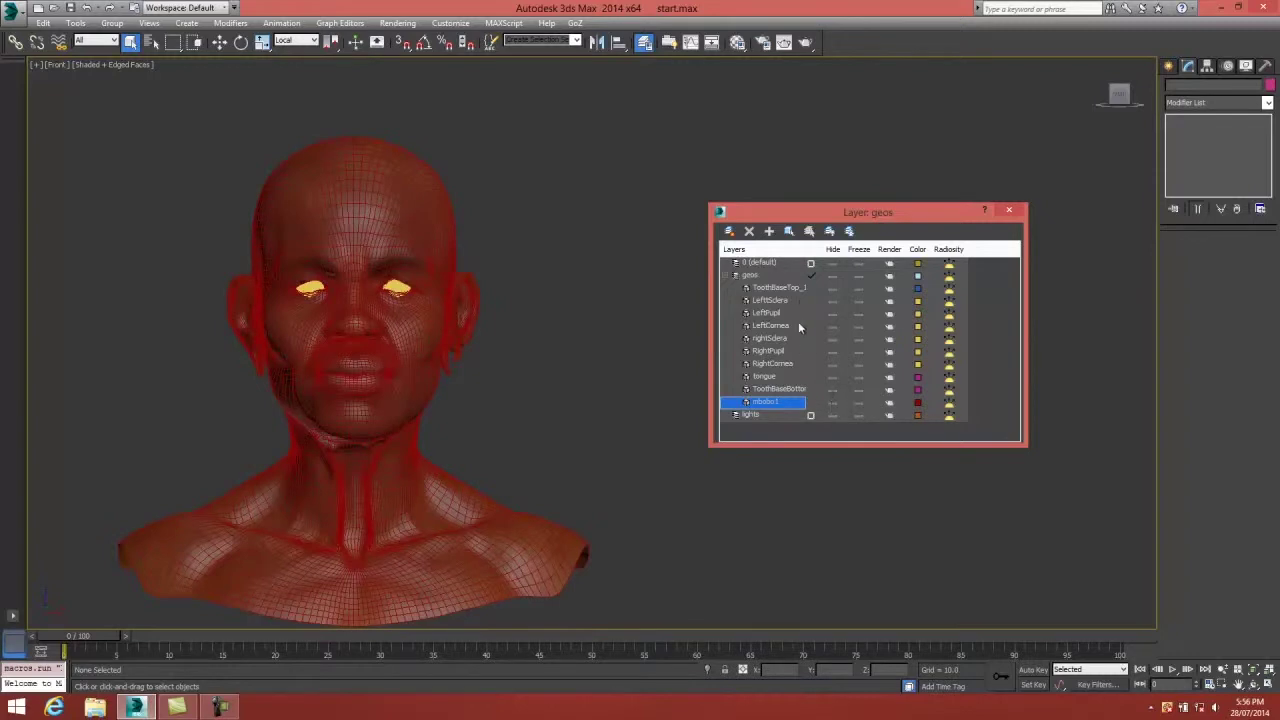
Make layer 0 (default) the current layer, close the layer manager and launch the RigVadar tool beside the head.
left_click(810, 263)
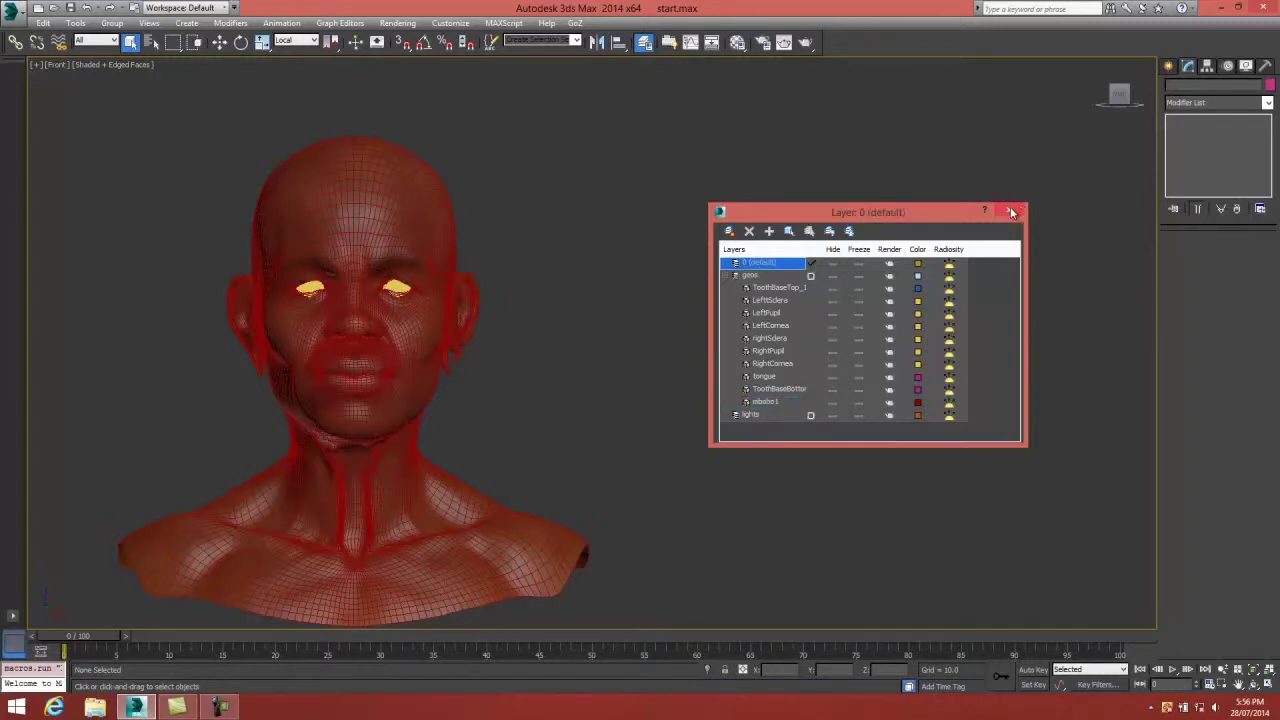
left_click(1010, 210)
right_click(904, 326)
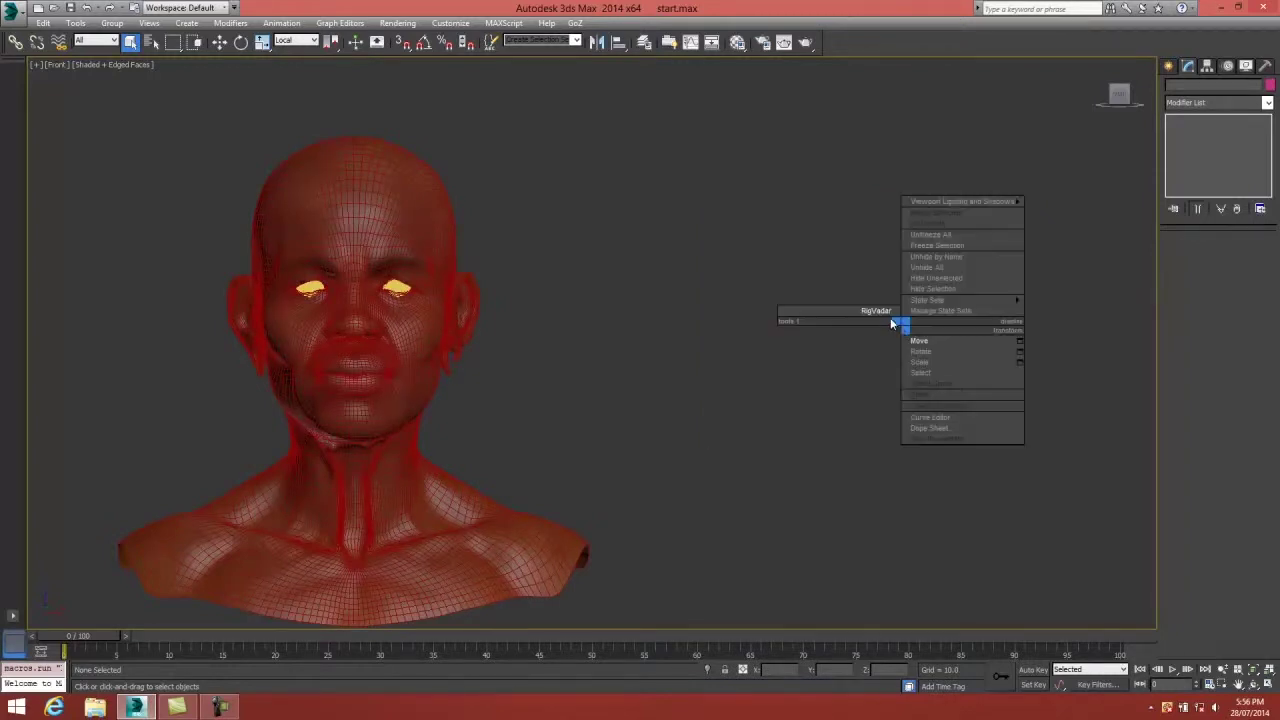
left_click(876, 311)
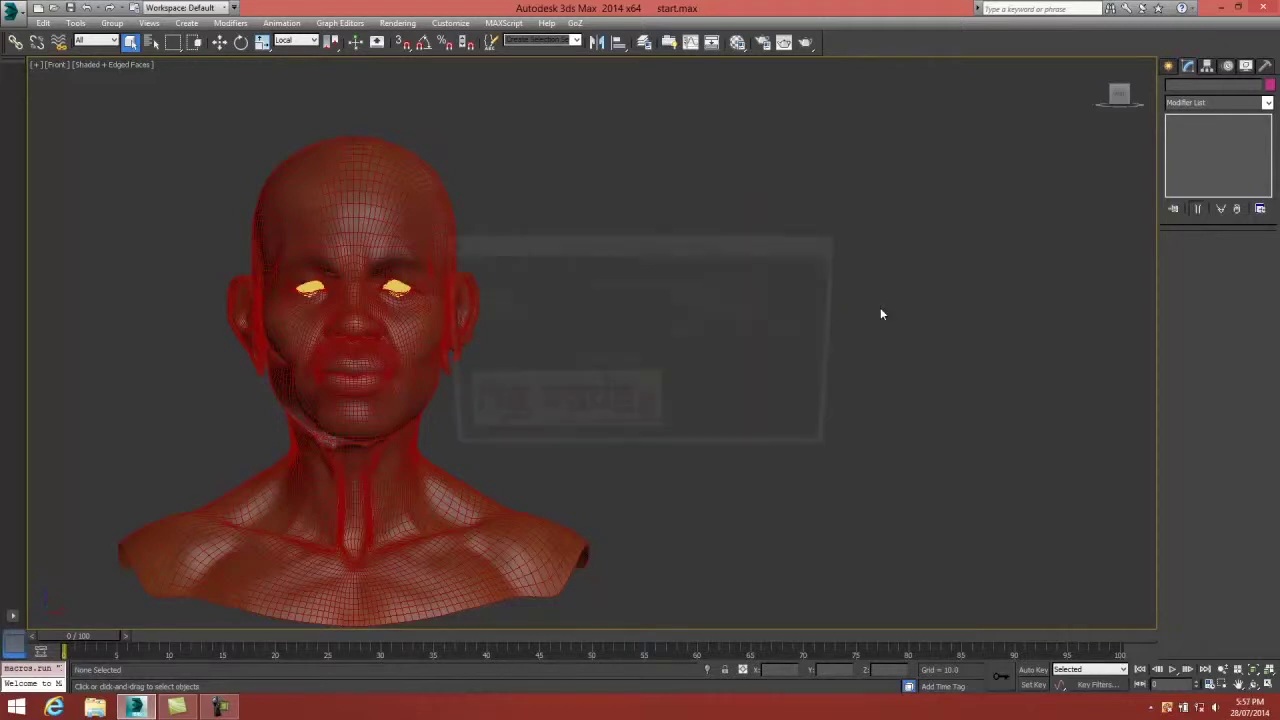
left_click_drag(638, 250, 830, 272)
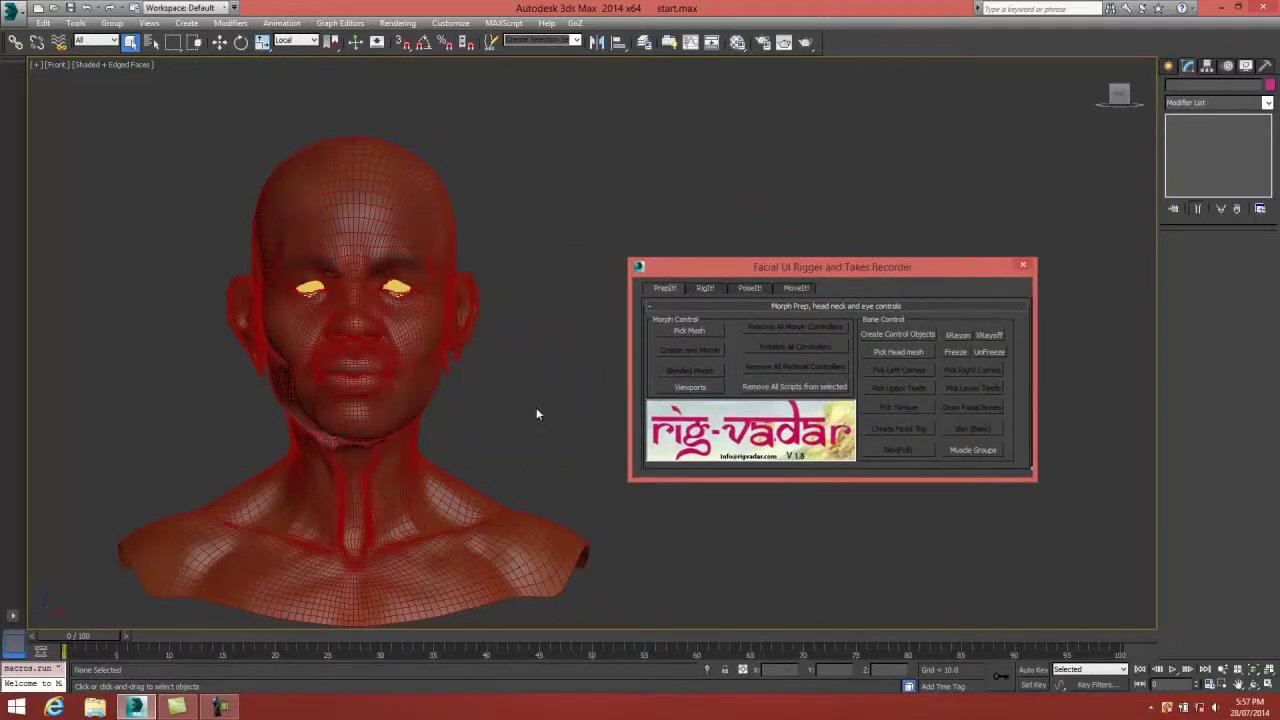
left_click(706, 290)
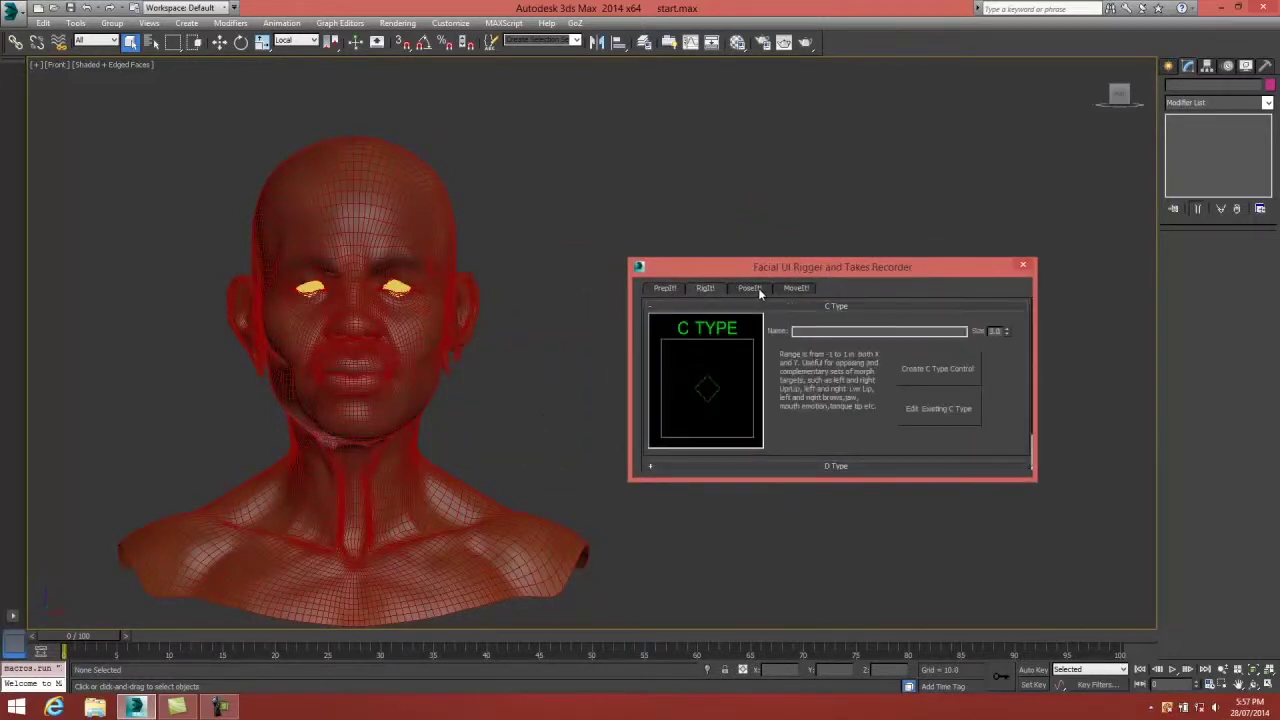
left_click(756, 287)
left_click(795, 288)
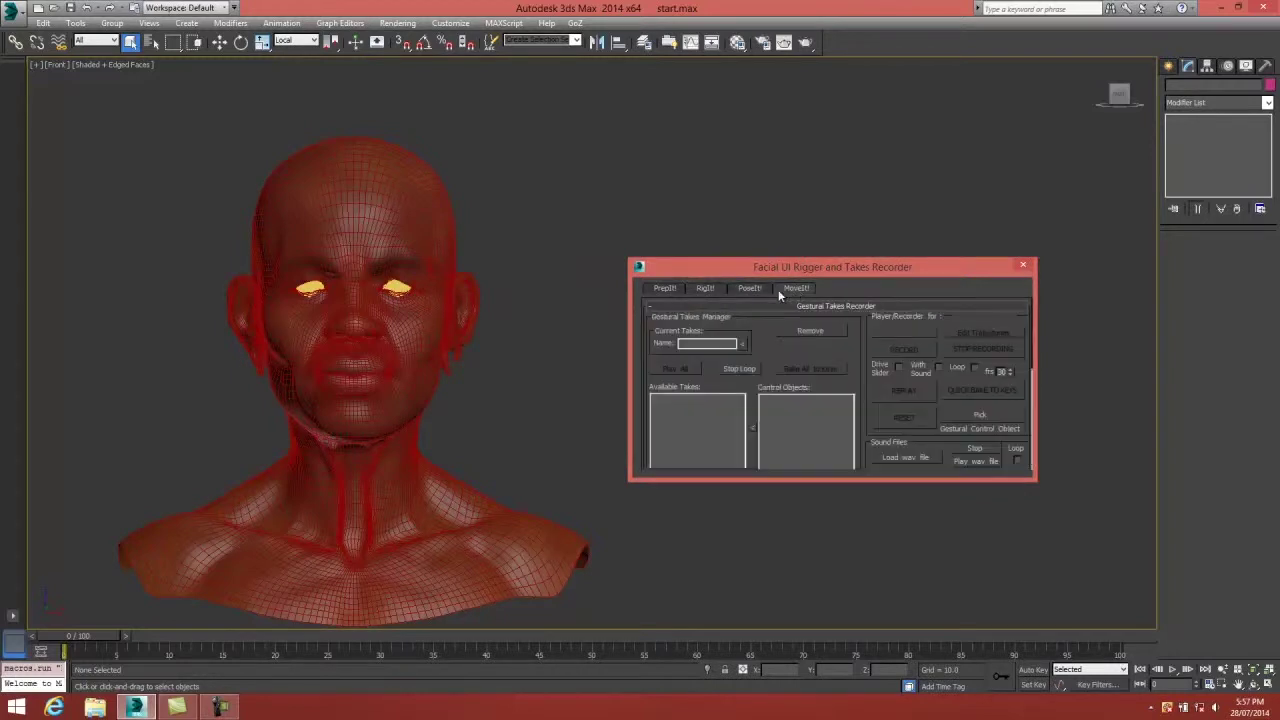
left_click(661, 289)
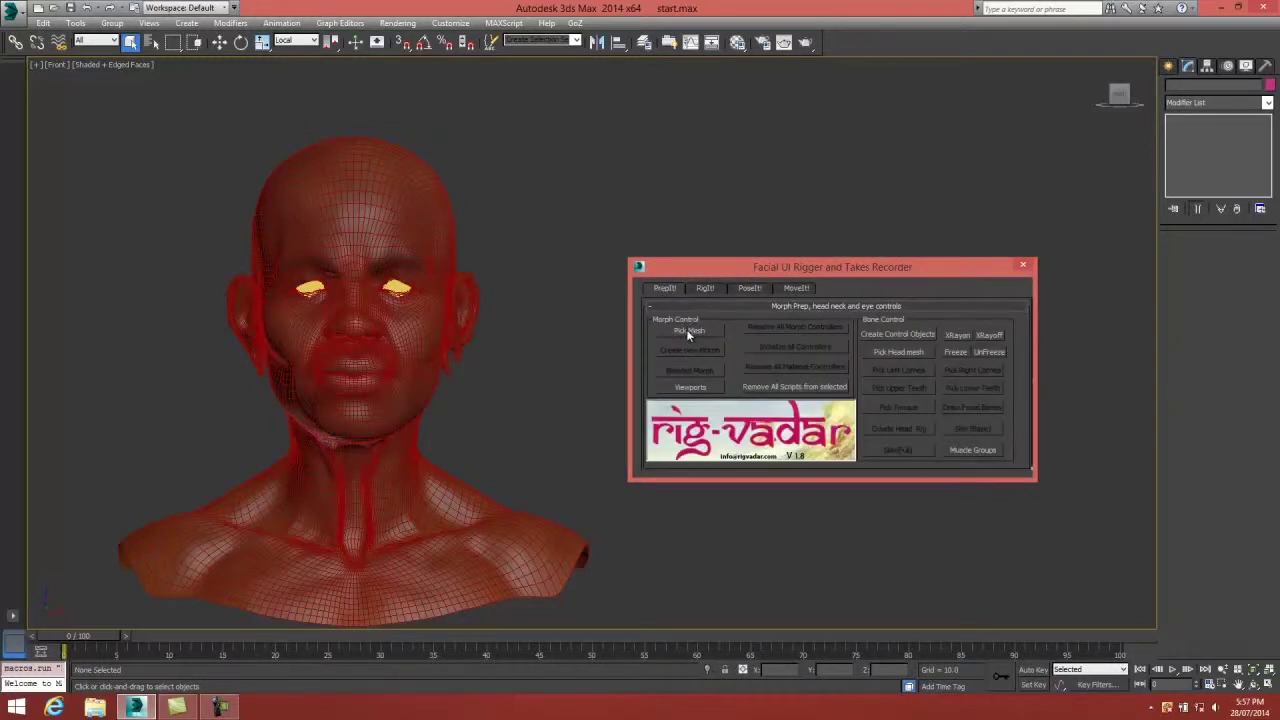
Assign mbobo1 as the head mesh, LeftCornea as the left cornea and RightCornea as the right cornea for bone control.
left_click(882, 352)
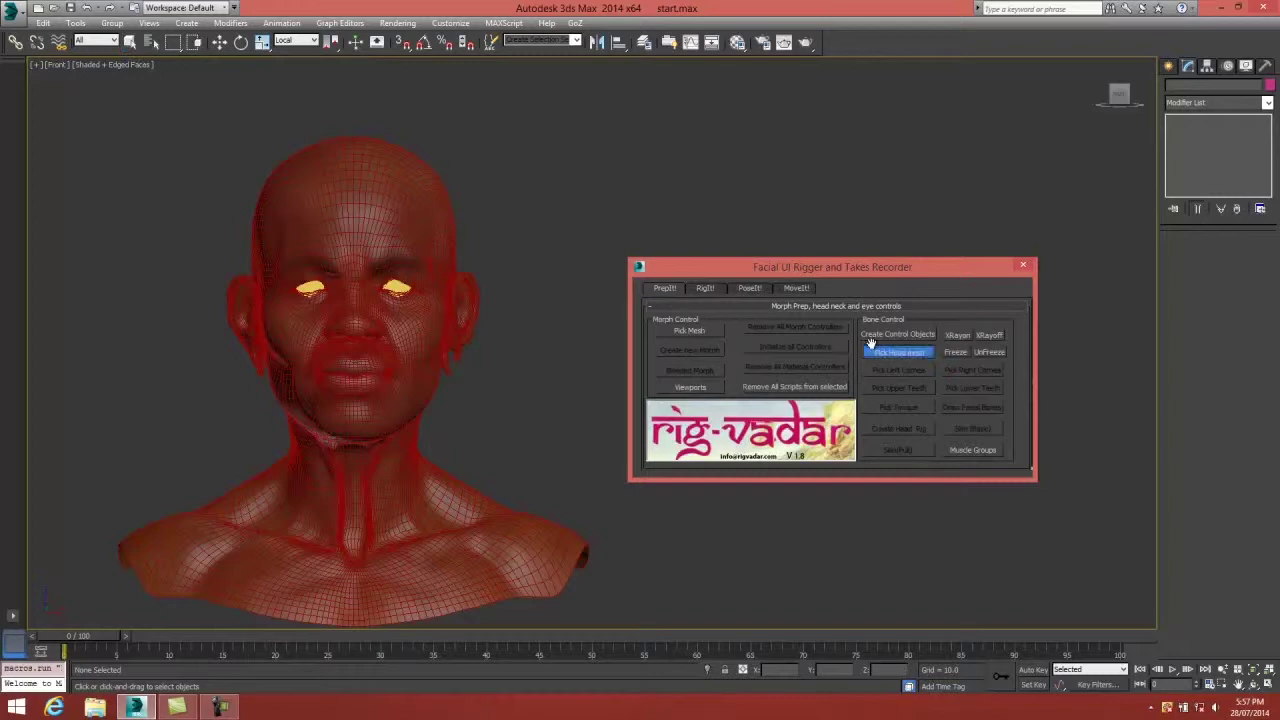
left_click(373, 216)
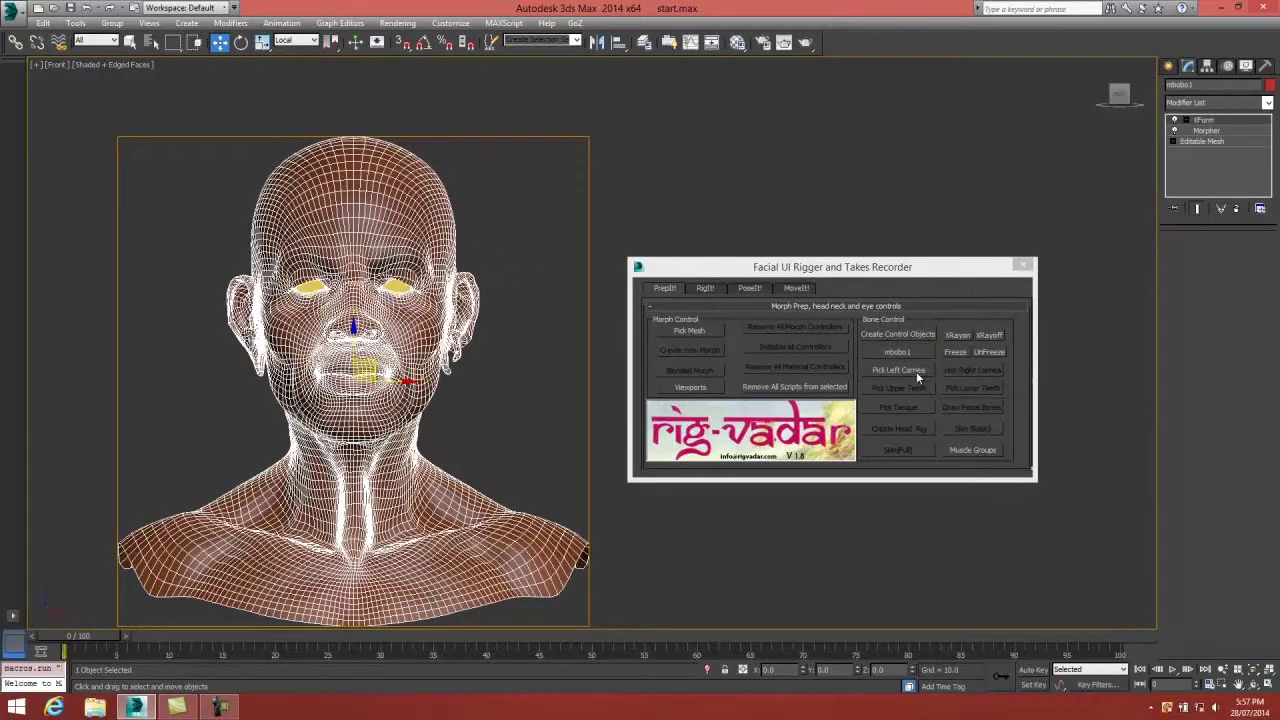
left_click(913, 370)
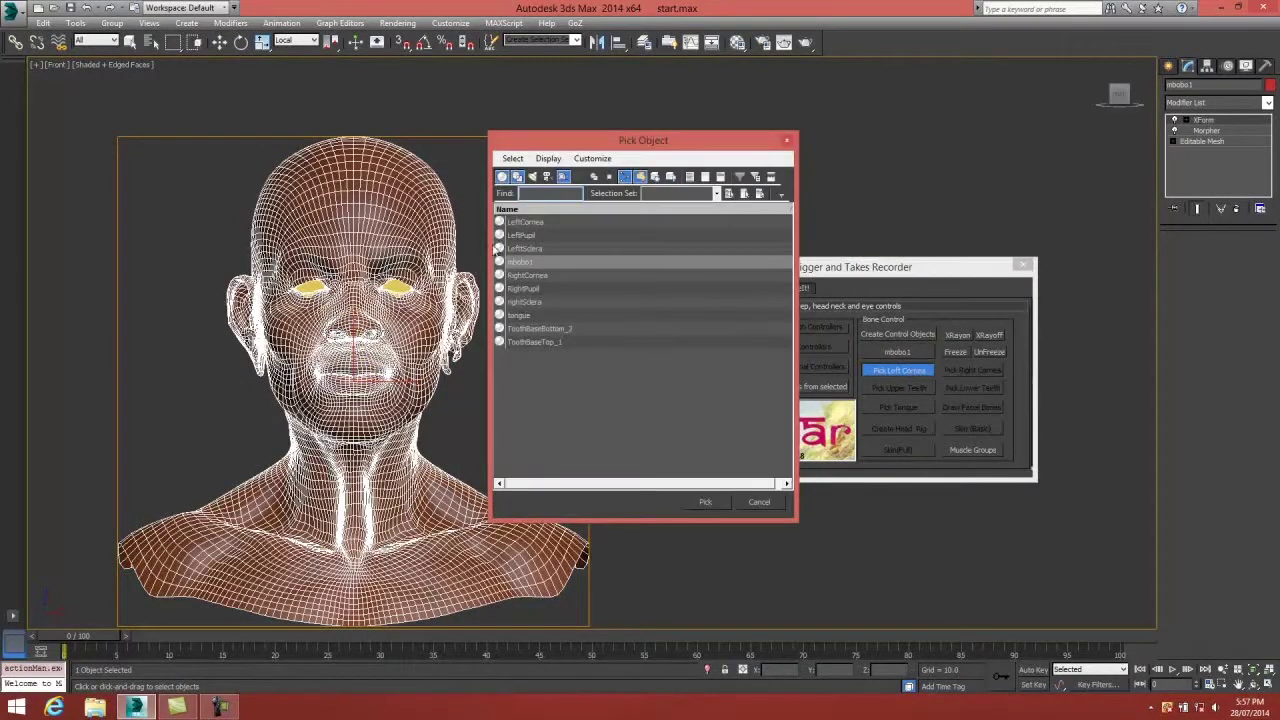
double_click(524, 223)
left_click(972, 369)
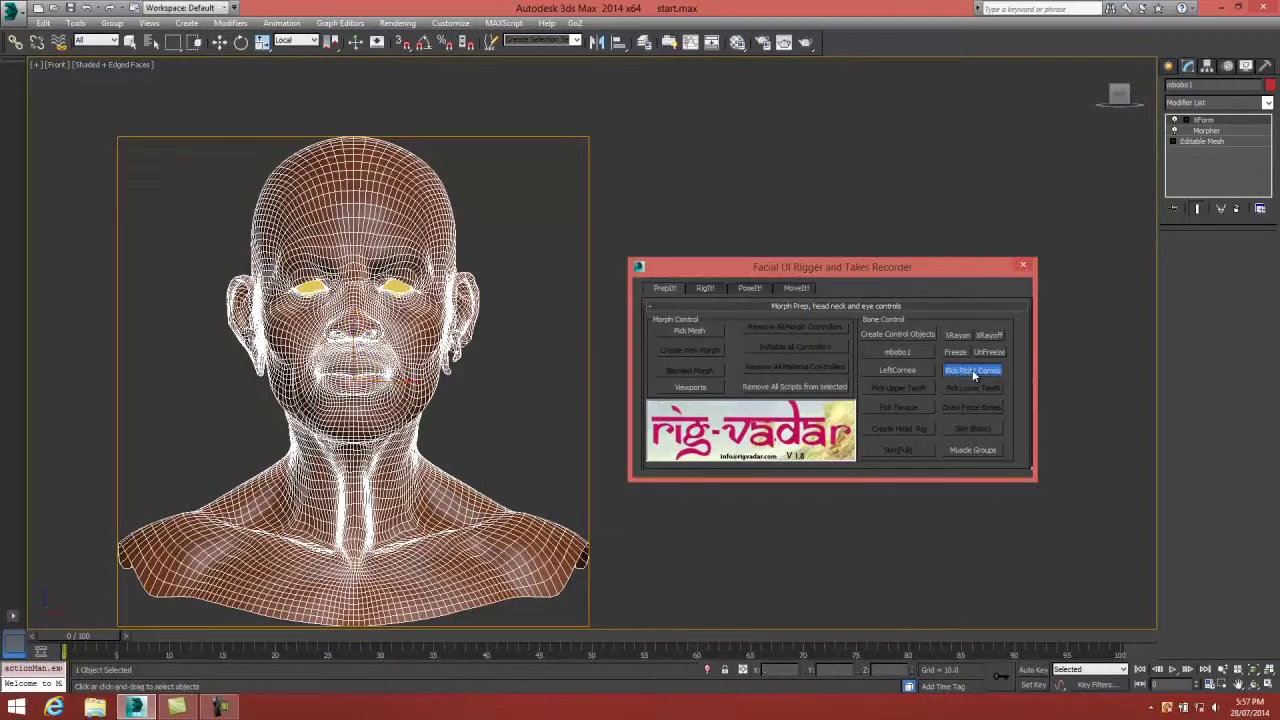
double_click(527, 275)
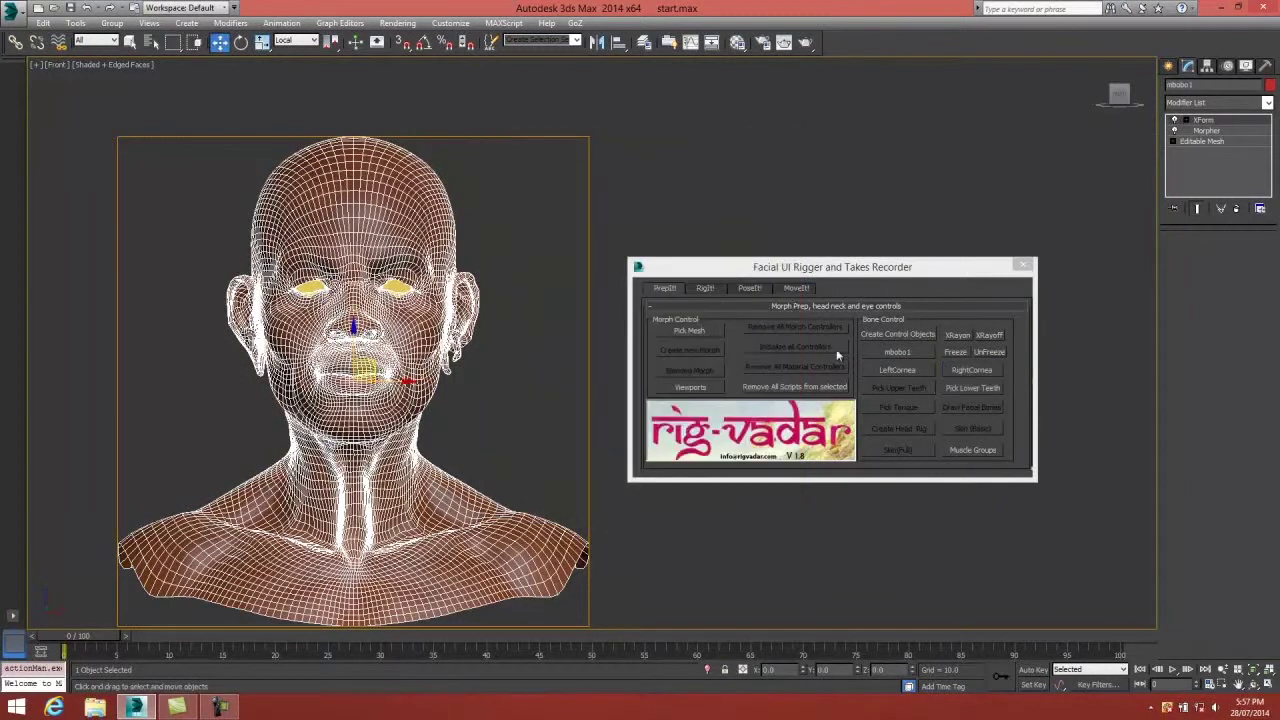
Assign ToothBaseBottom_2 as the lower teeth, ToothBaseTop_1 as the upper teeth and tongue as the tongue object.
left_click(958, 388)
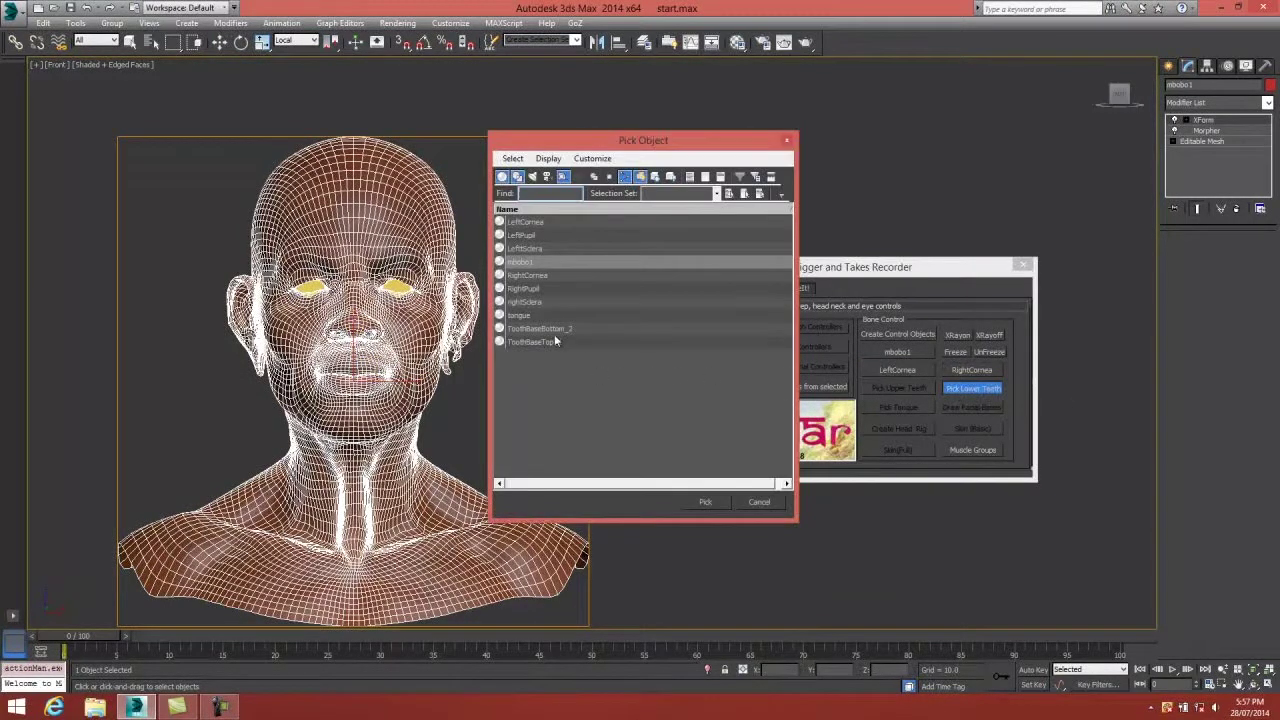
double_click(555, 329)
left_click(899, 388)
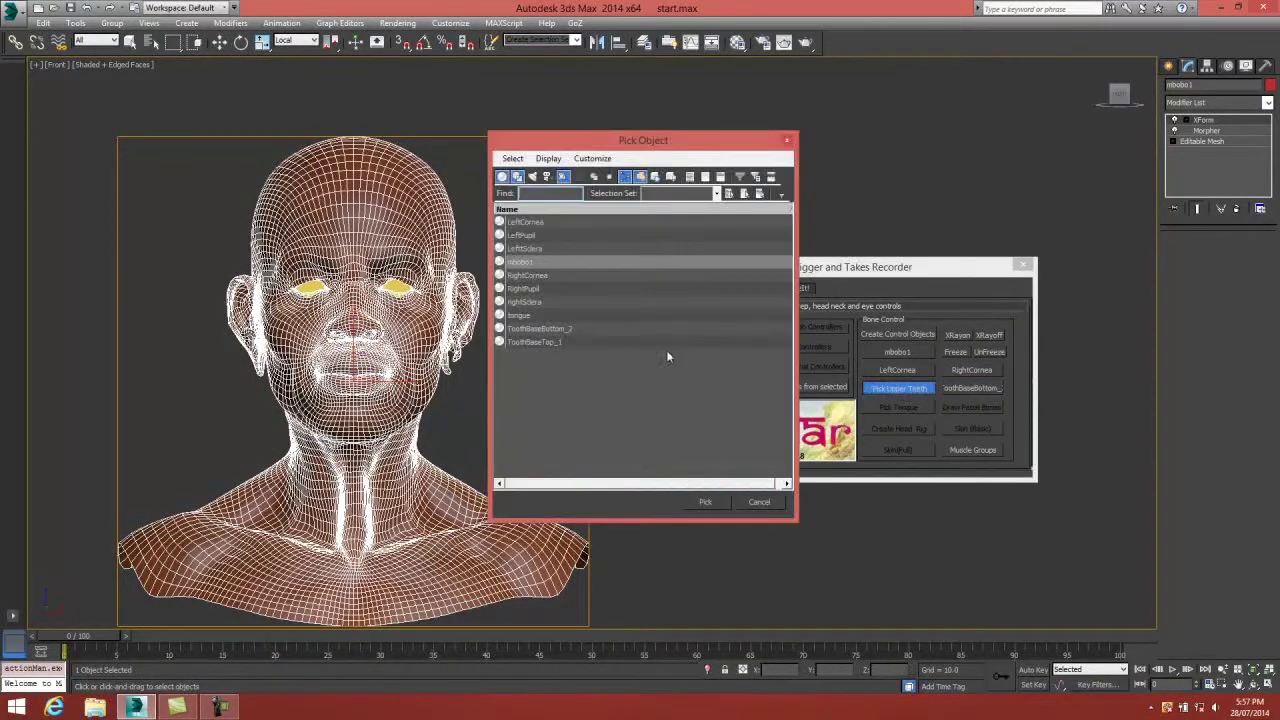
double_click(553, 341)
left_click(903, 408)
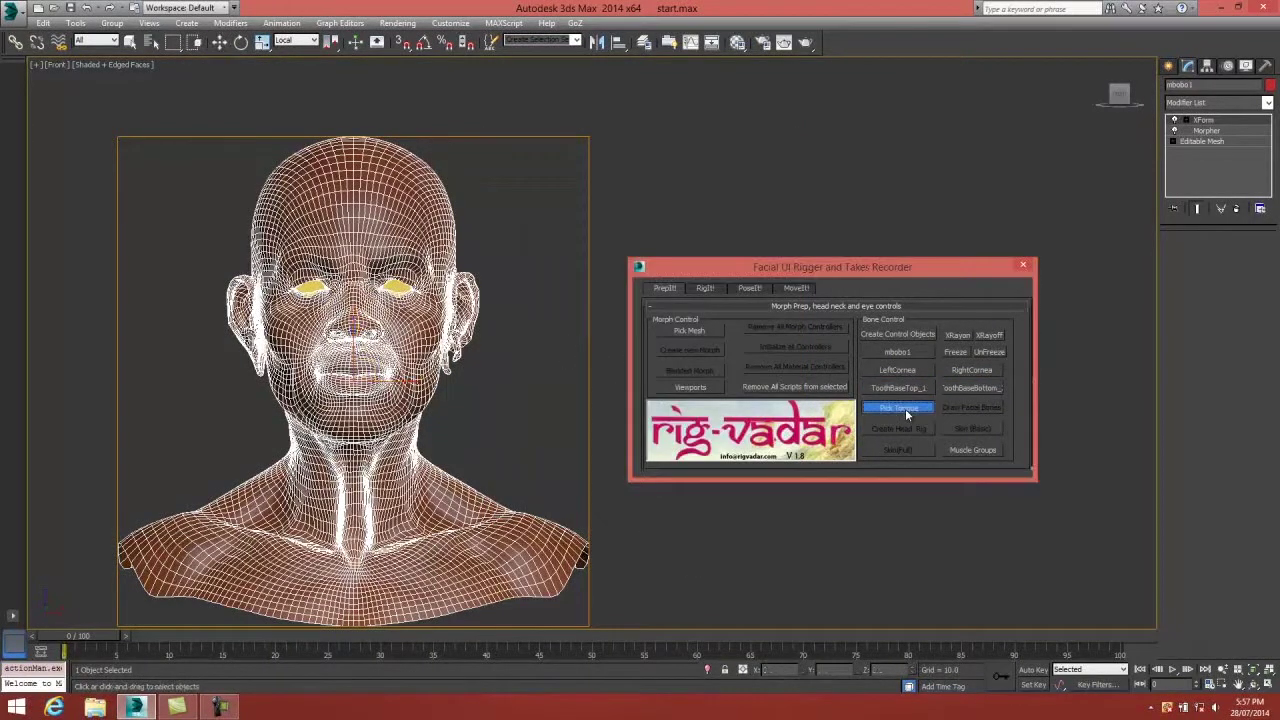
double_click(520, 316)
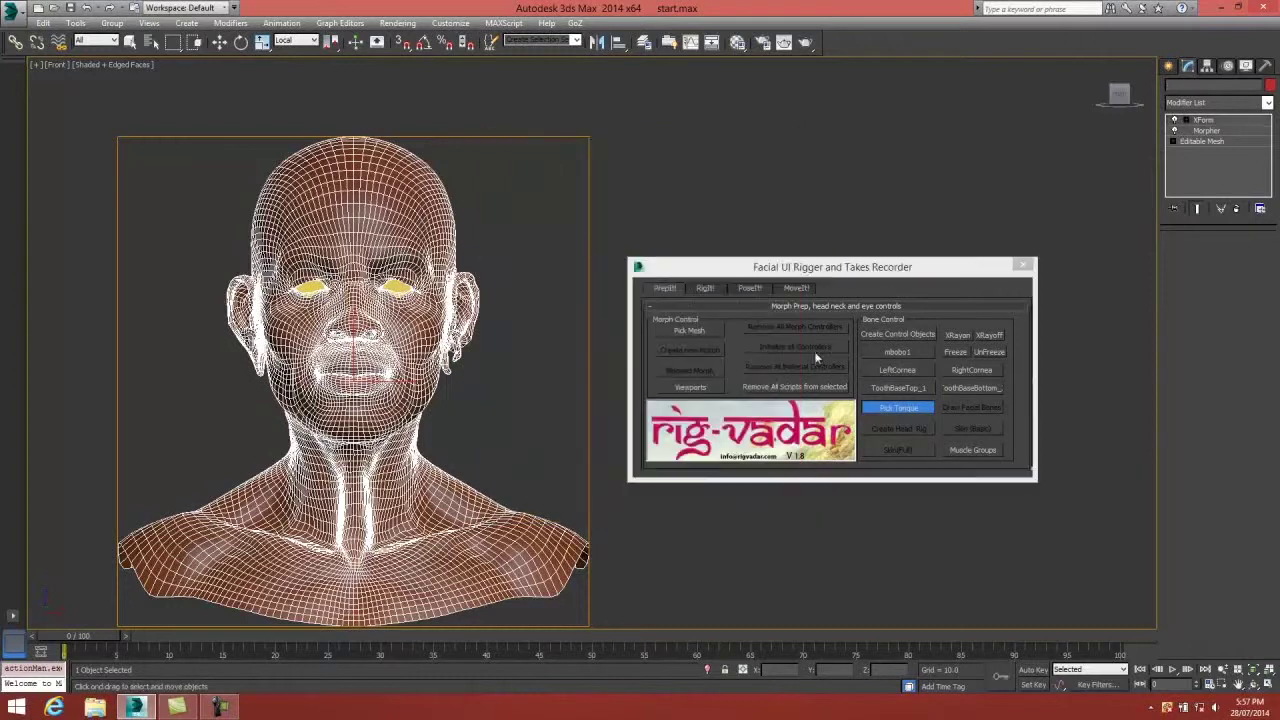
Draw the facial bones on the head in the Left view, placing them from the base of the neck.
left_click(971, 407)
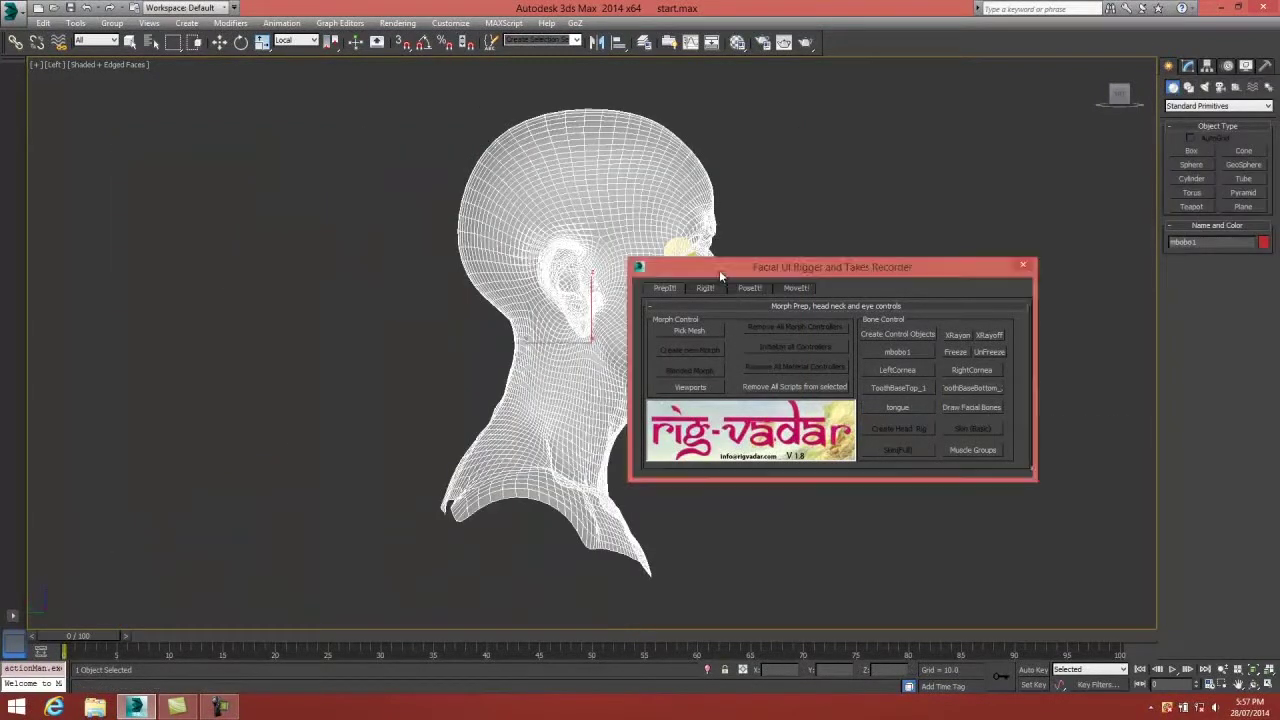
left_click_drag(719, 270, 769, 298)
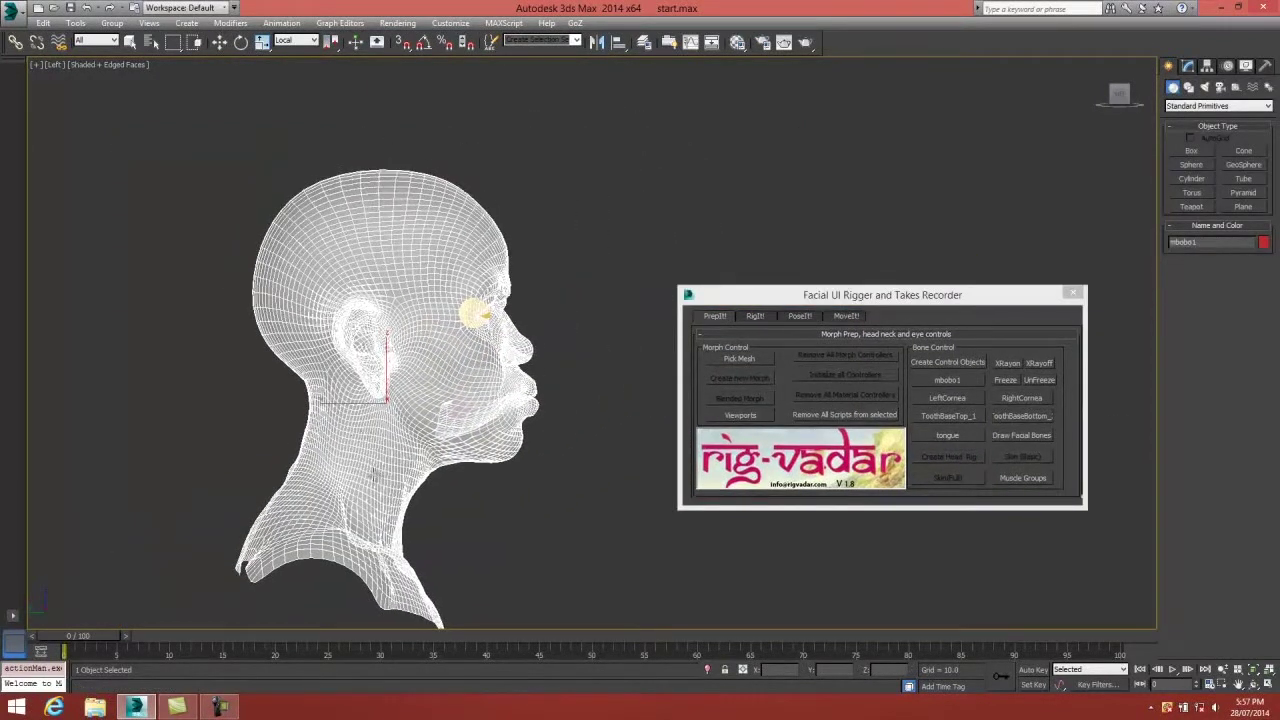
left_click(340, 492)
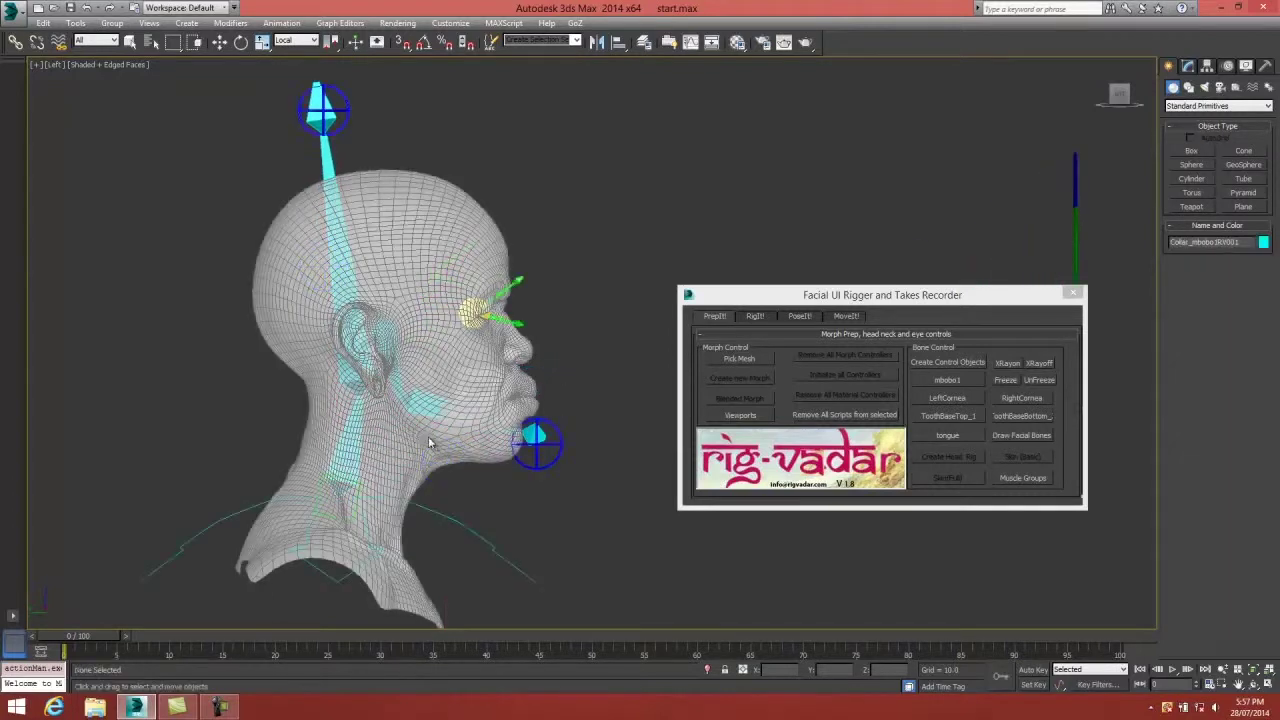
Lower the round chin control below the chin and move the chin bone's end to its centre, aligning the jaw bones with the jawline.
key("w")
left_click(530, 440)
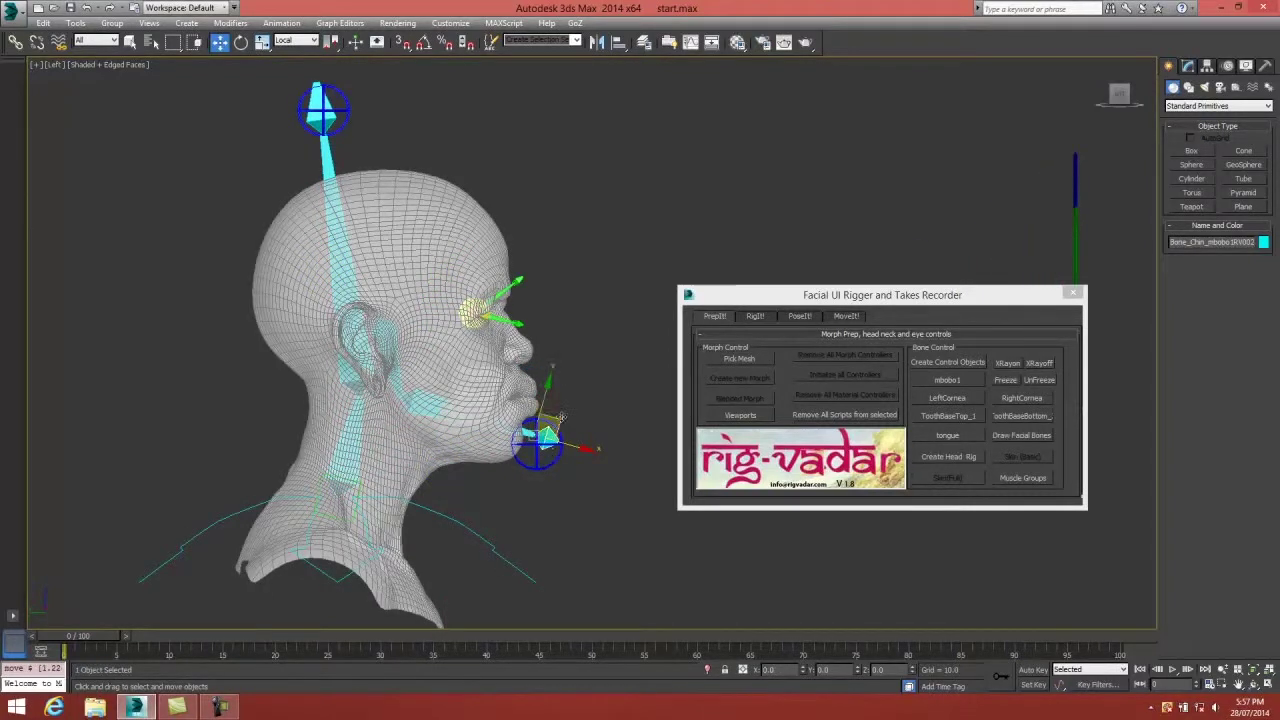
left_click_drag(540, 465, 540, 485)
left_click(545, 440)
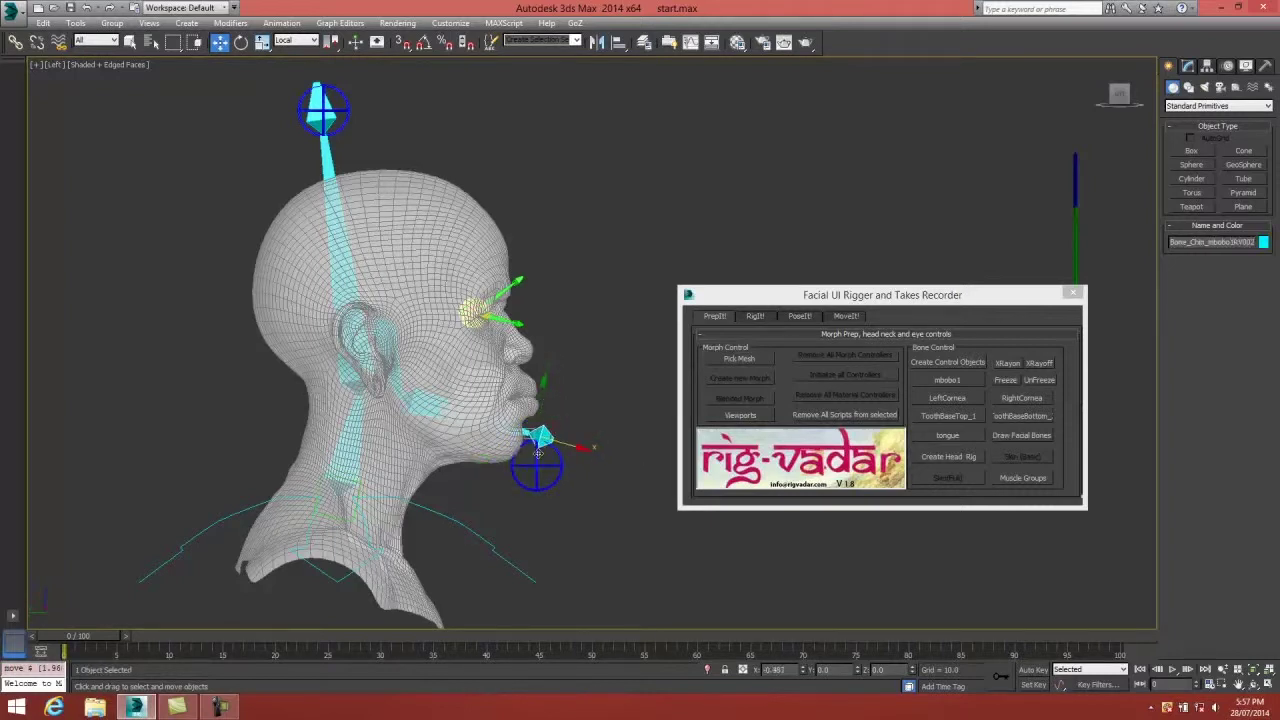
left_click_drag(543, 450, 547, 460)
left_click(400, 413)
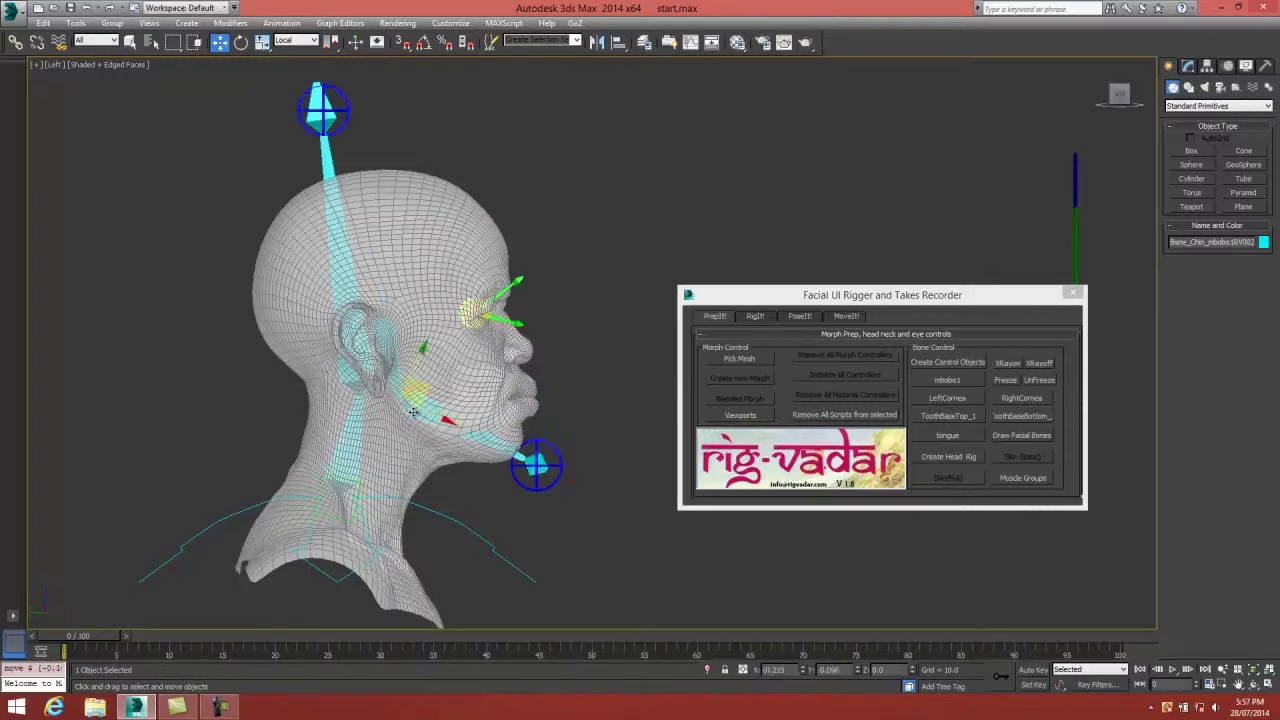
left_click(529, 476)
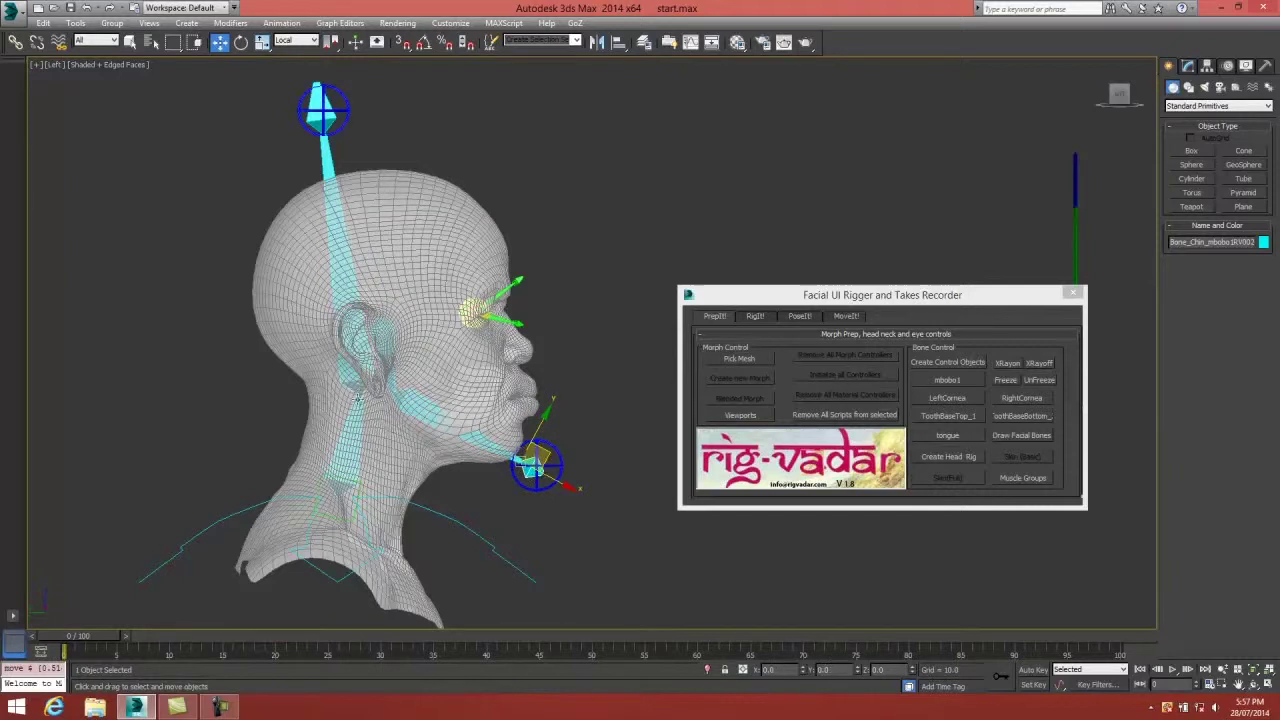
Shift the neck and head bones forward to the middle of the skull and move the round head control over the head bone's tip.
left_click(358, 398)
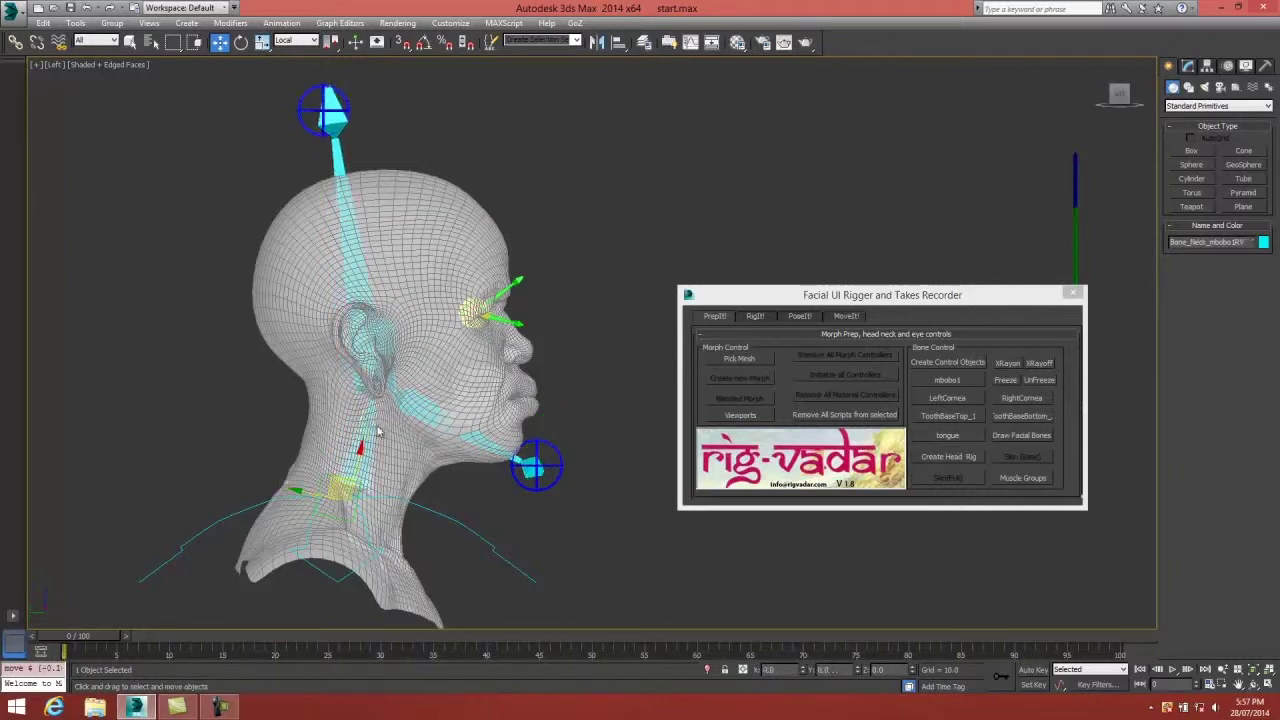
left_click_drag(355, 278, 369, 301)
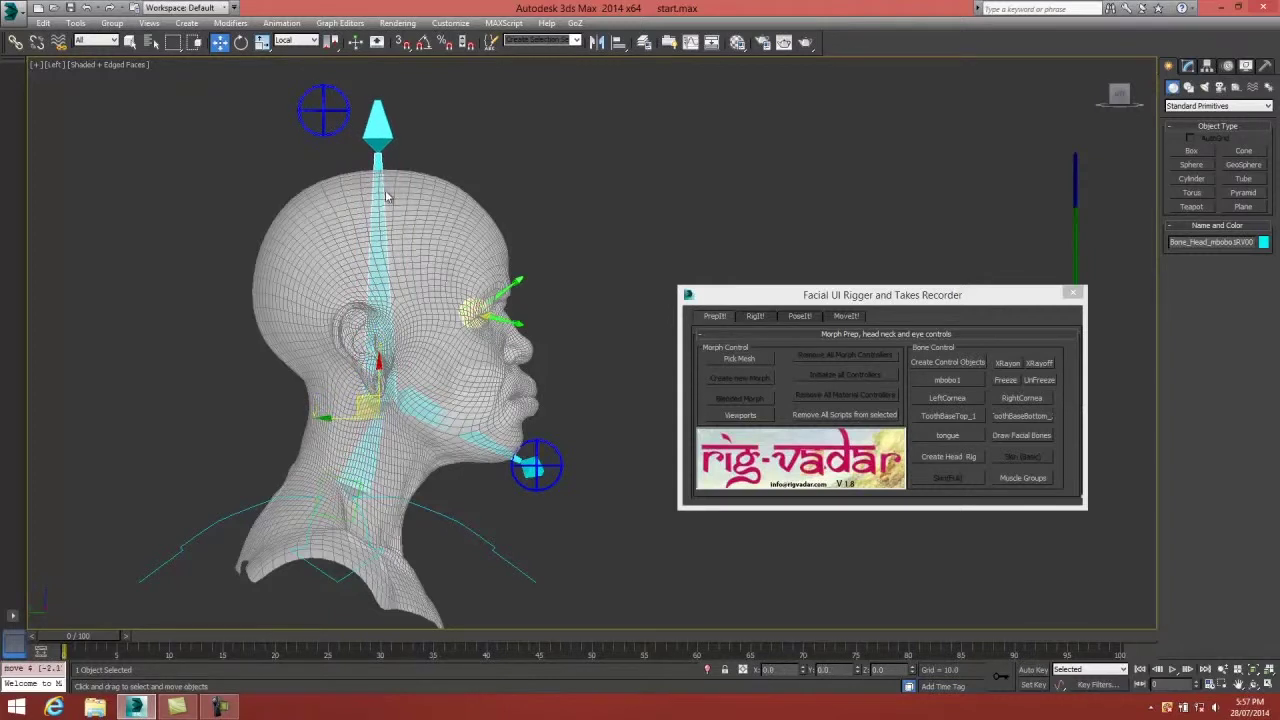
left_click(325, 109)
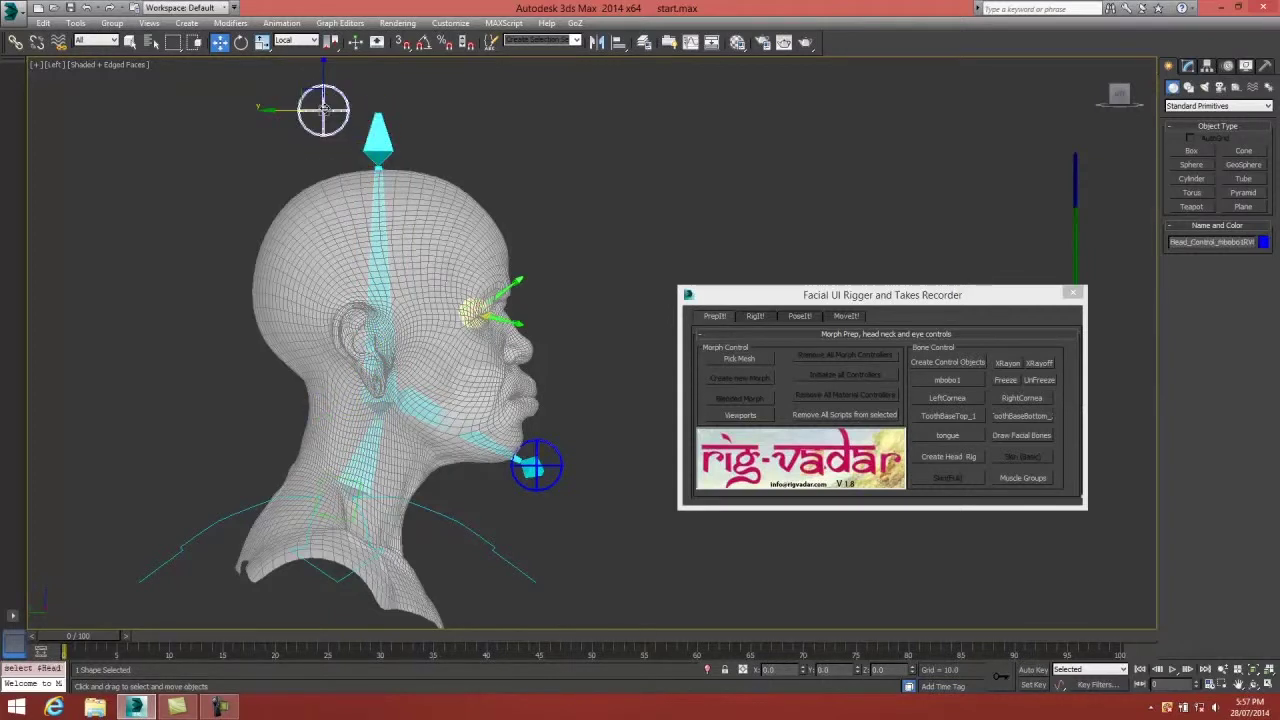
left_click_drag(304, 90, 359, 111)
Shorten the upper and lower eyelid bones of both eyes by moving their end nubs back to the eyelids.
scroll(557, 341, "up", 3)
left_click(500, 310)
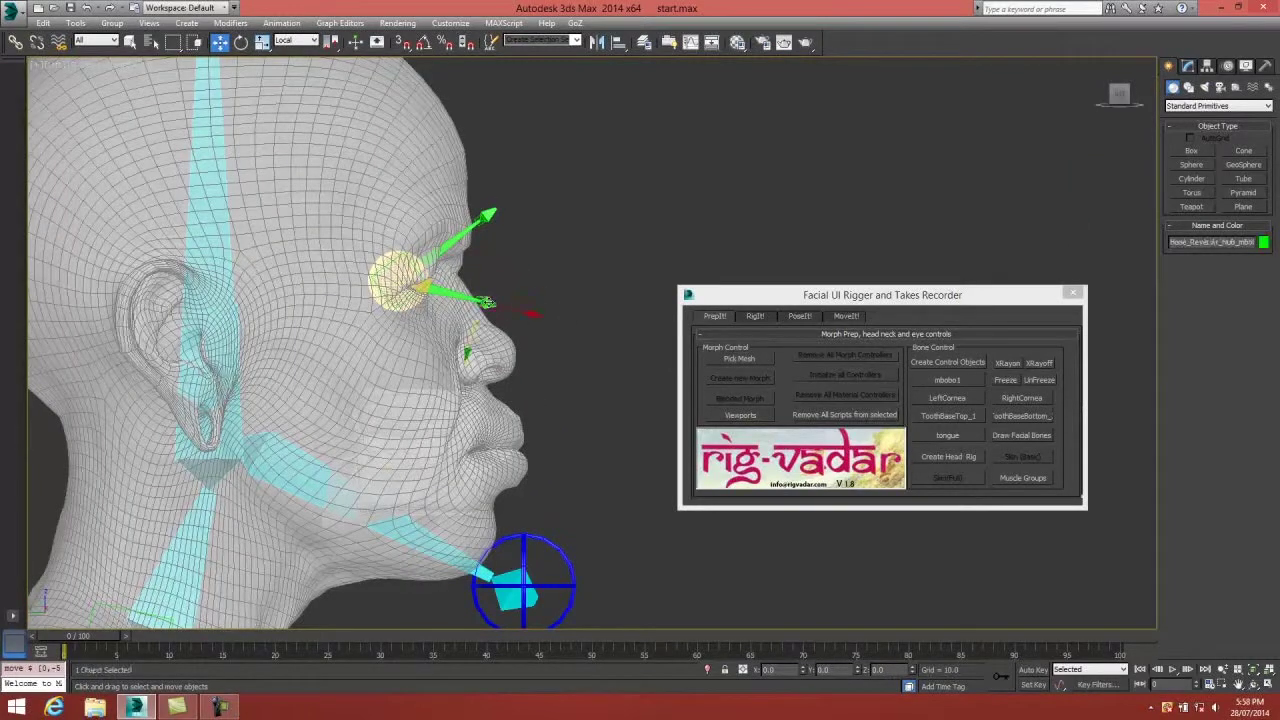
mouse_move(471, 330)
left_mouse_down()
mouse_move(448, 338)
mouse_move(462, 337)
left_mouse_up()
left_click(490, 307)
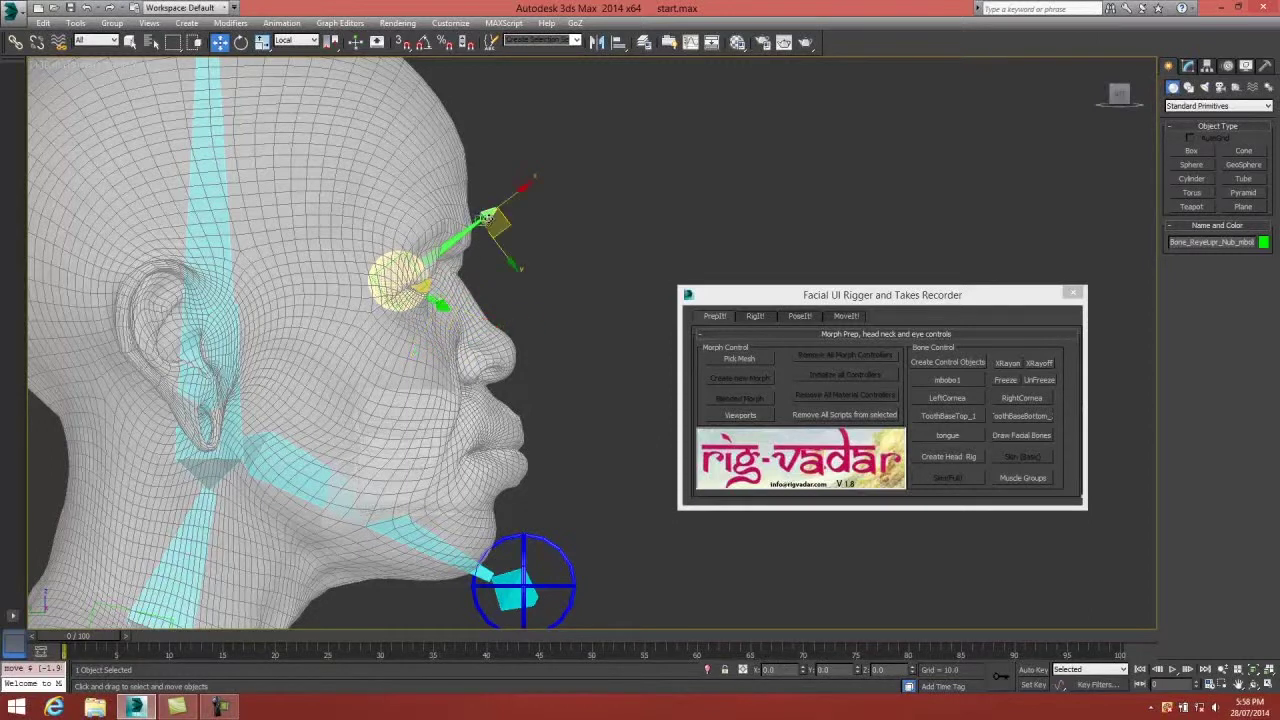
left_click(485, 232)
left_click(486, 216)
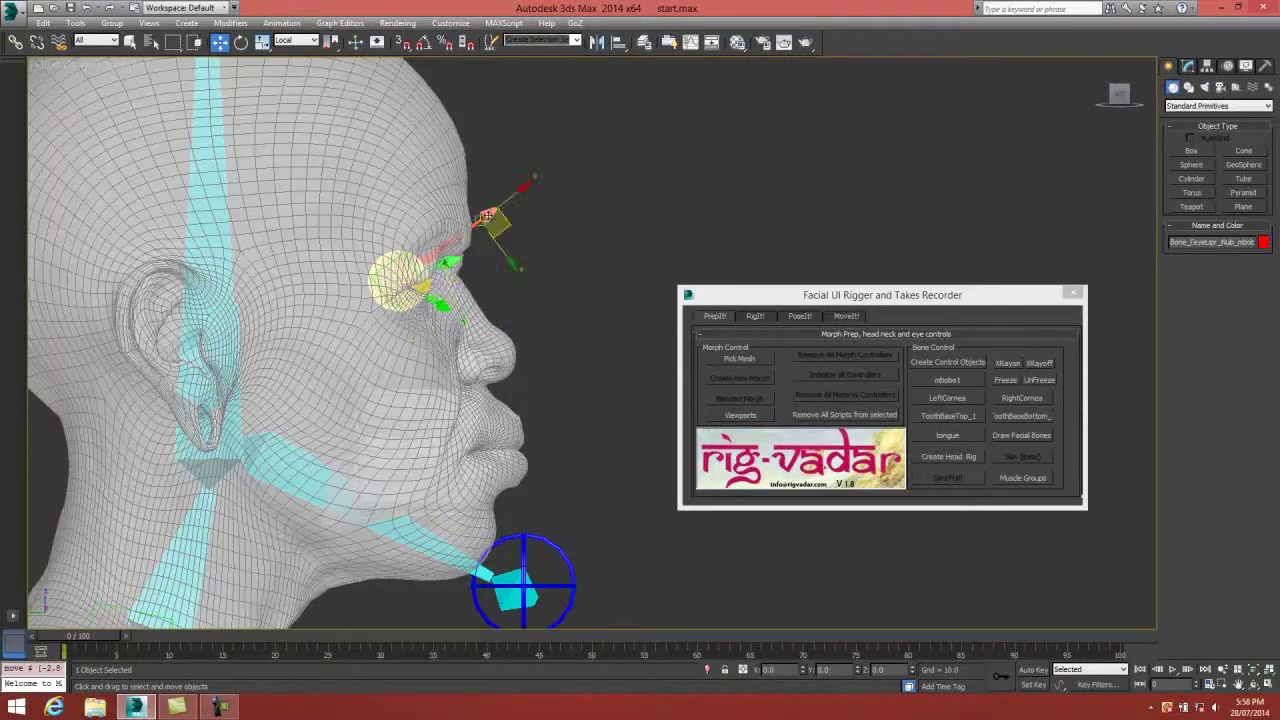
left_click_drag(489, 229, 456, 266)
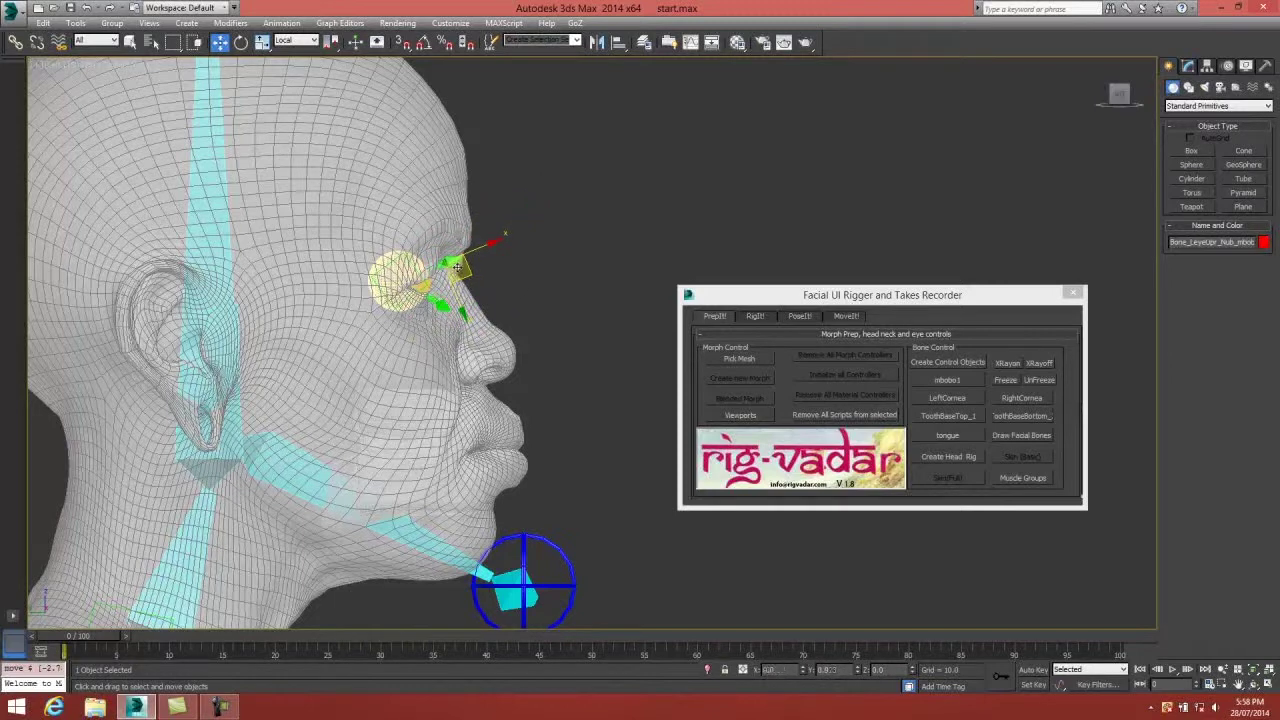
Hide mbobo1, ToothBaseBottom_2 and ToothBaseTop_1 in the geos layer to expose the tongue and its bones.
left_click(643, 42)
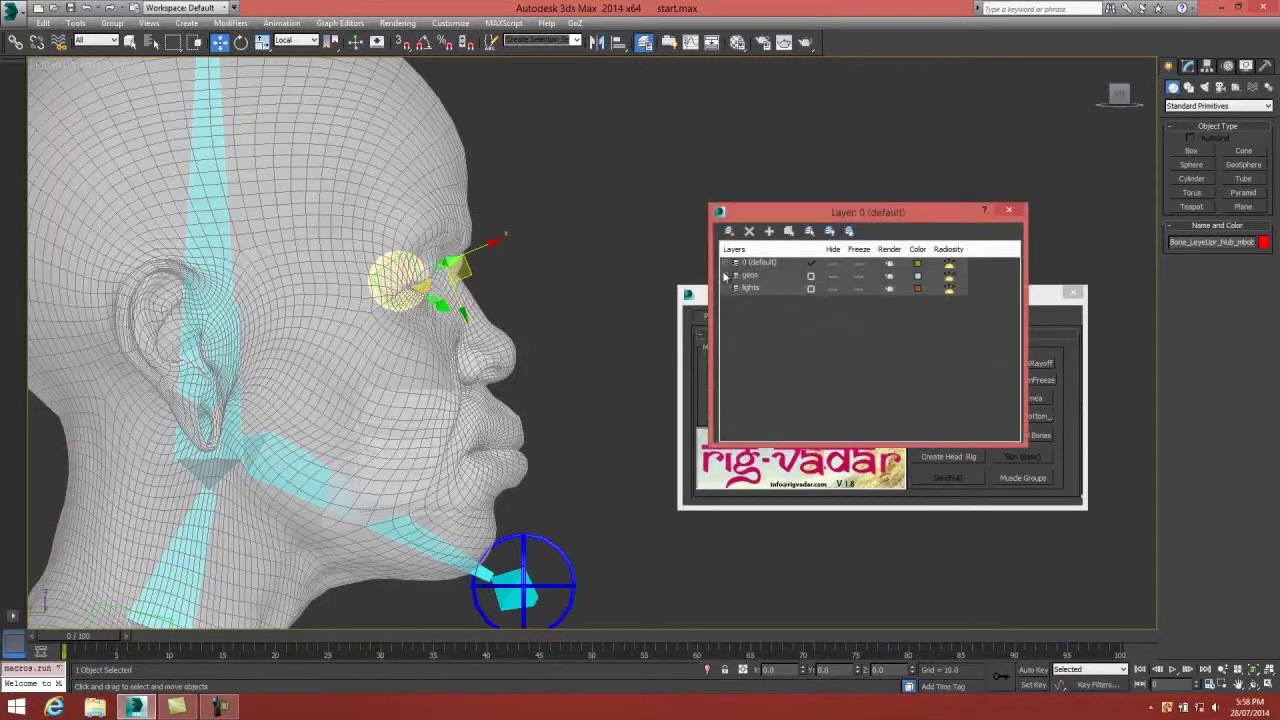
left_click(735, 276)
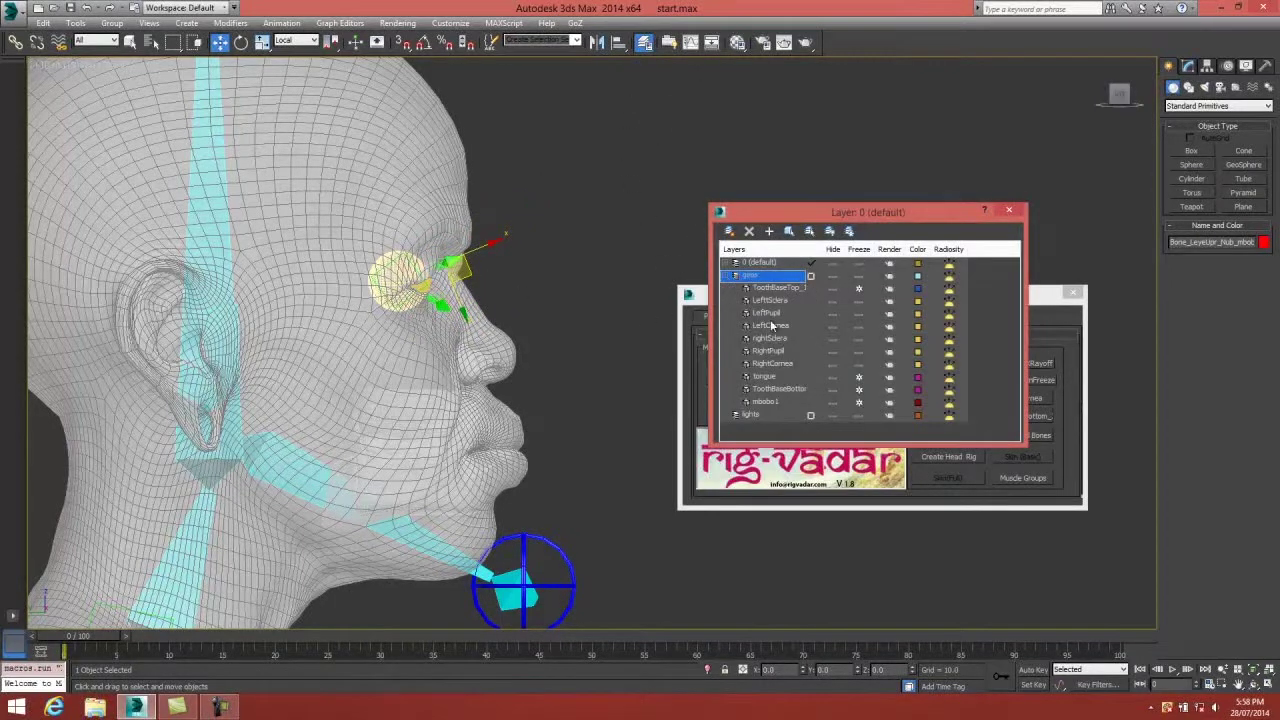
left_click(833, 401)
left_click(833, 389)
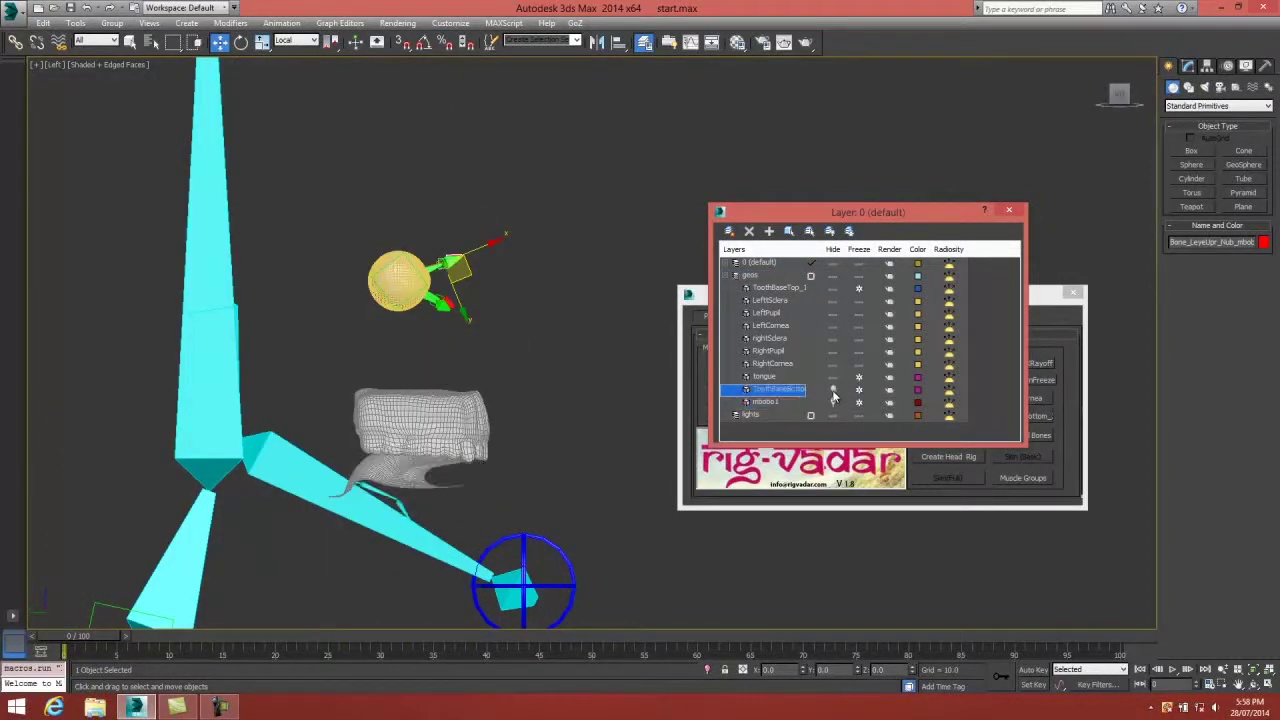
left_click(833, 288)
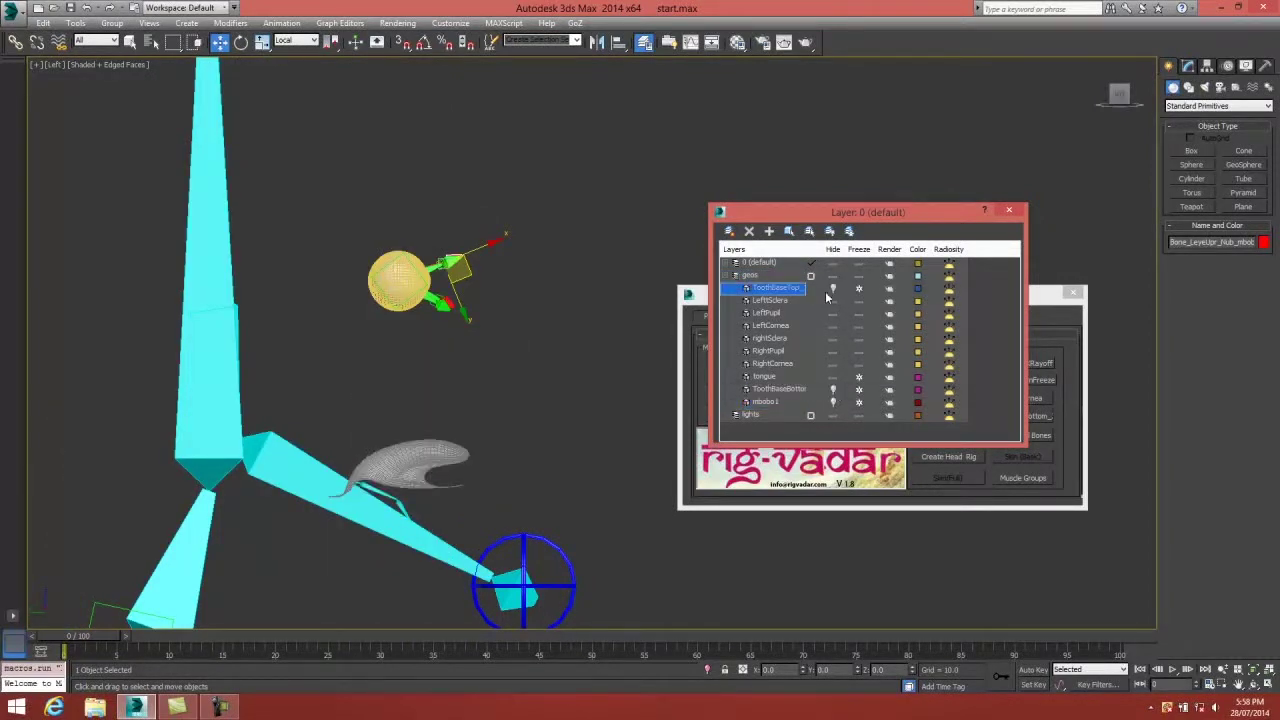
Move the tongue bone chain up into the tongue mesh and adjust its end nub at the tongue's tip.
left_click(362, 488)
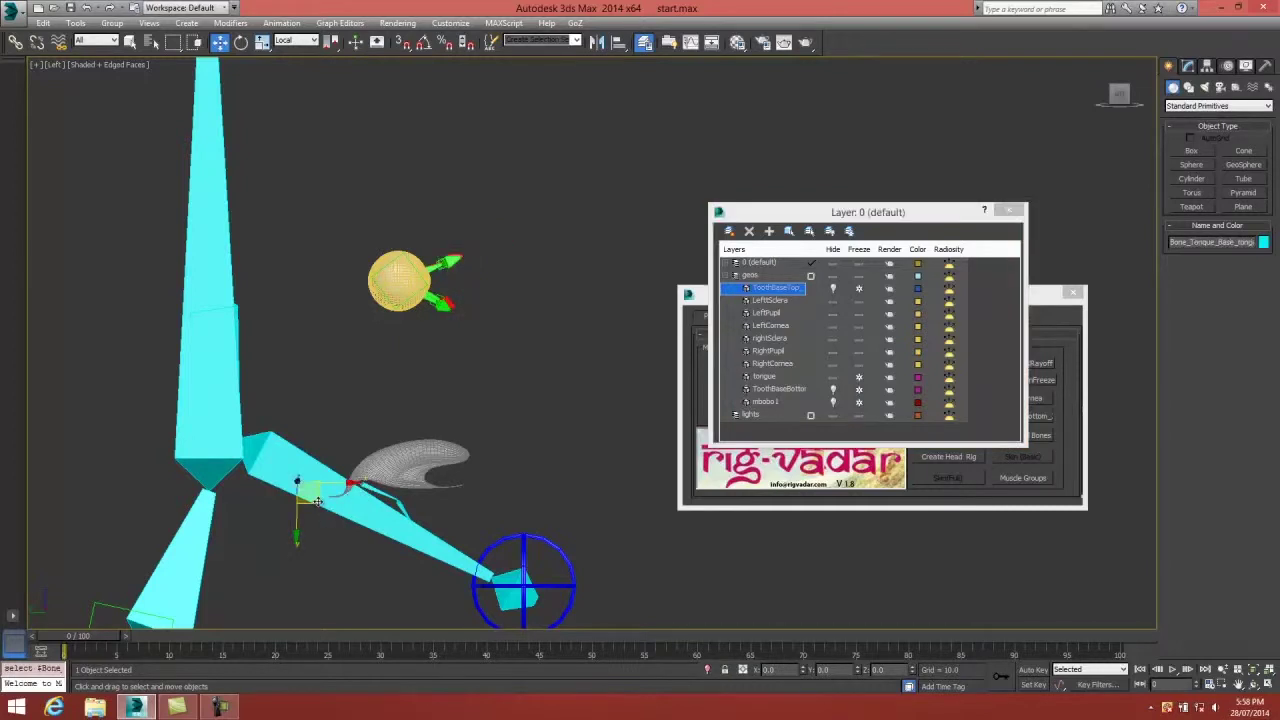
left_click_drag(317, 500, 405, 444)
middle_click_drag(456, 461, 530, 352)
scroll(528, 352, "up", 4)
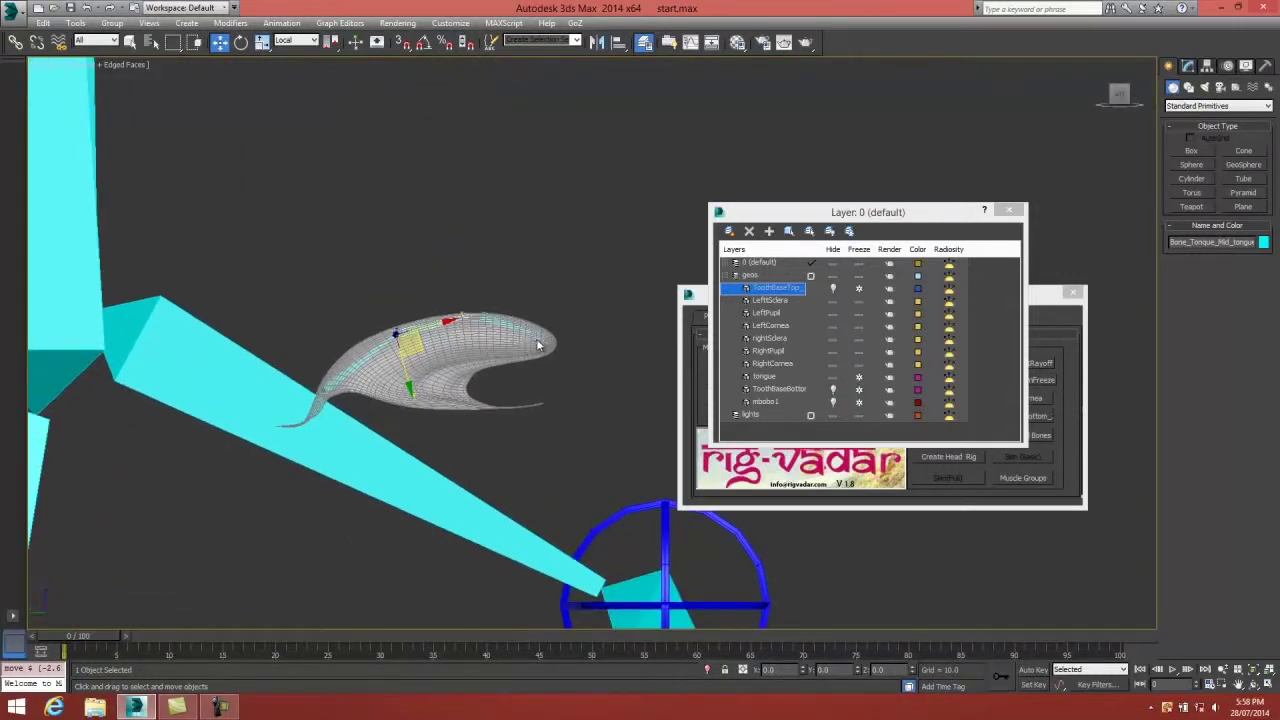
left_click_drag(536, 337, 560, 366)
Unhide mbobo1, ToothBaseBottom_2 and ToothBaseTop_1 in the geos layer.
left_click(833, 402)
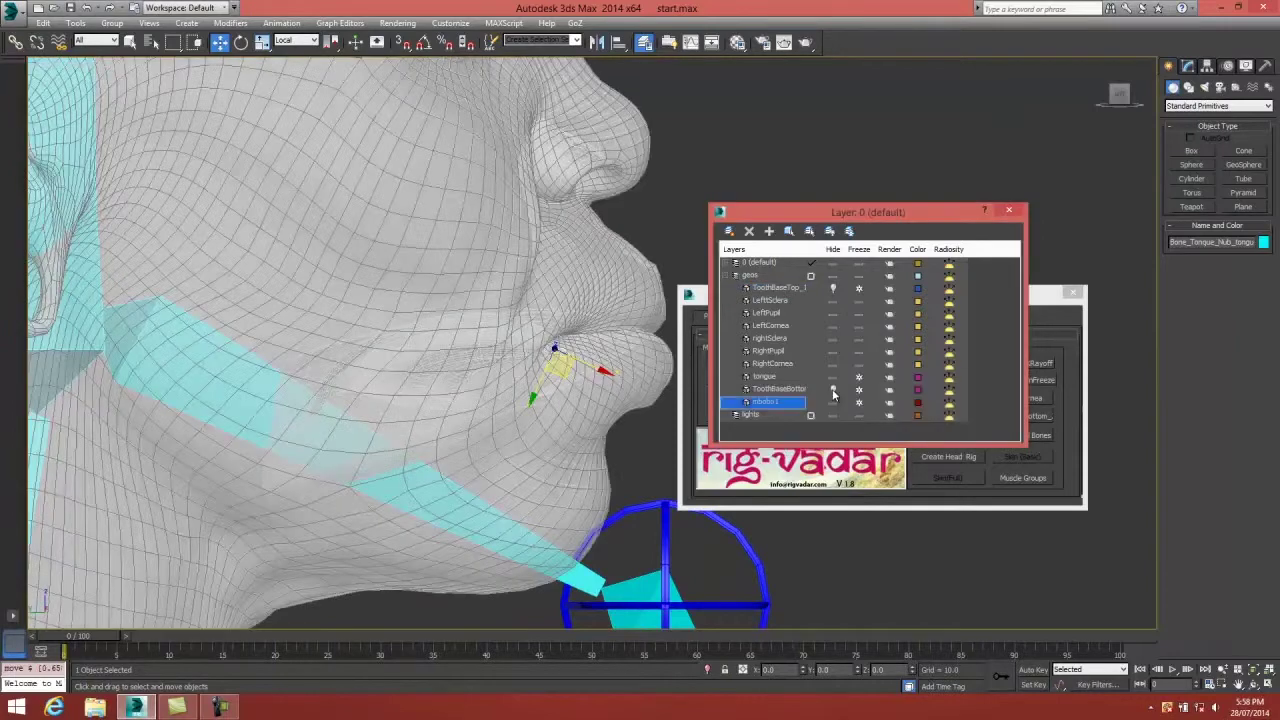
left_click(833, 388)
left_click(833, 289)
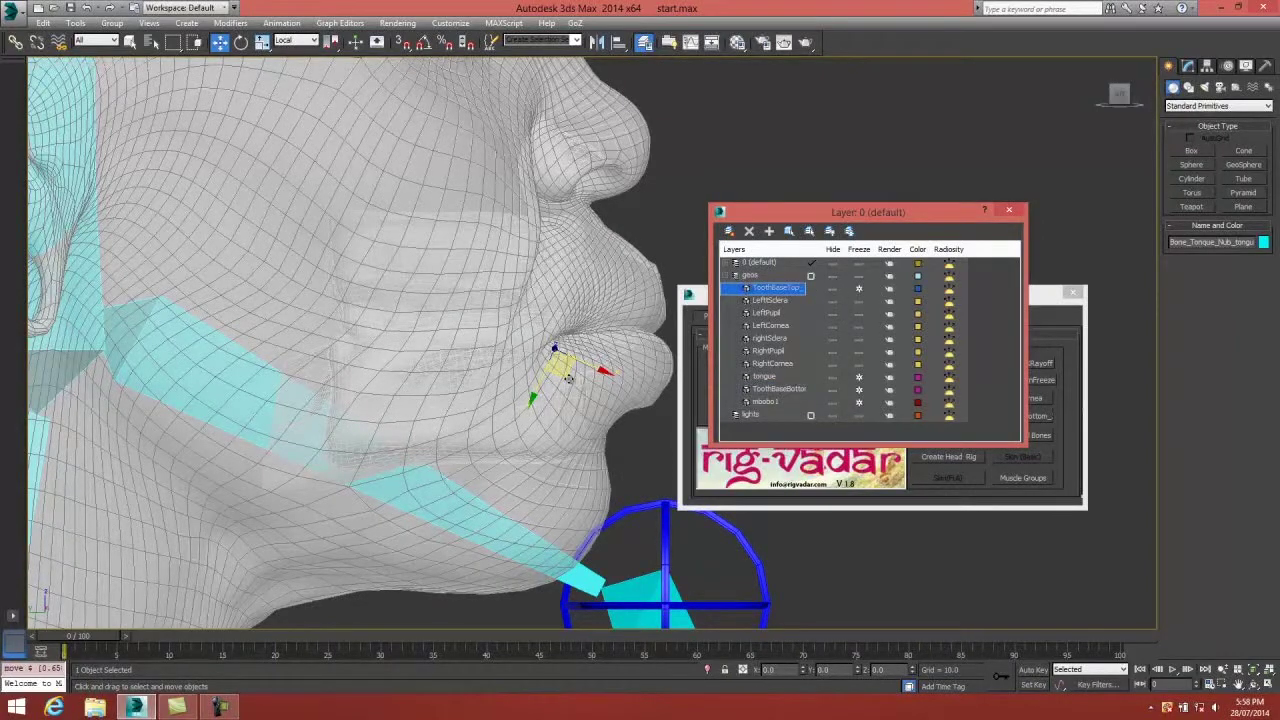
Spread the green right-eye and red left-eye controls outward to the side edges of the blue Eyes control.
scroll(567, 378, "down", 8)
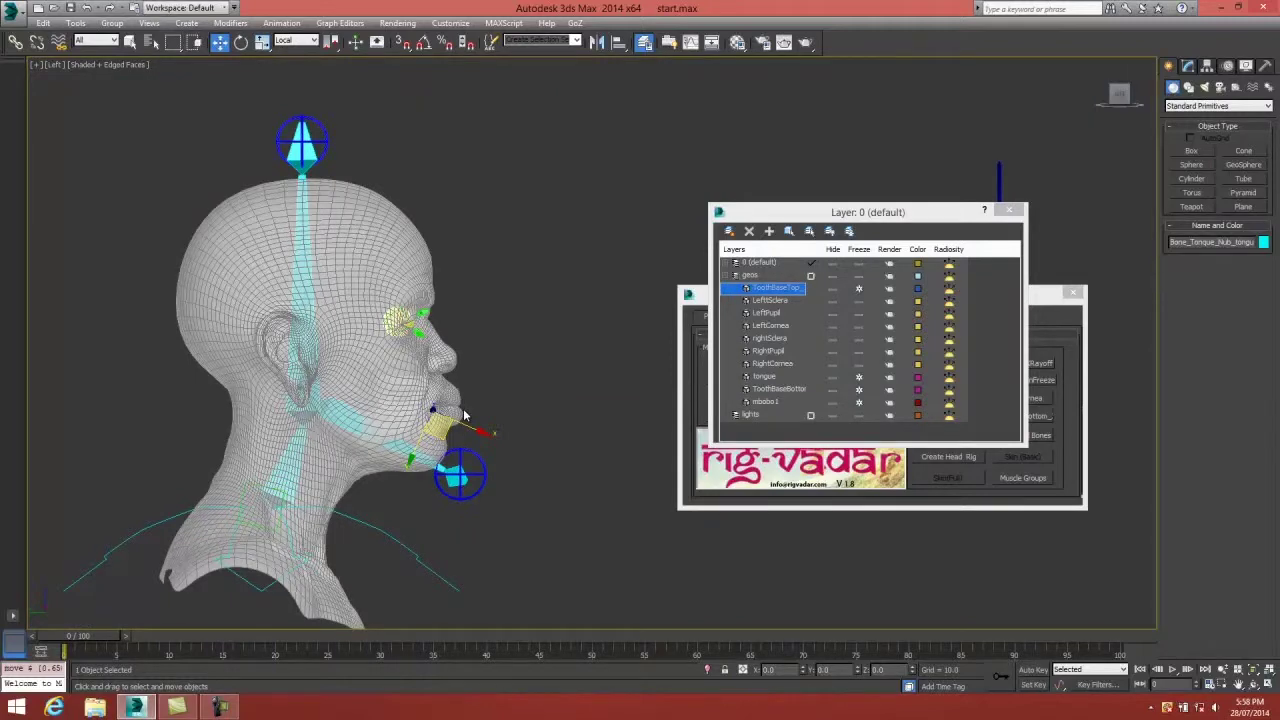
middle_click_drag(464, 415, 481, 401, "alt")
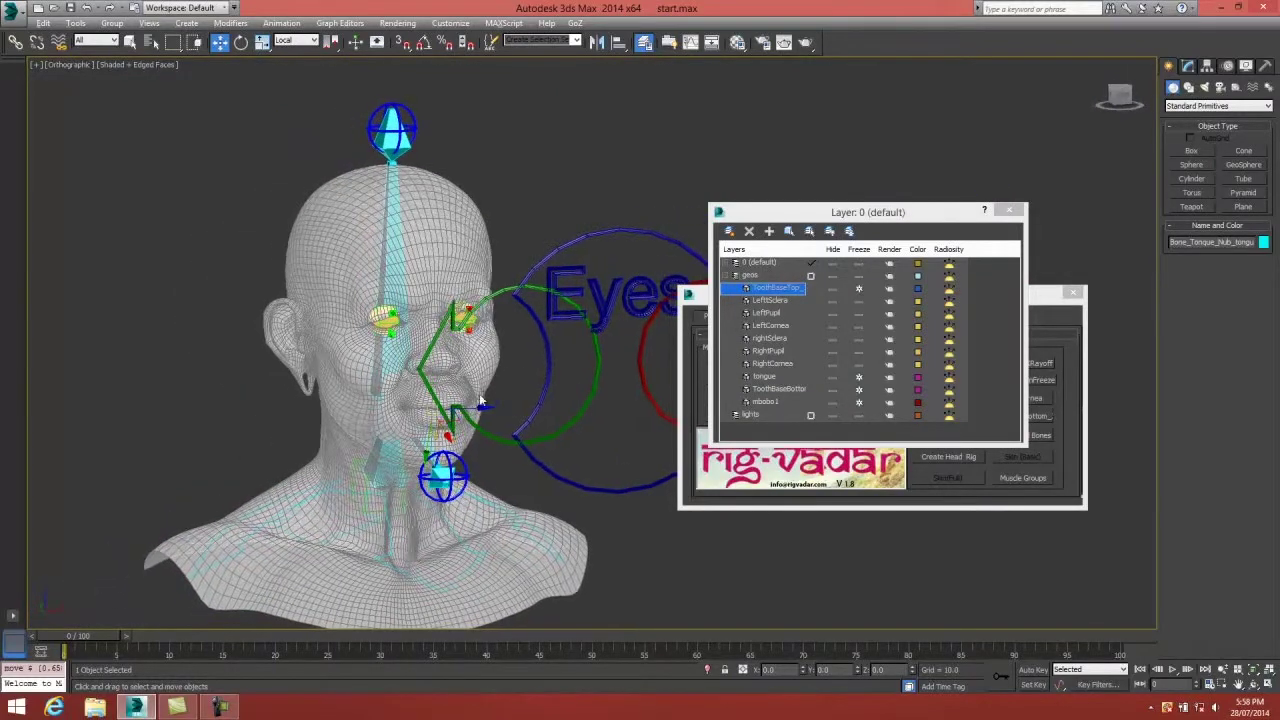
left_click(596, 368)
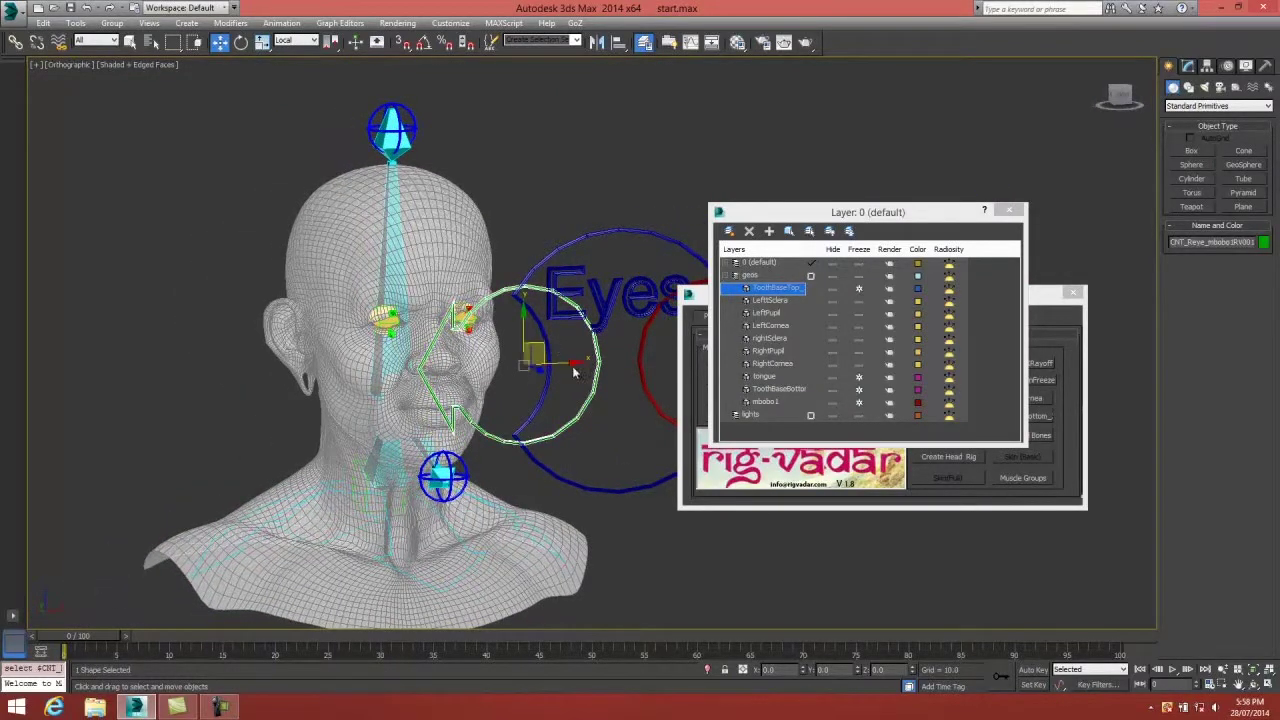
left_click_drag(573, 366, 524, 368)
middle_click_drag(563, 374, 328, 374)
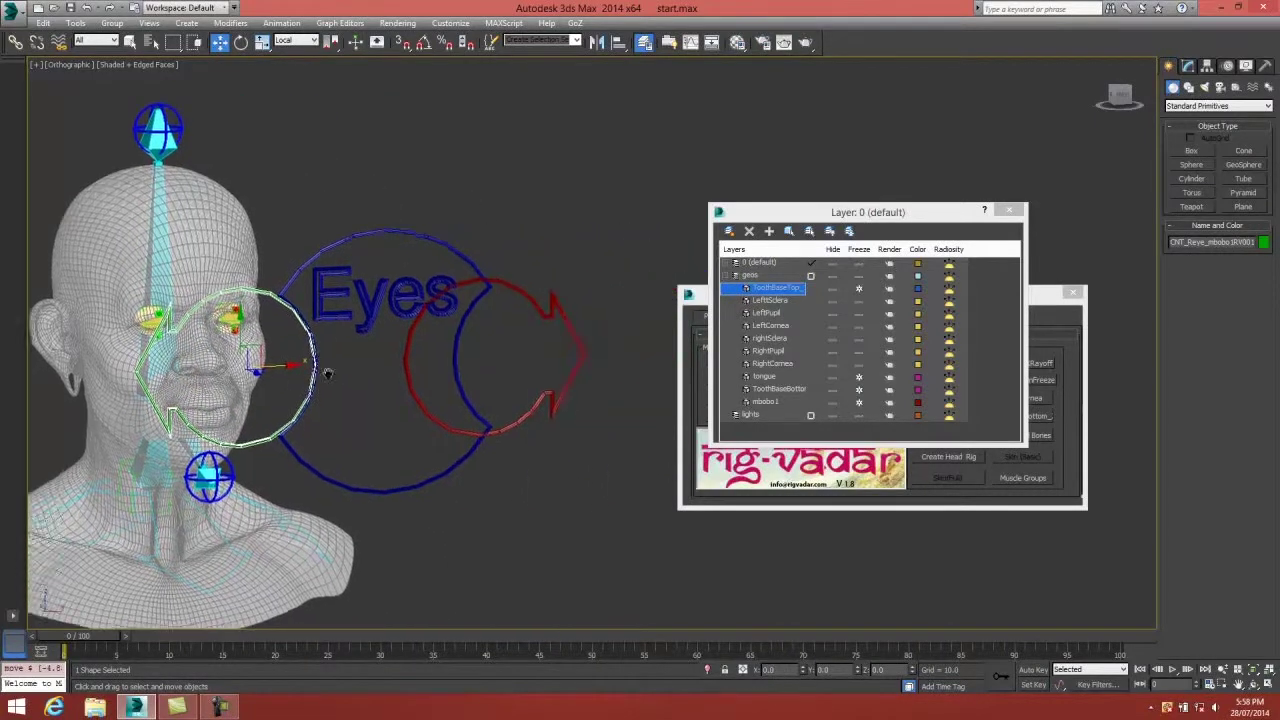
left_click(448, 375)
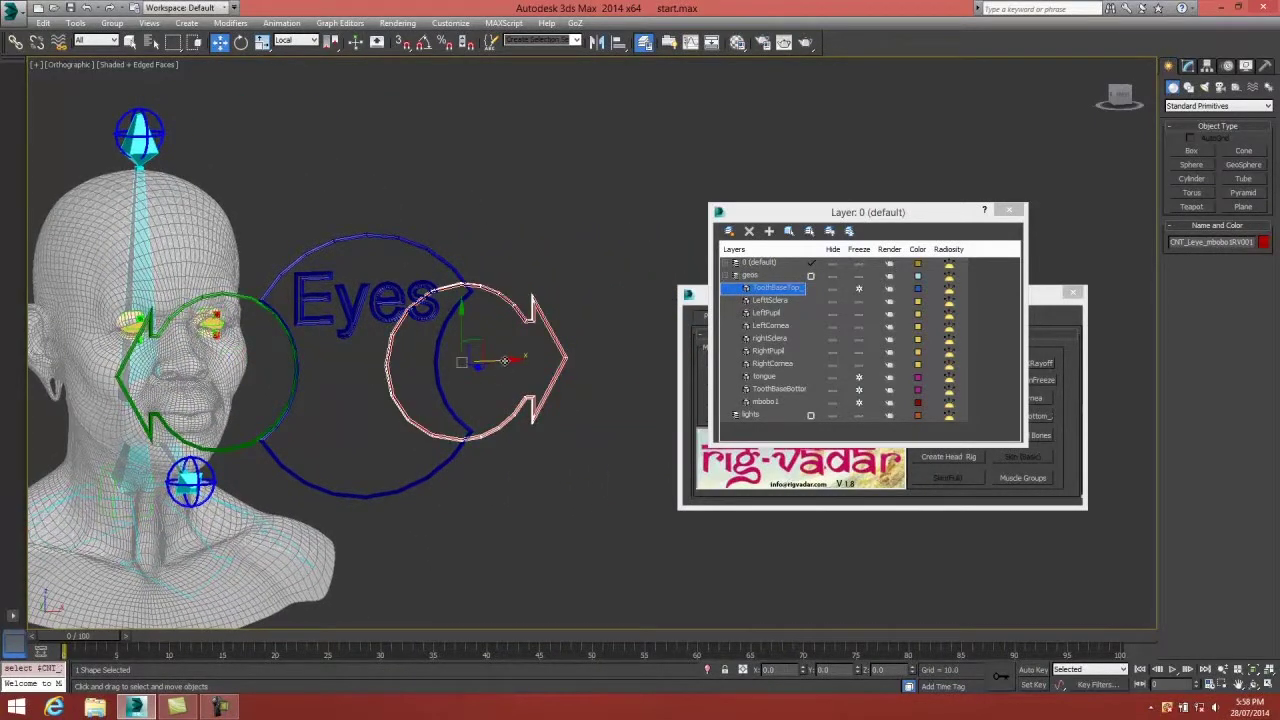
left_click_drag(505, 361, 550, 360)
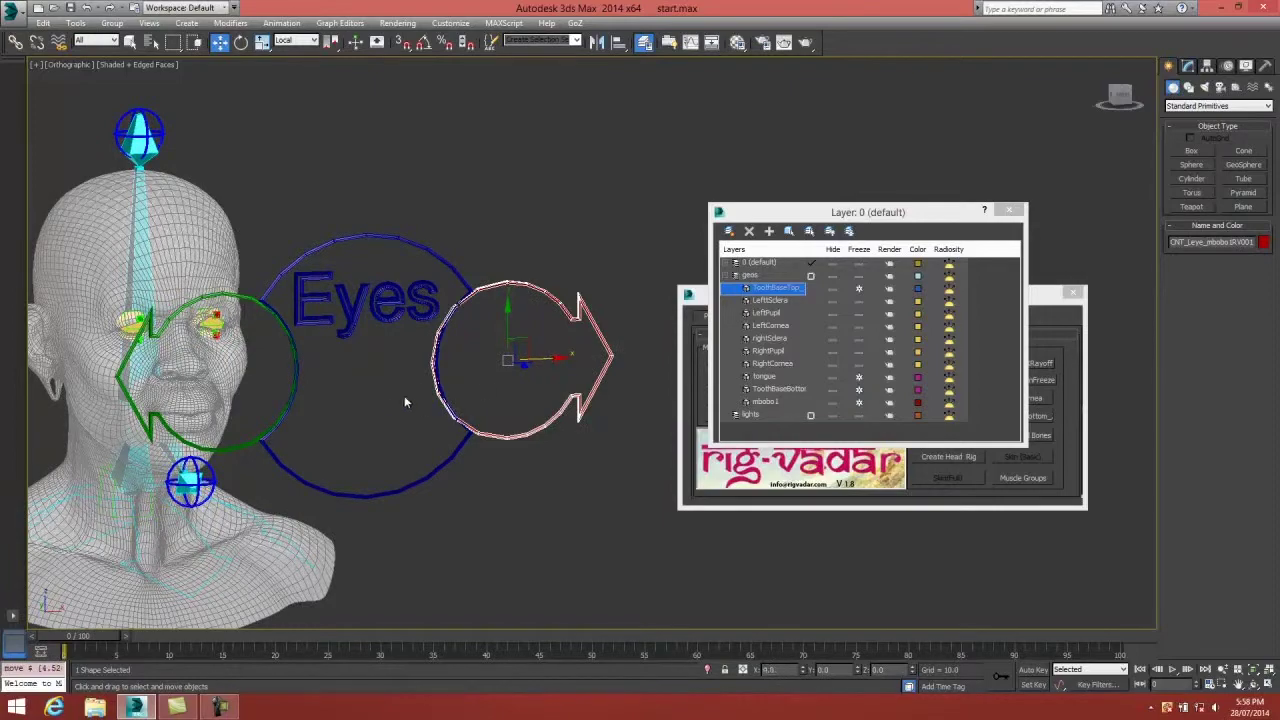
Close the layer list, create the head rig and apply the full skinning to the face.
scroll(404, 402, "down", 3)
middle_click_drag(414, 420, 546, 367, "alt")
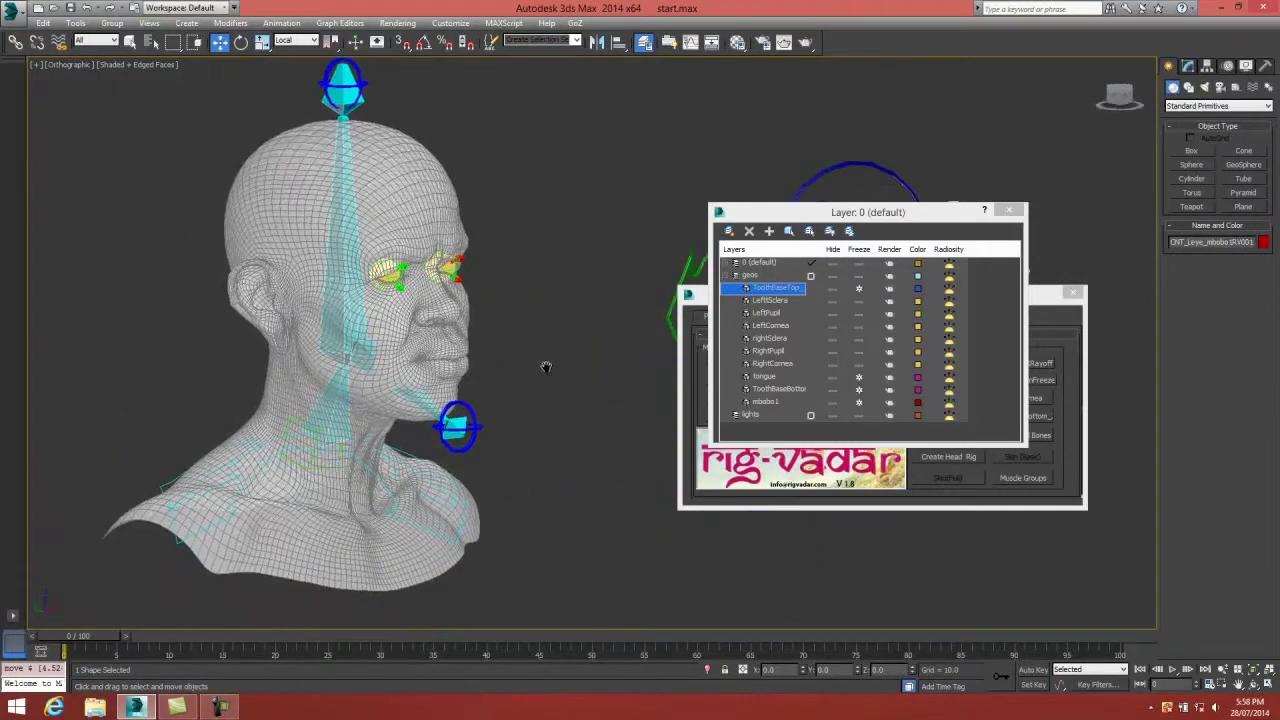
scroll(546, 366, "up", 2)
left_click(1008, 212)
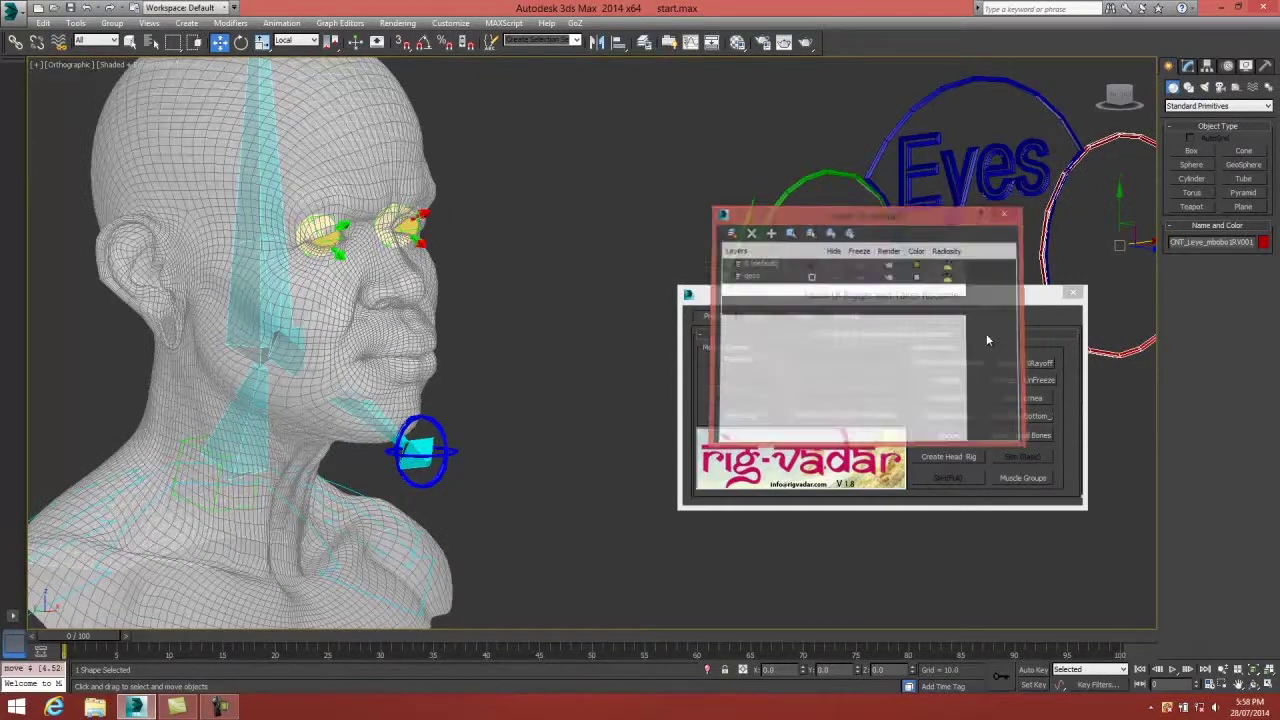
left_click(948, 457)
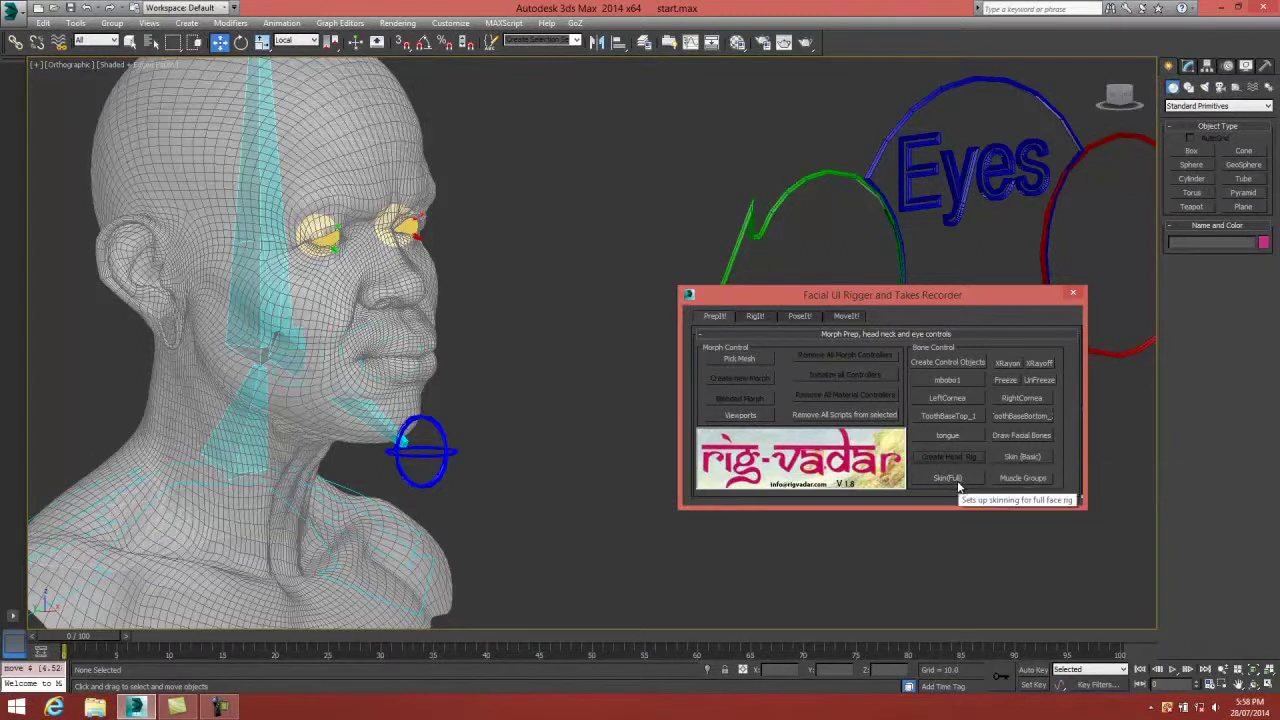
left_click(950, 478)
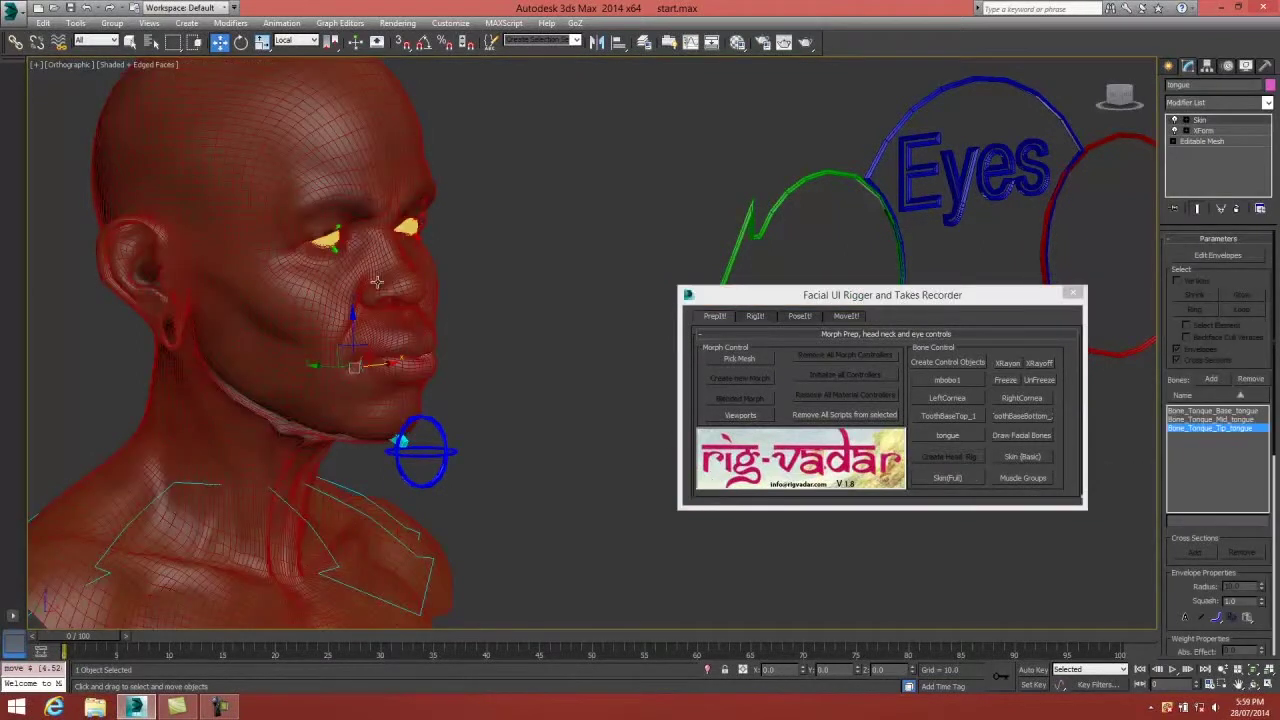
Switch off the edged faces display and move the Eyes control closer to the head.
middle_click_drag(376, 282, 438, 338)
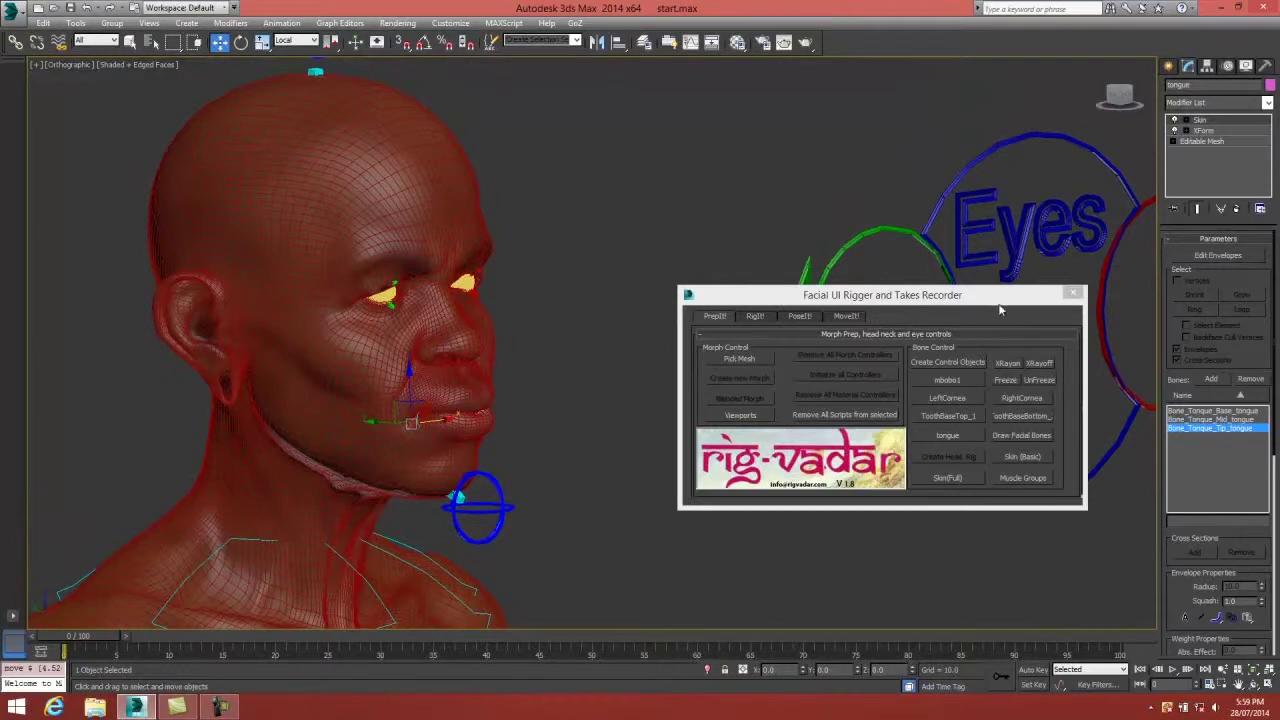
left_click_drag(1000, 310, 995, 497)
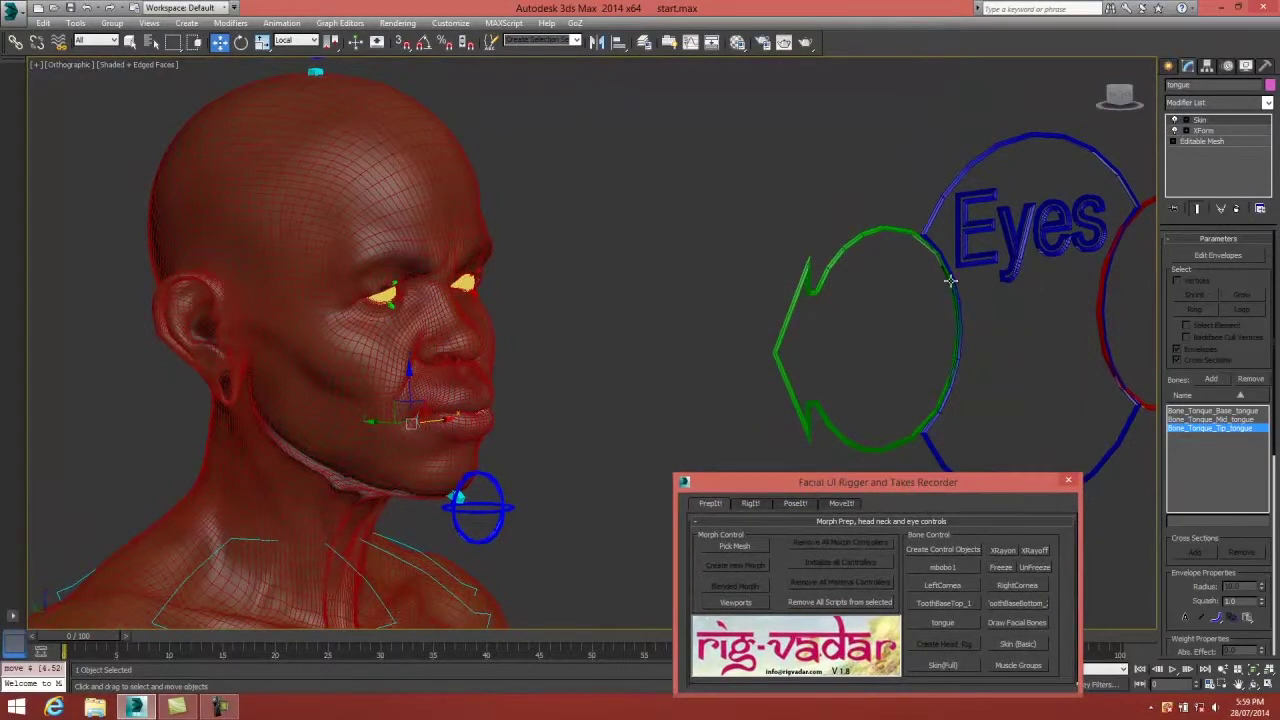
key("F4")
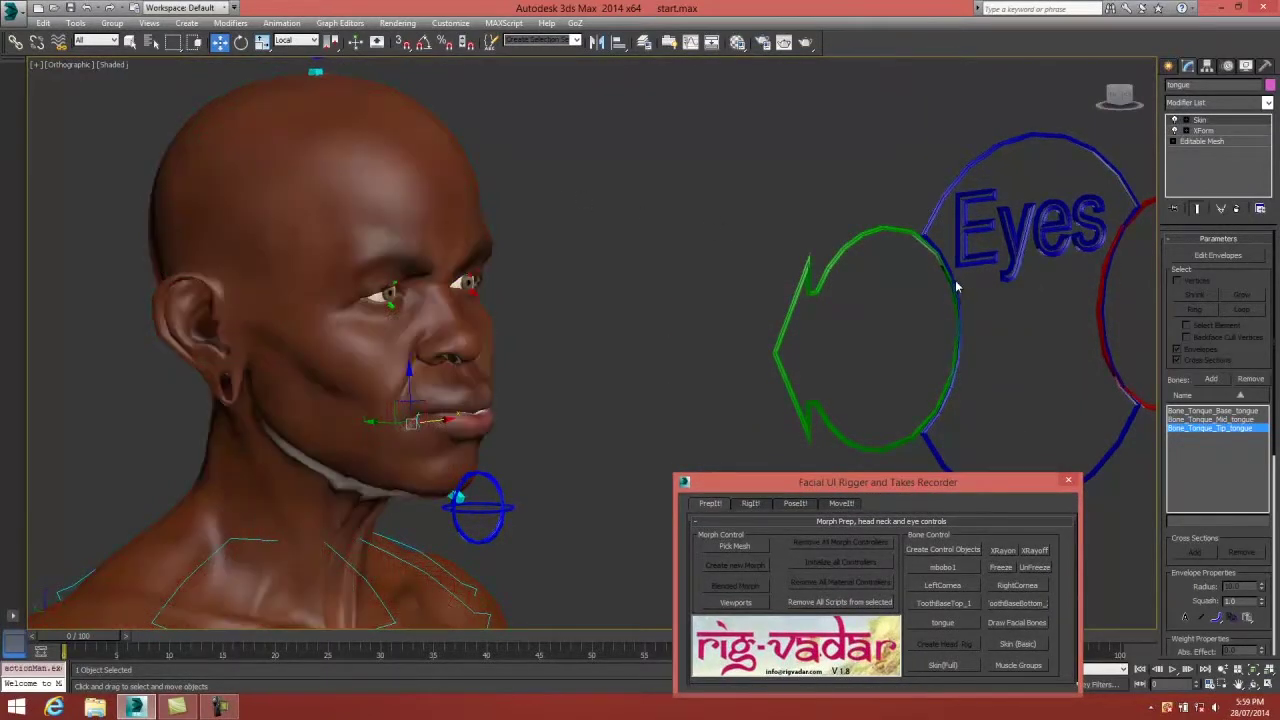
left_click(1061, 226)
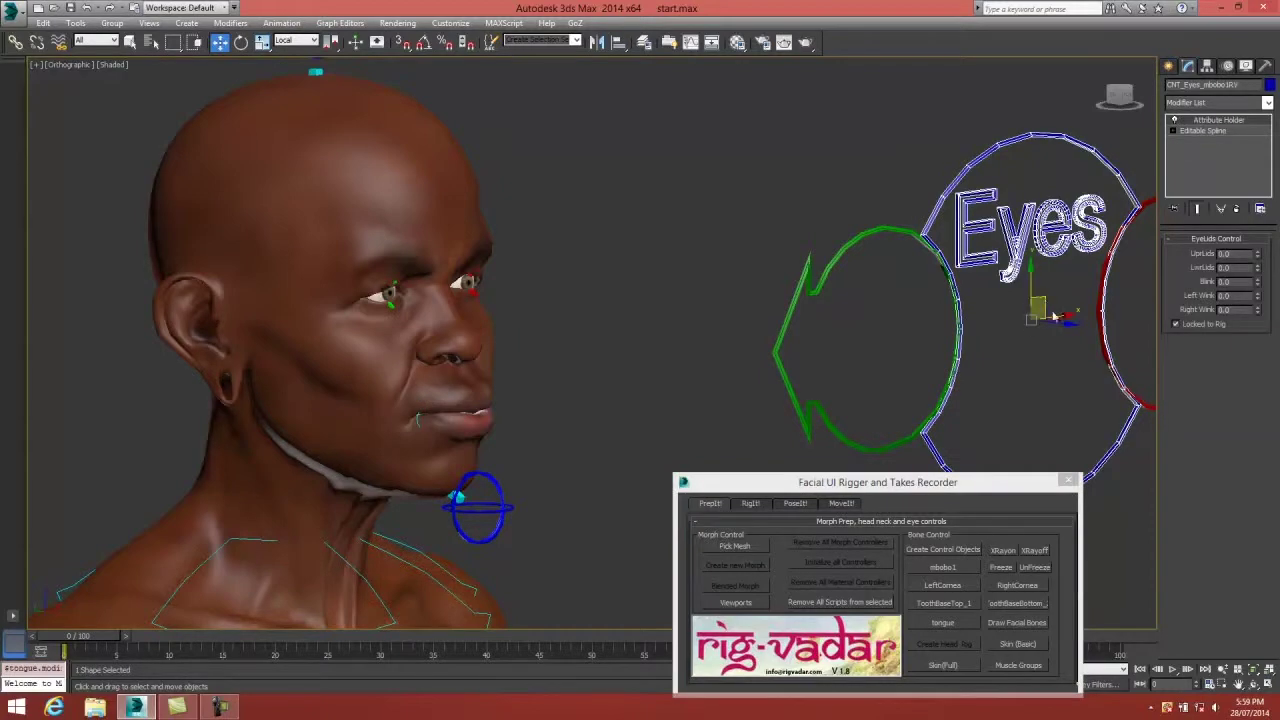
left_click_drag(1040, 305, 868, 304)
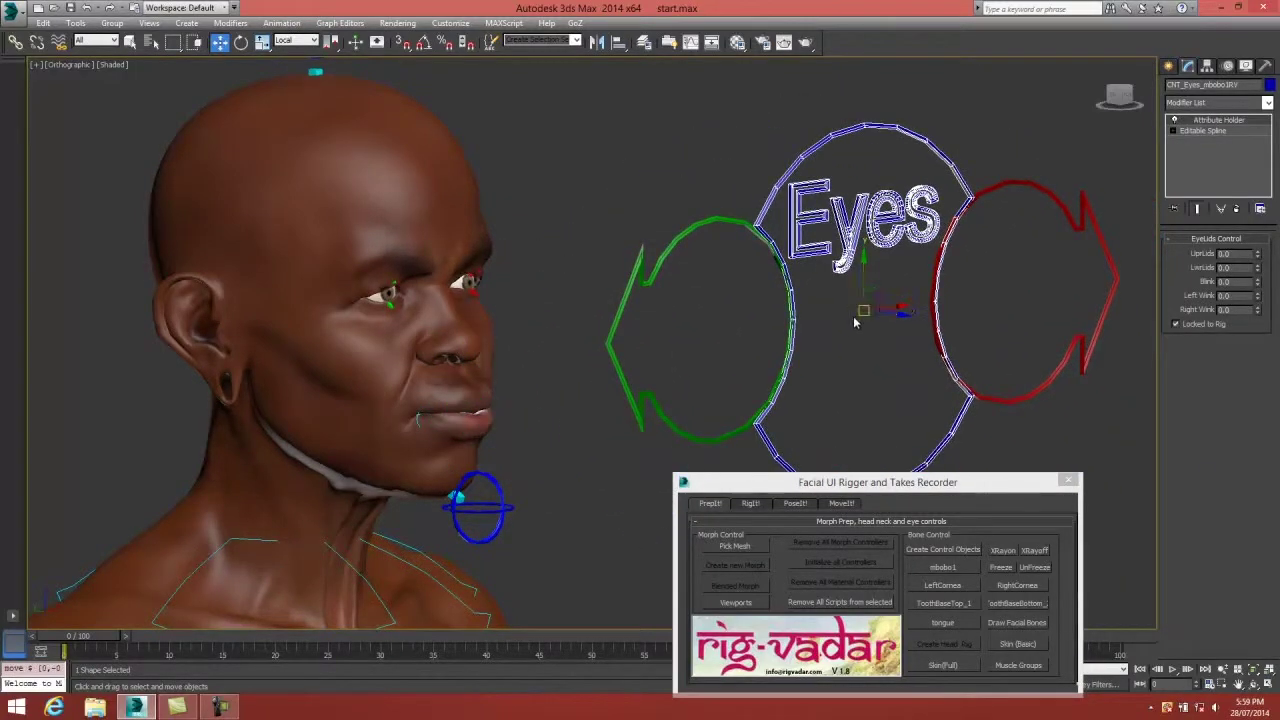
Rotate the round head control to test the head's movement with the Eyes control locked to the rig.
middle_click_drag(860, 314, 601, 378)
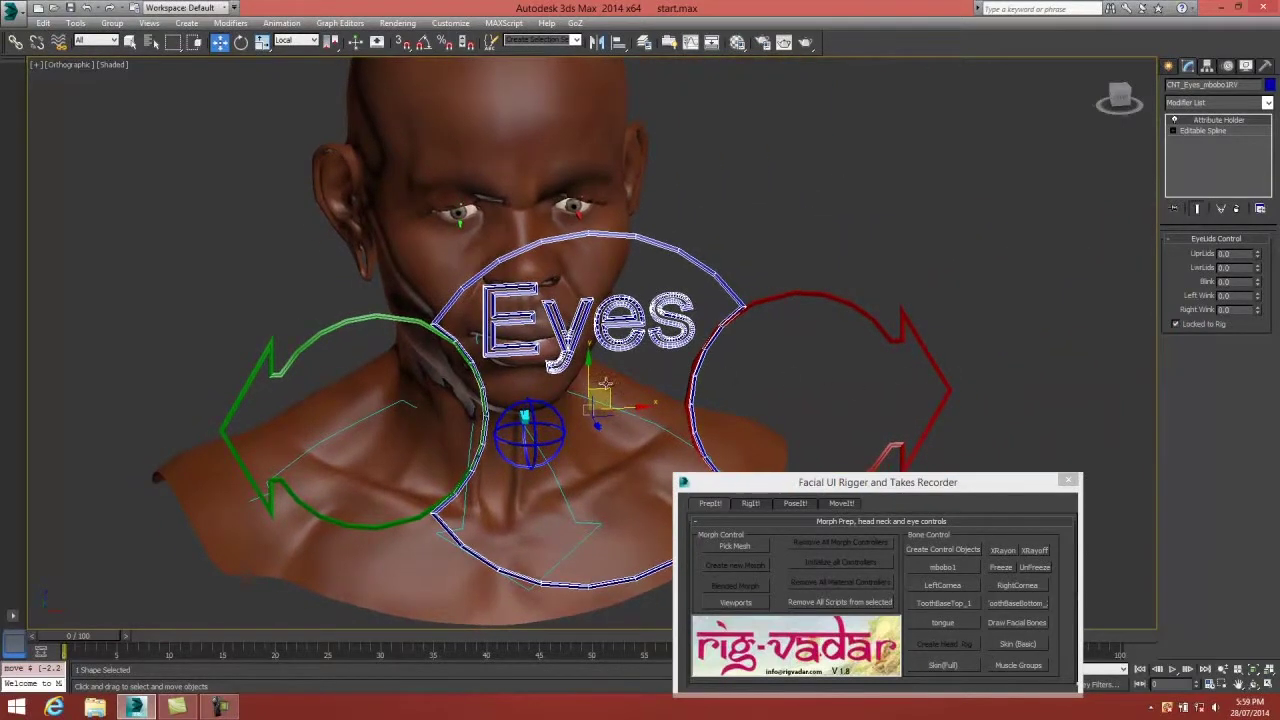
middle_click_drag(606, 385, 615, 363, "alt")
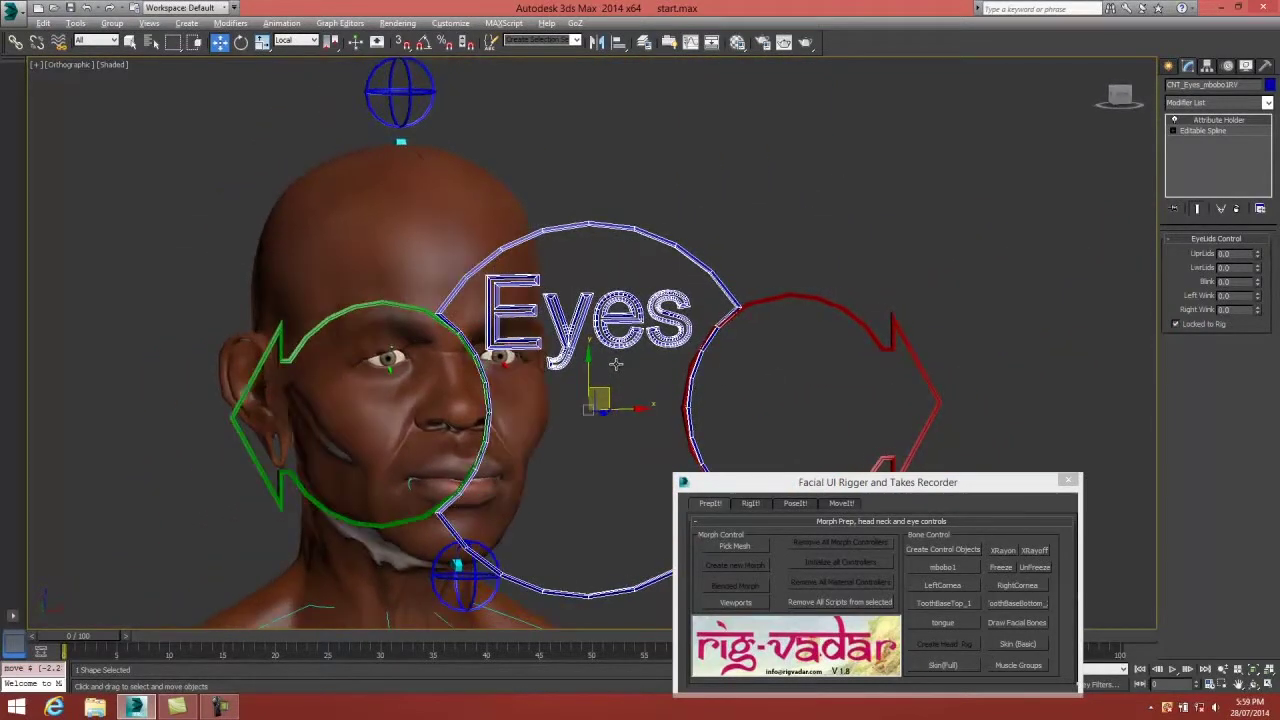
left_click(1176, 324)
left_click(401, 93)
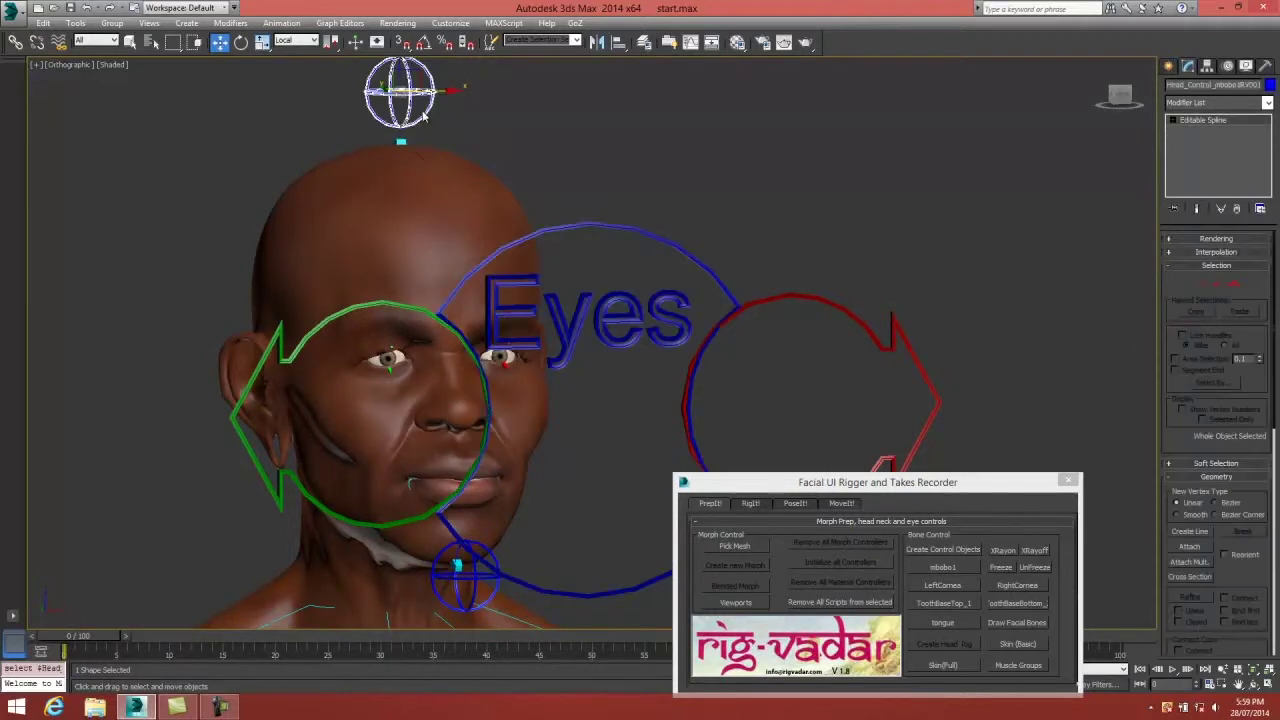
key("e")
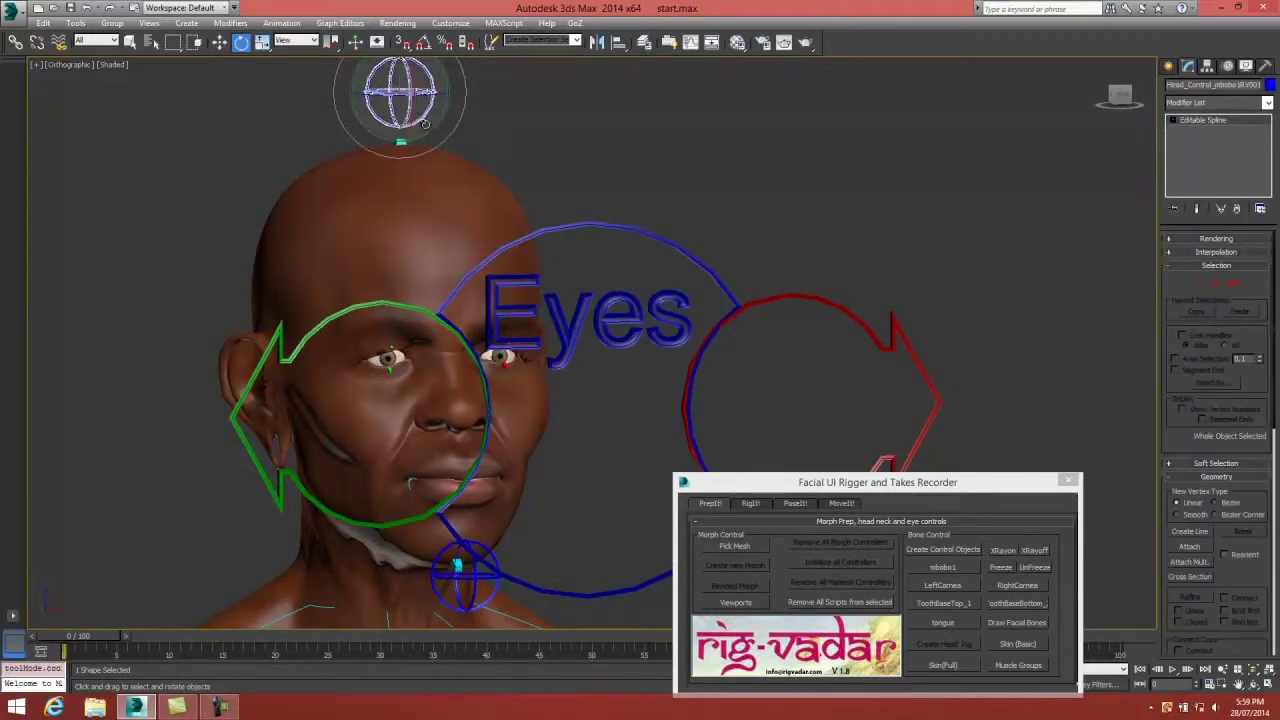
left_click_drag(412, 124, 592, 209)
Unlock the Eyes control from the rig and rotate the head control to tilt the head downward.
left_click(611, 234)
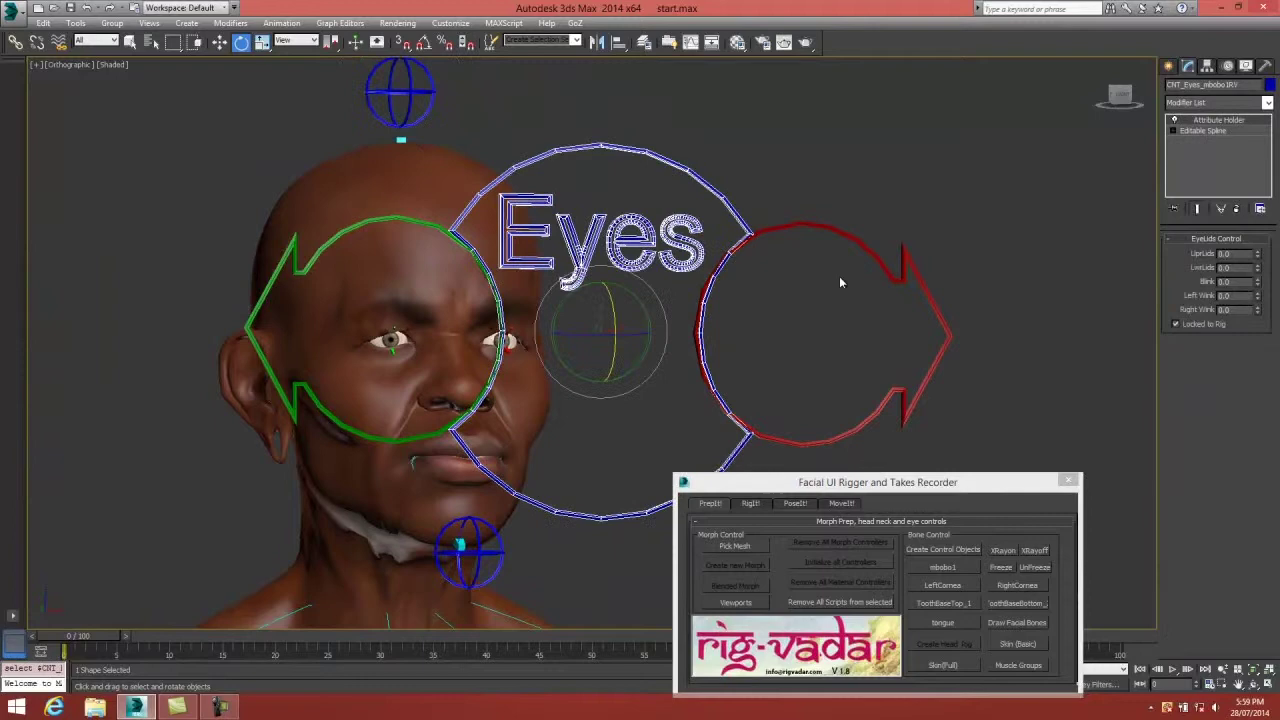
left_click(1187, 325)
left_click(1176, 323)
left_click(396, 97)
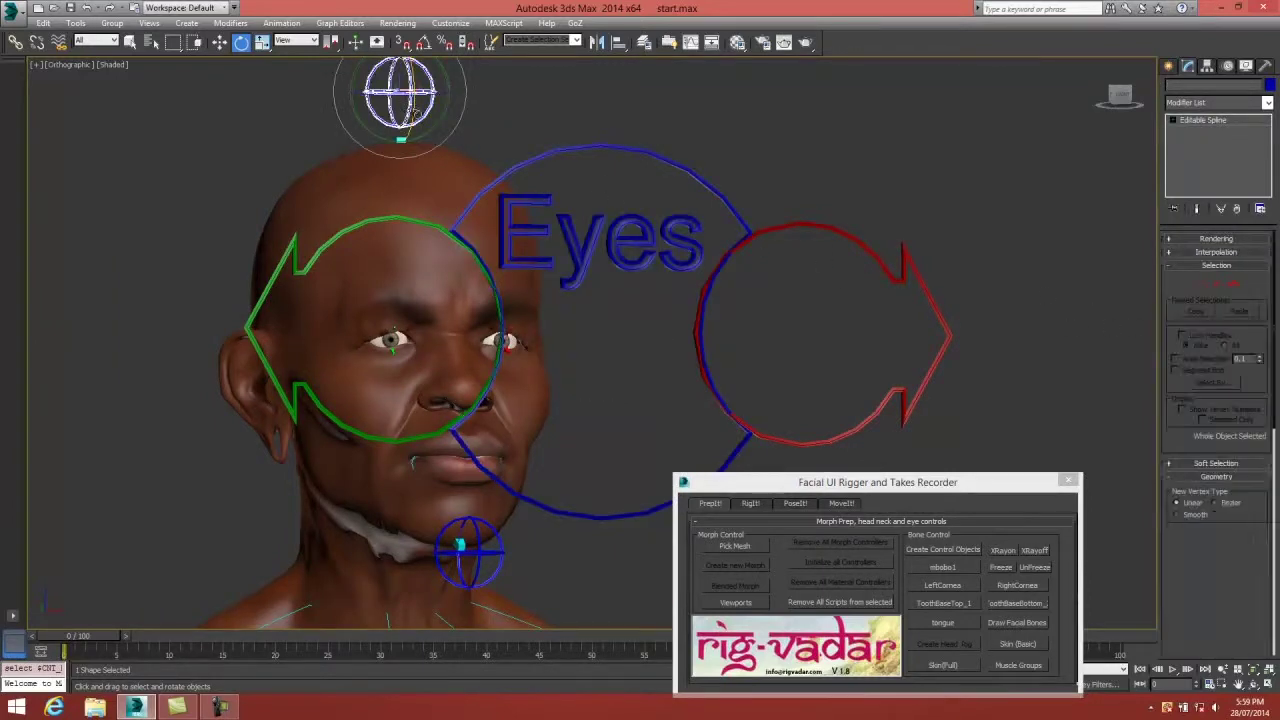
left_click_drag(397, 100, 424, 122)
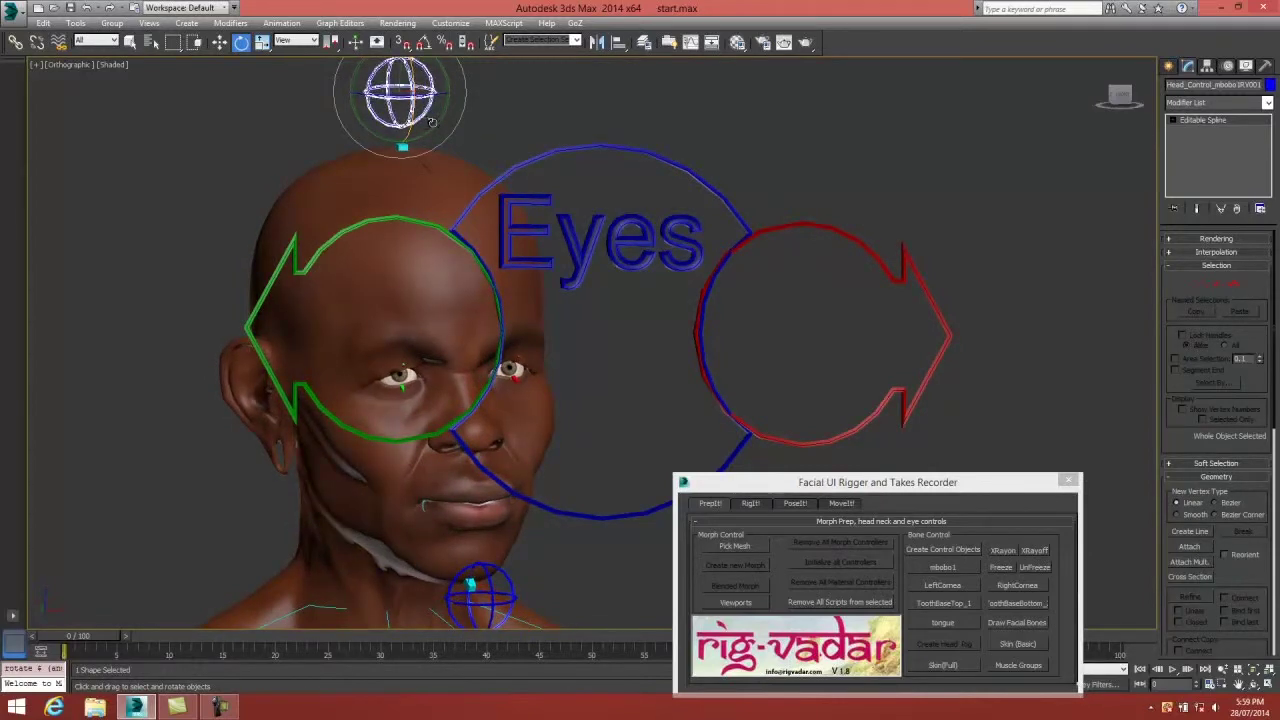
Hide the eye, jaw and tongue controls using the collar control's options.
middle_click_drag(576, 440, 544, 256)
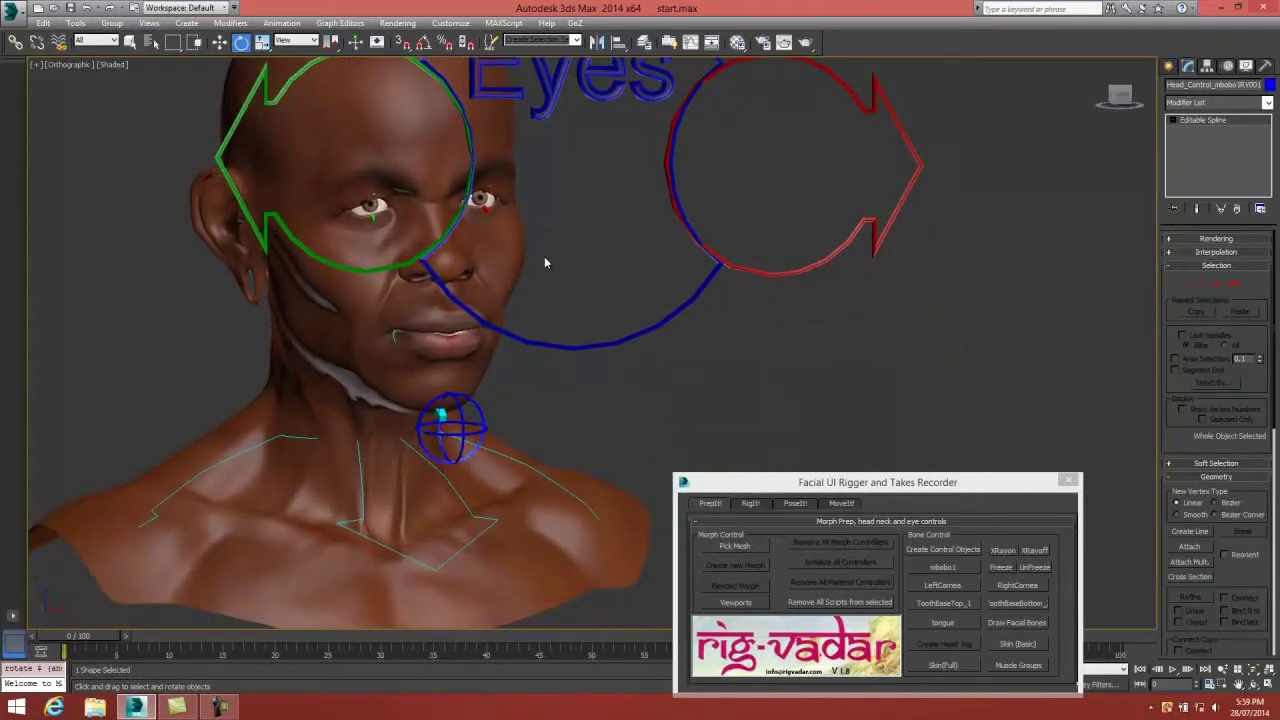
left_click(509, 458)
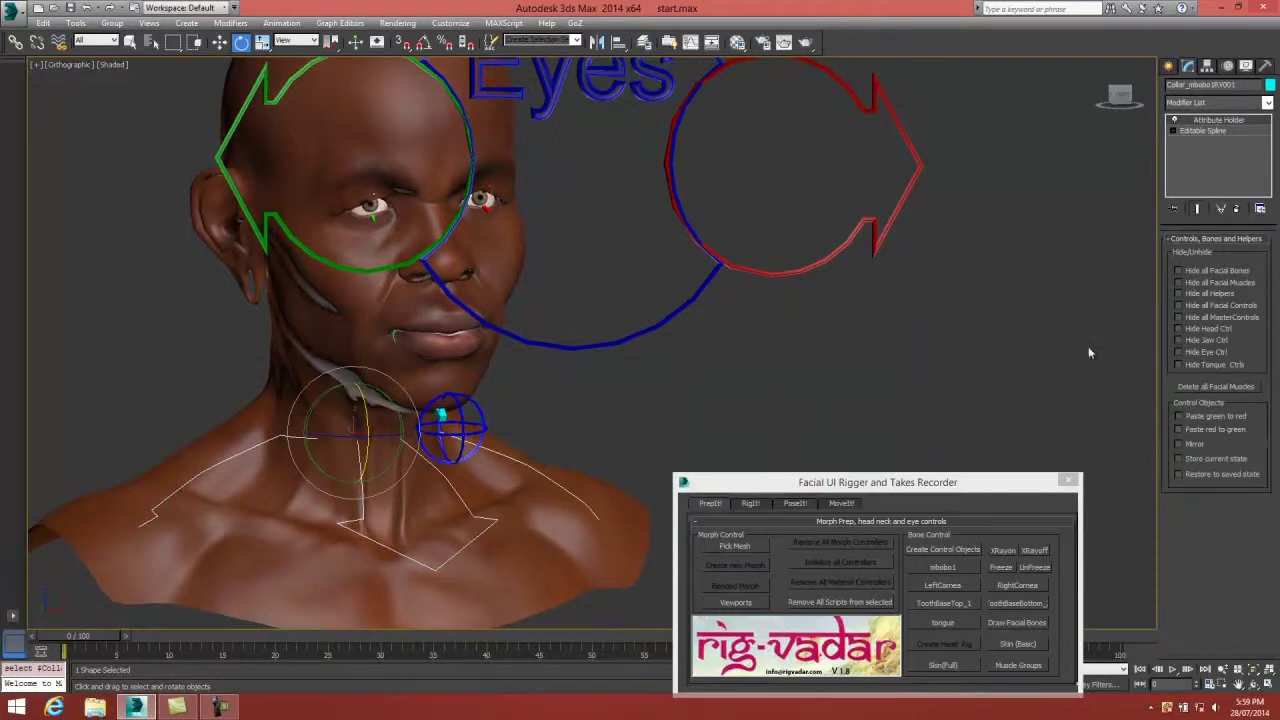
middle_click_drag(880, 349, 899, 374)
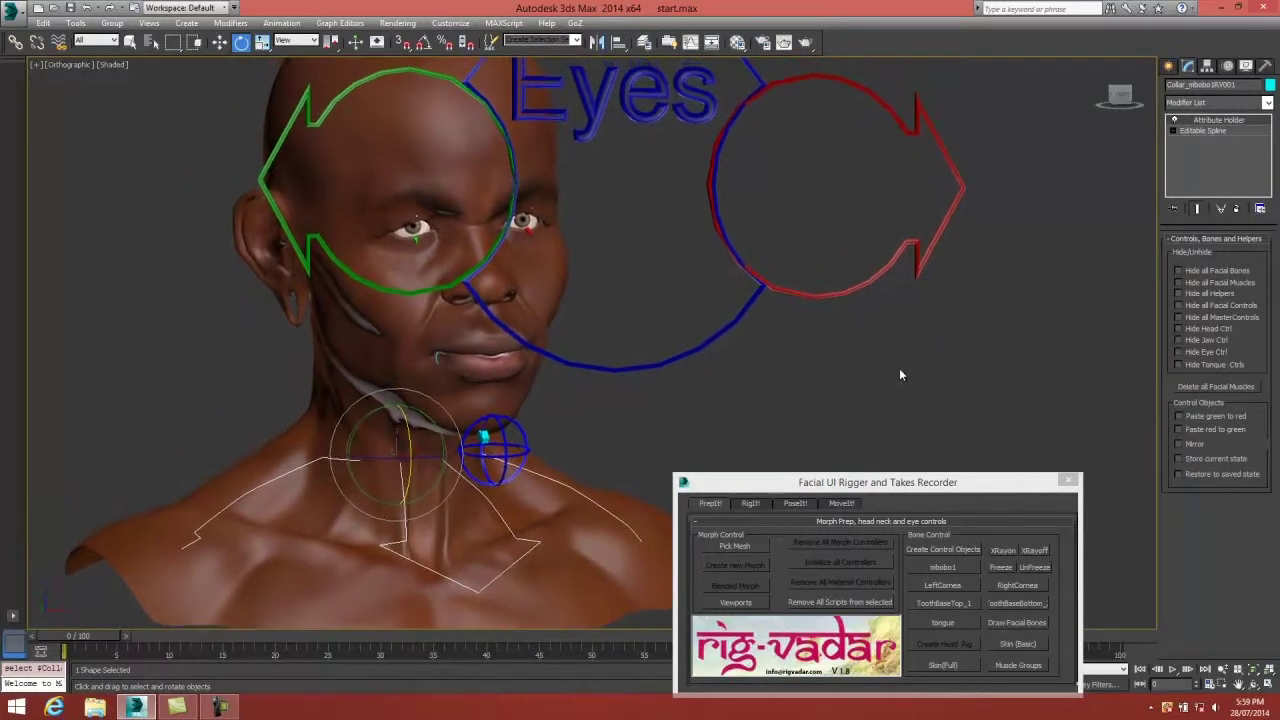
left_click(1179, 352)
left_click(1179, 340)
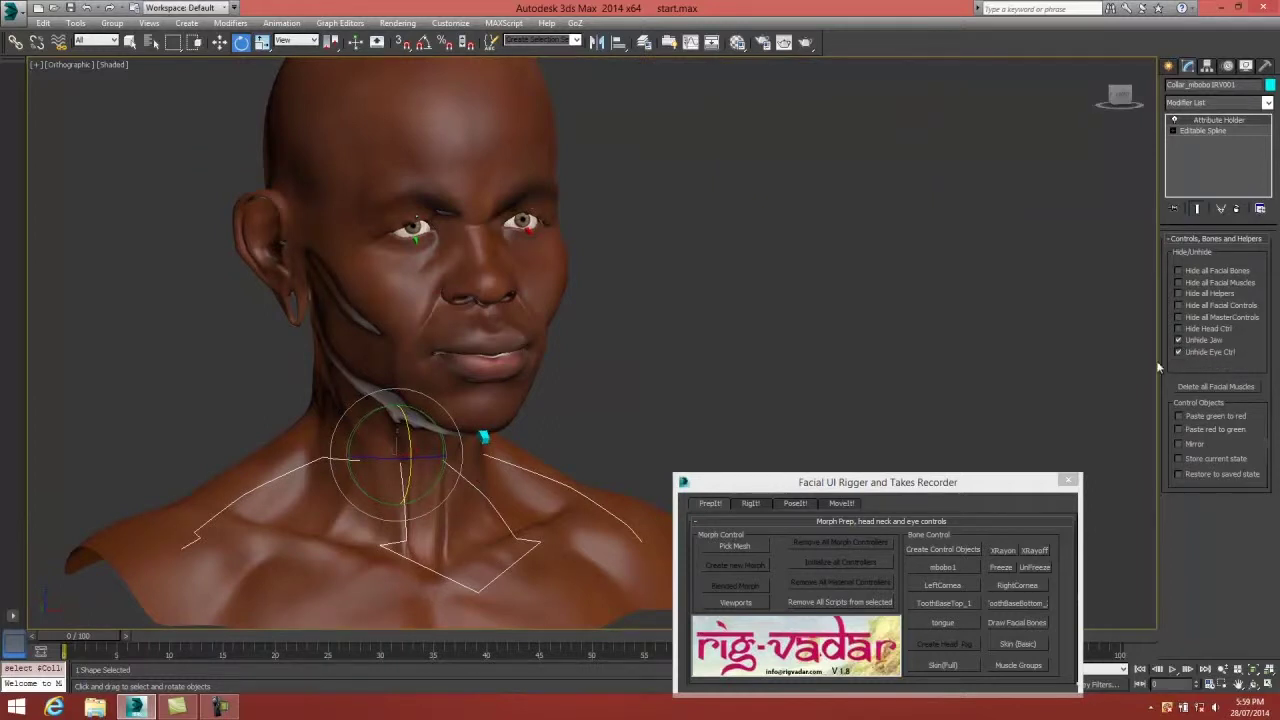
left_click(1179, 365)
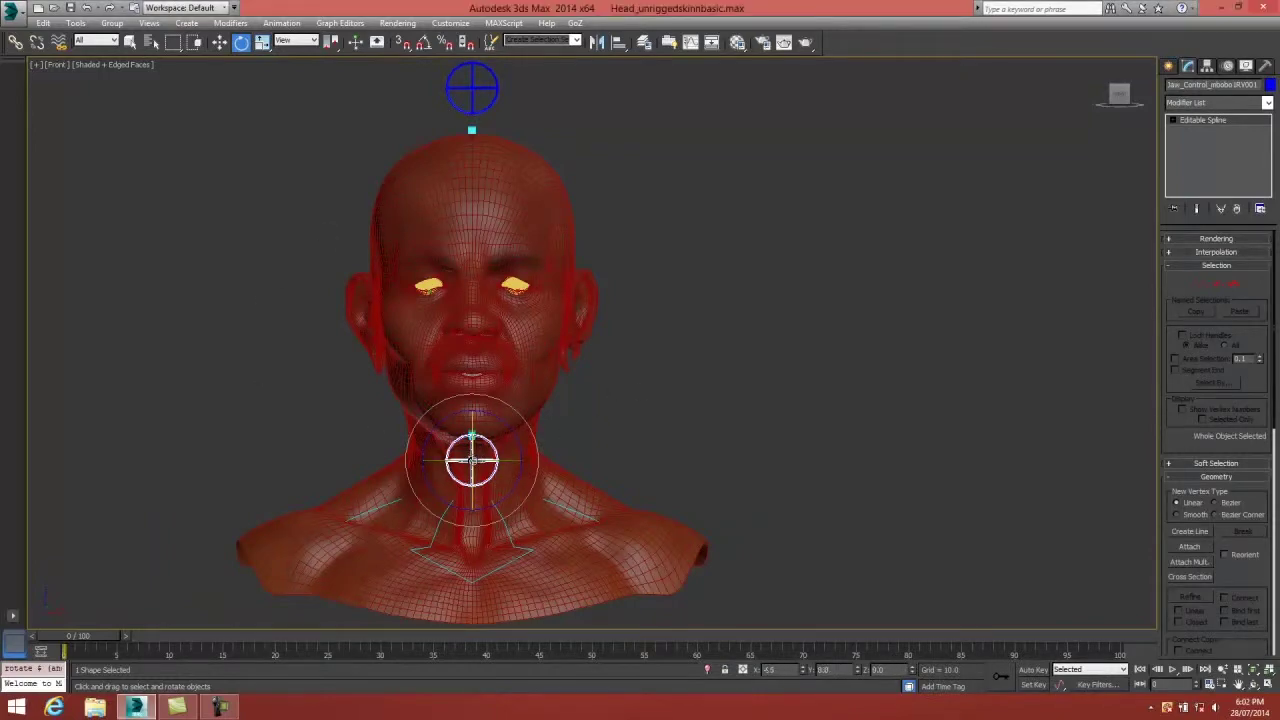
Rotate the jaw control to open the mouth and hide all facial bones using the collar control's options.
left_click_drag(484, 454, 479, 480)
left_click(570, 508)
left_click(571, 509)
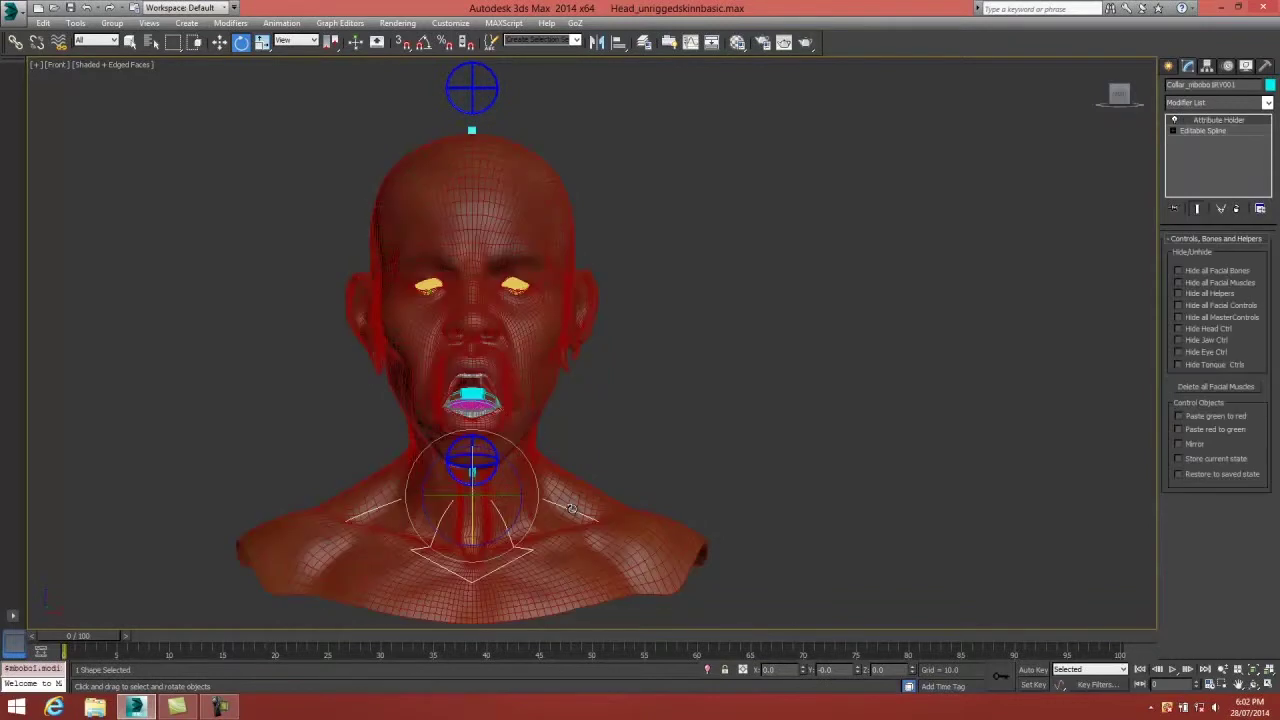
left_click(1178, 271)
Move the Ctrl_Helper_Tongue_3 control inside the open mouth to shift the tongue slightly sideways.
scroll(757, 347, "up", 5)
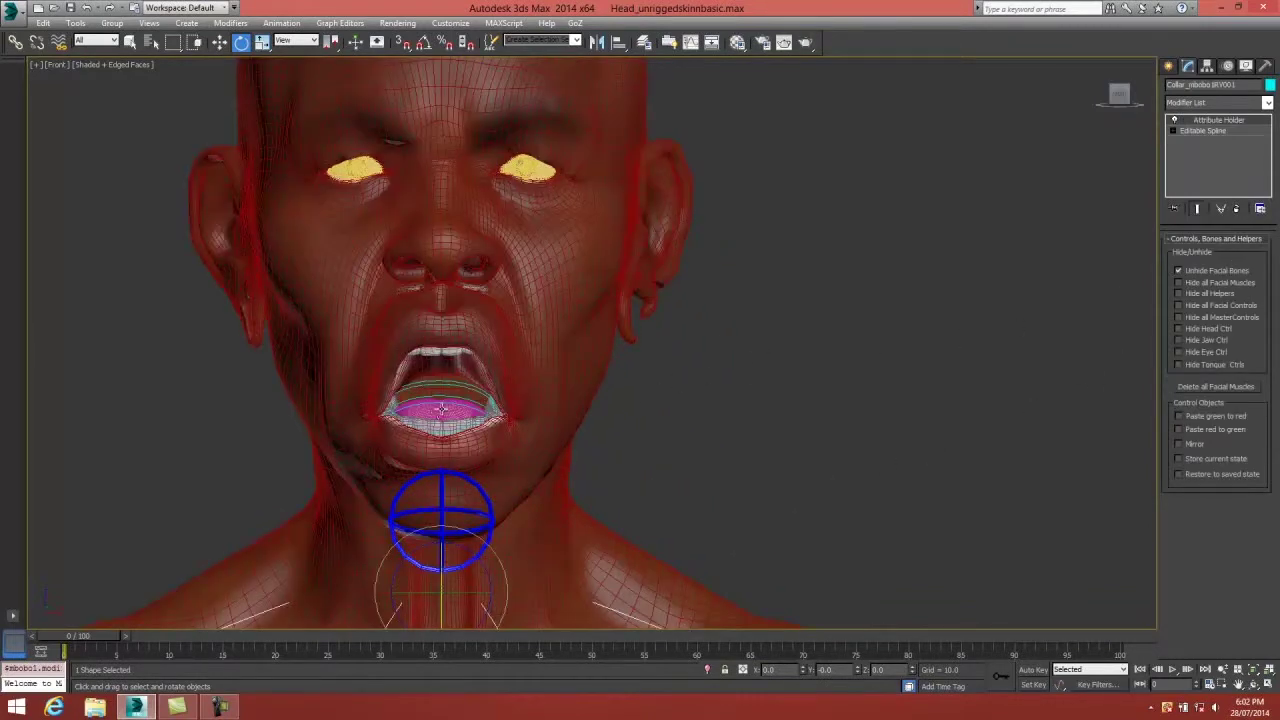
left_click(441, 405)
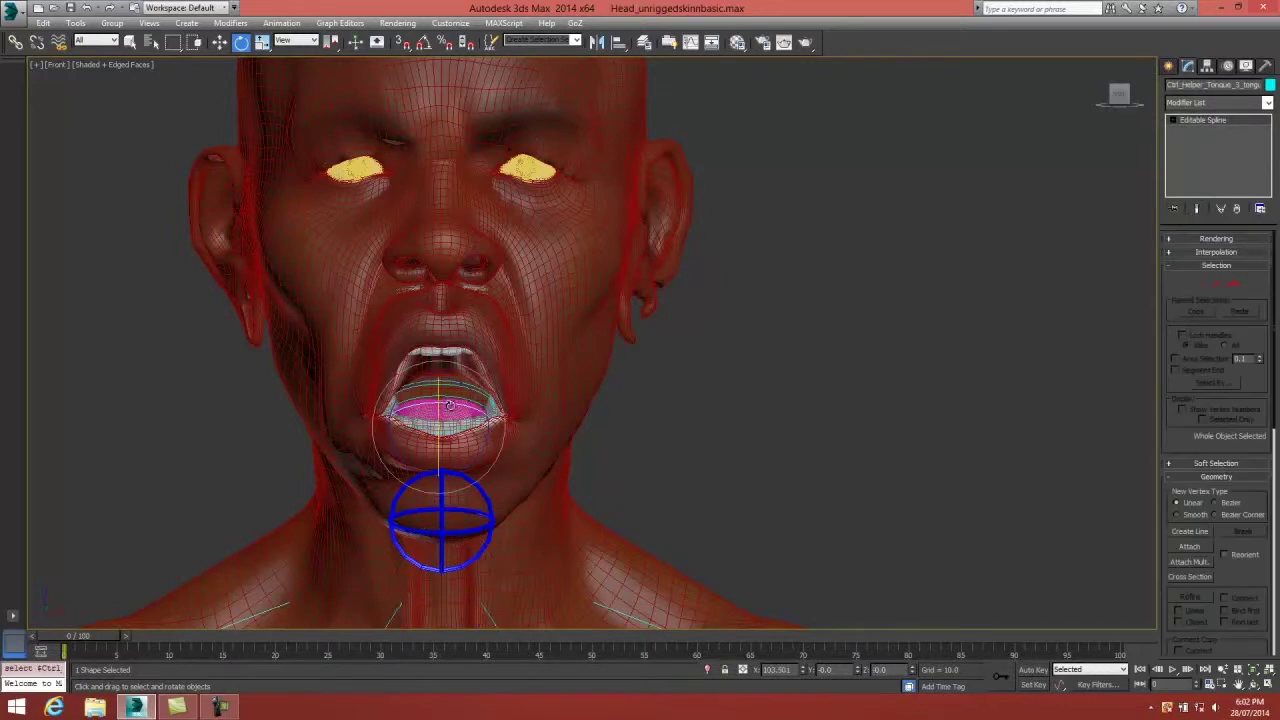
key("w")
left_click_drag(445, 386, 427, 396)
left_click(428, 397)
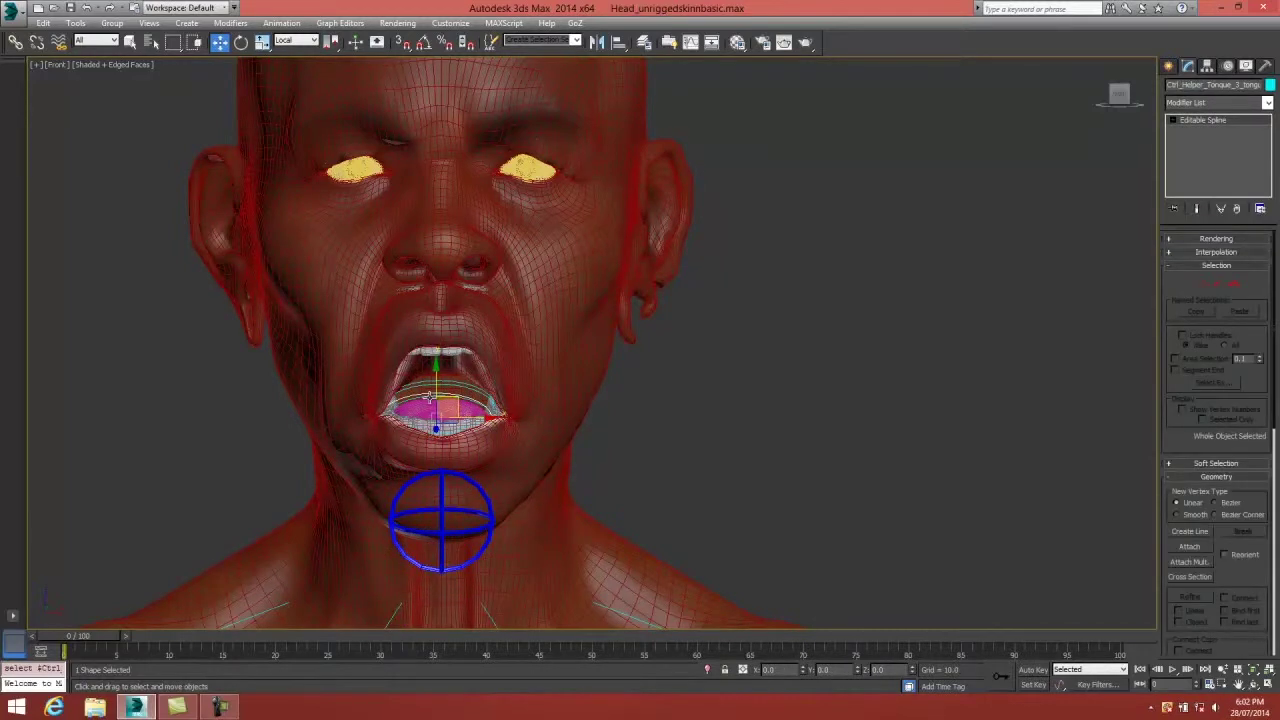
Move the Ctrl_Helper_Tongue_Base control inside the open mouth to shift the base of the tongue slightly.
left_click(428, 397)
left_click_drag(453, 398, 457, 392)
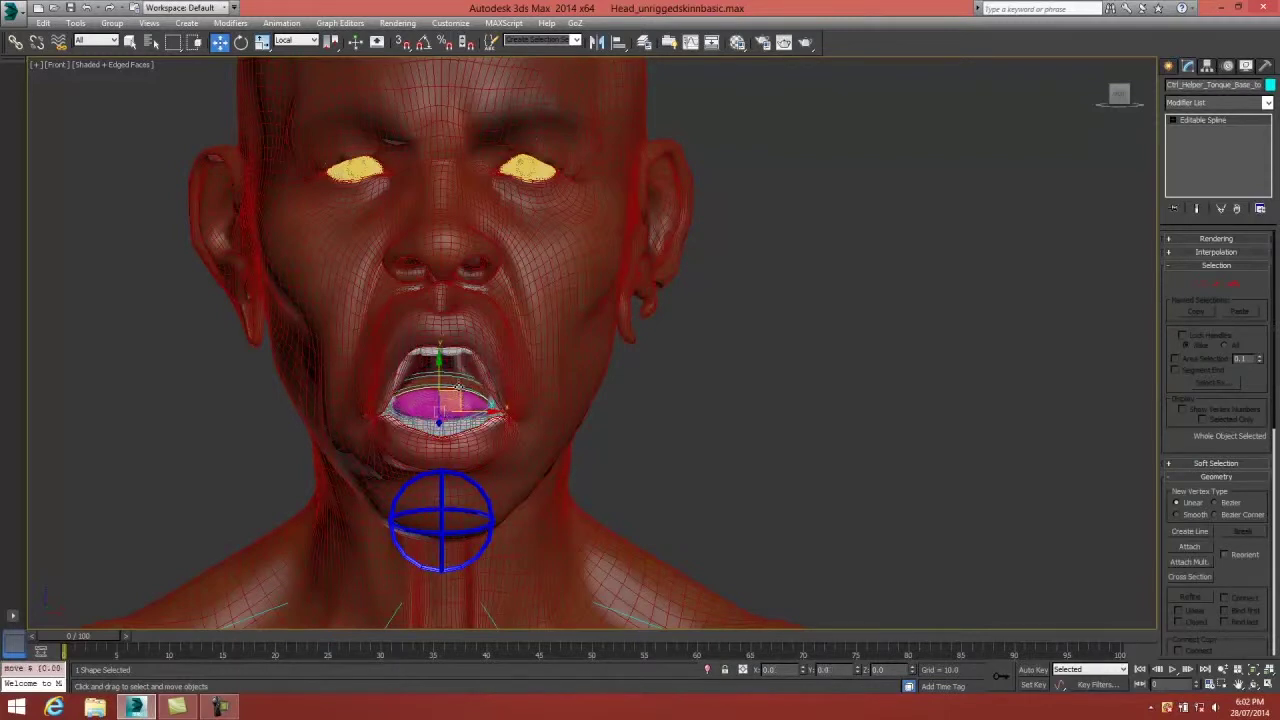
scroll(468, 398, "down", 3)
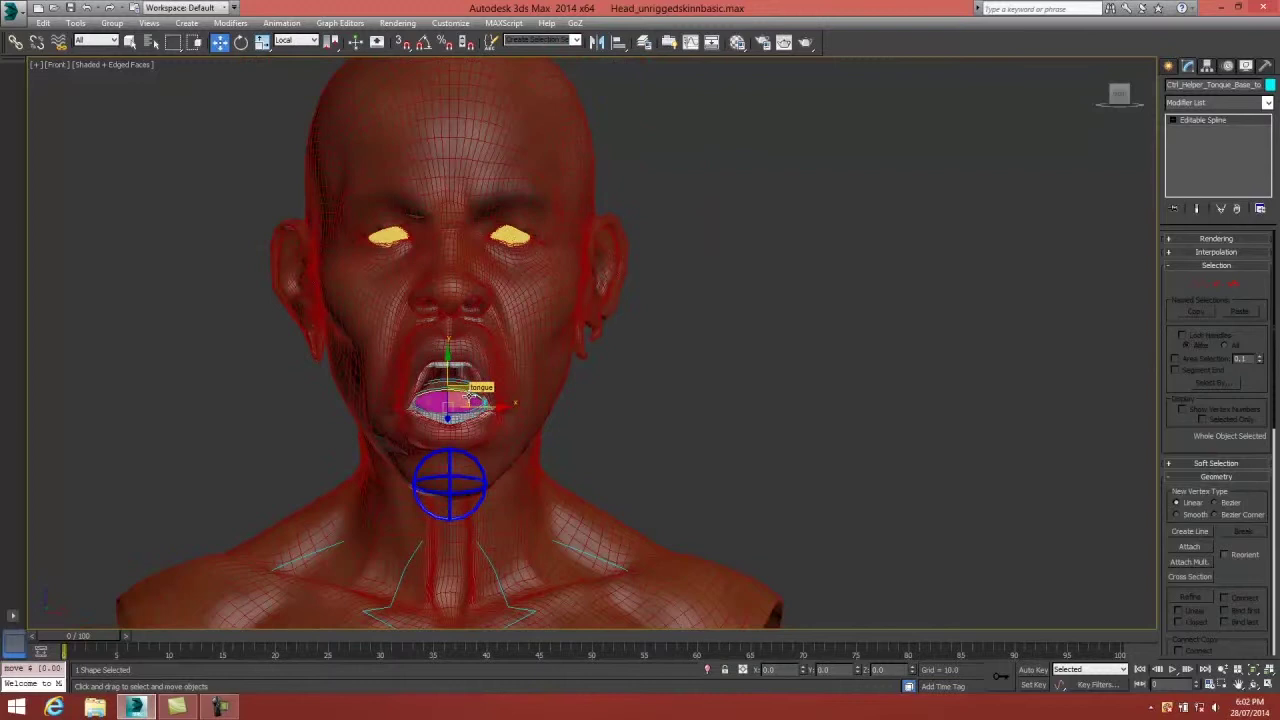
Rotate the jaw control below the chin to test the open mouth's movement.
left_click(450, 482)
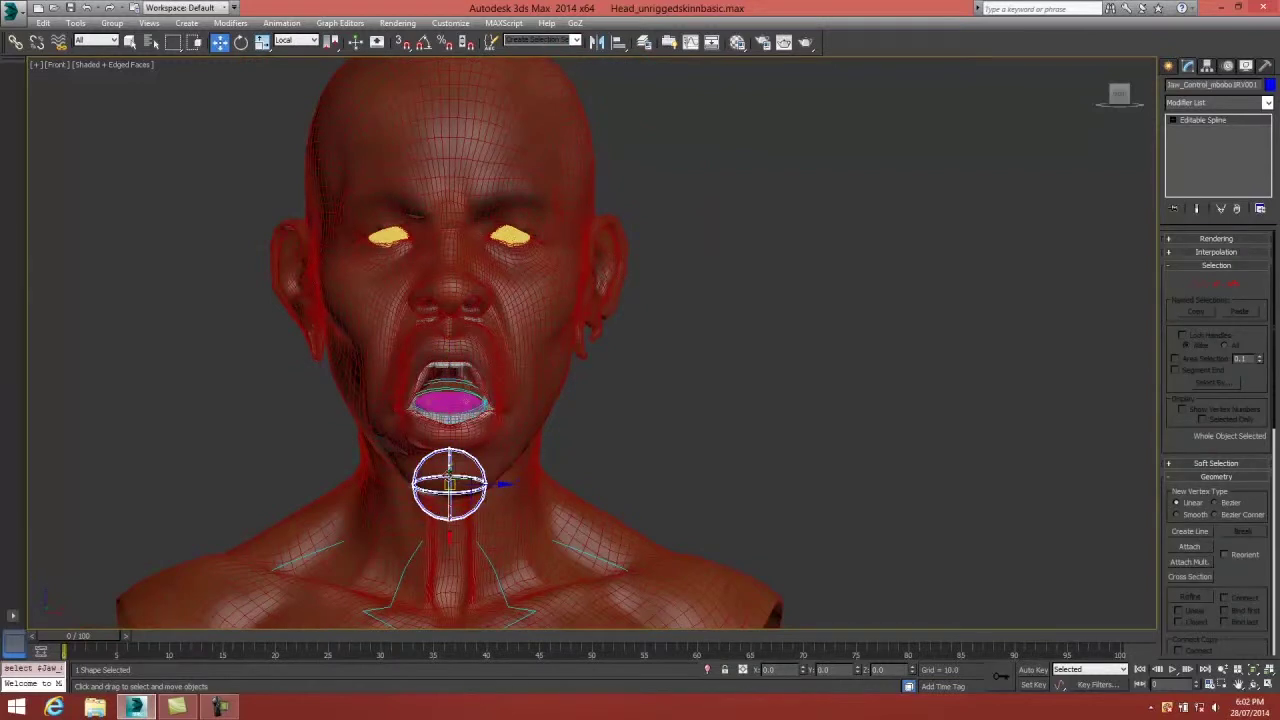
key("e")
mouse_move(450, 480)
left_mouse_down()
mouse_move(452, 458)
mouse_move(451, 469)
left_mouse_up()
mouse_move(455, 472)
left_mouse_down()
mouse_move(468, 470)
mouse_move(461, 484)
left_mouse_up()
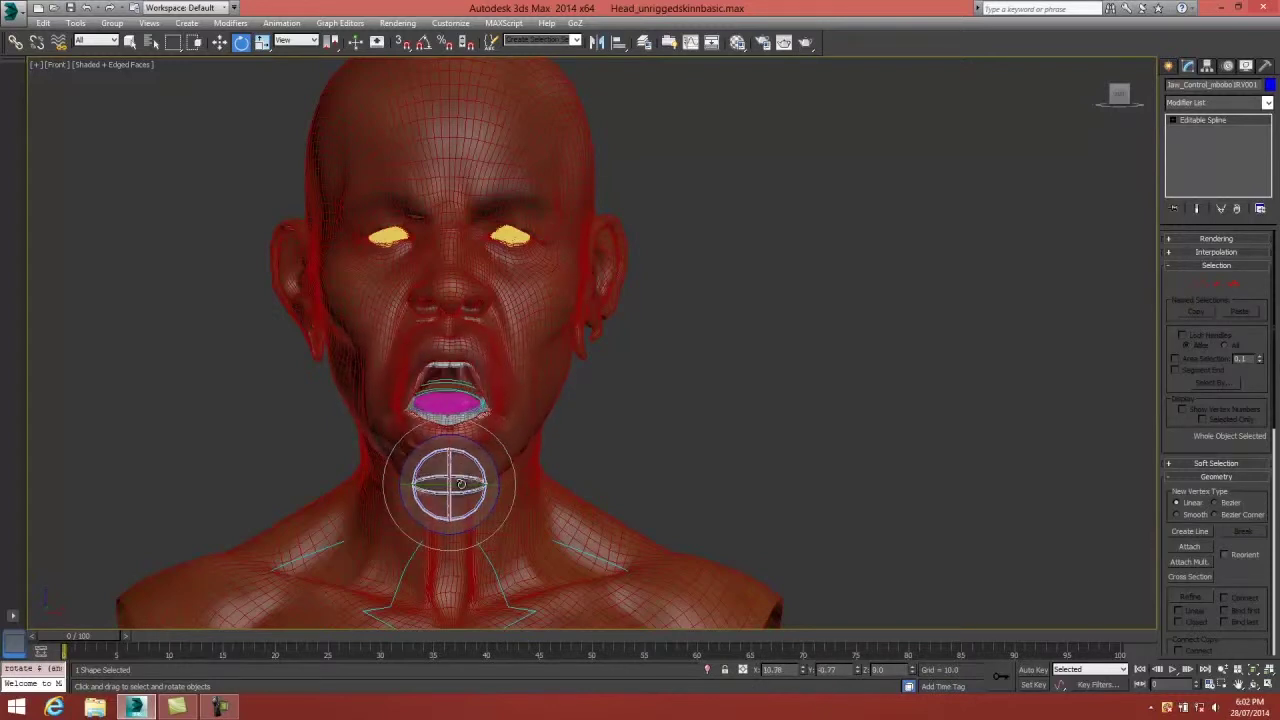
middle_click_drag(461, 484, 478, 547)
scroll(540, 420, "up", 3)
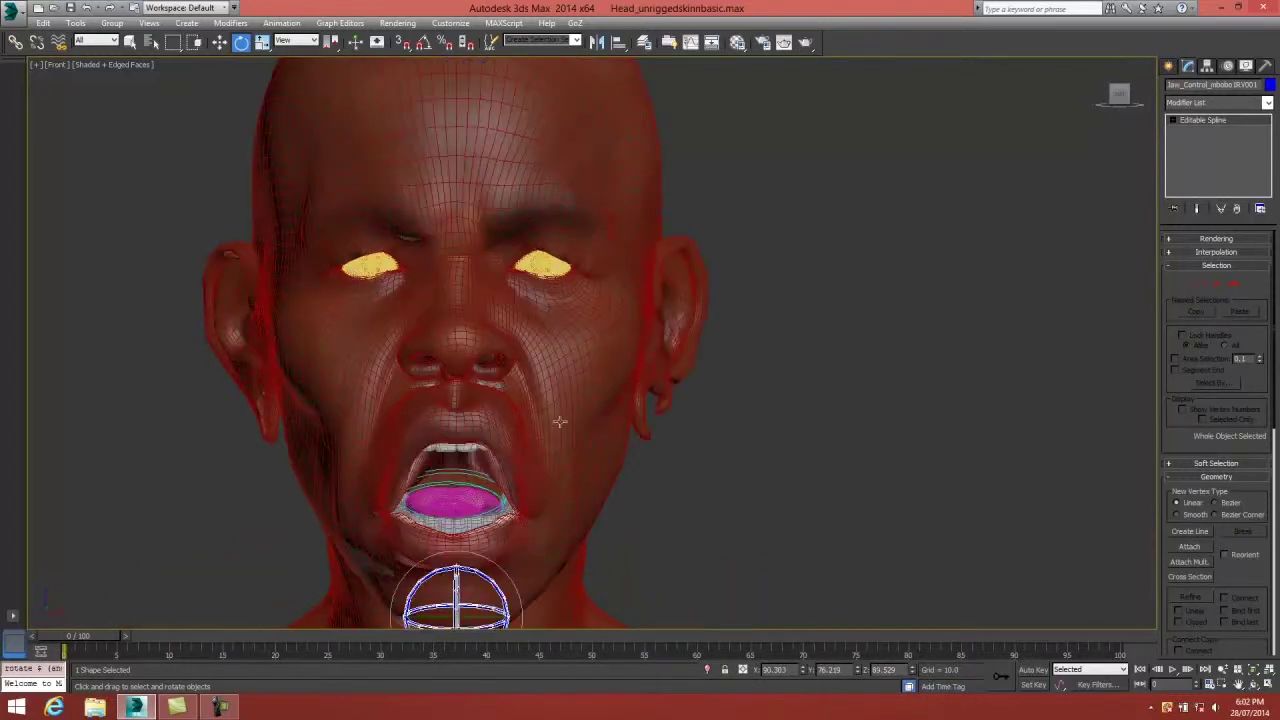
scroll(648, 437, "down", 2)
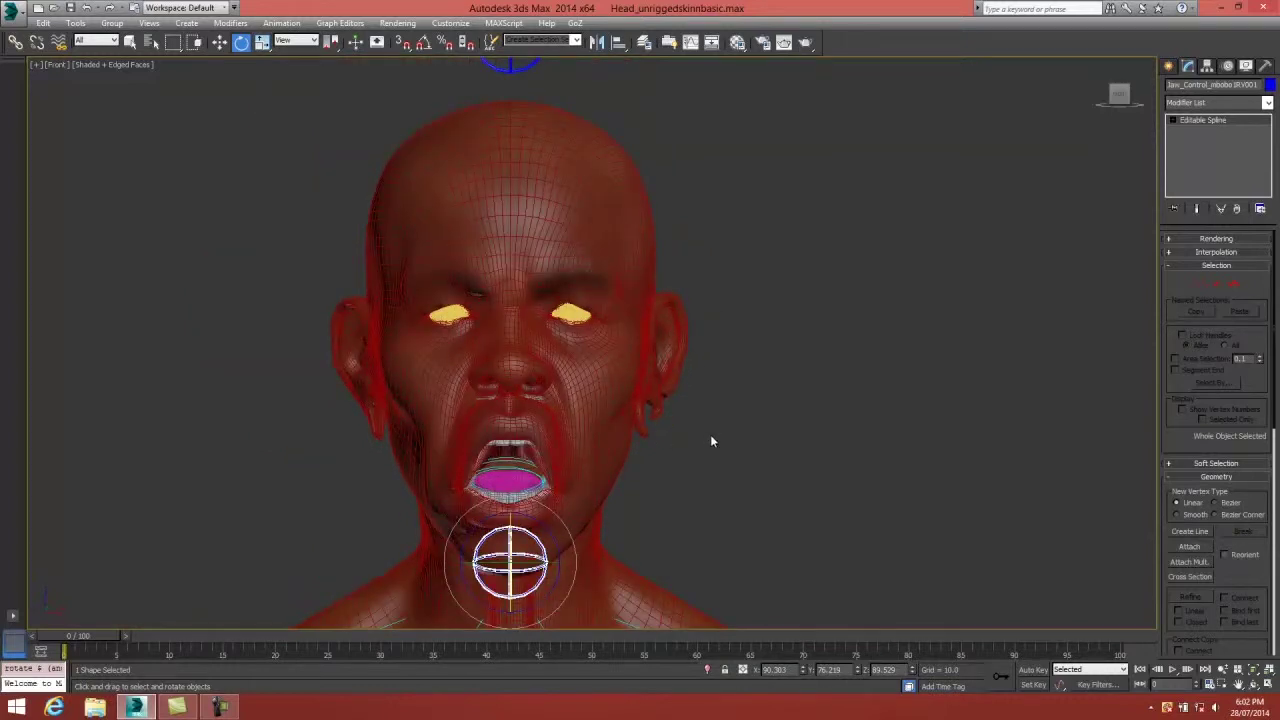
middle_click_drag(711, 434, 670, 397)
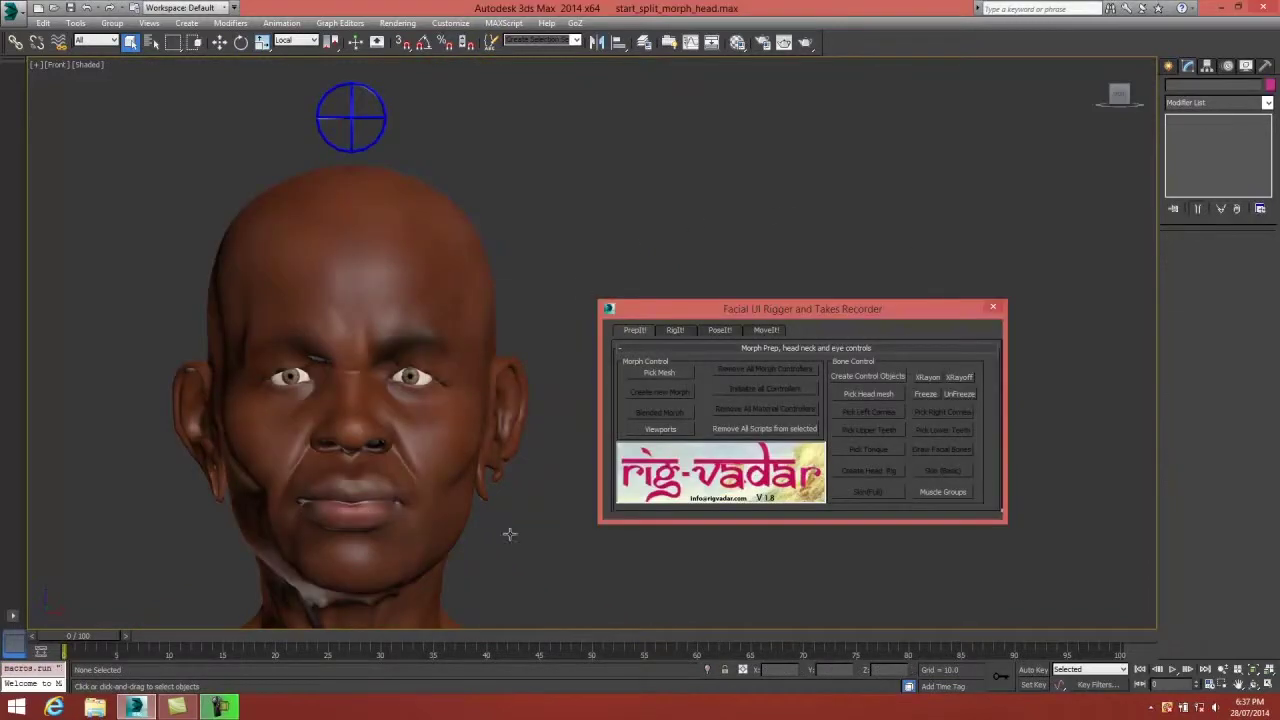
Pick the head mesh mbobo1 for morph control and open the RigIt controls.
left_click(659, 373)
left_click(401, 259)
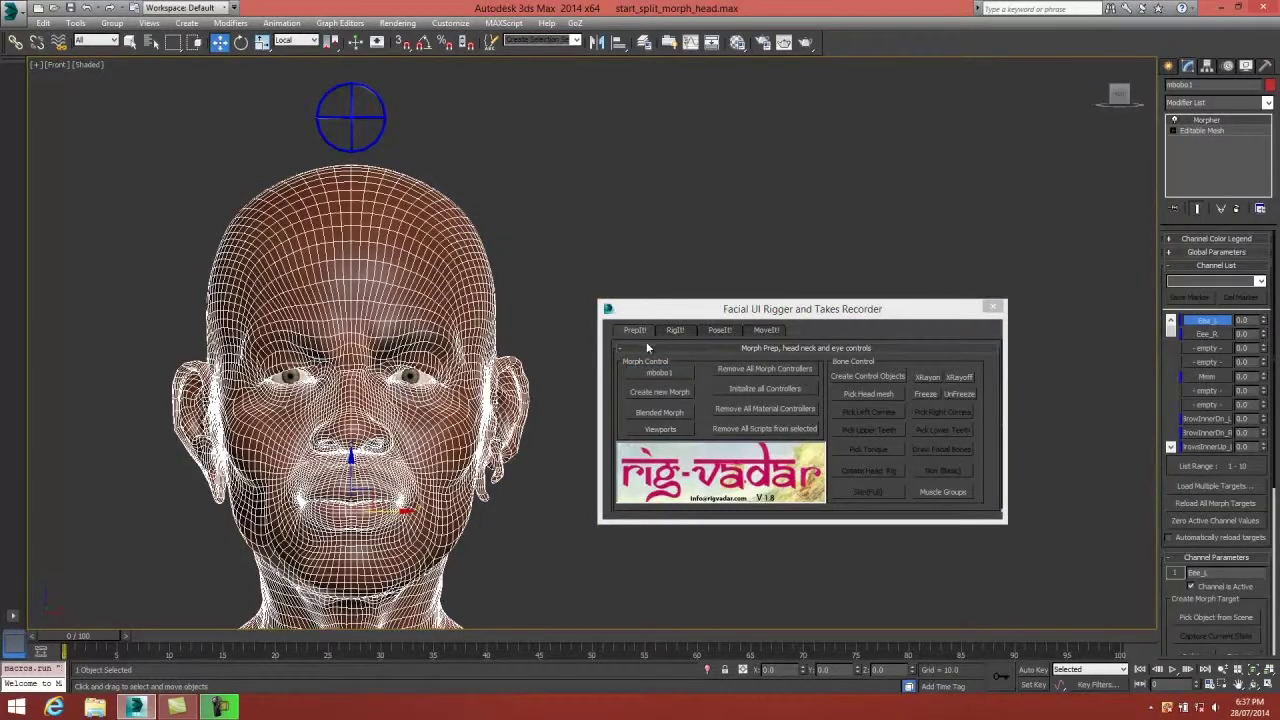
left_click(676, 330)
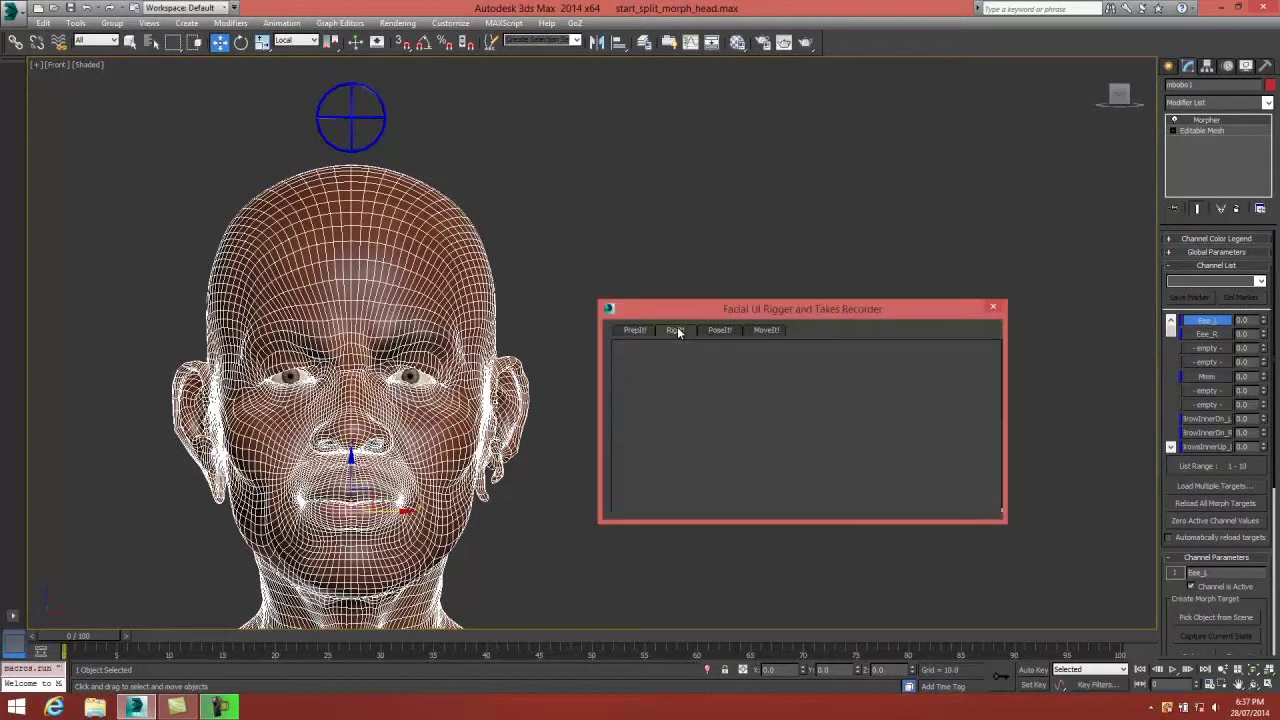
Examine the ranges and suggested uses of the C, D, E, A and B control types.
scroll(634, 450, "down", 2)
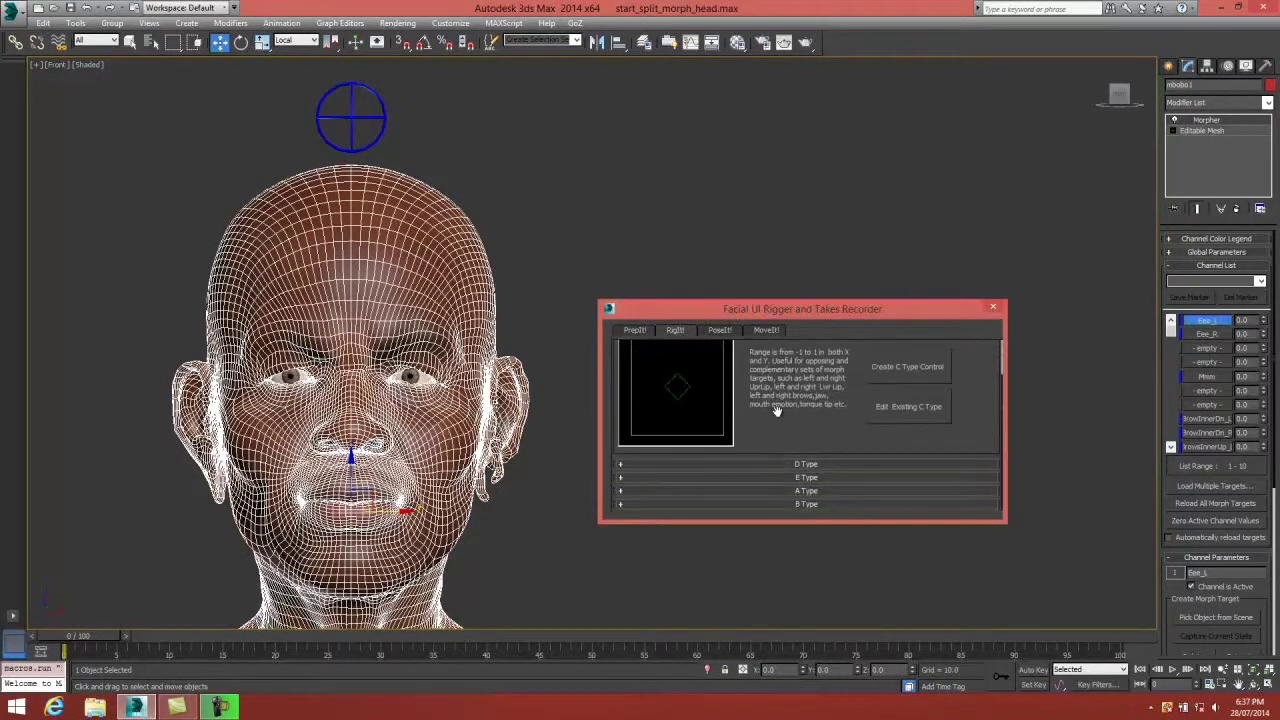
left_click(621, 467)
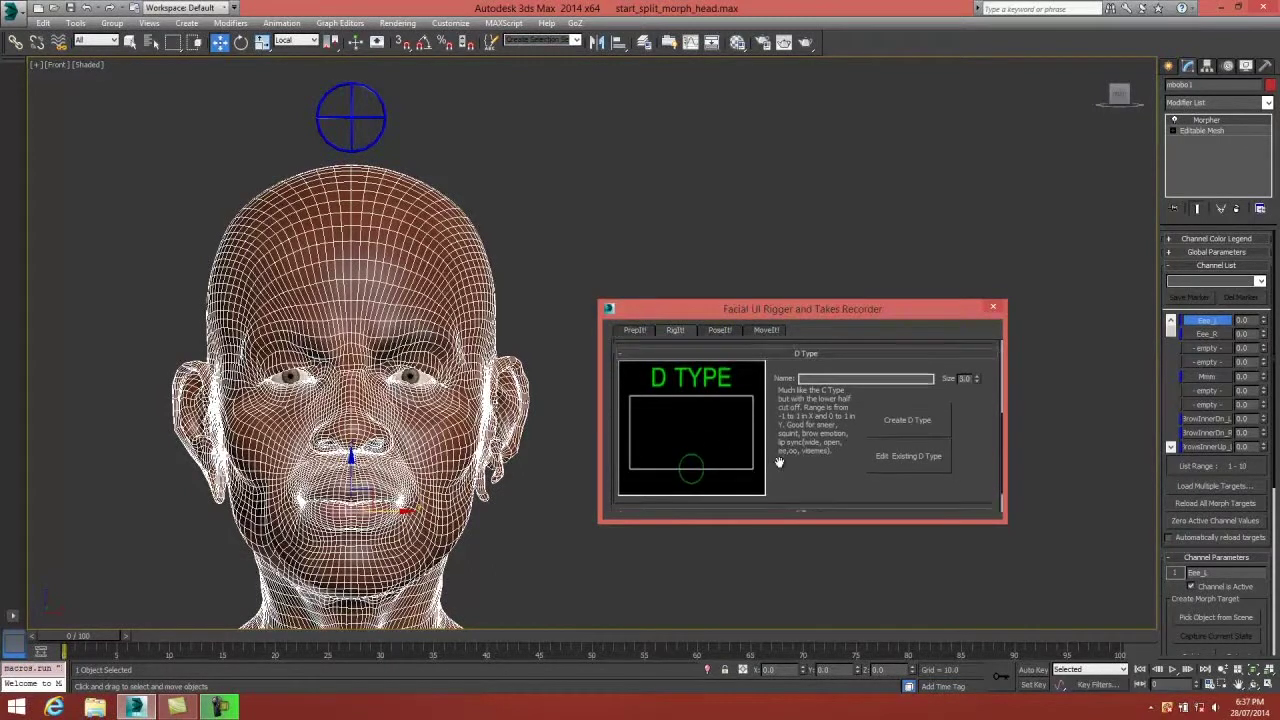
scroll(652, 479, "down", 2)
left_click(621, 478)
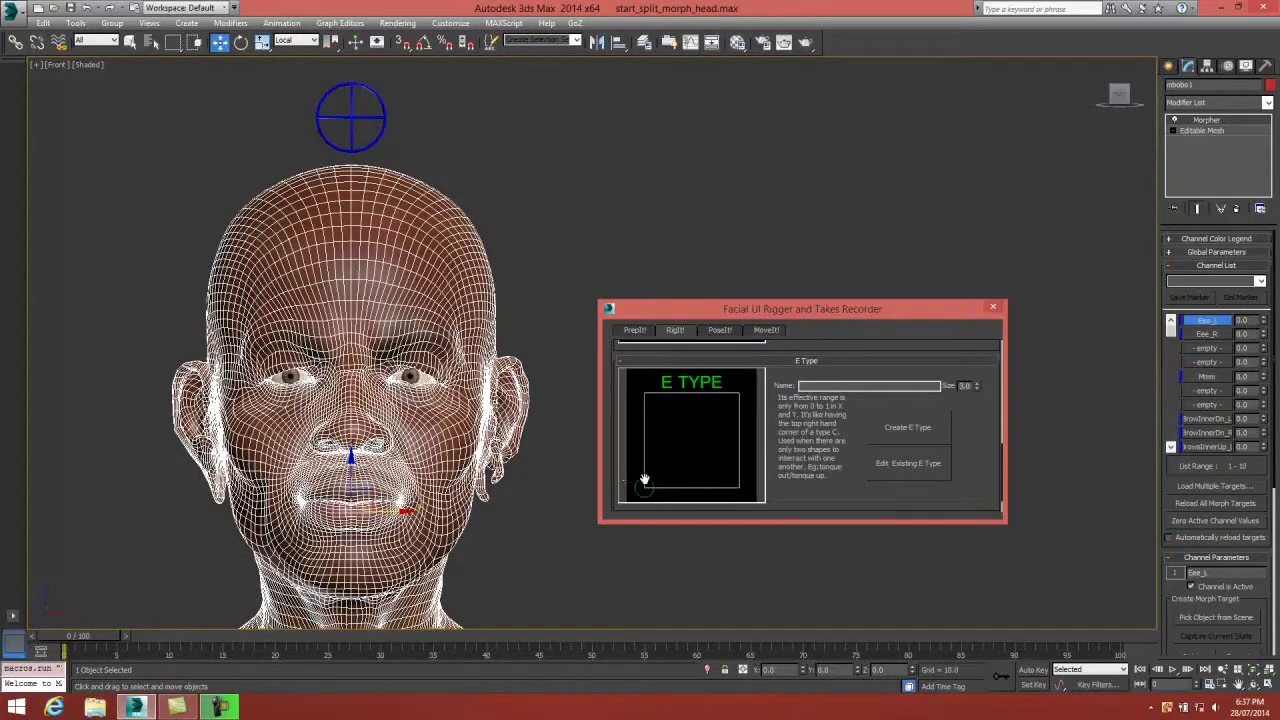
scroll(797, 407, "down", 2)
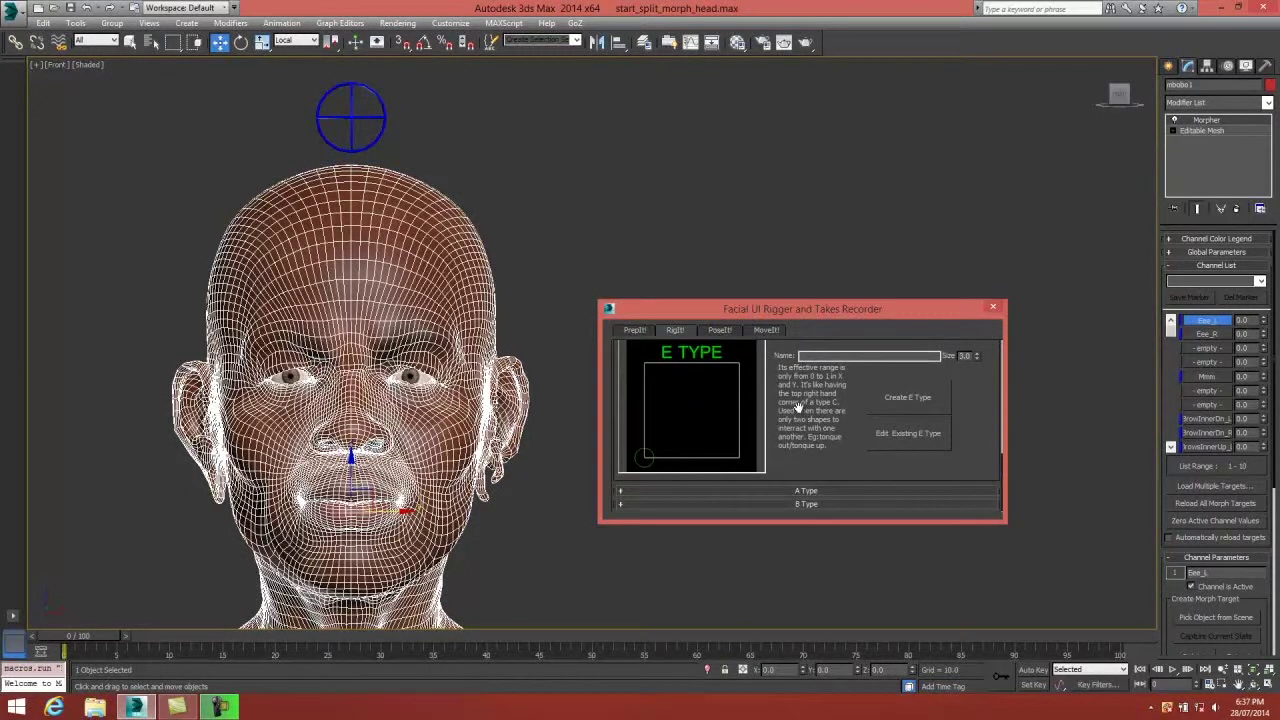
left_click(620, 492)
scroll(726, 392, "down", 1)
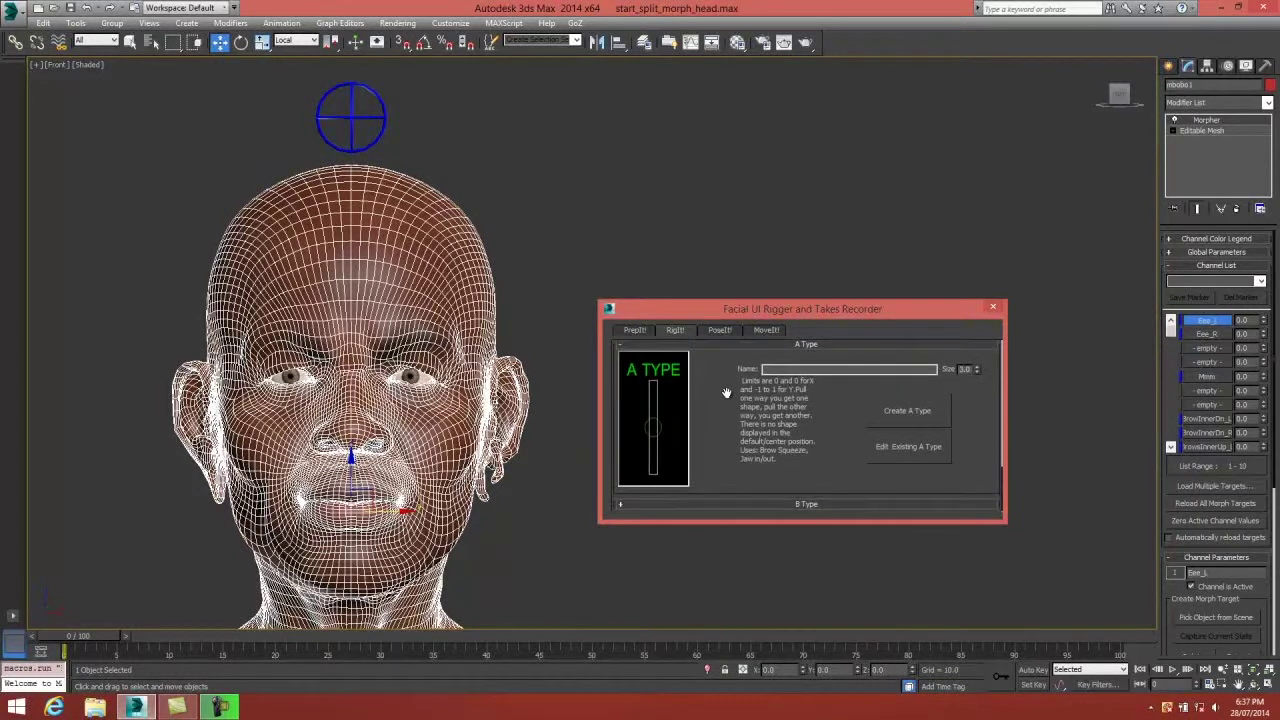
left_click(620, 504)
scroll(628, 500, "down", 3)
left_click_drag(771, 350, 782, 498)
left_click_drag(788, 352, 797, 486)
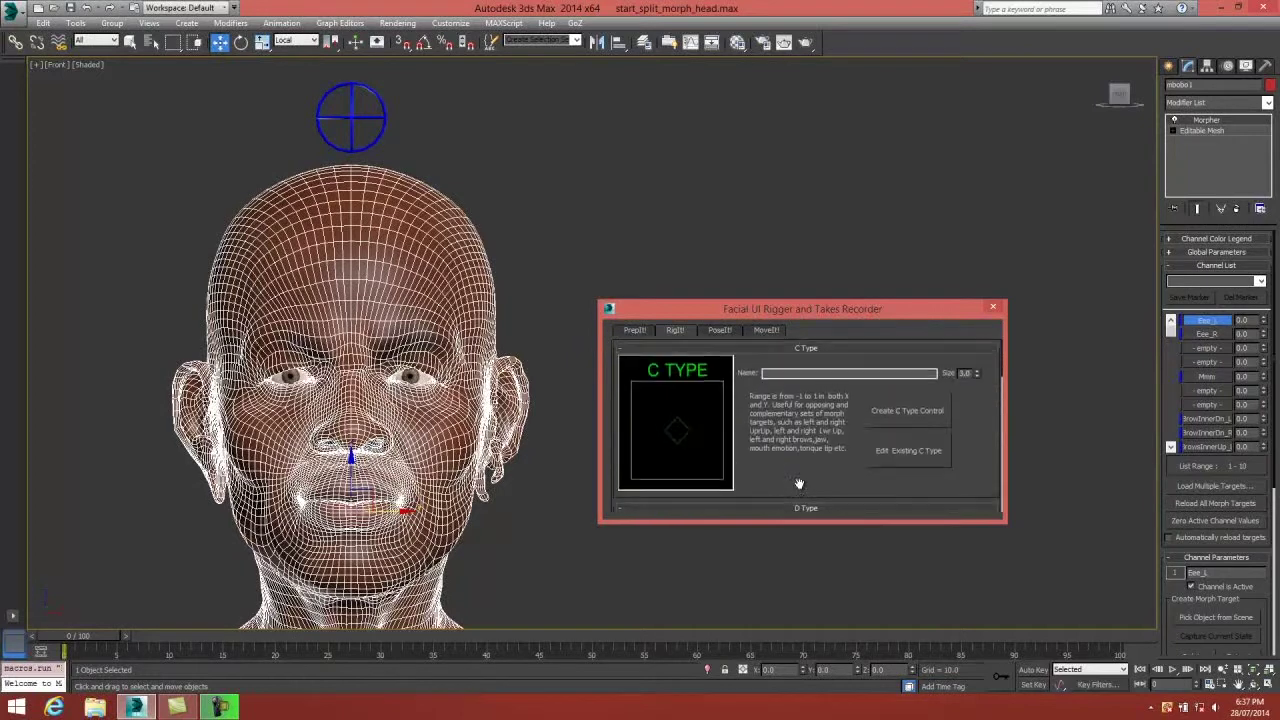
left_click(765, 373)
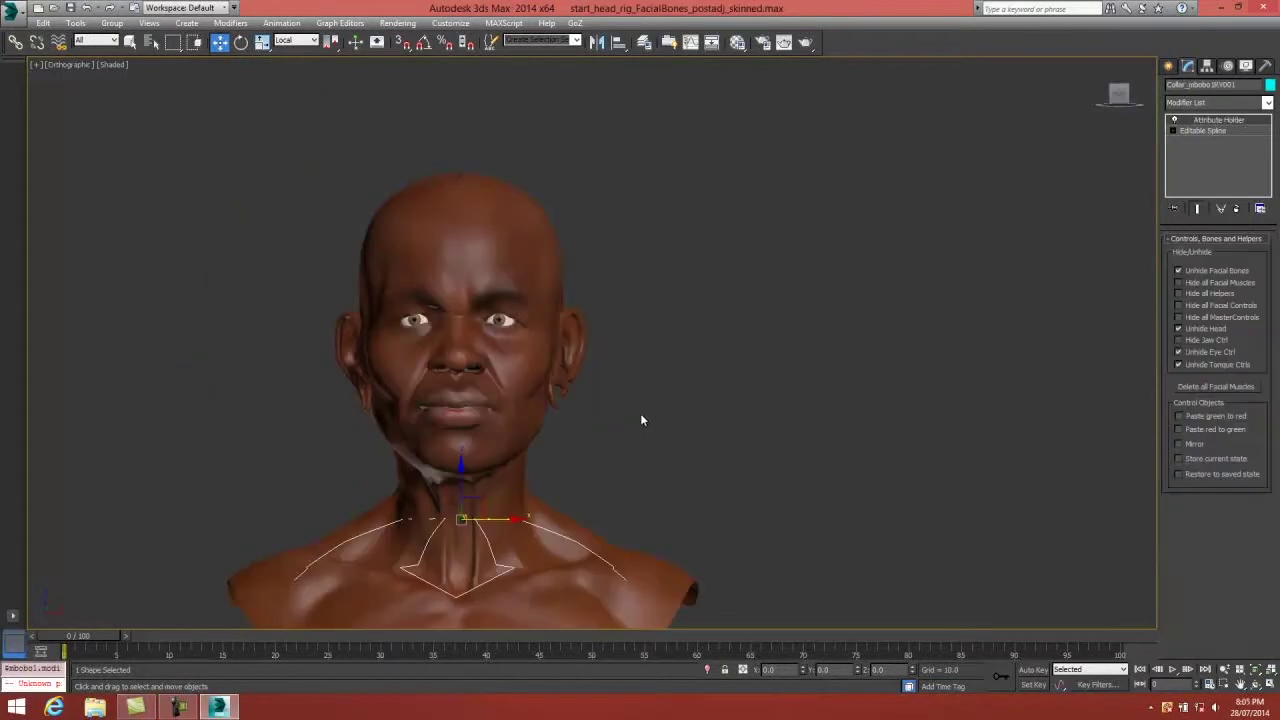
Unhide the head control above the head using the collar control's options.
scroll(628, 432, "up", 2)
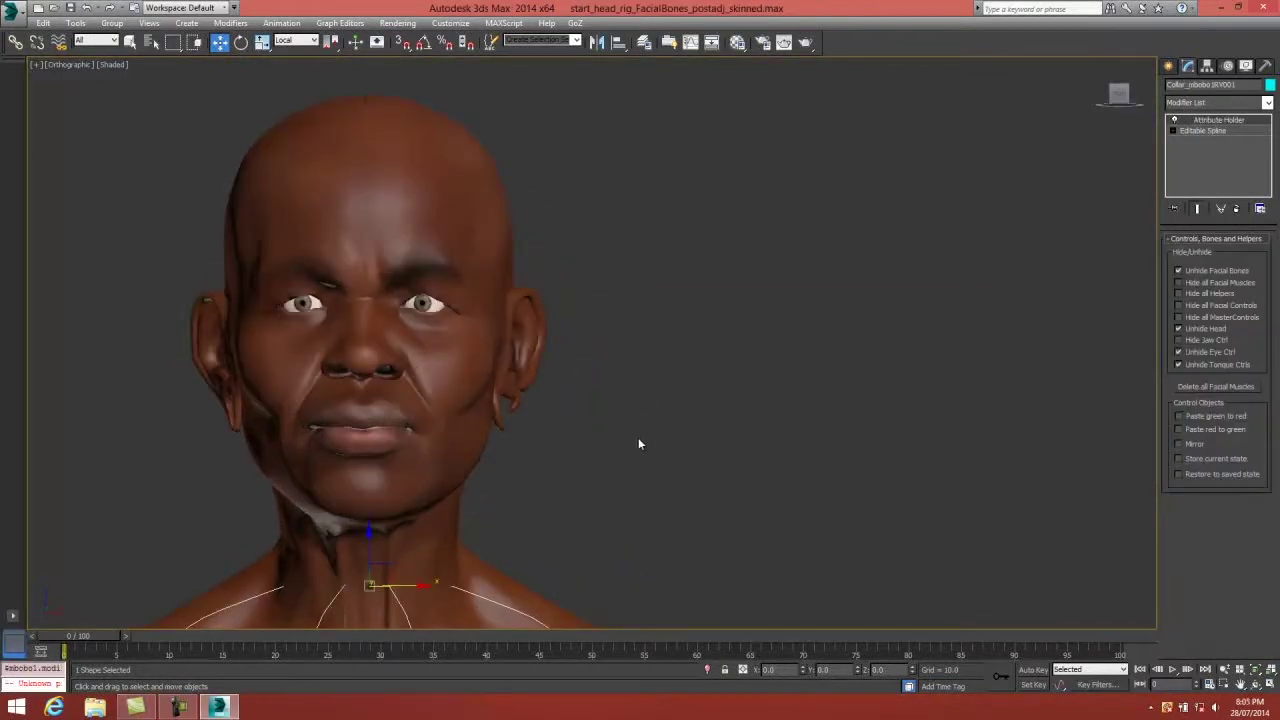
left_click(1178, 328)
middle_click_drag(811, 263, 810, 327)
Open the RigVadar facial rigger beside the head and pick the head mesh for morph control.
right_click(800, 335)
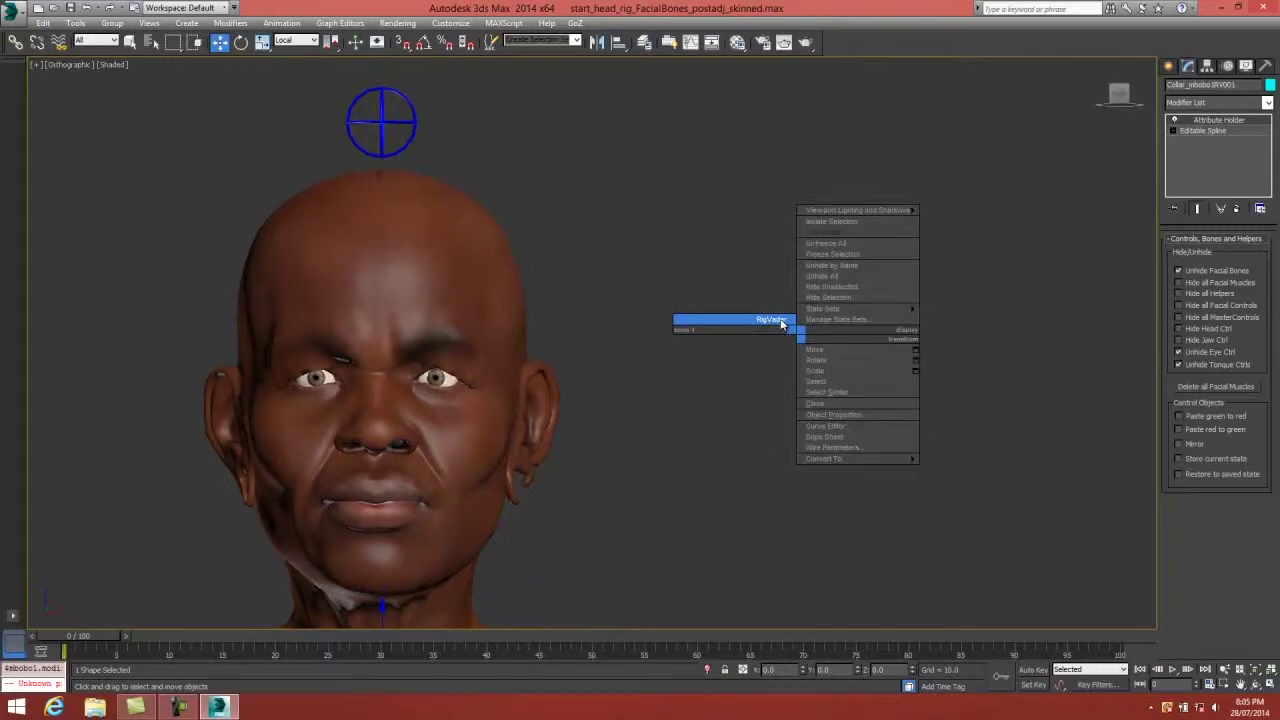
left_click(782, 323)
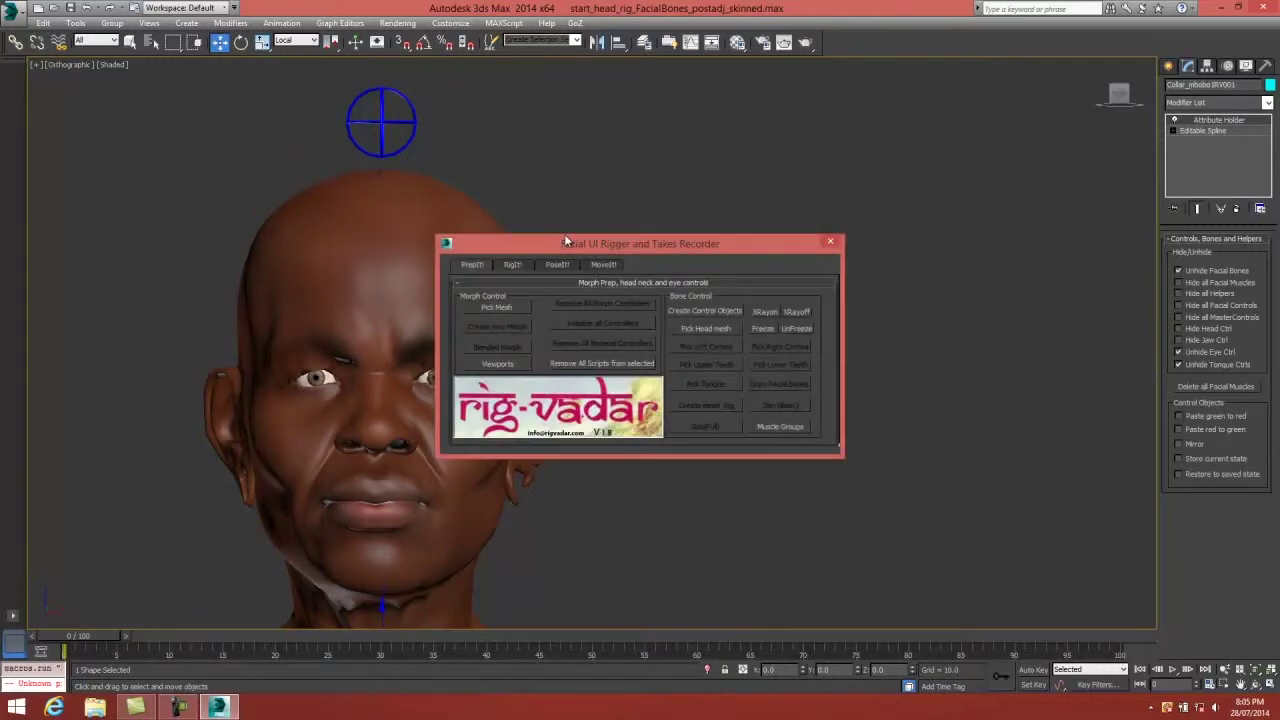
left_click_drag(567, 242, 799, 302)
left_click(738, 367)
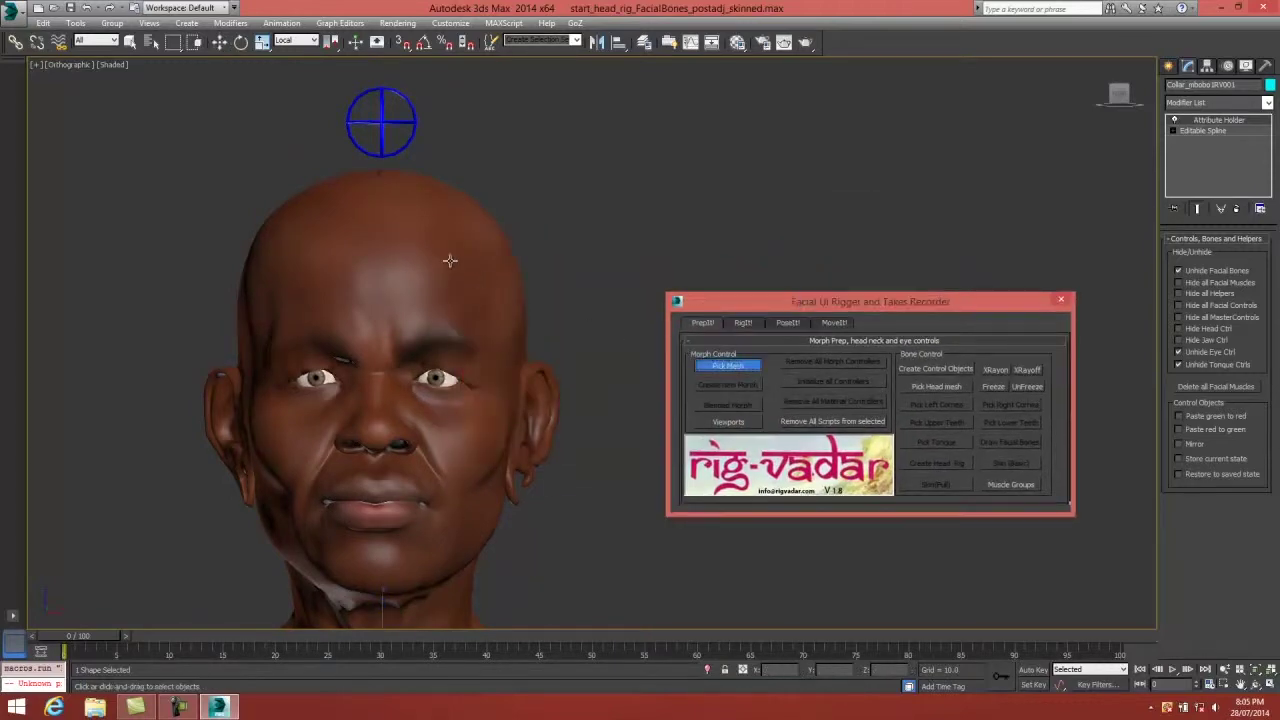
left_click(449, 257)
Create a C Type control named Head and place its Connector window clear of the model.
left_click(743, 322)
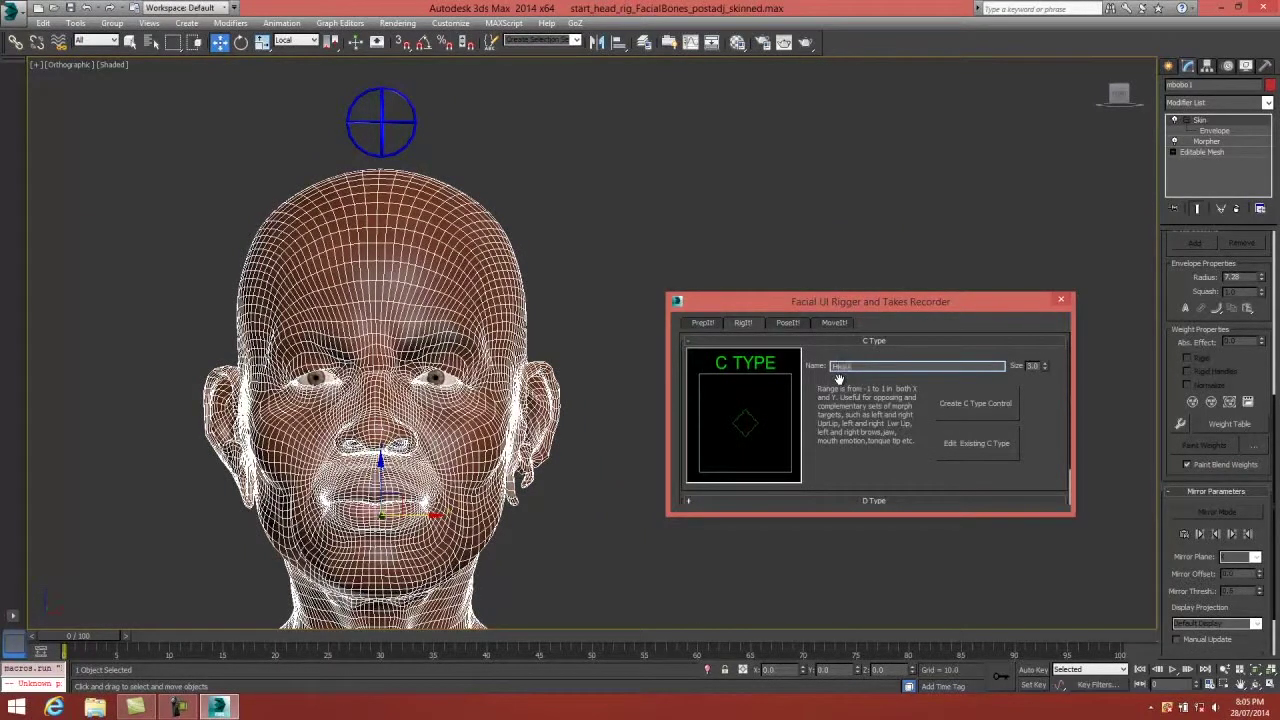
left_click(980, 403)
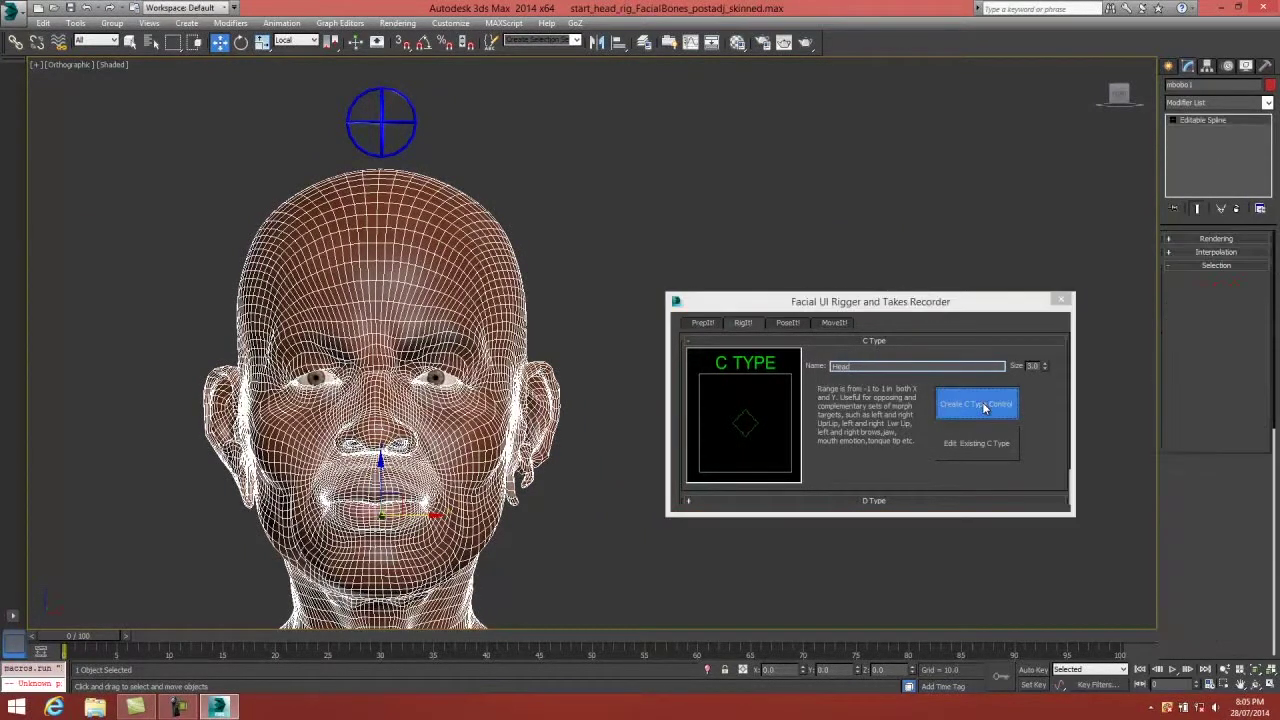
left_click_drag(642, 162, 840, 126)
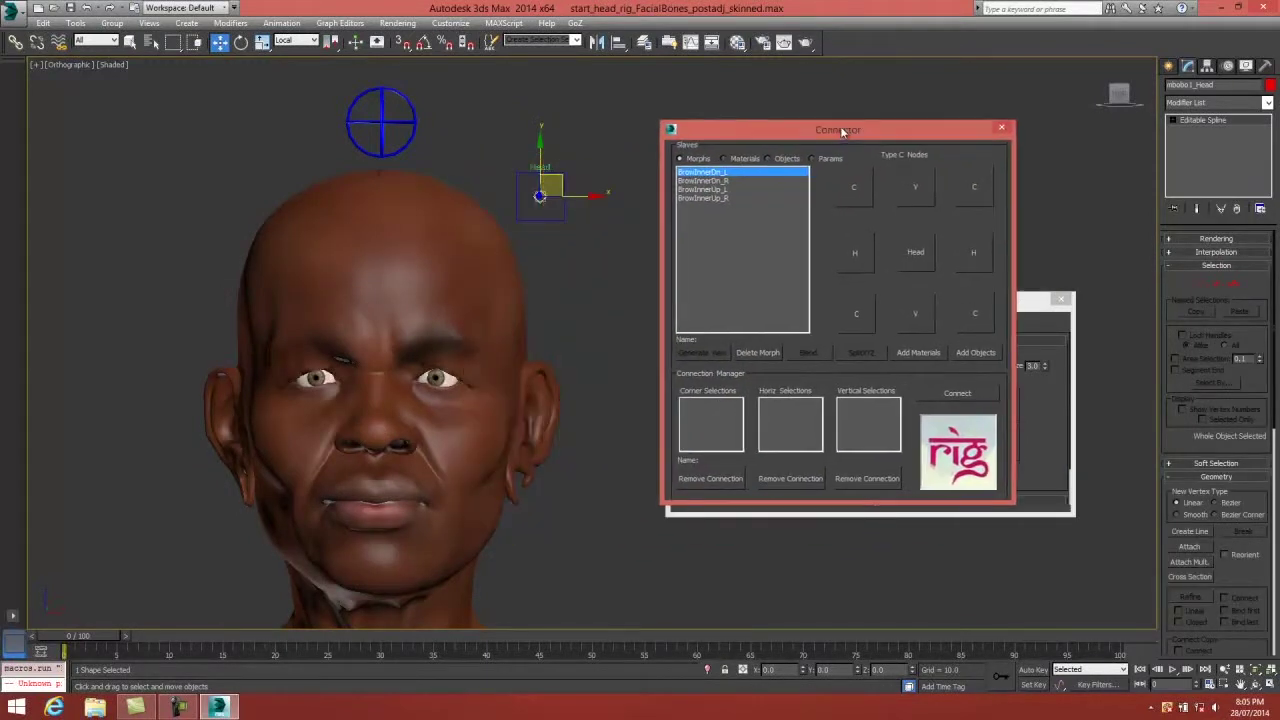
Start adding an object to the Head connector and pick the head control above the head.
left_click(980, 350)
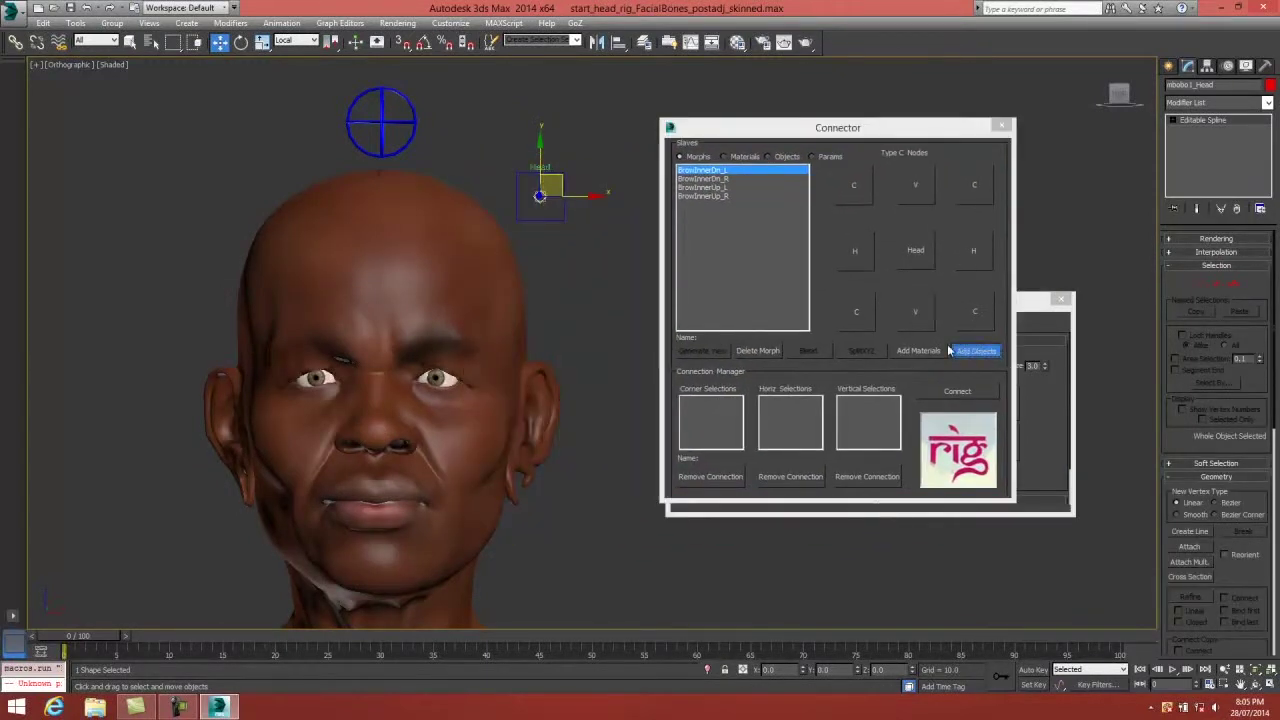
left_click(680, 274)
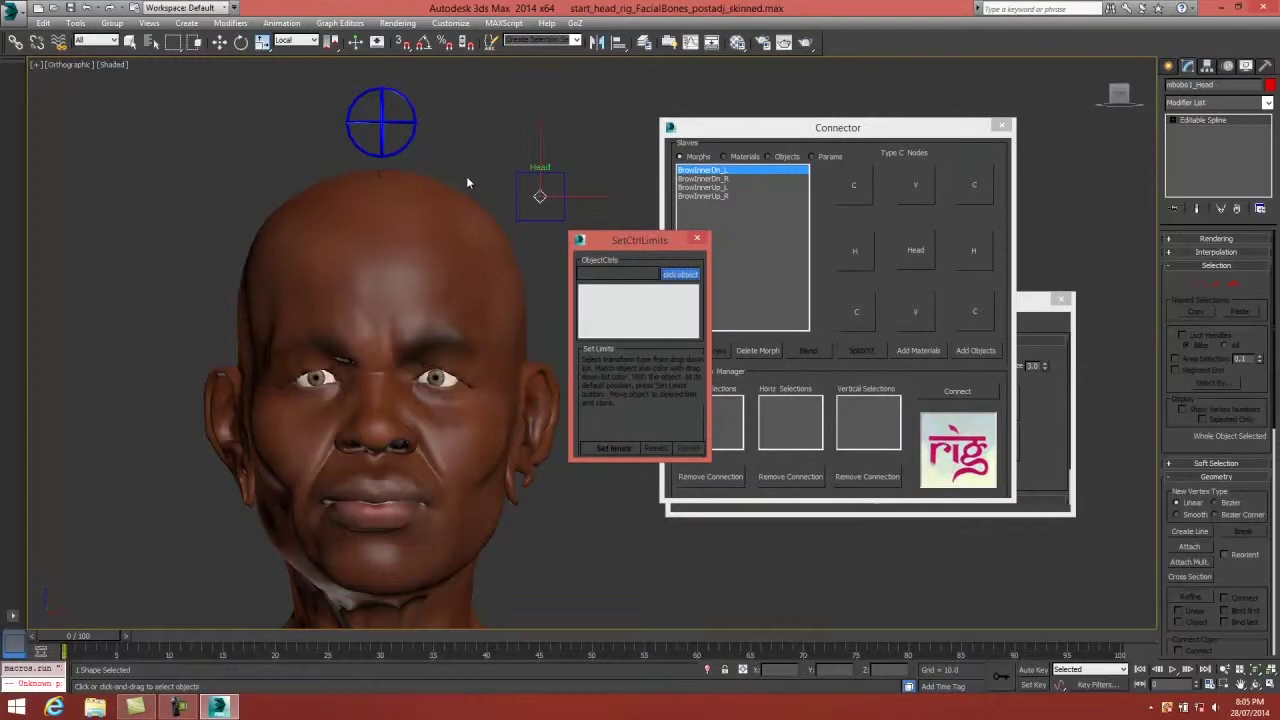
left_click(378, 122)
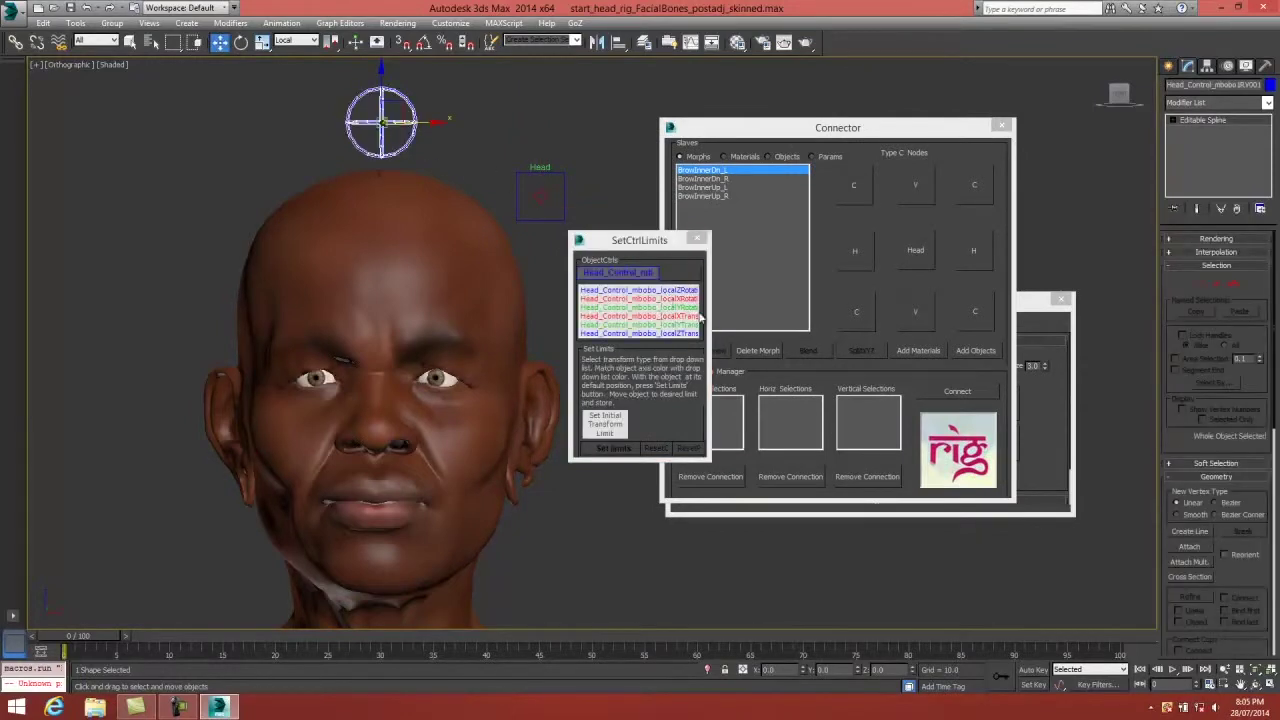
Store the head control's lower and upper local Z rotation limits by turning the head to each side, and add them to the connector's slaves.
left_click(673, 325)
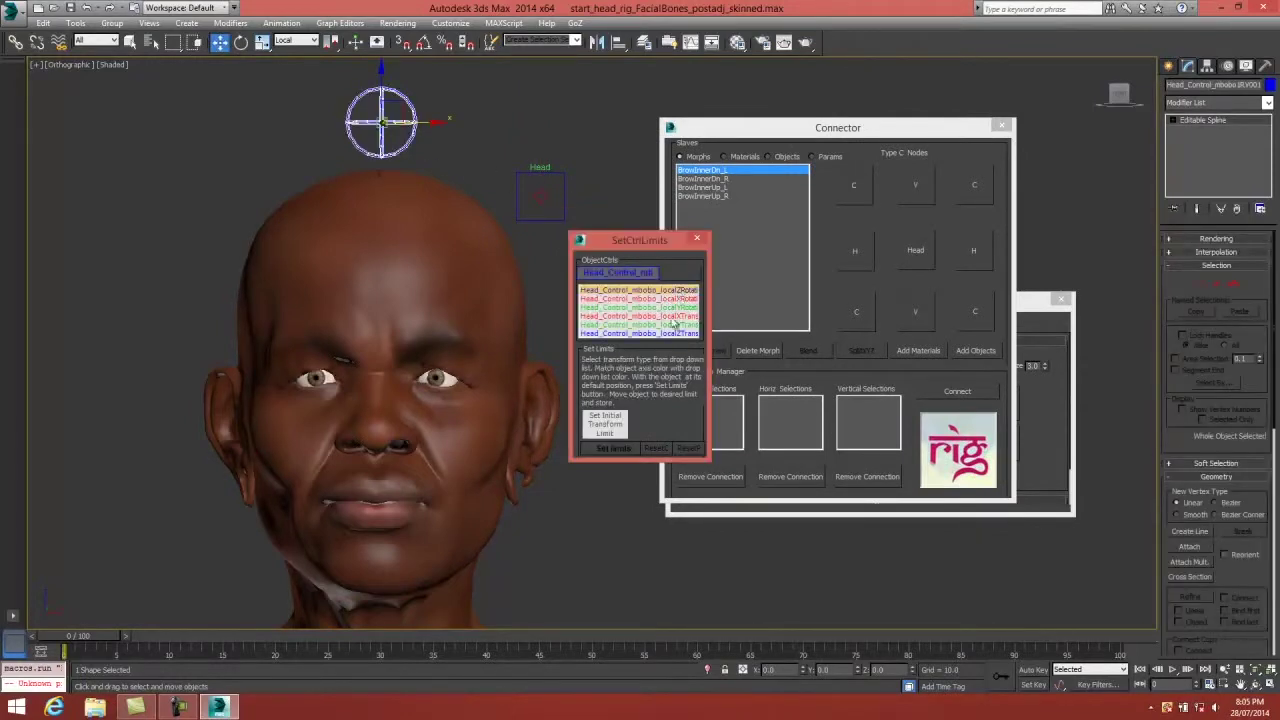
left_click(616, 448)
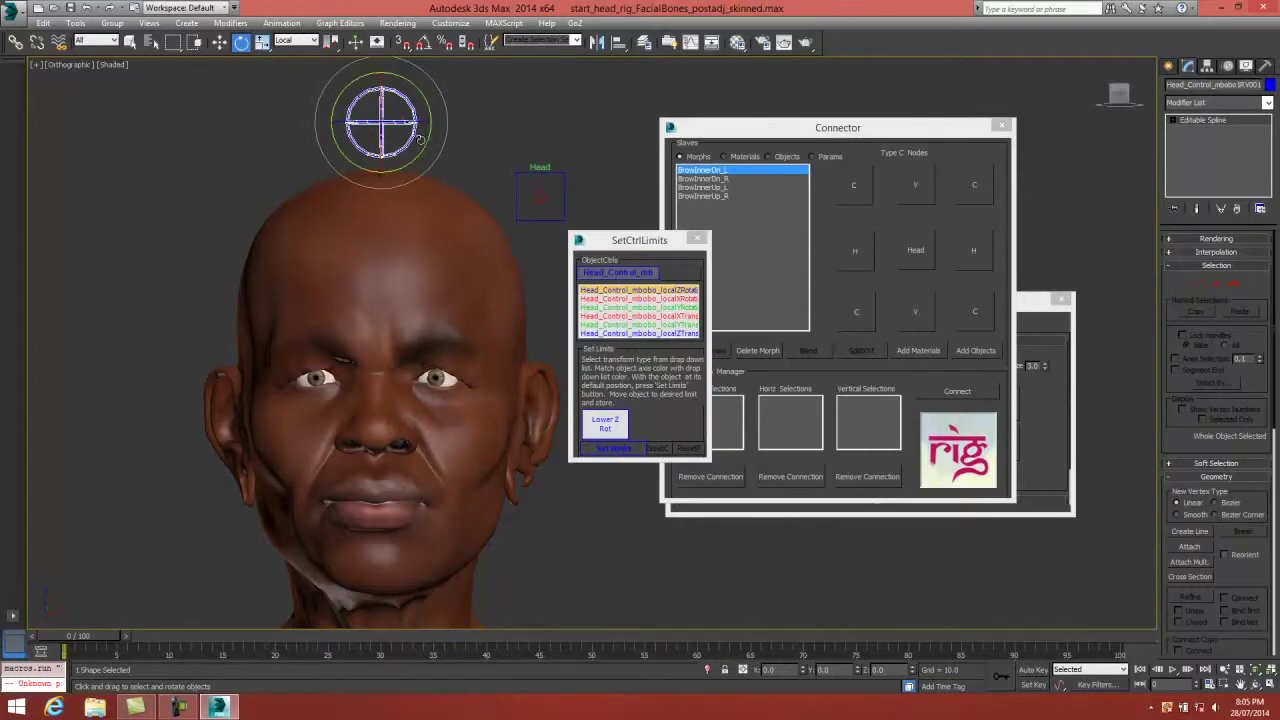
left_click_drag(399, 121, 465, 277)
left_click(617, 426)
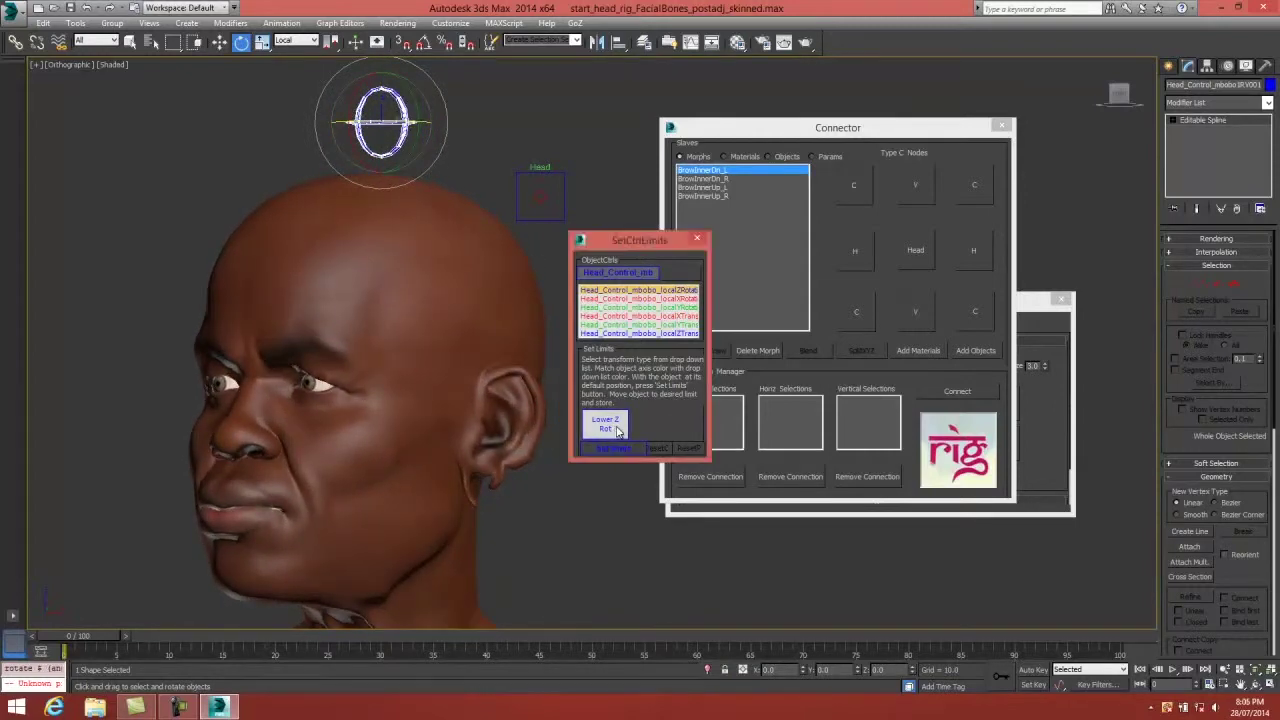
left_click_drag(408, 126, 468, 272)
left_click(680, 424)
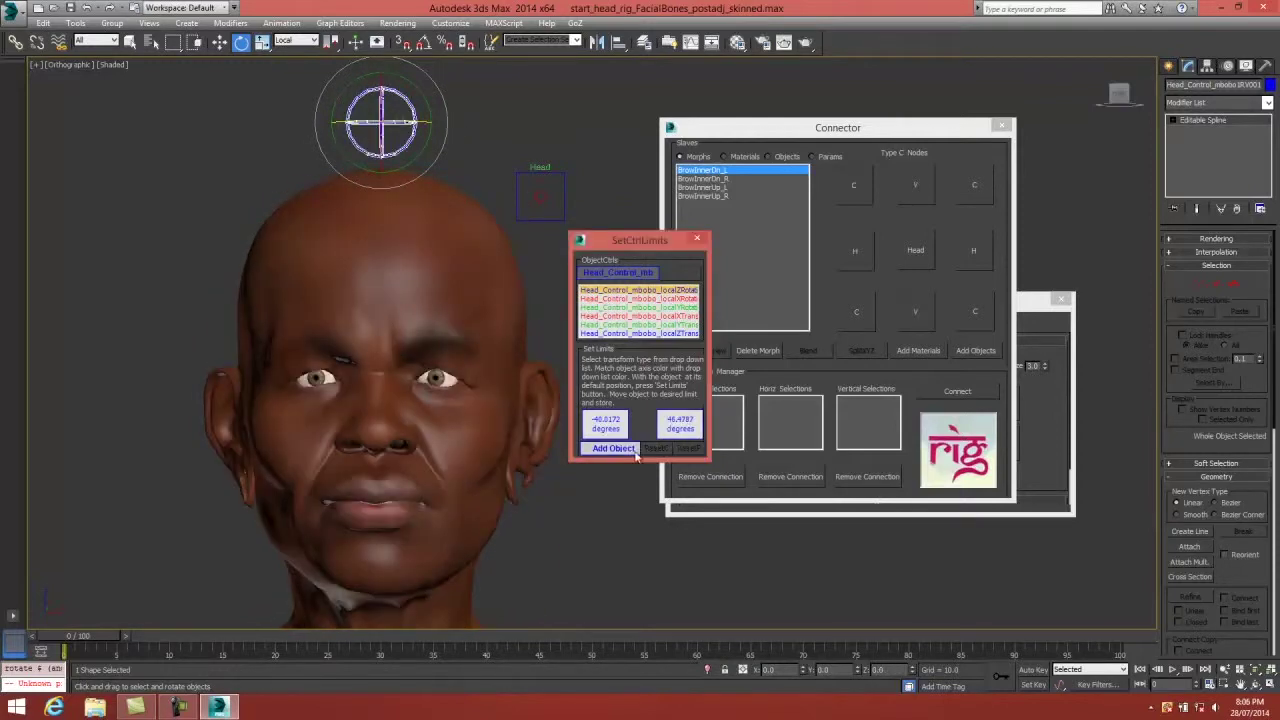
left_click(617, 449)
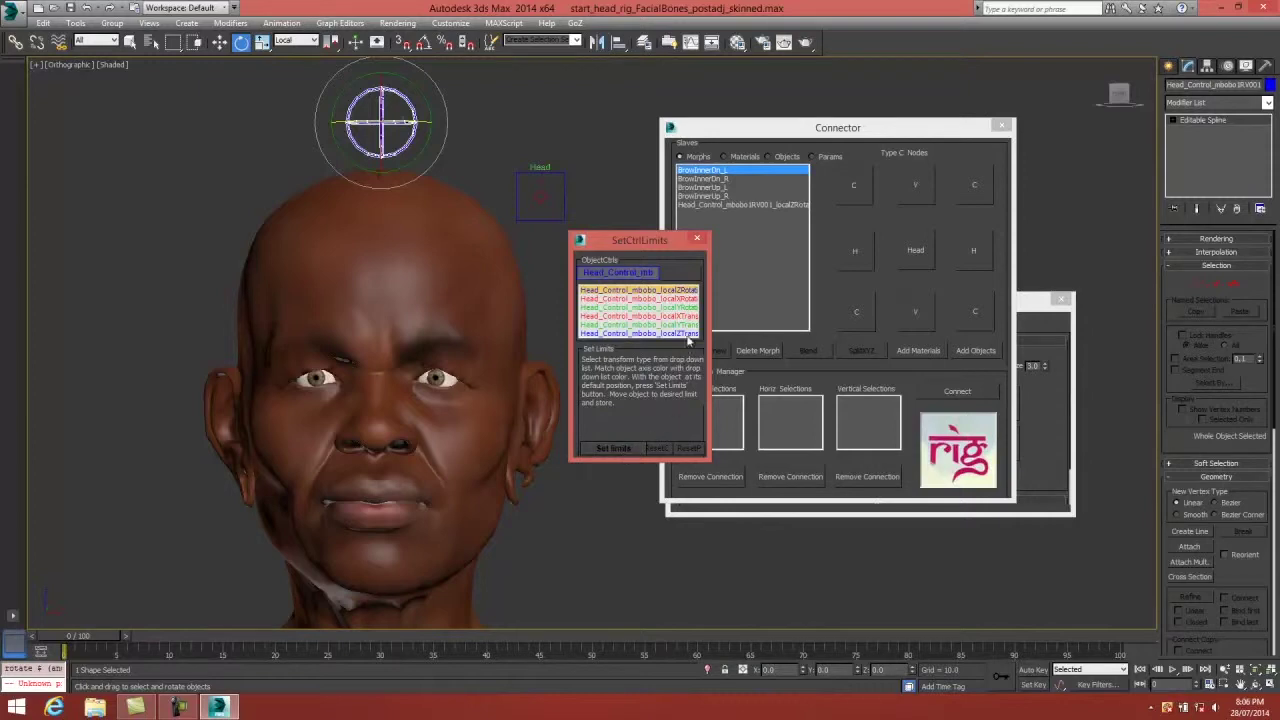
Store the head control's lower and upper local X rotation limits by tilting the head down and up, add them as a slave, and close SetCtrlLimits.
left_click(686, 299)
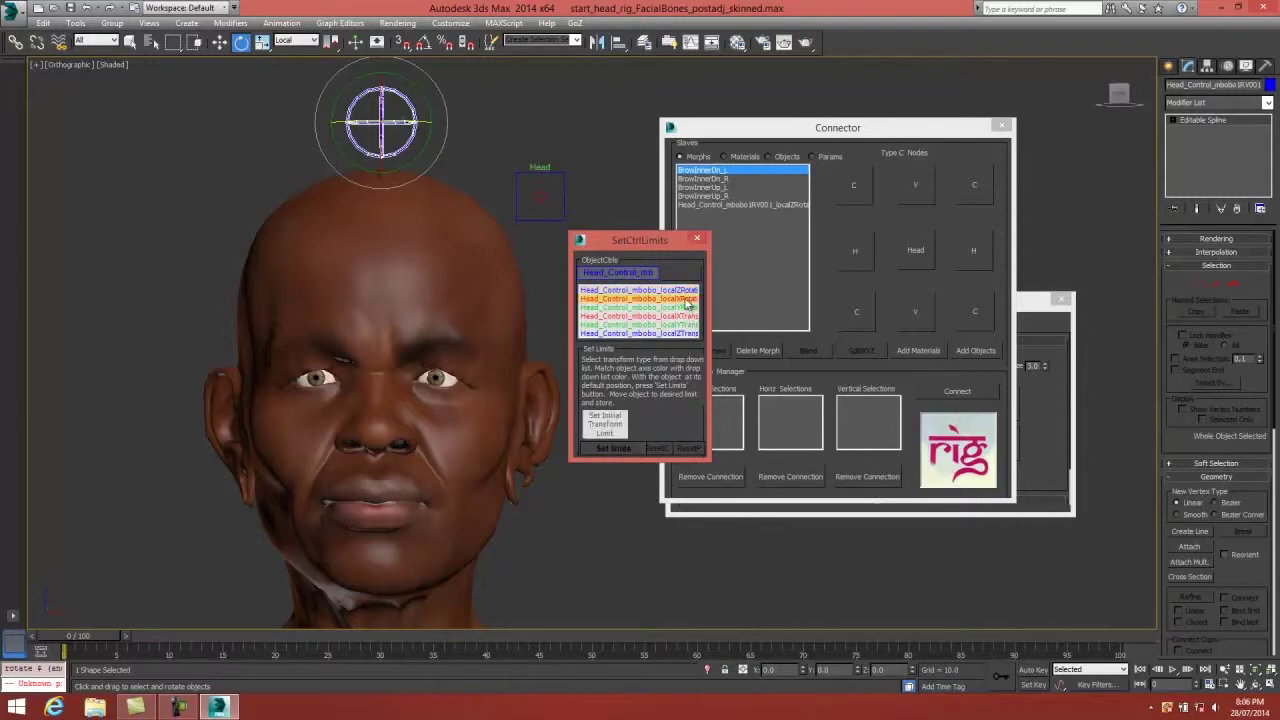
left_click(618, 449)
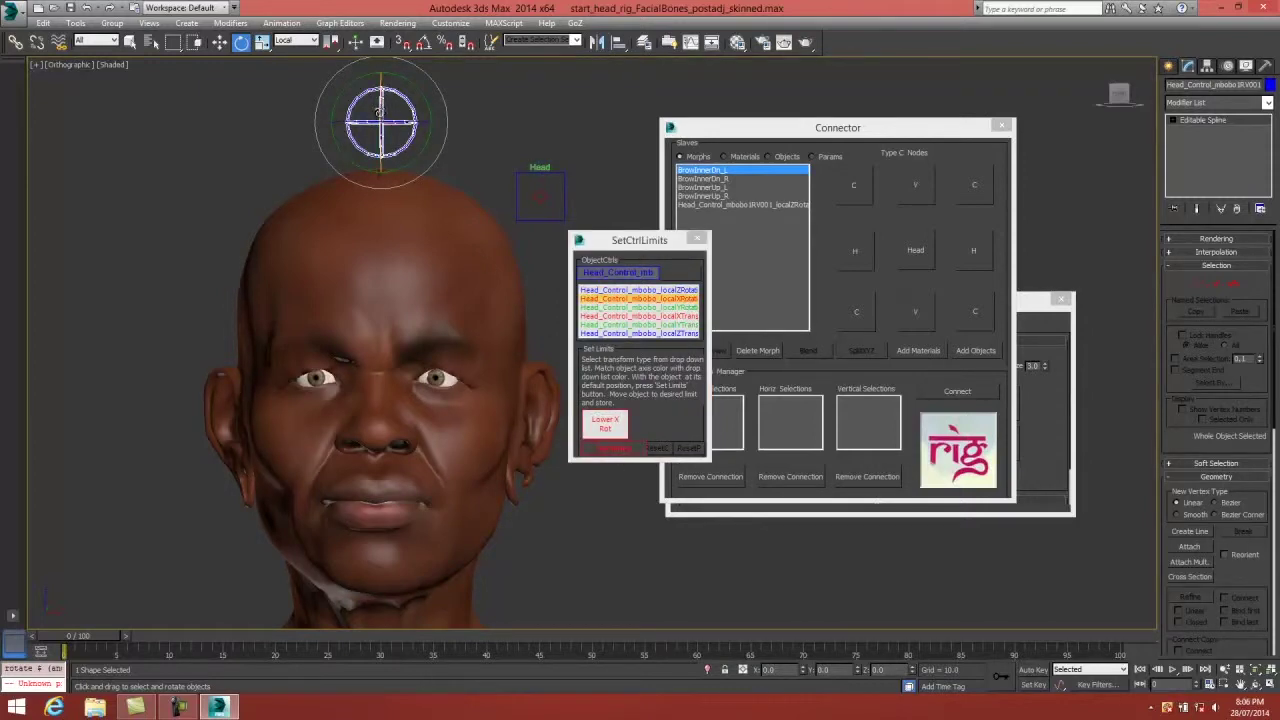
left_click_drag(382, 120, 377, 160)
left_click(605, 423)
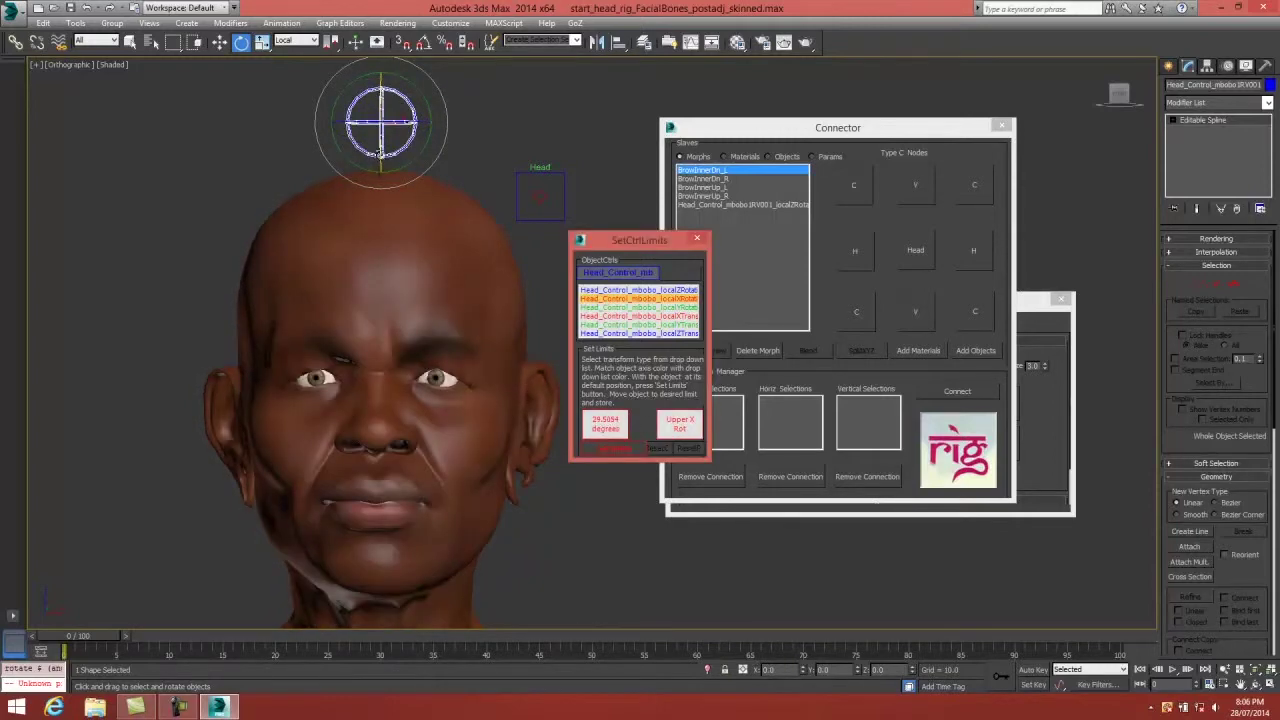
left_click_drag(381, 150, 380, 112)
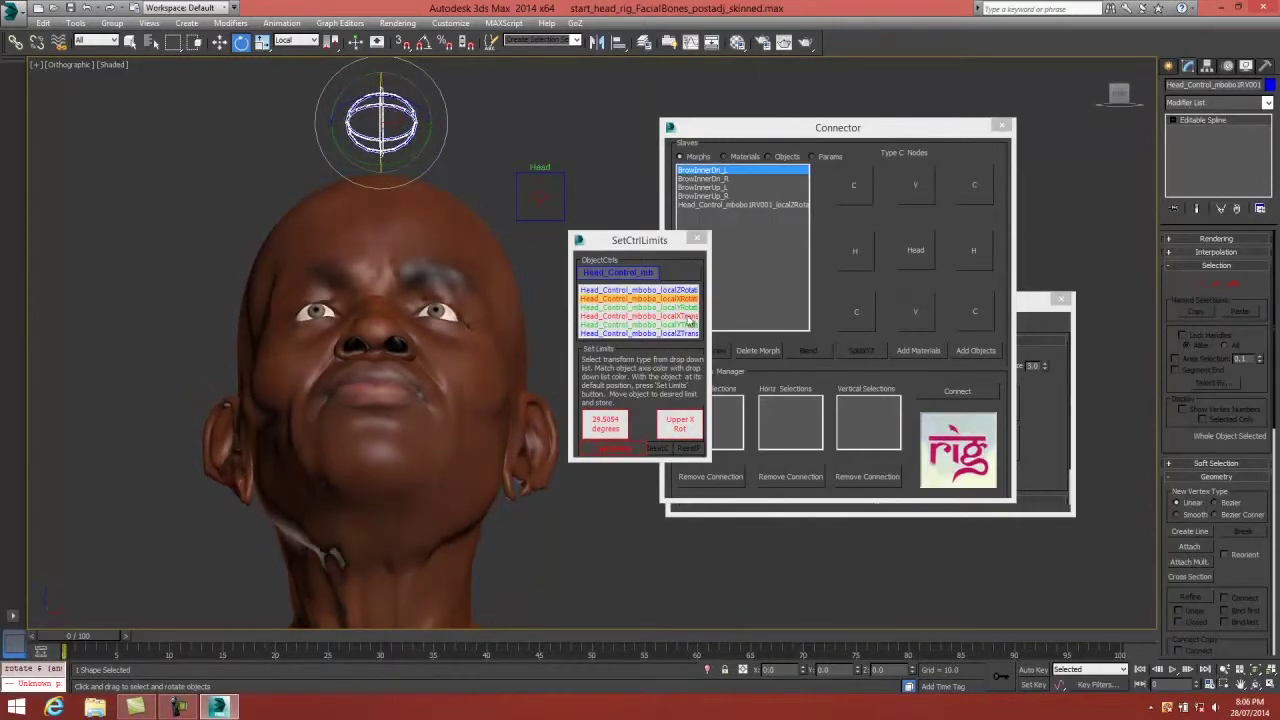
left_click(682, 424)
left_click(615, 447)
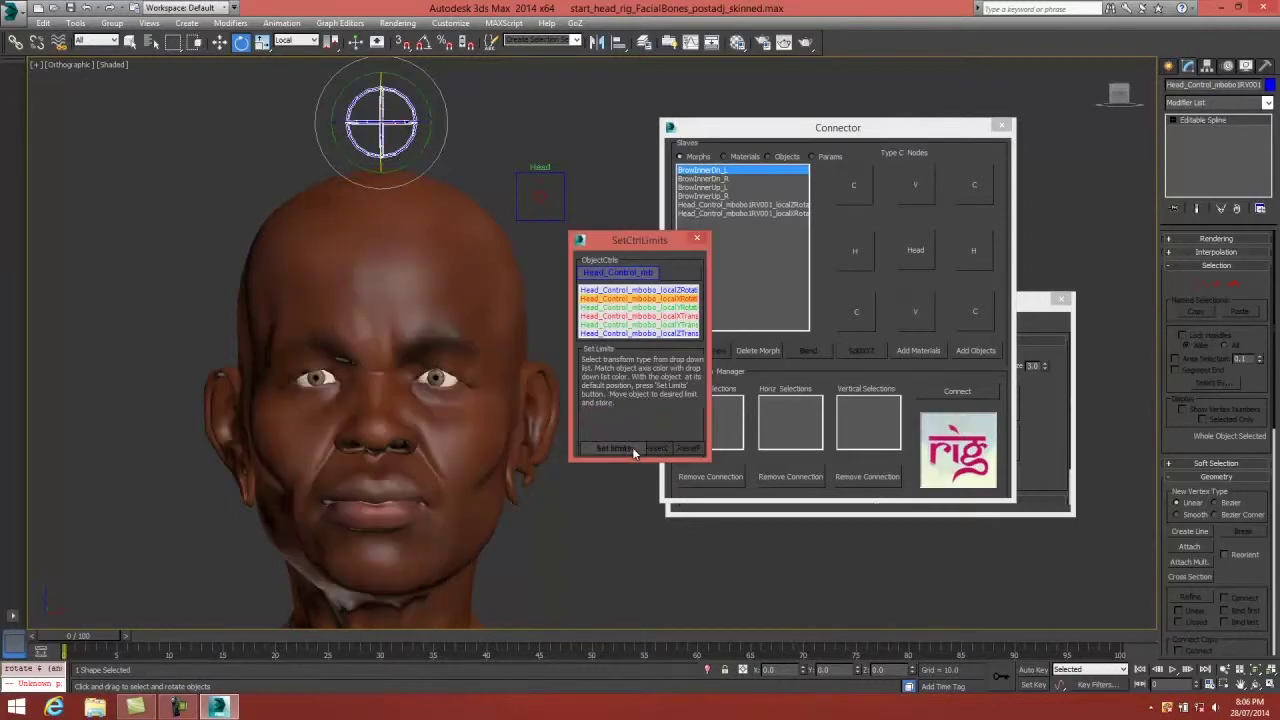
left_click(698, 242)
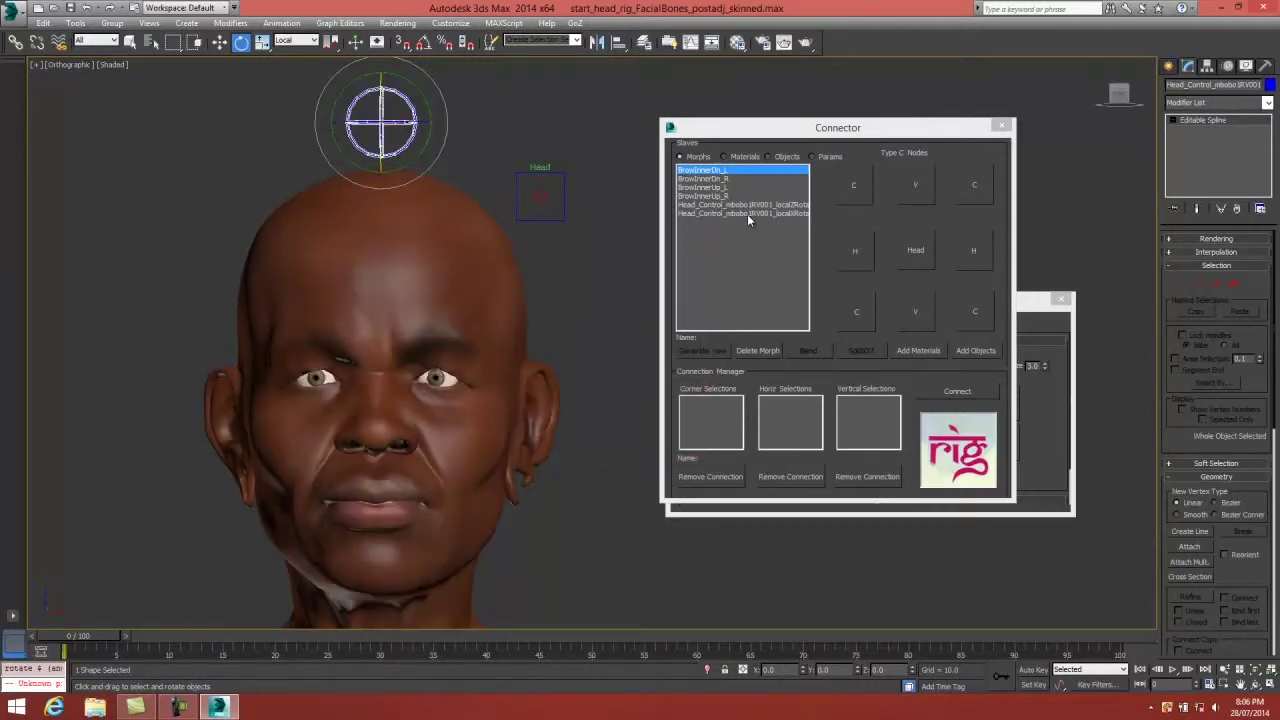
Assign the head's local X rotation to the upper vertical node and local Z rotation to the left horizontal node, and connect them.
left_click(748, 212)
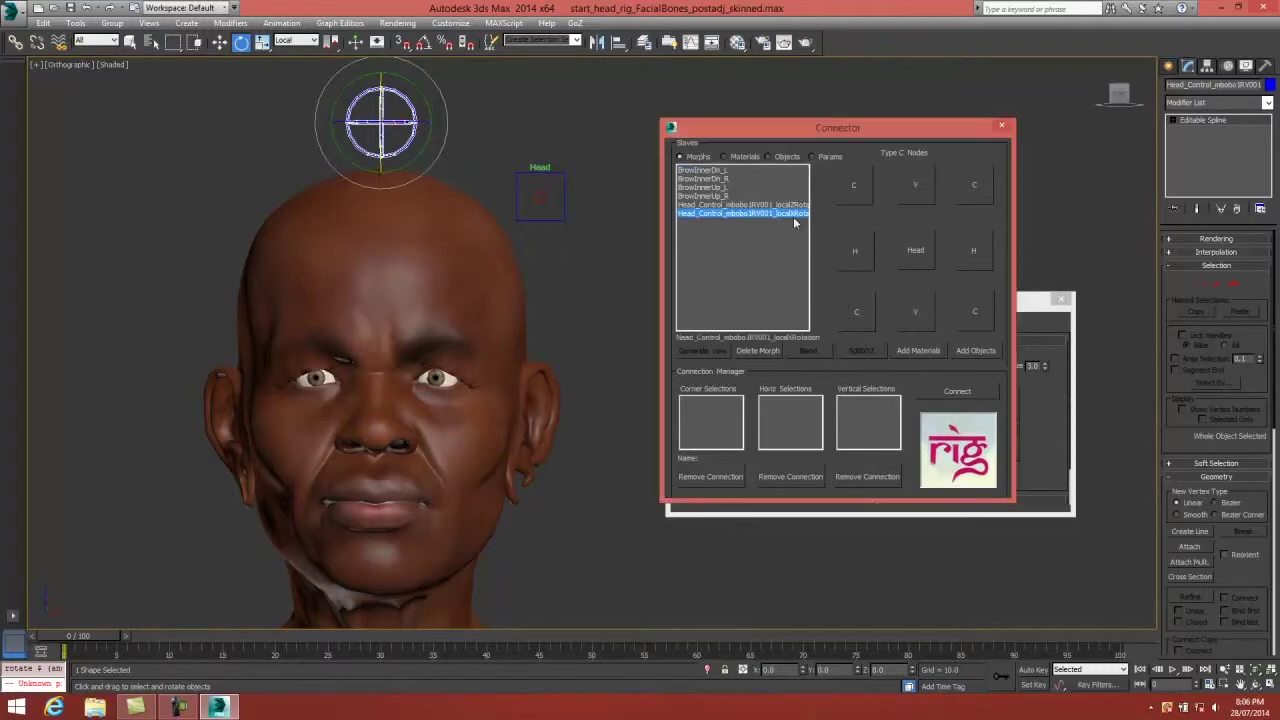
left_click(914, 186)
left_click(790, 205)
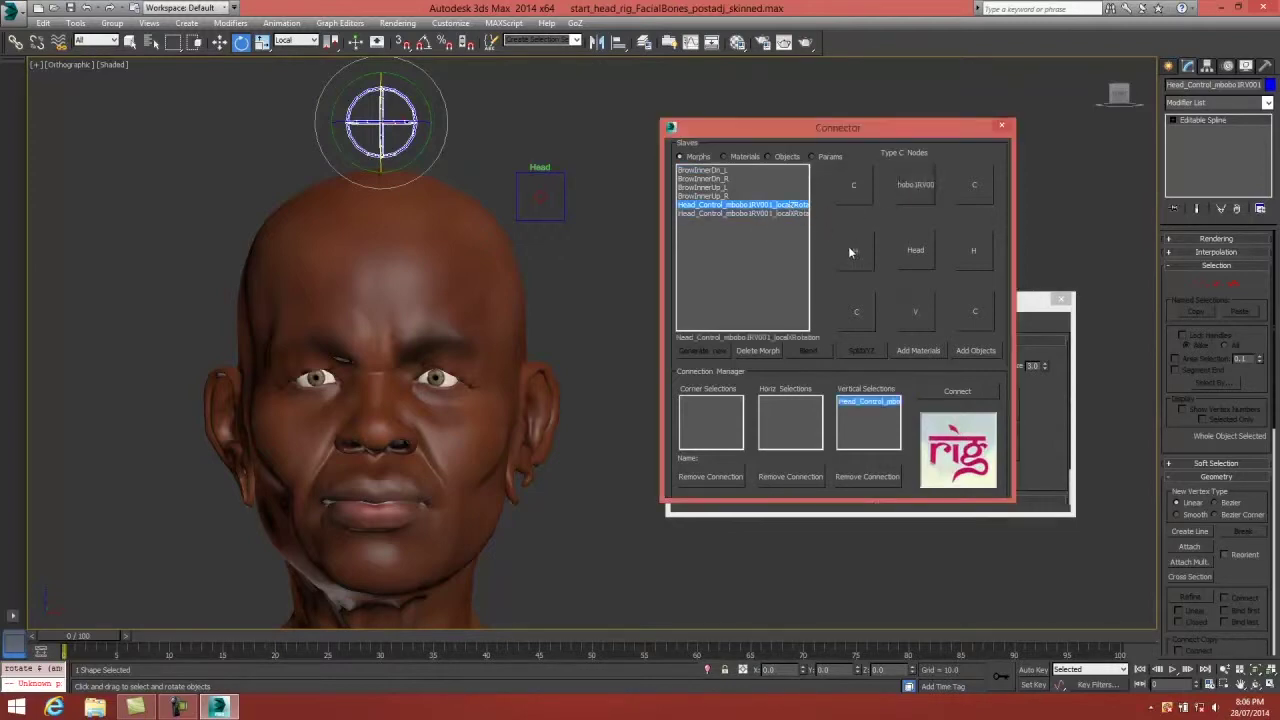
left_click(854, 250)
left_click(958, 391)
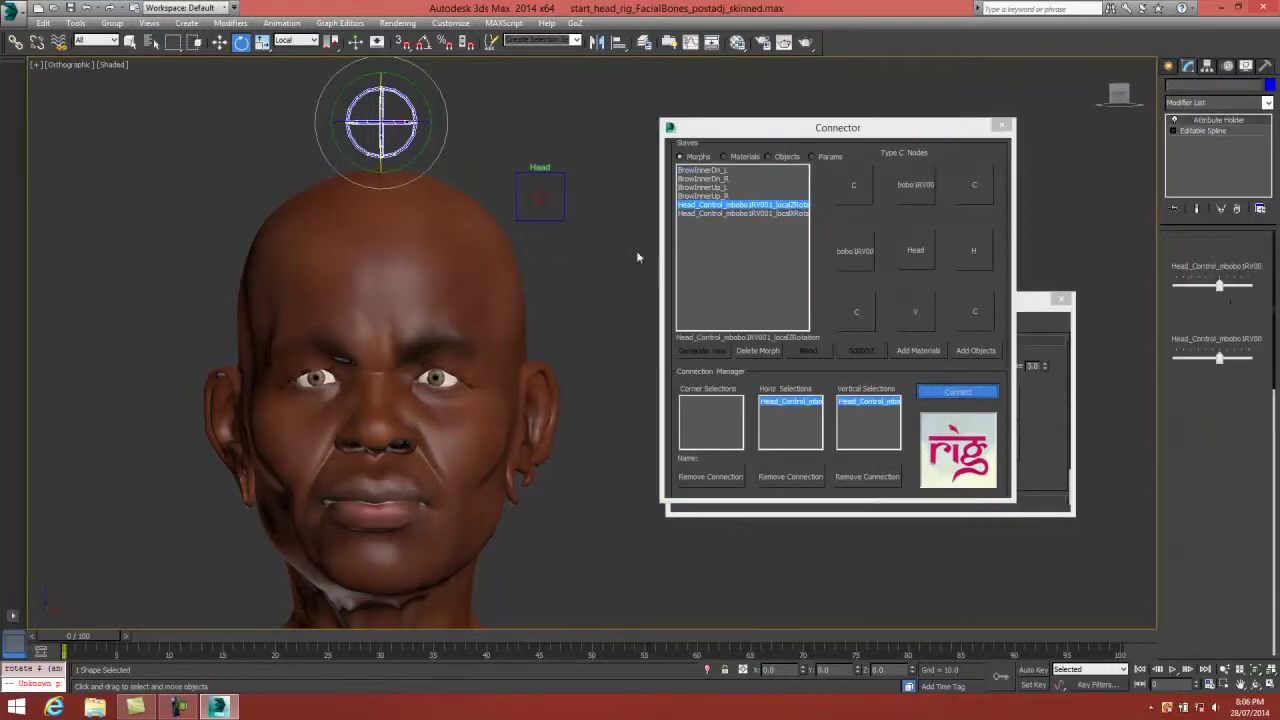
Test the Head control by moving it within its square, initialize it, and close the Connector.
key("w")
left_click(540, 196)
mouse_move(556, 176)
left_mouse_down()
mouse_move(541, 168)
mouse_move(566, 192)
left_mouse_up()
left_click(1244, 404)
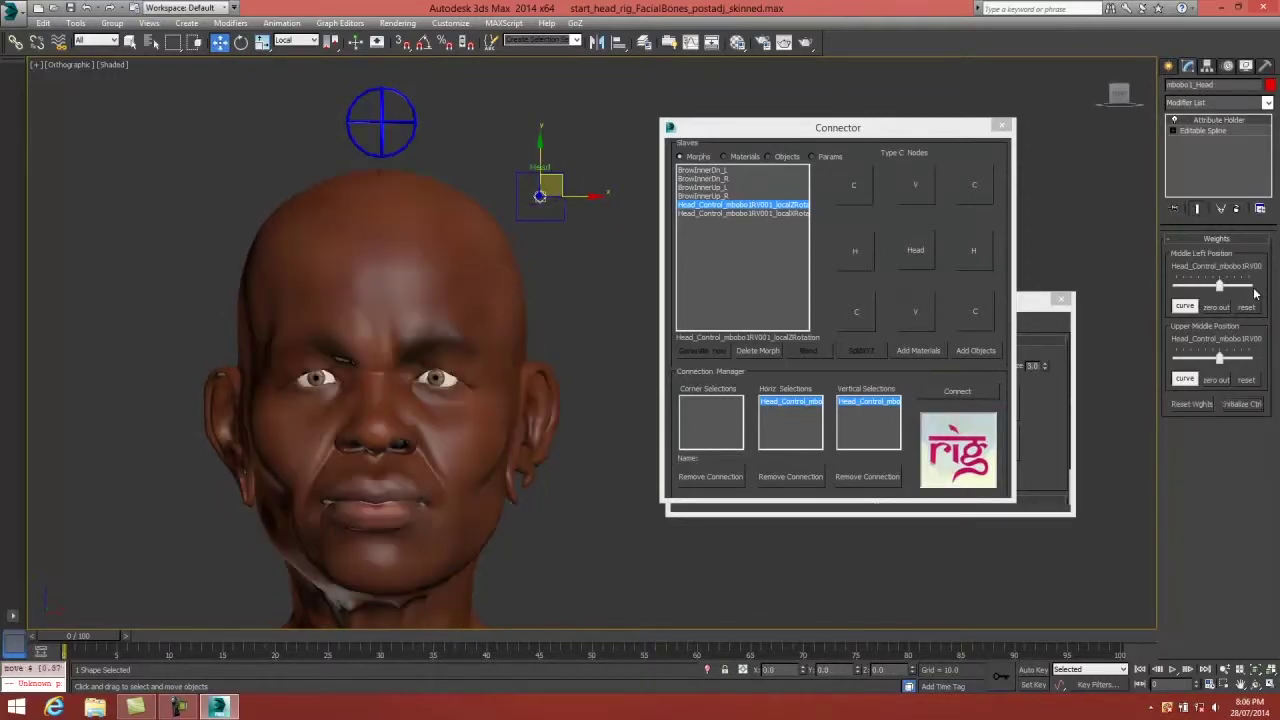
left_click(996, 129)
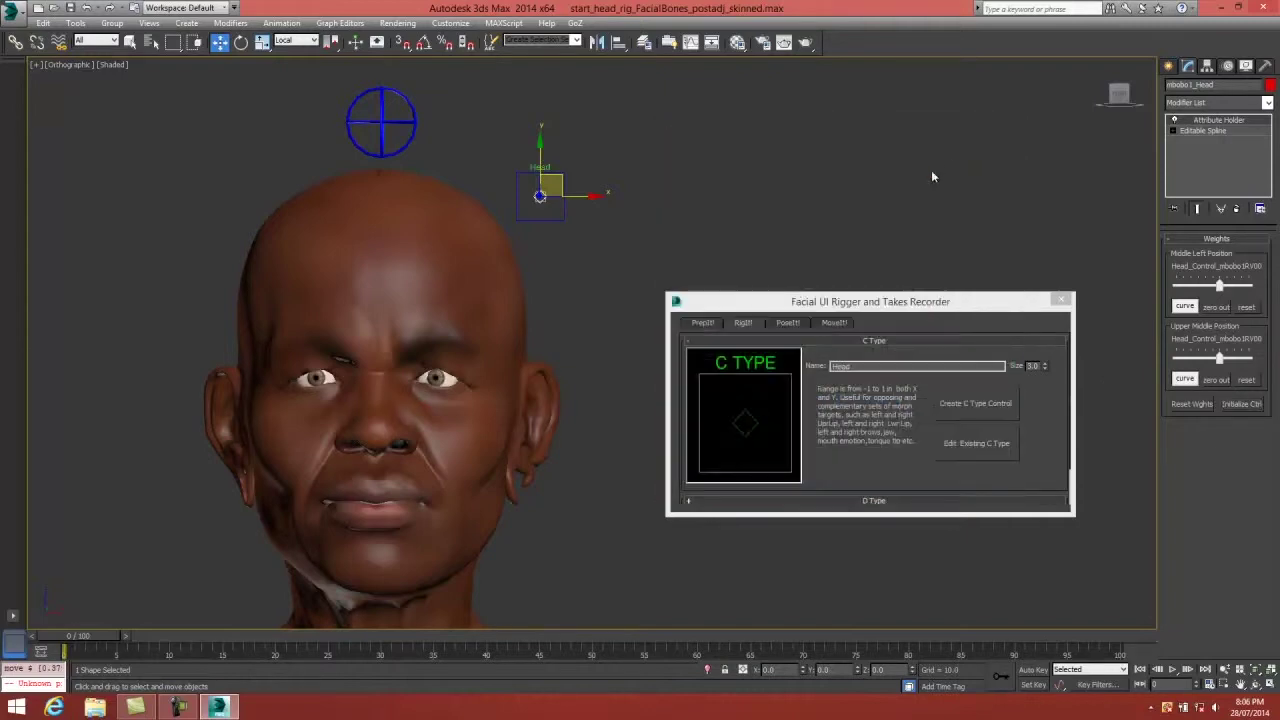
Create a C Type control named EyeBrows and place its Connector window clear of the head.
left_click_drag(795, 304, 749, 279)
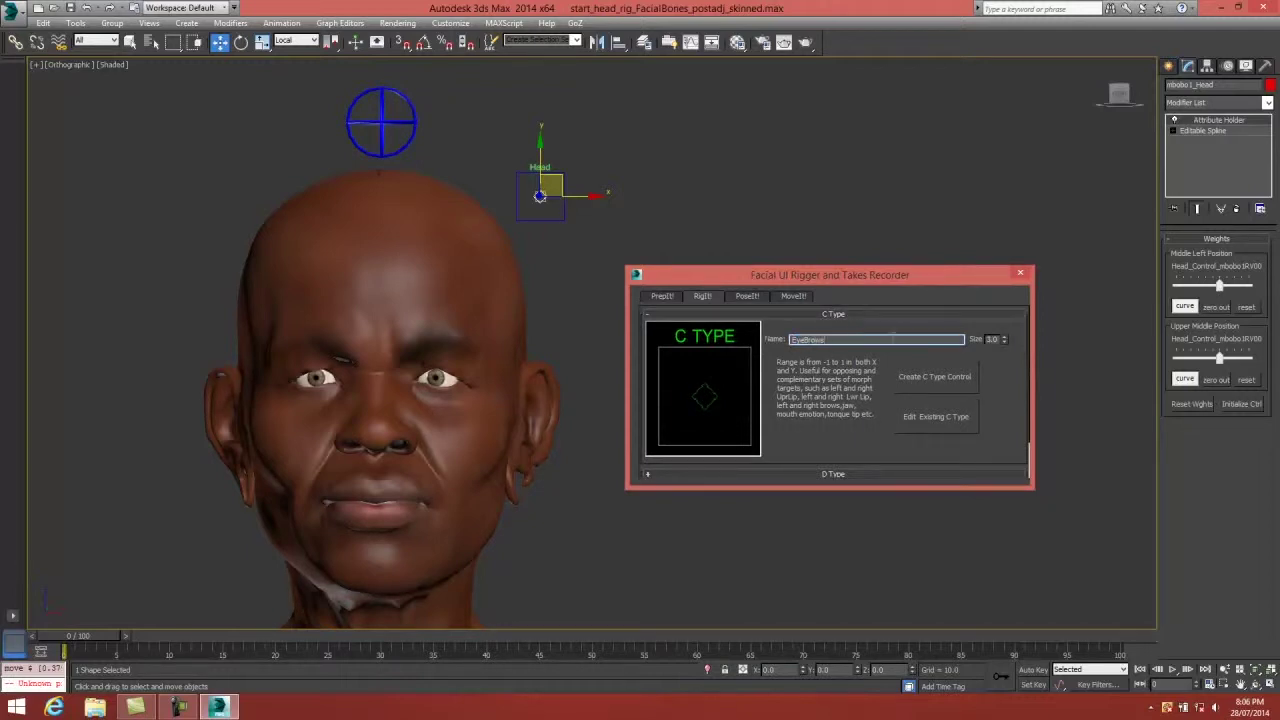
left_click(932, 377)
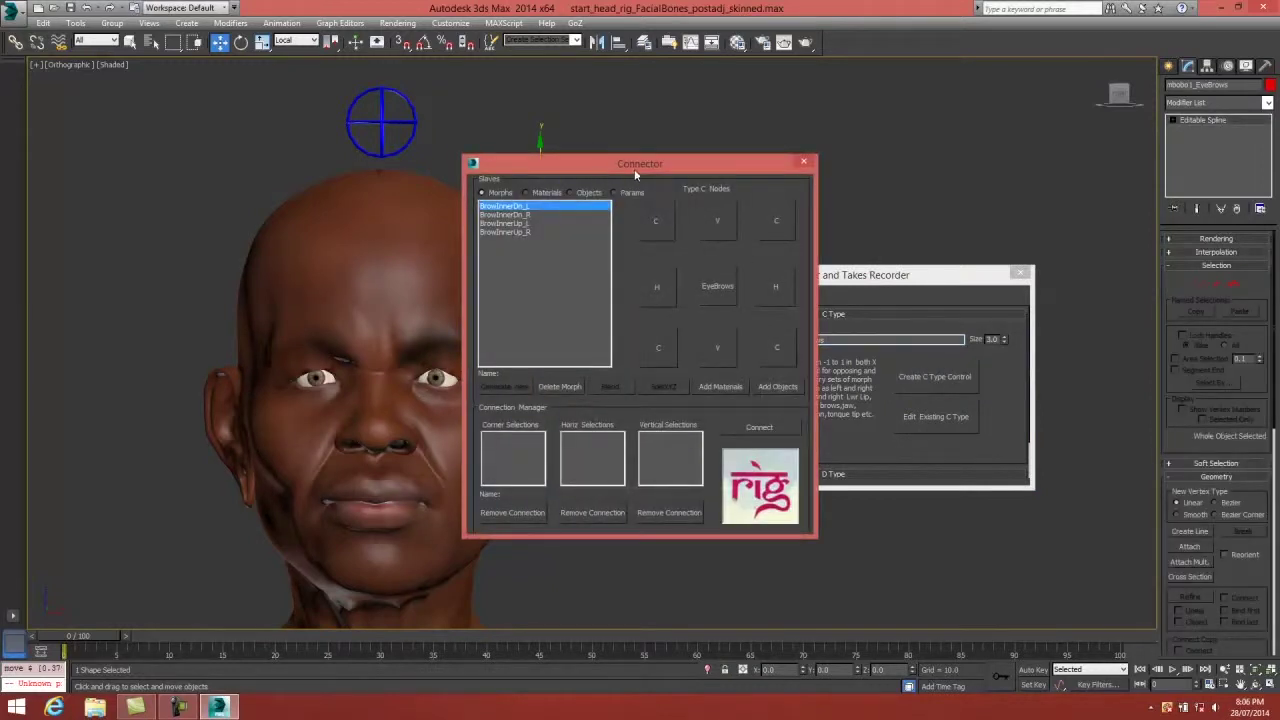
left_click_drag(635, 175, 844, 155)
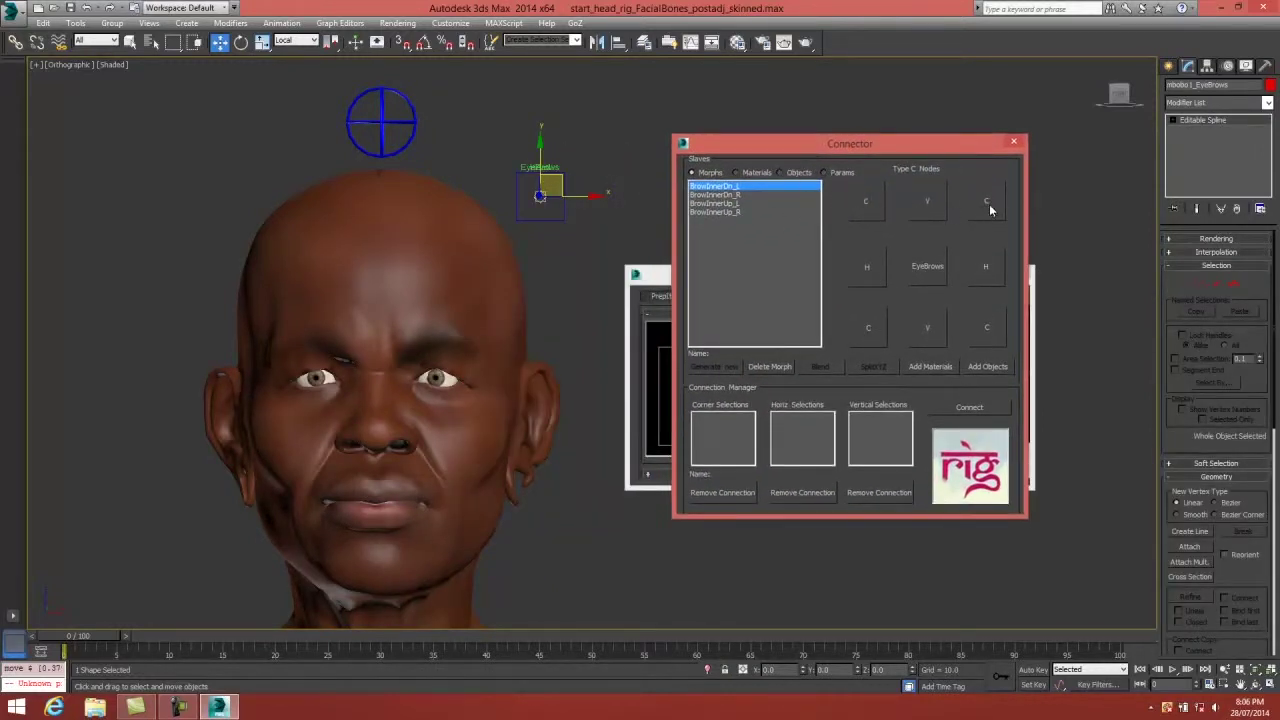
Assign BrowInnerDn_L and BrowInnerDn_R to the lower right and left corners, BrowInnerUp_R and BrowInnerUp_L to the upper left and right corners, and connect them.
left_click(992, 333)
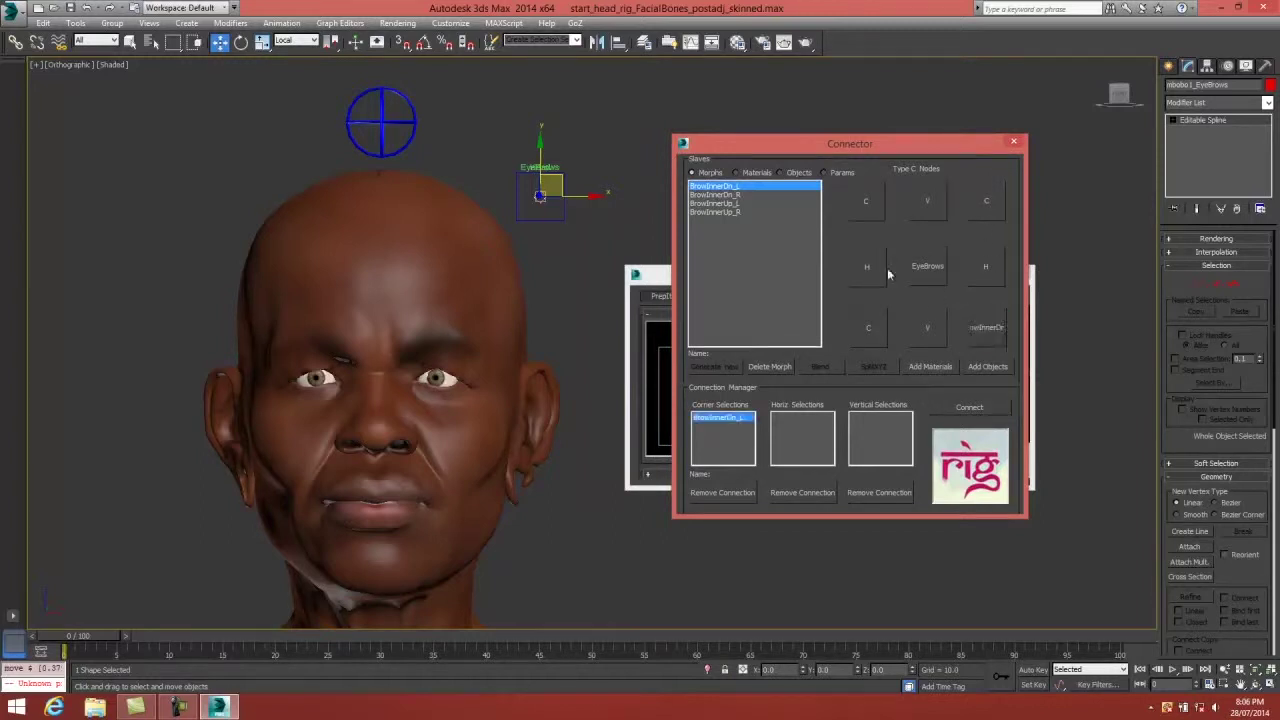
left_click(715, 194)
left_click(866, 330)
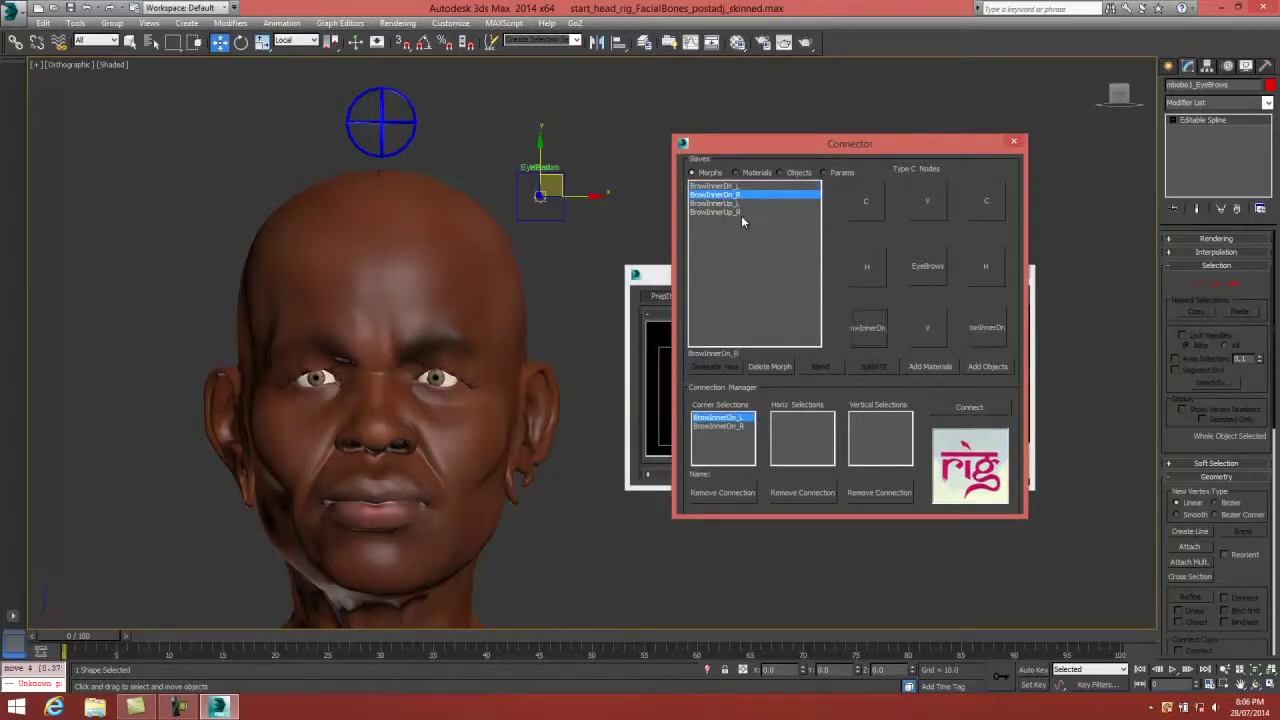
left_click(733, 211)
left_click(866, 201)
left_click(736, 203)
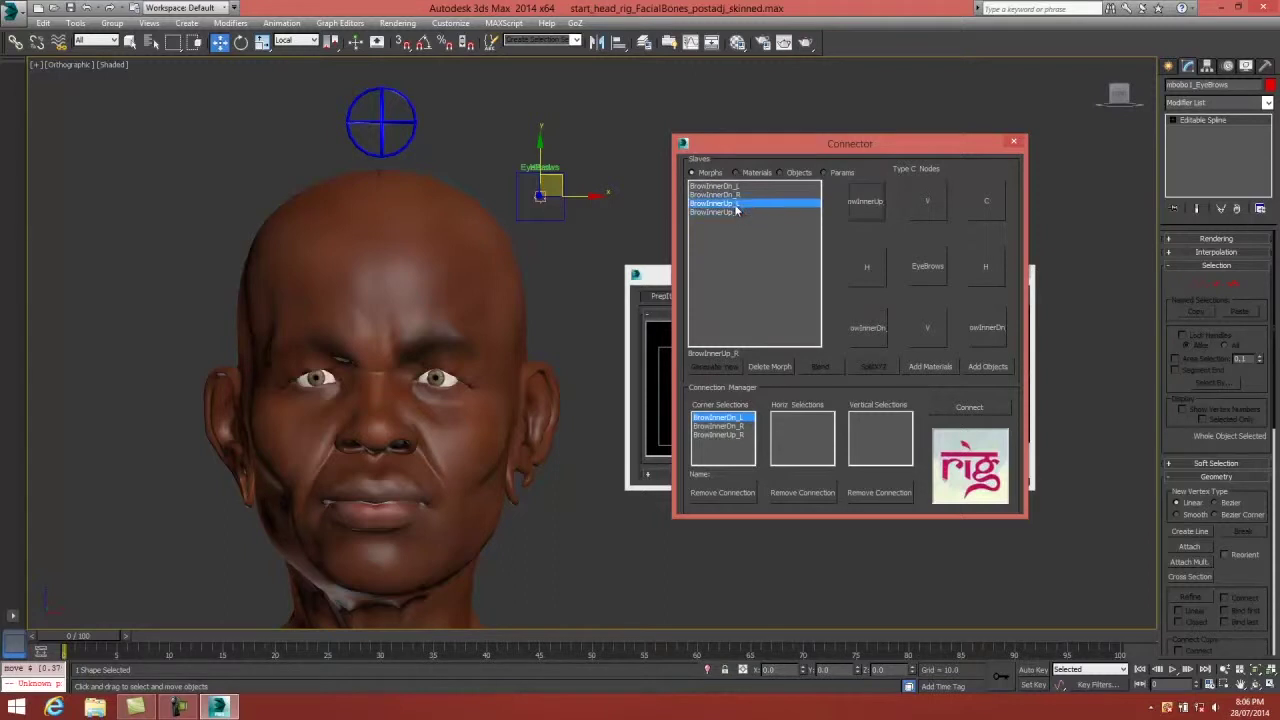
left_click(987, 203)
left_click(969, 407)
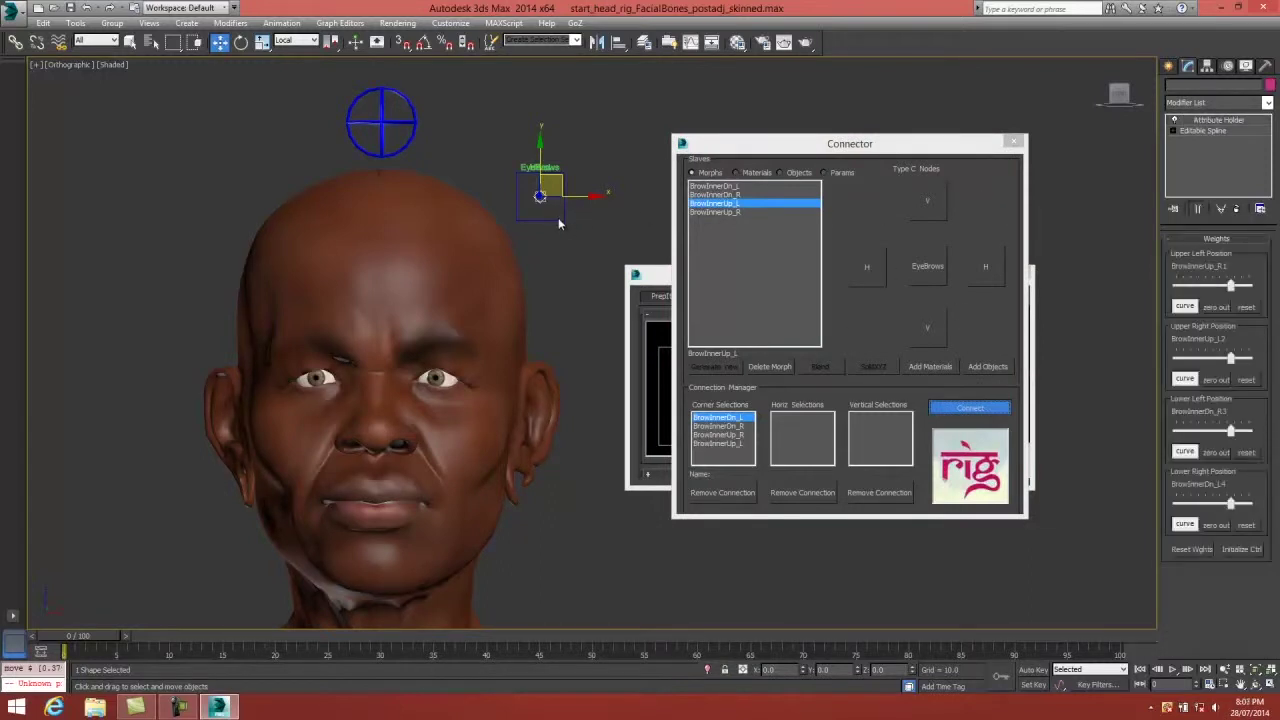
Place the EyeBrows control square beside the Head control and close the Connector.
left_click_drag(563, 221, 617, 221)
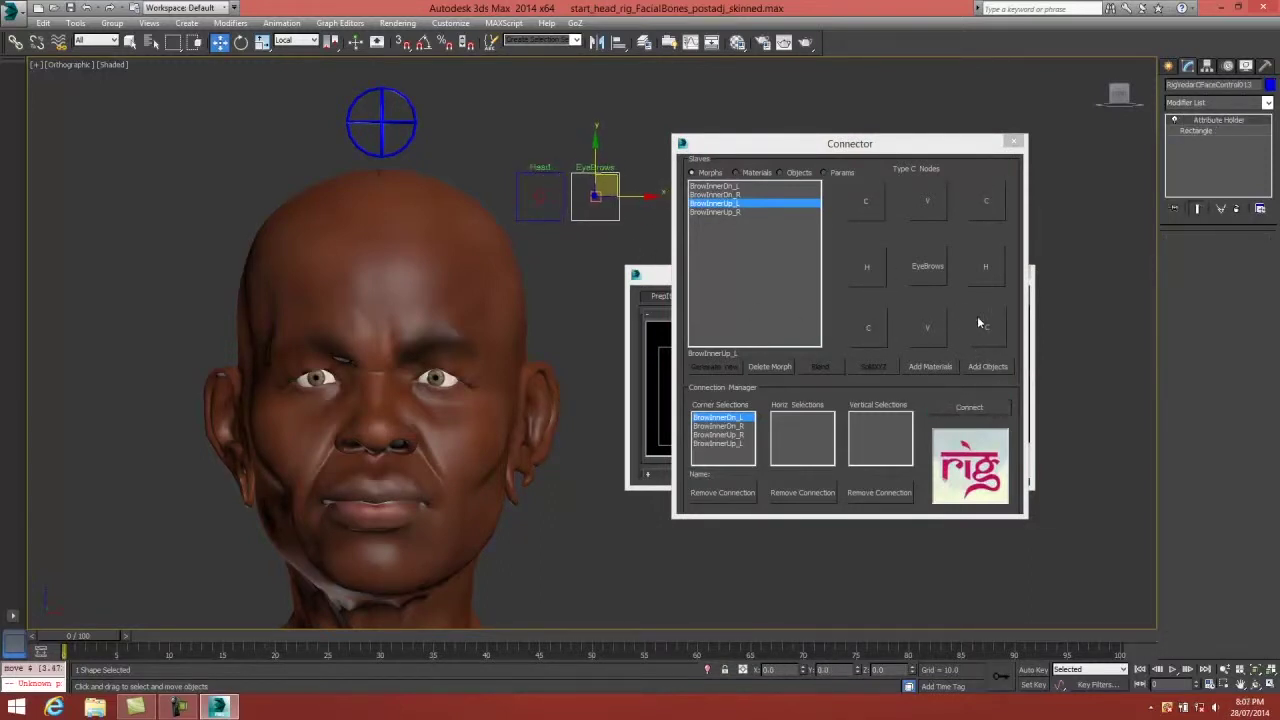
left_click(1012, 145)
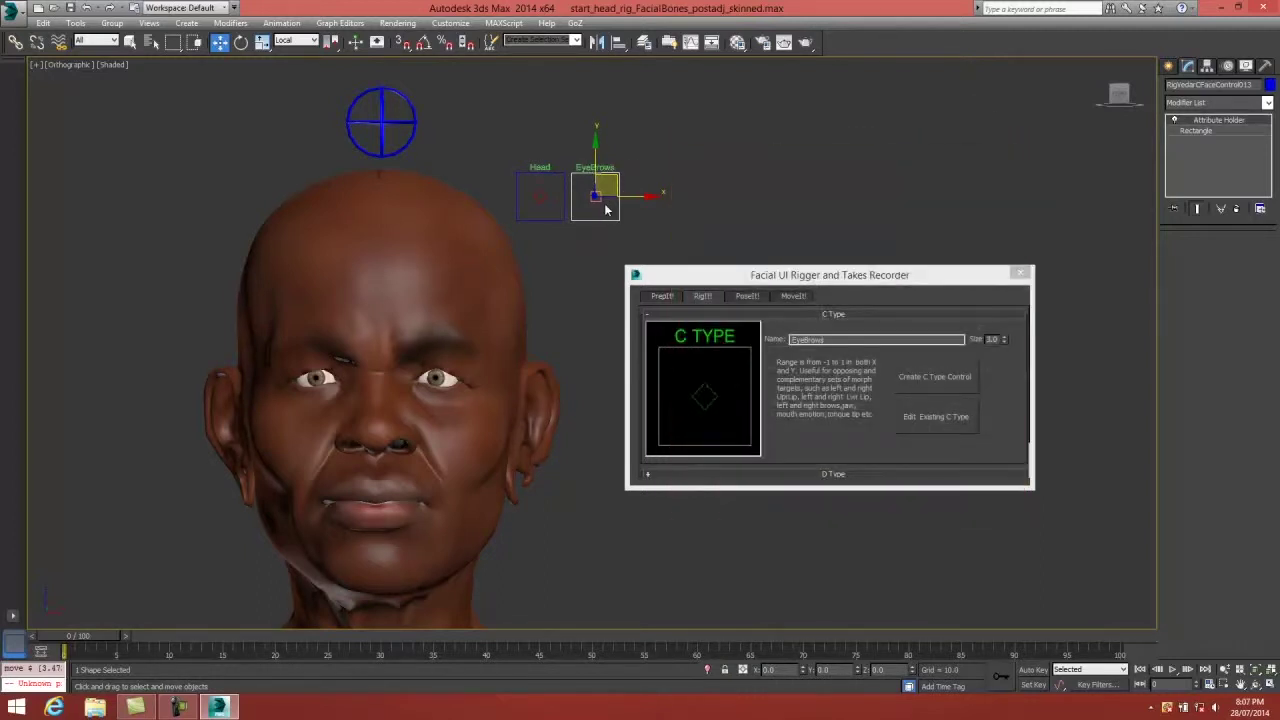
Try moving the EyeBrows control, and turn off the Skin modifier on the head mesh.
left_click(597, 197)
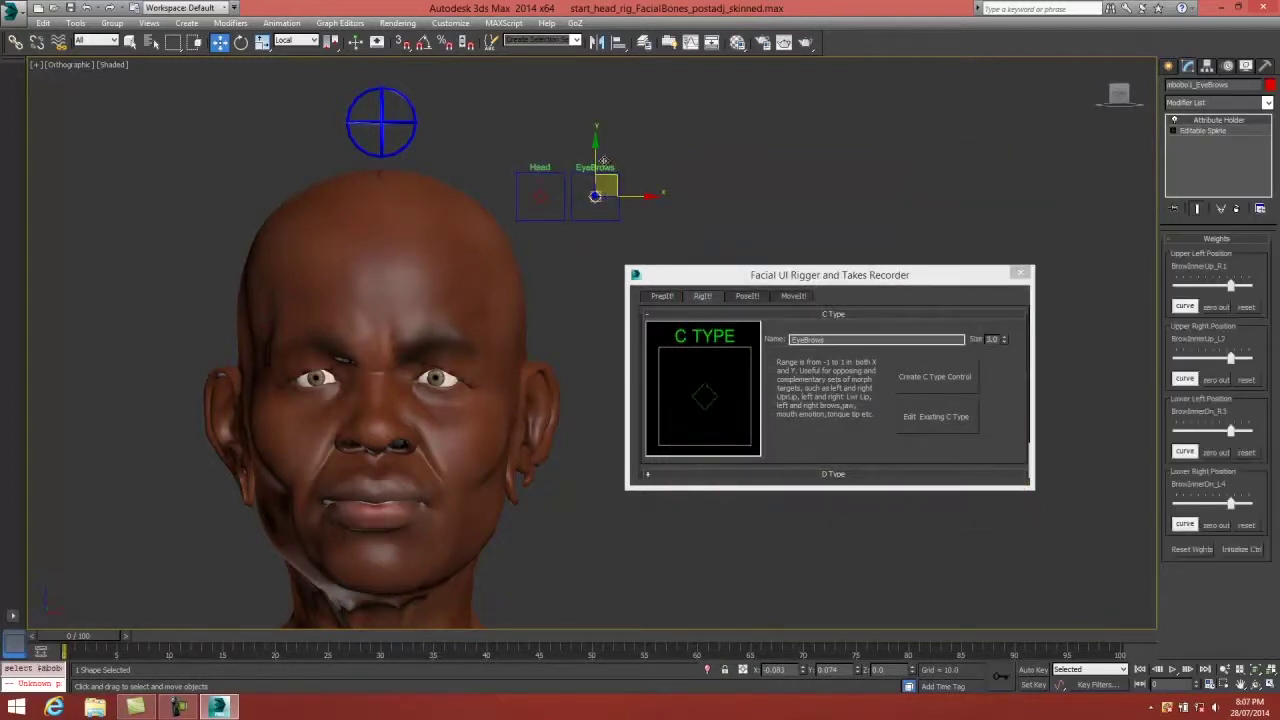
left_click_drag(614, 172, 463, 283)
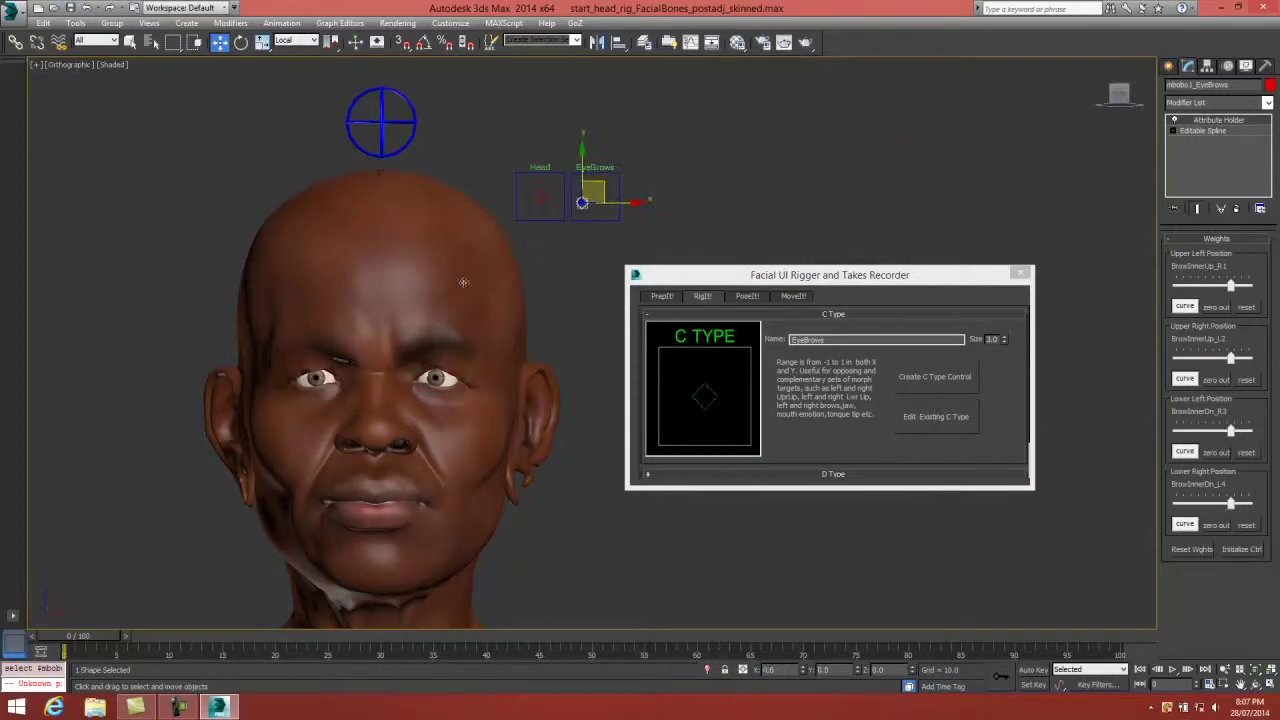
left_click(465, 280)
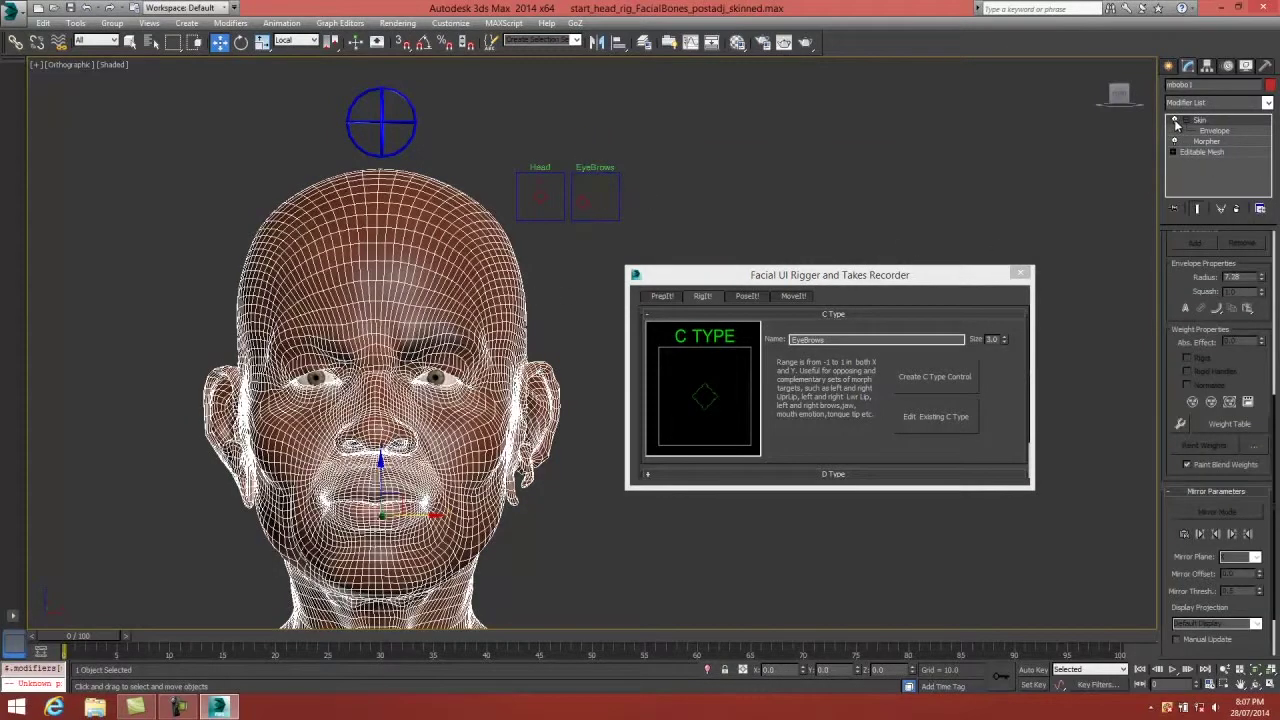
Test how the EyeBrows control moves the brows around its square in a closer view of the face, and initialize the control.
left_click(588, 193)
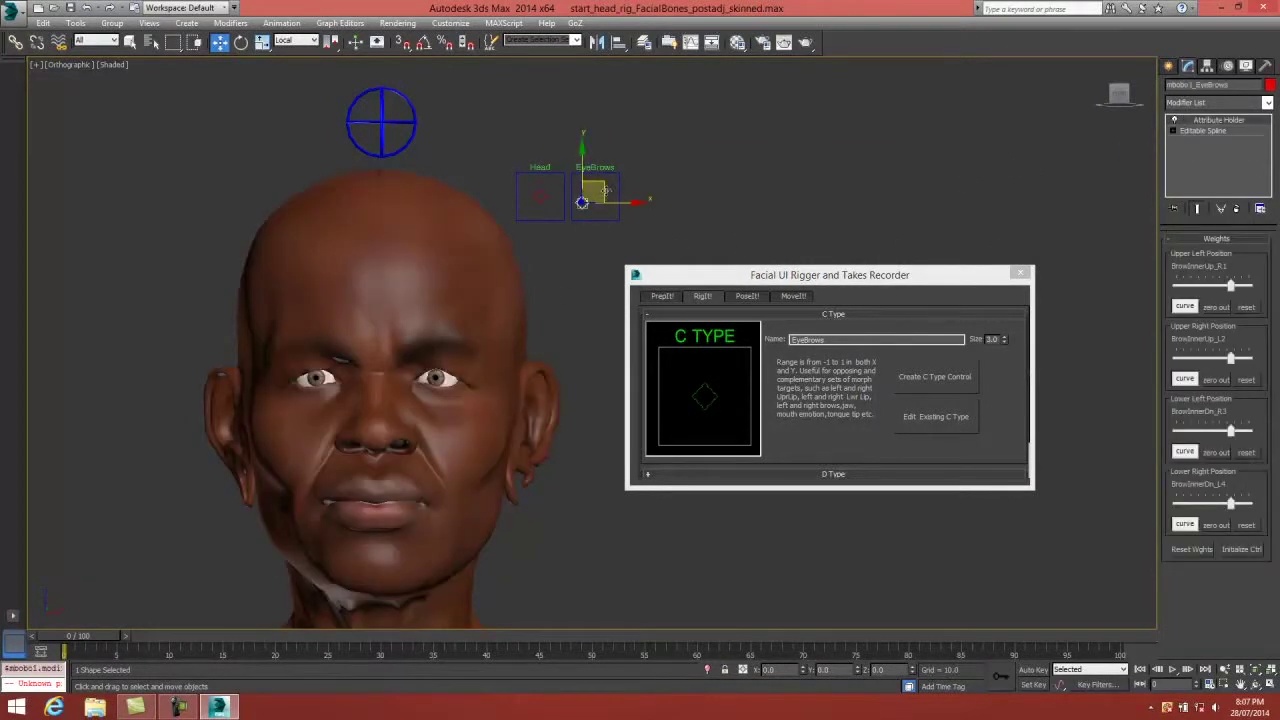
left_click_drag(604, 190, 590, 222)
scroll(530, 283, "up", 2)
mouse_move(530, 283)
middle_mouse_down()
mouse_move(546, 258)
mouse_move(546, 283)
middle_mouse_up()
scroll(540, 264, "down", 2)
scroll(543, 276, "up", 2)
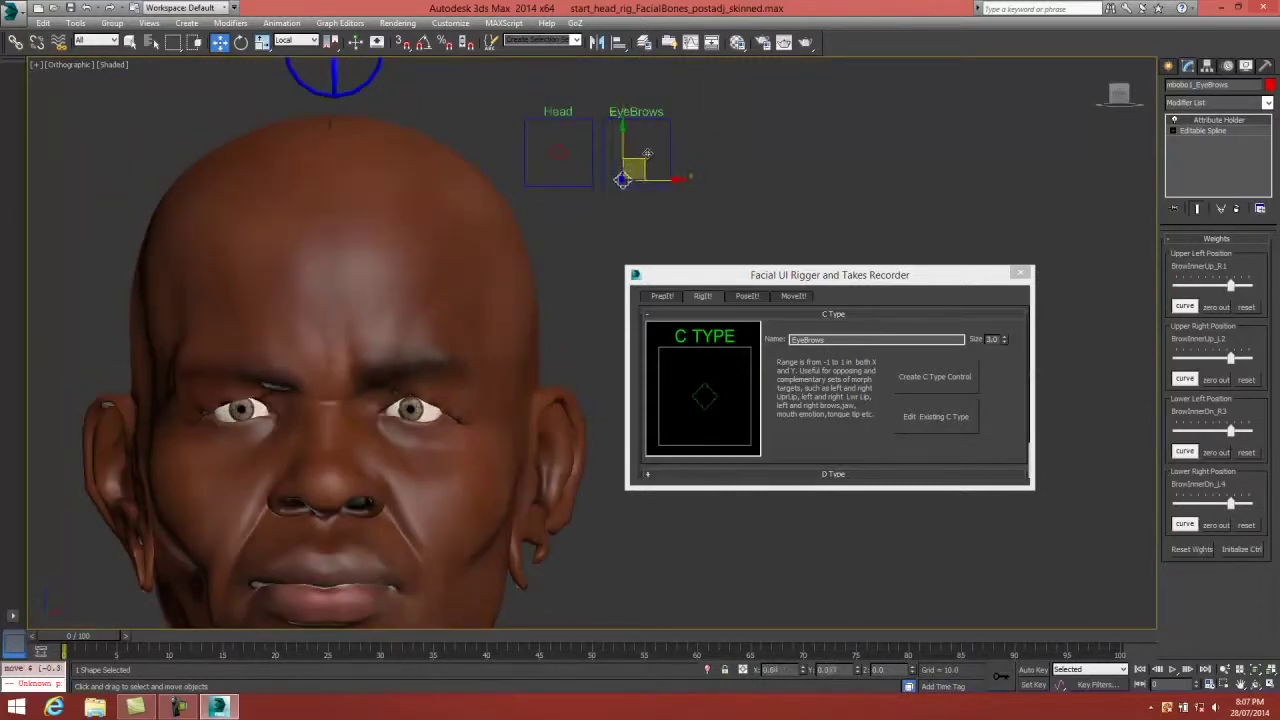
mouse_move(647, 153)
left_mouse_down()
mouse_move(640, 105)
mouse_move(660, 112)
mouse_move(664, 154)
mouse_move(655, 110)
mouse_move(670, 126)
mouse_move(645, 126)
mouse_move(636, 170)
mouse_move(620, 174)
mouse_move(672, 160)
mouse_move(655, 122)
mouse_move(640, 170)
mouse_move(645, 143)
left_mouse_up()
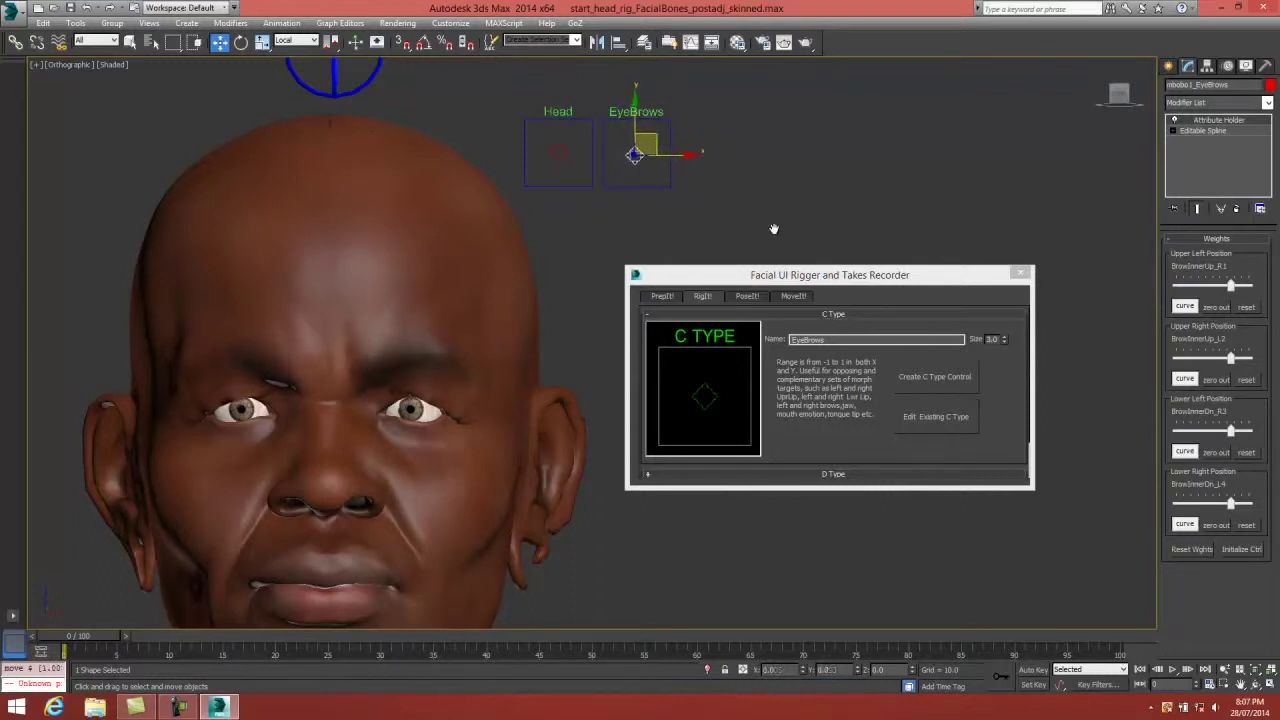
left_click(1247, 552)
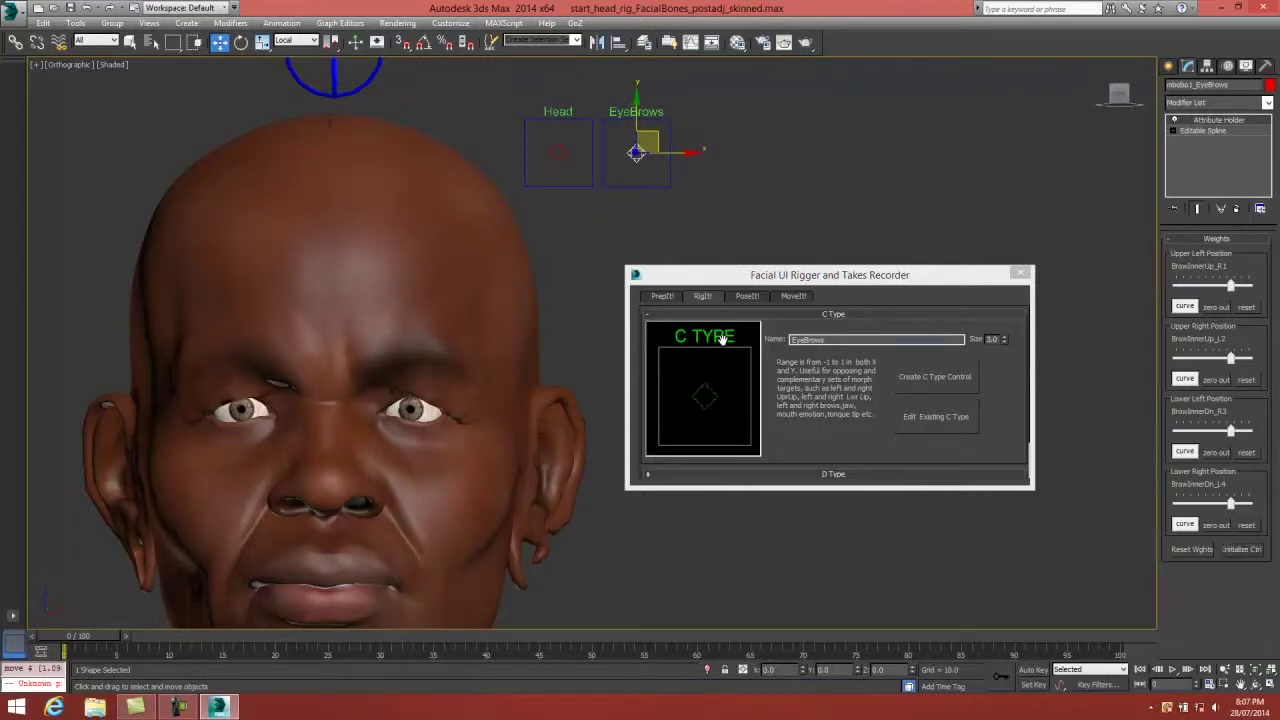
Create a camera named Eyes for the selected EyeBrows control and split the display into two viewports.
left_click(667, 297)
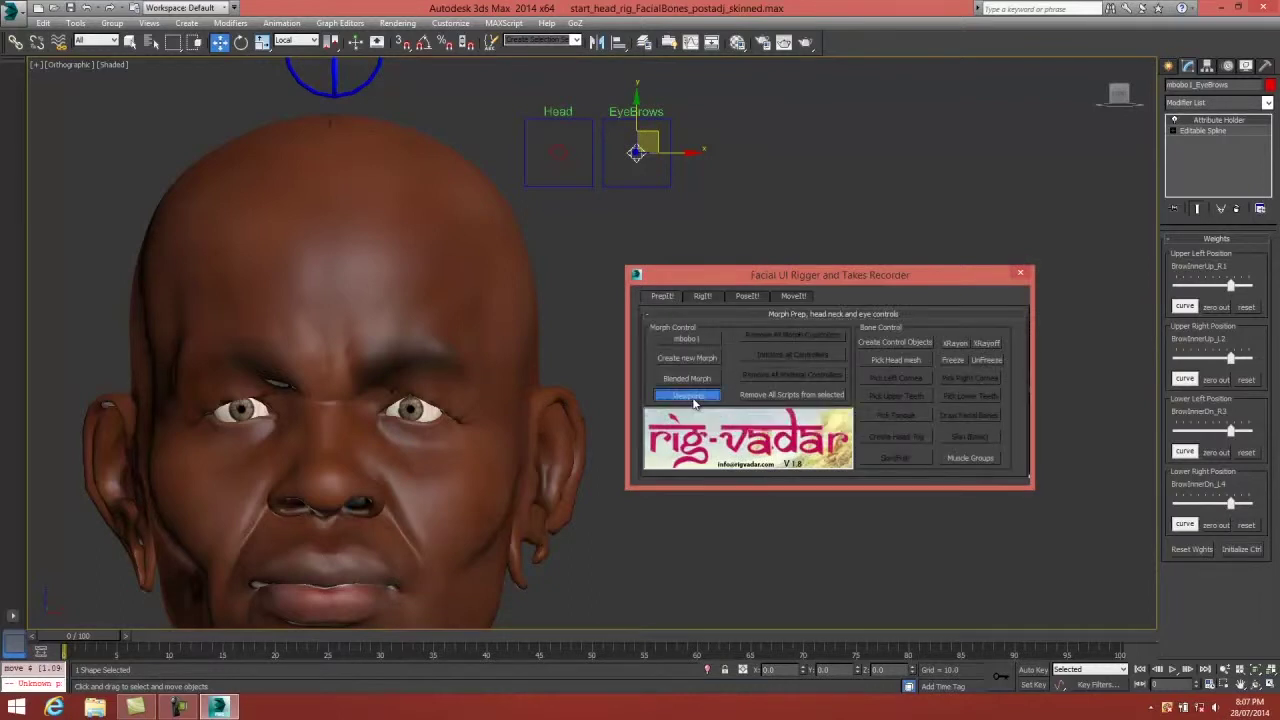
left_click(686, 392)
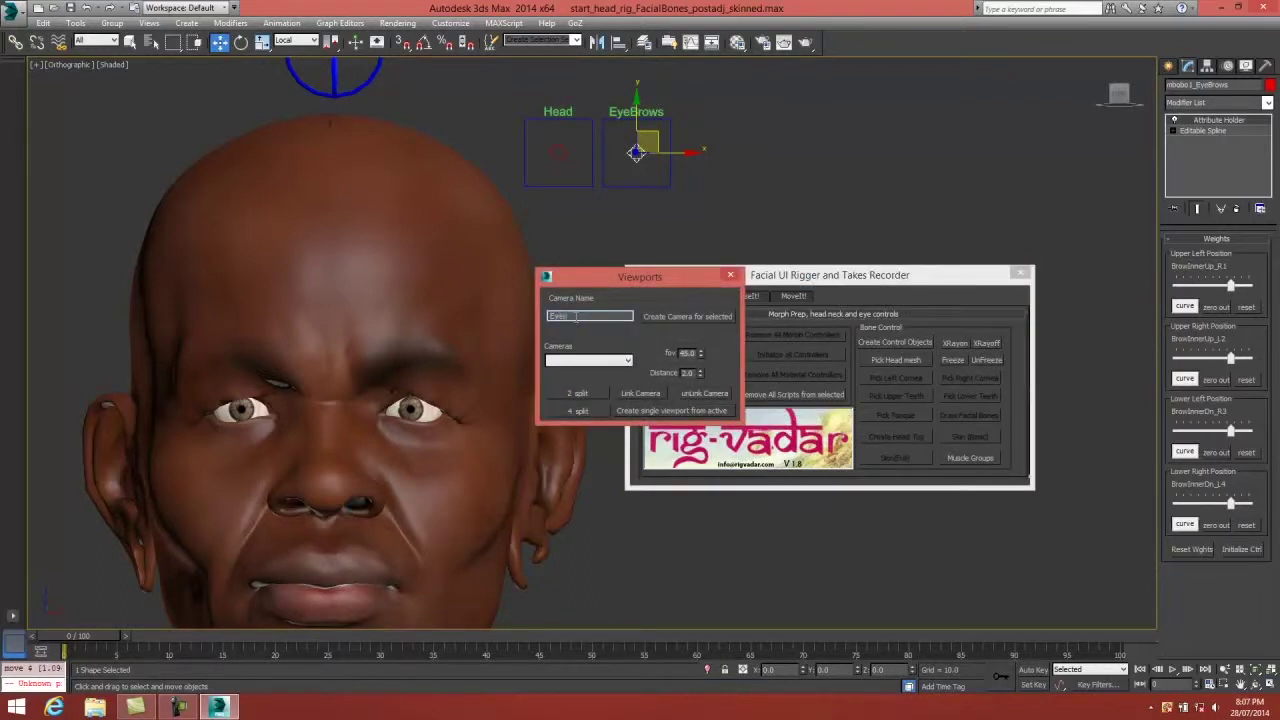
left_click(675, 317)
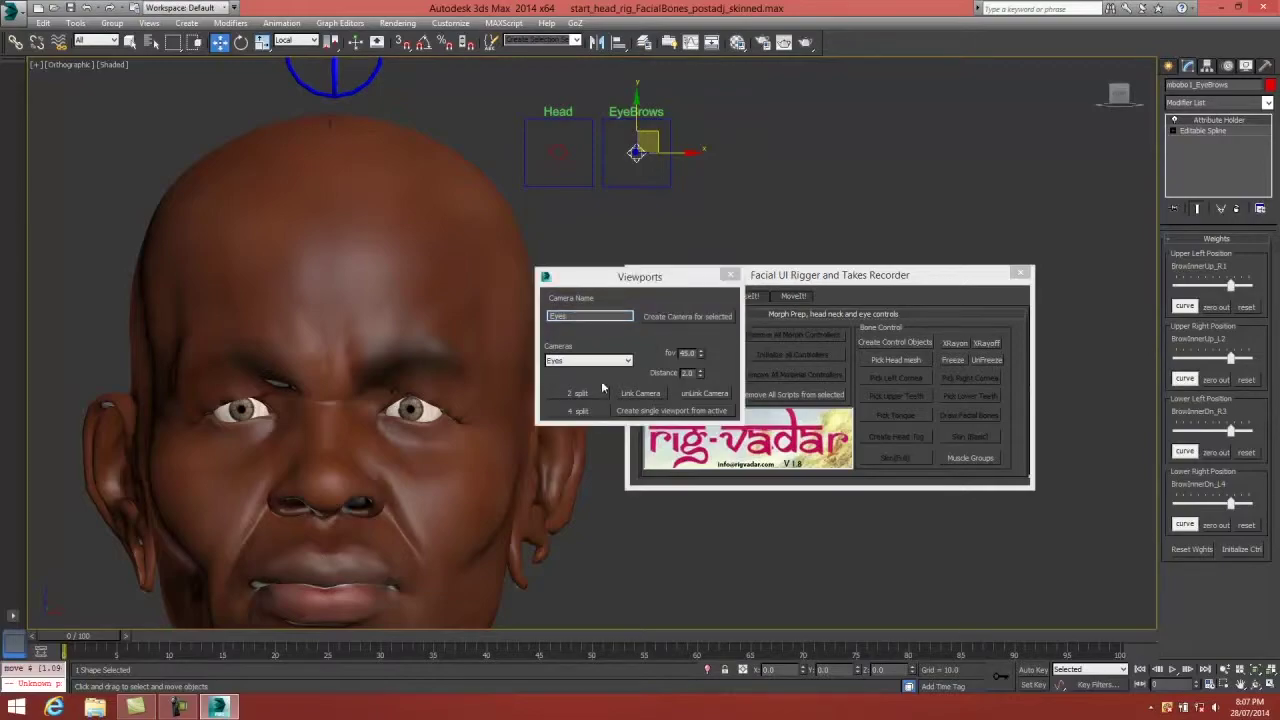
left_click(584, 394)
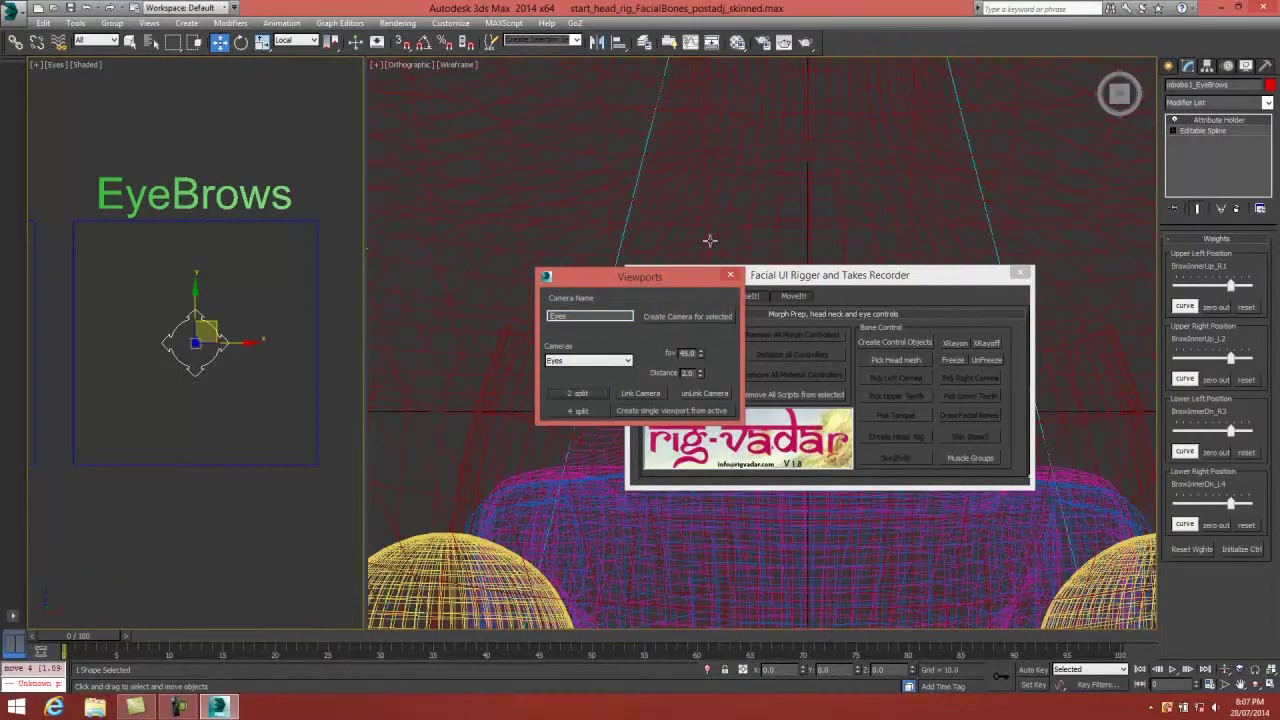
Set the viewport beside the Eyes camera to a shaded front view of the head.
left_click(709, 240)
scroll(709, 240, "down", 4)
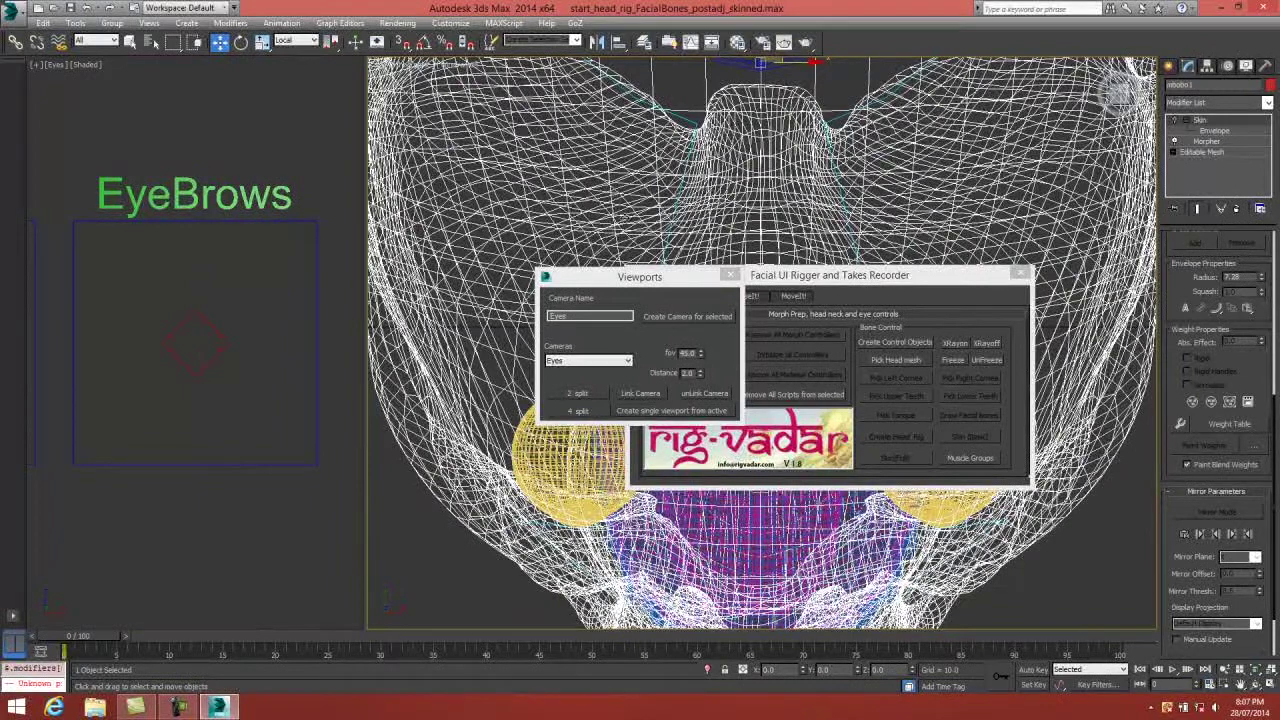
scroll(624, 218, "down", 5)
middle_click_drag(592, 214, 408, 147)
left_click(430, 66)
left_click(462, 93)
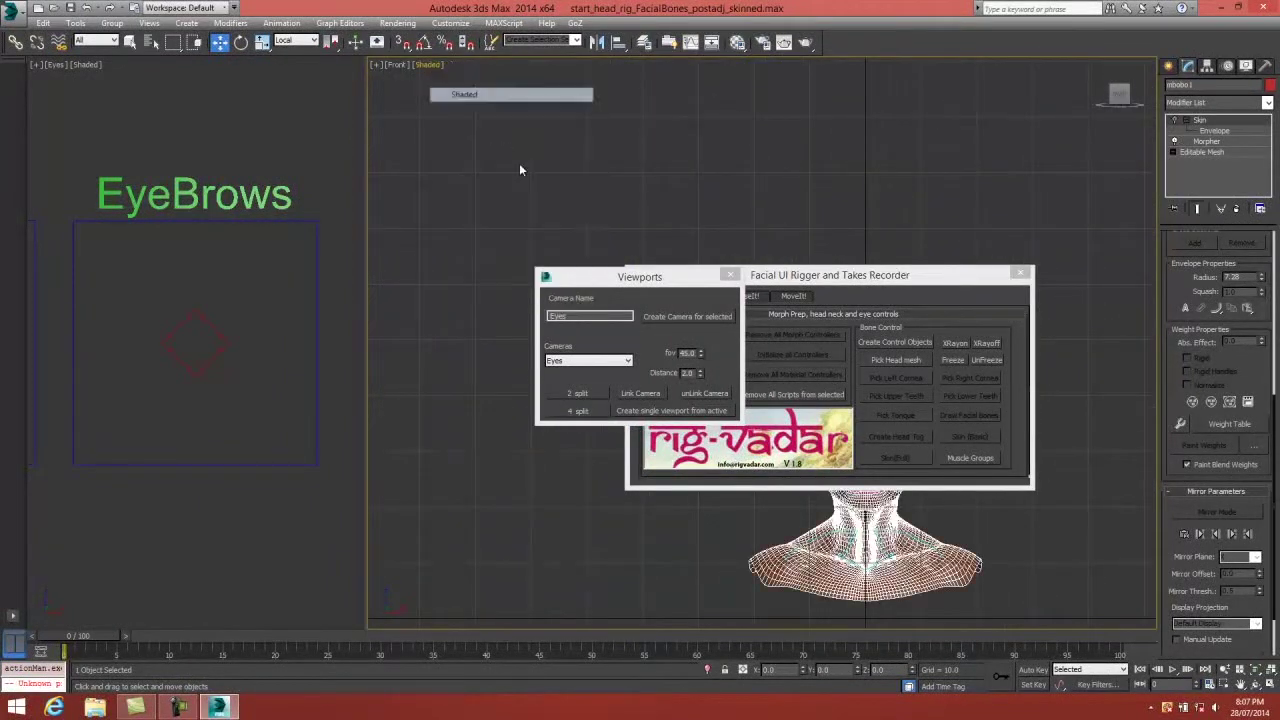
Close the Viewports window, move the facial rigger clear of the face, and frame the face in the front view.
left_click(733, 276)
left_click(733, 276)
left_click_drag(830, 275, 956, 500)
middle_click_drag(760, 384, 645, 261)
scroll(645, 261, "up", 5)
middle_click_drag(849, 329, 708, 172)
scroll(709, 172, "up", 2)
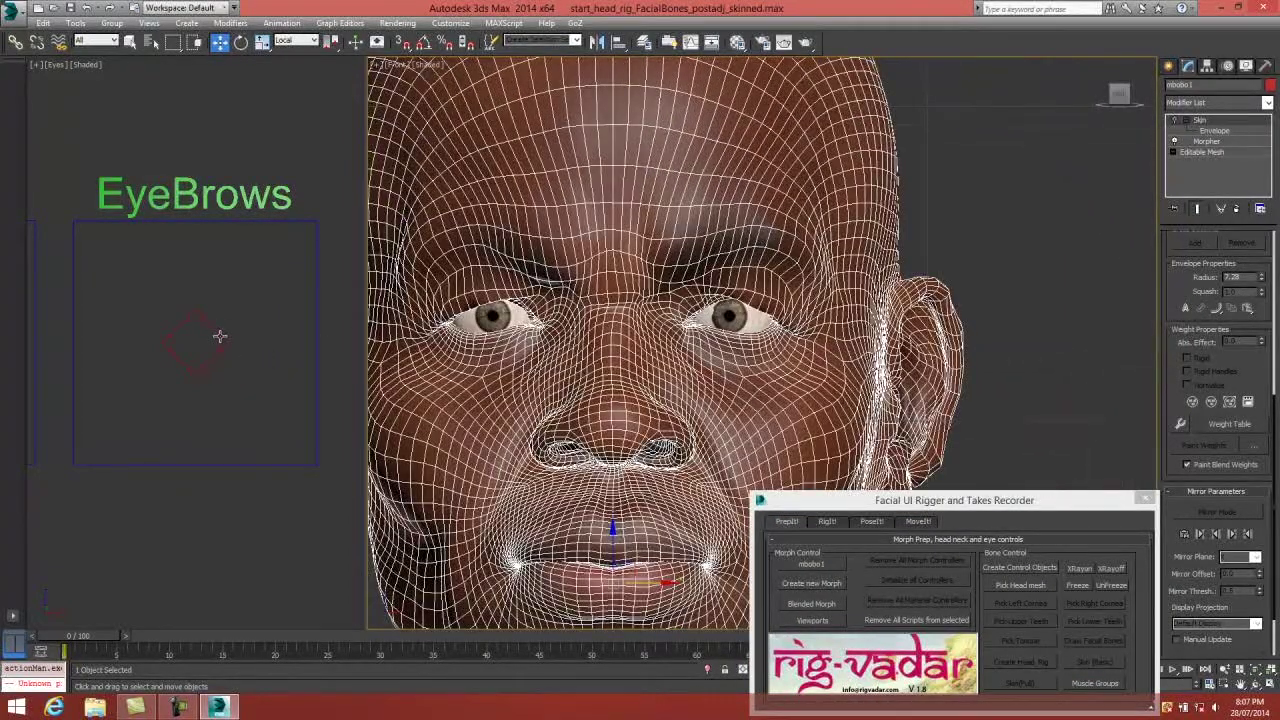
Test the EyeBrows control from the Eyes camera view while watching the brows, and initialize it.
left_click(220, 336)
left_click_drag(221, 334, 398, 177)
left_click_drag(106, 200, 248, 307)
left_click(1240, 550)
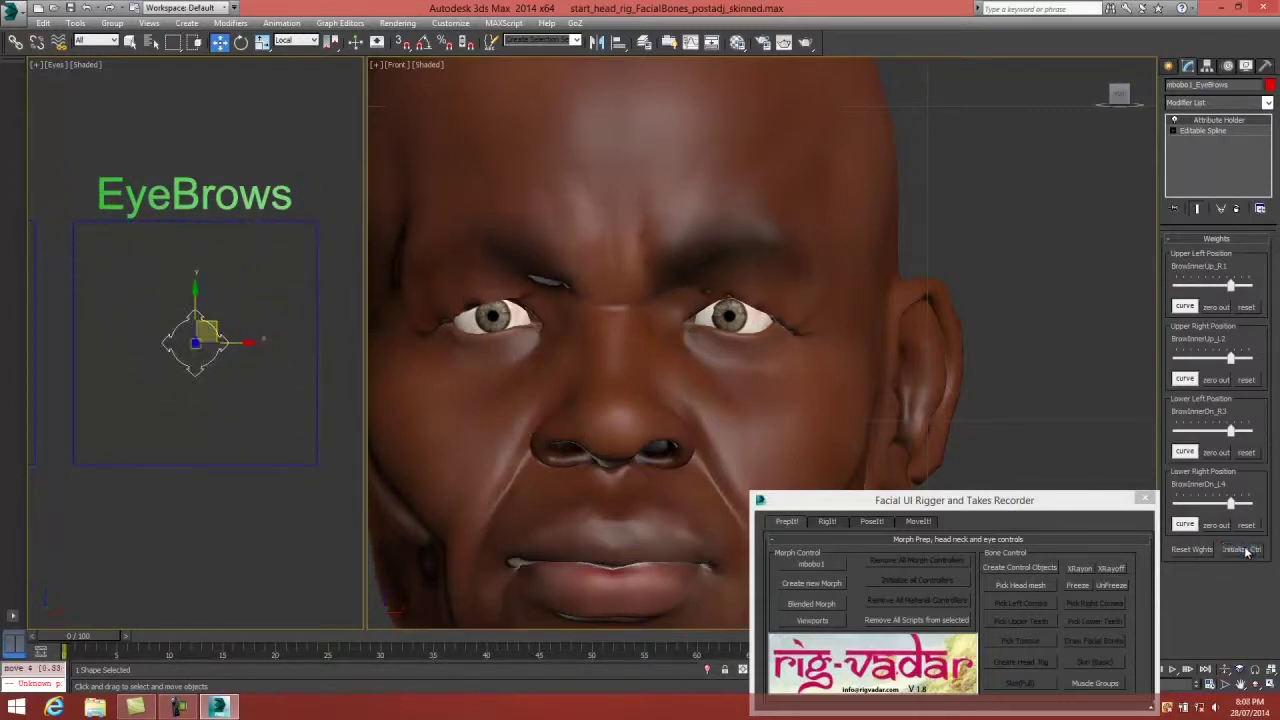
Restore a single full-size front view showing the whole head, and move the facial rigger beside the face.
left_click(1022, 459)
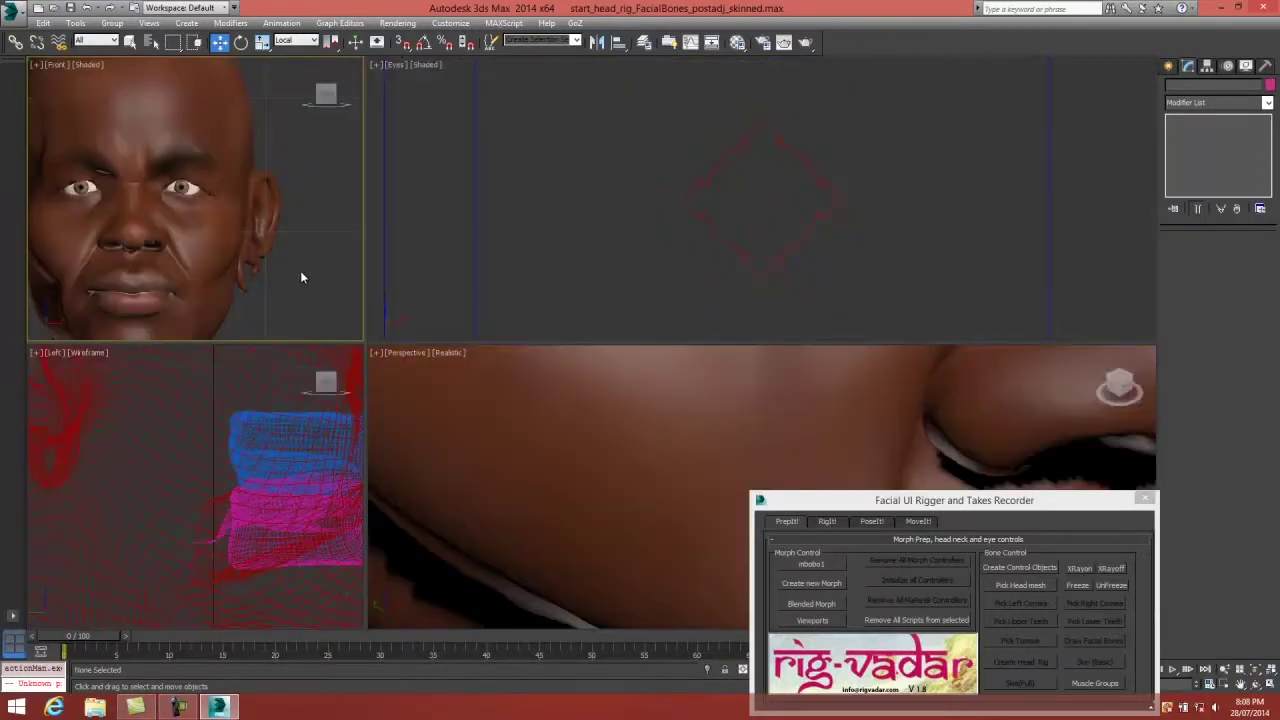
key("alt+w")
scroll(461, 275, "down", 3)
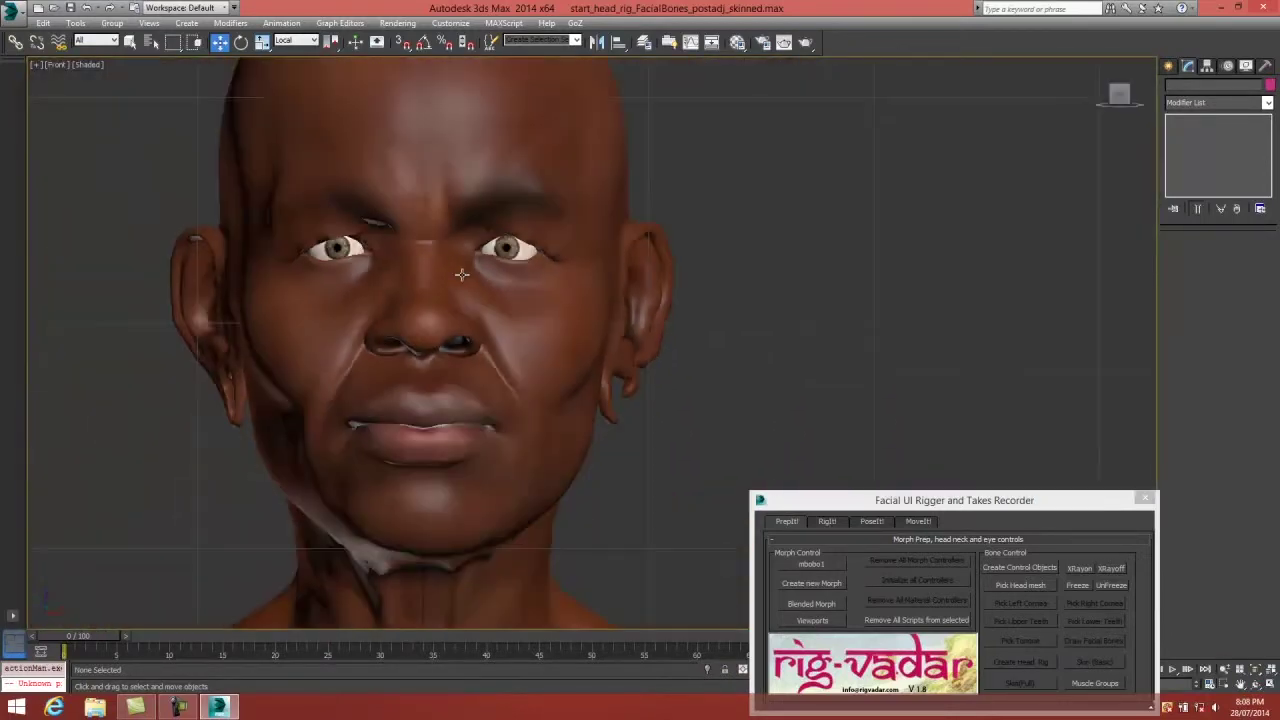
scroll(600, 295, "down", 4)
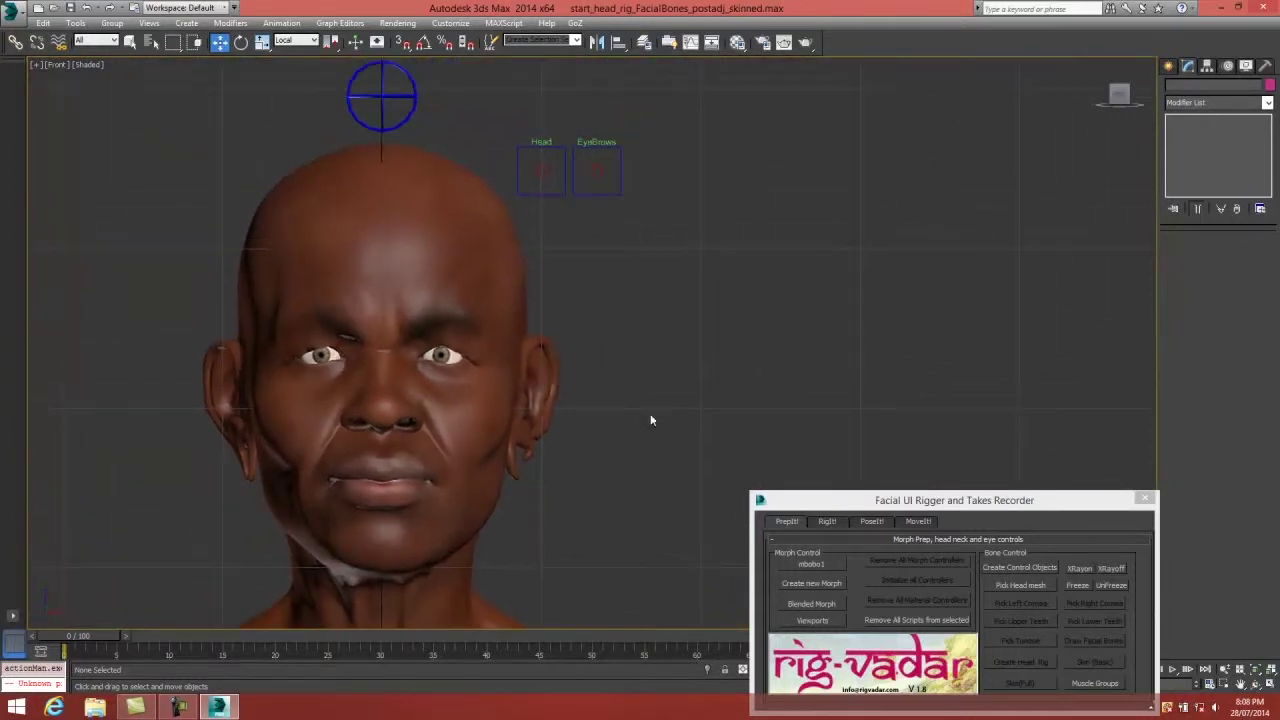
left_click_drag(836, 509, 692, 268)
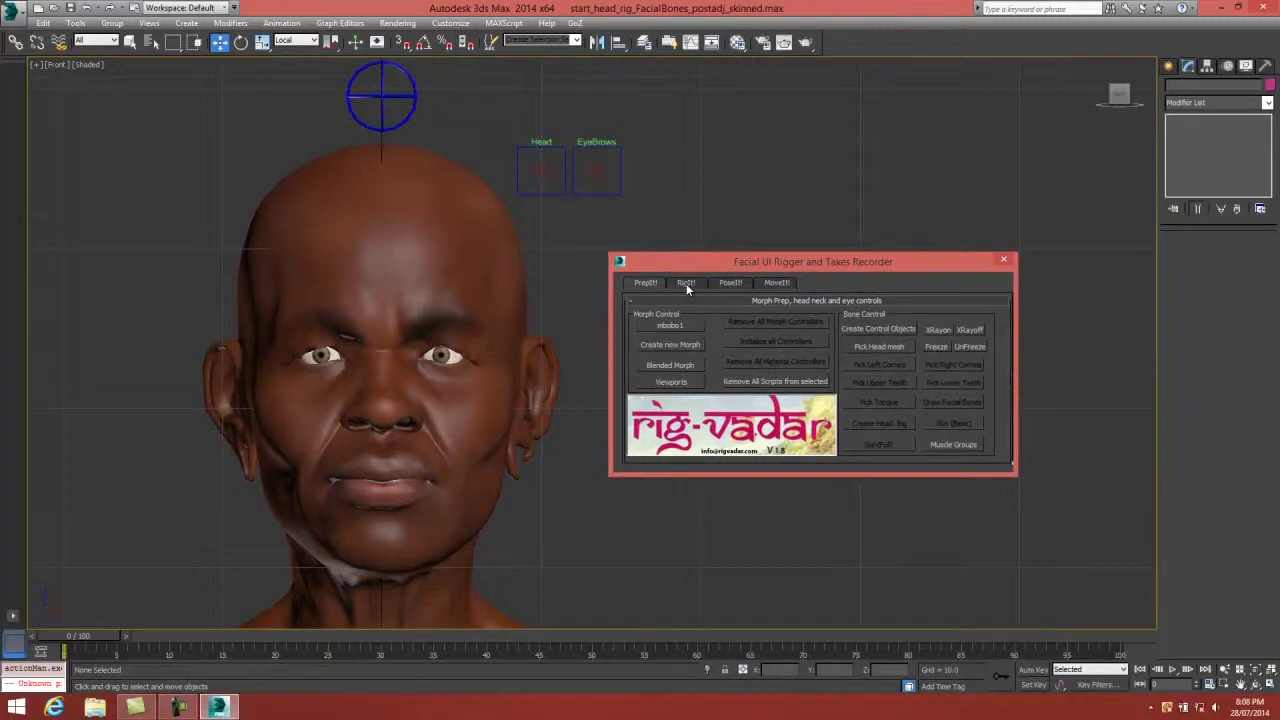
Create a D Type control named EyeLids with size 3.0 in the facial rigger.
left_click(686, 283)
scroll(737, 393, "down", 2)
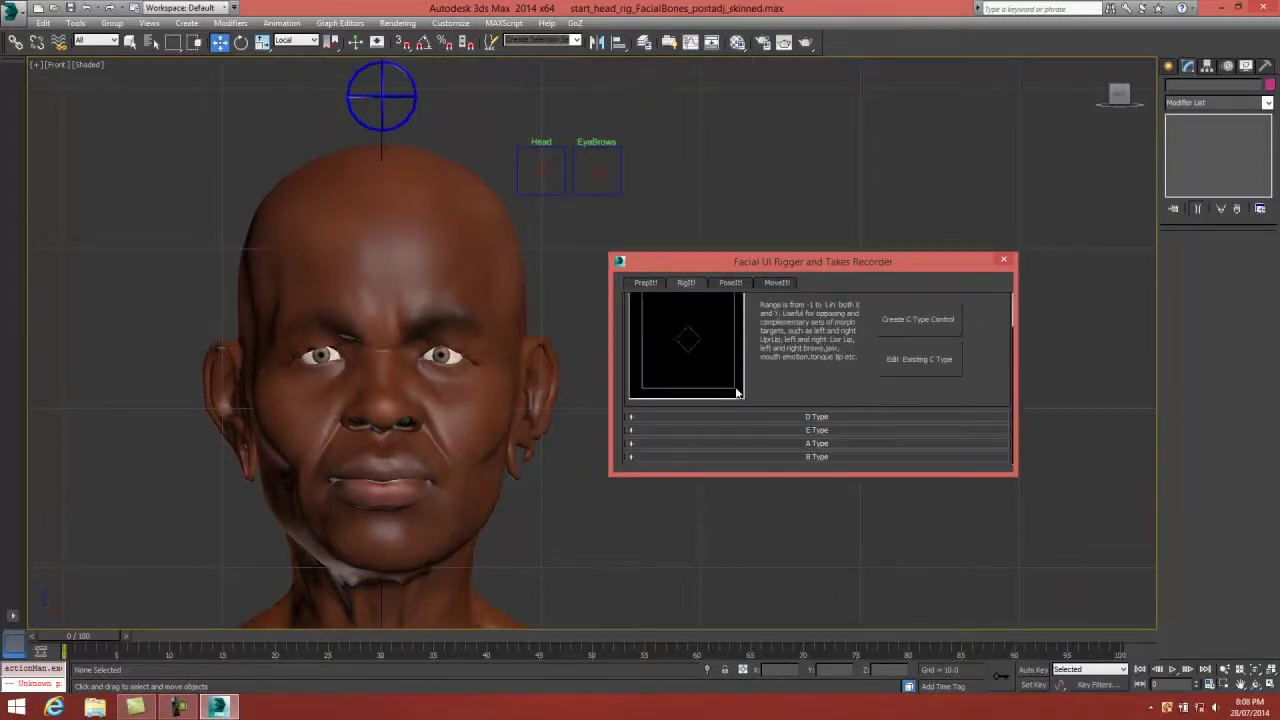
left_click(632, 418)
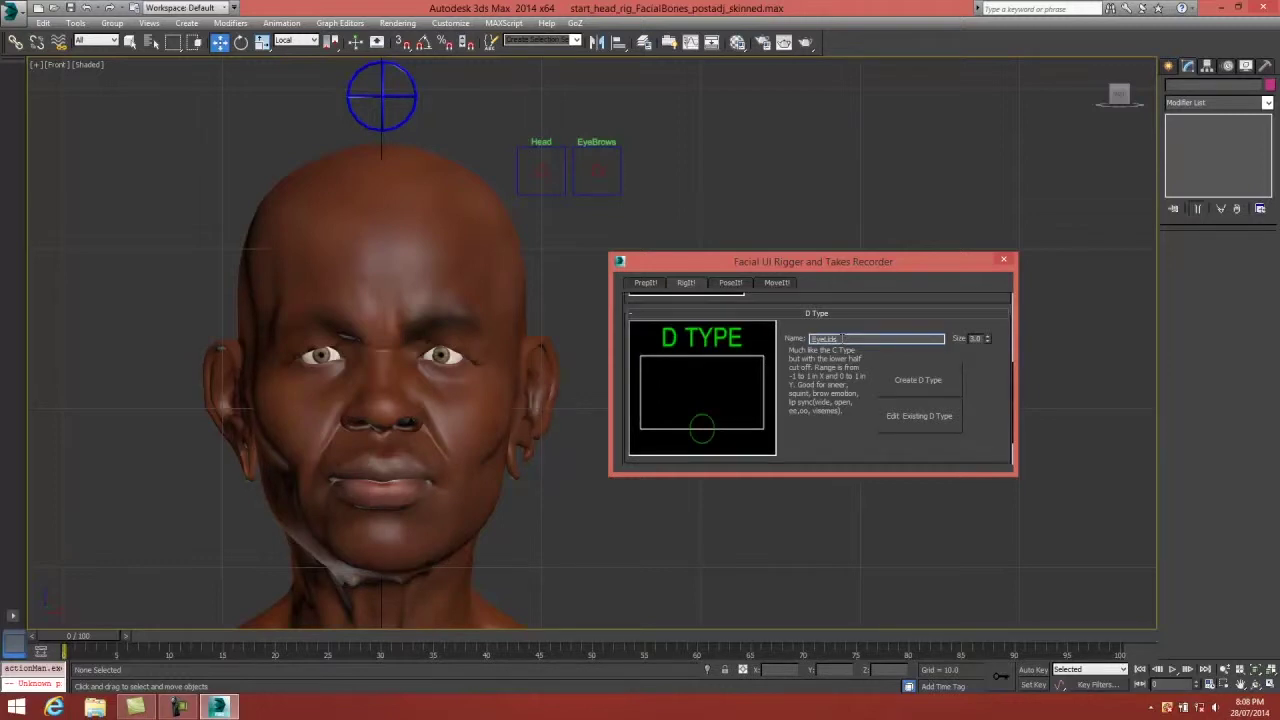
left_click(905, 381)
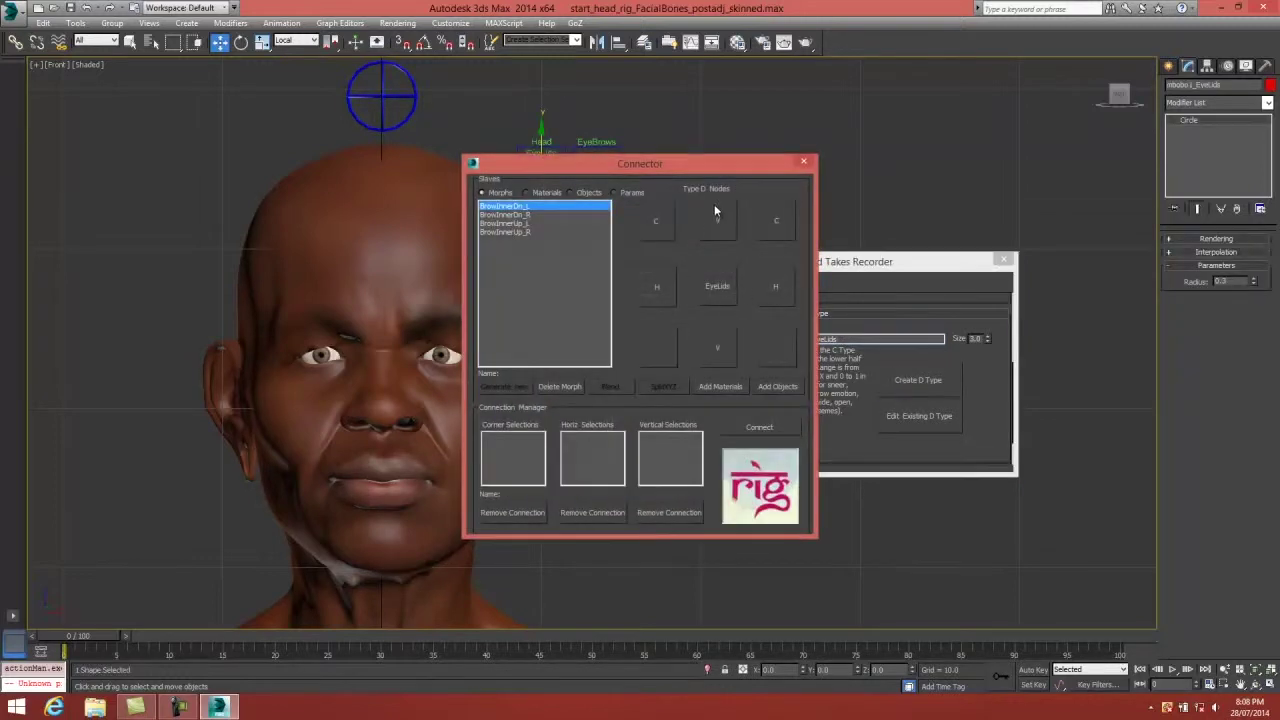
Move the Connector window clear of the controls, select the collar control, and unhide the eye controls.
left_click_drag(708, 172, 847, 128)
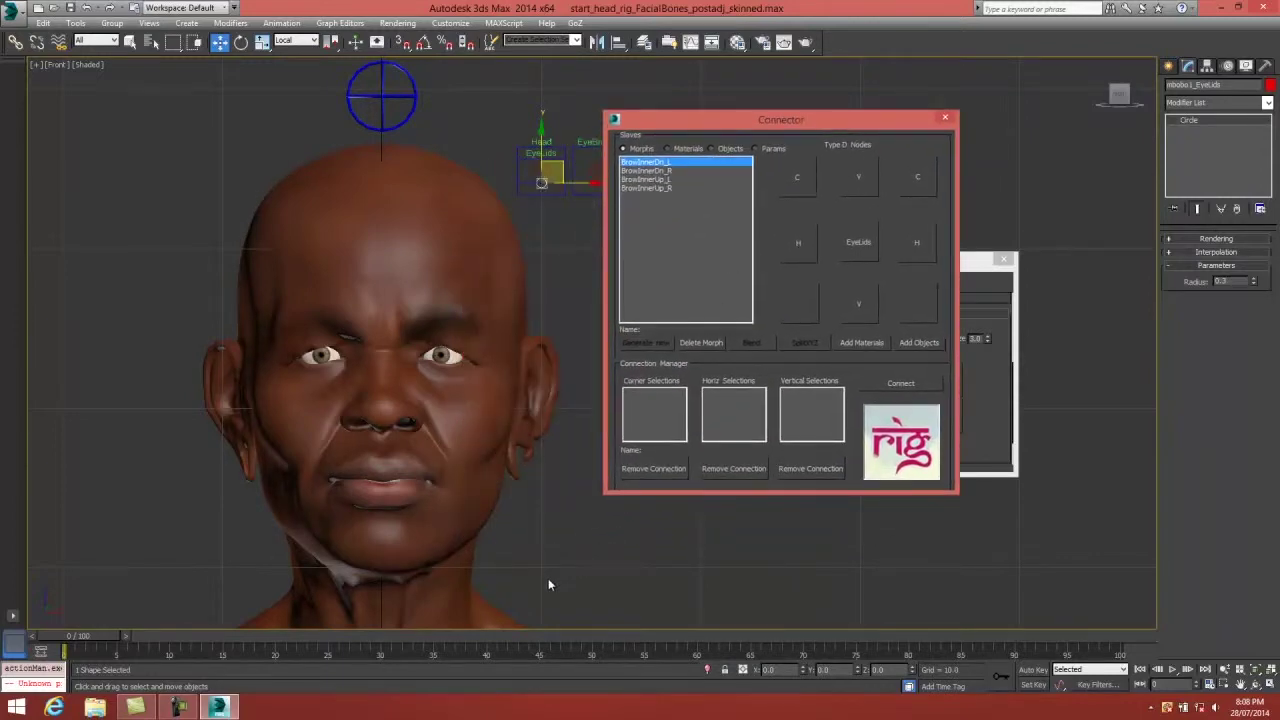
middle_click_drag(548, 585, 514, 493)
left_click(519, 589)
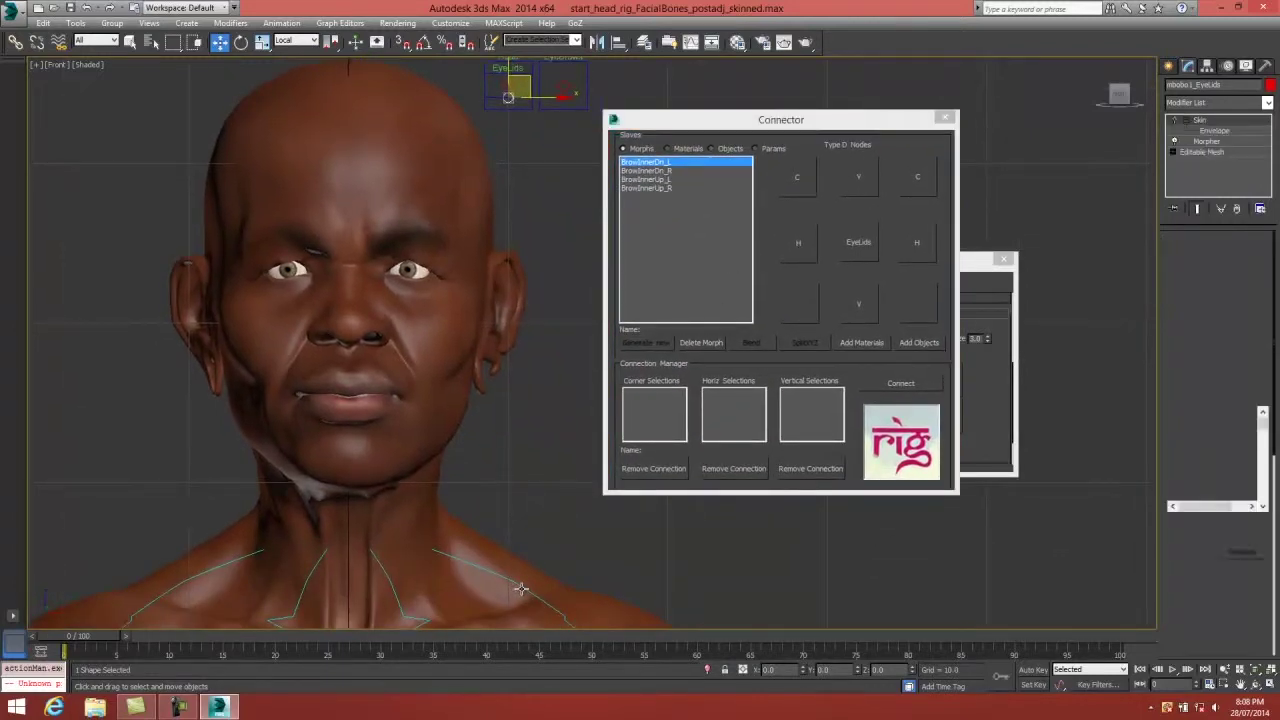
left_click(520, 585)
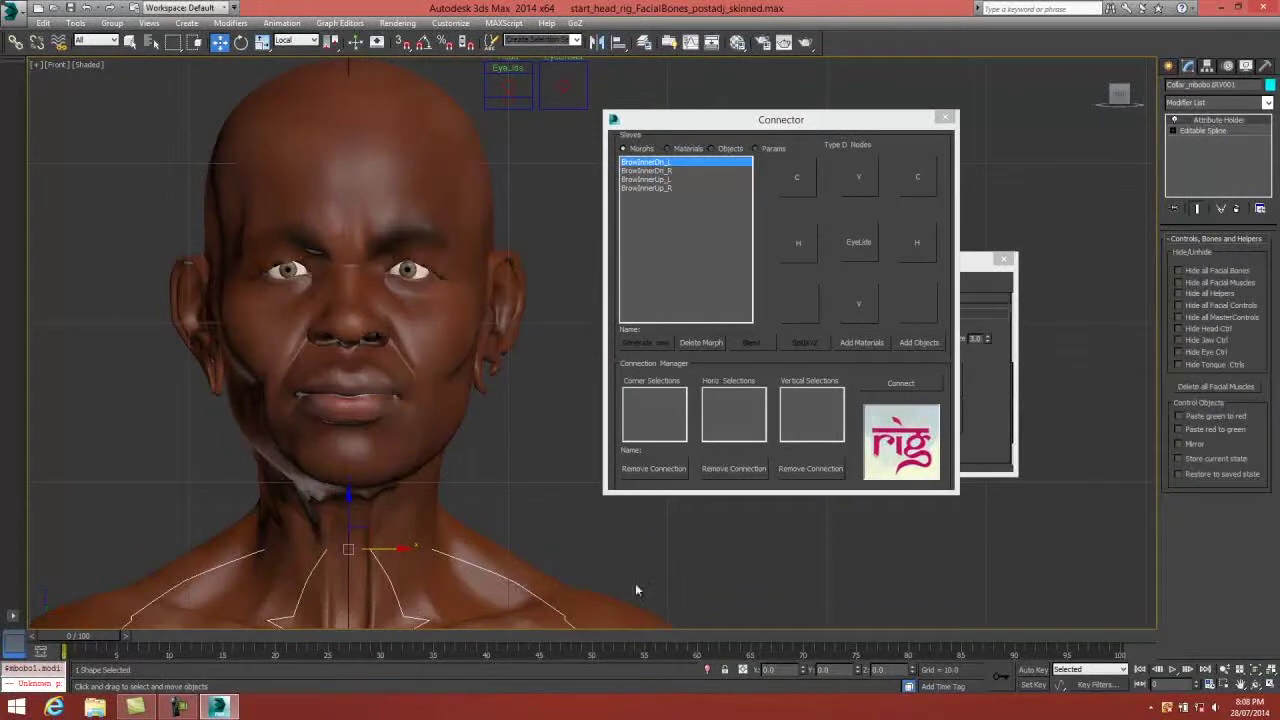
left_click(1179, 352)
middle_click_drag(583, 462, 580, 480)
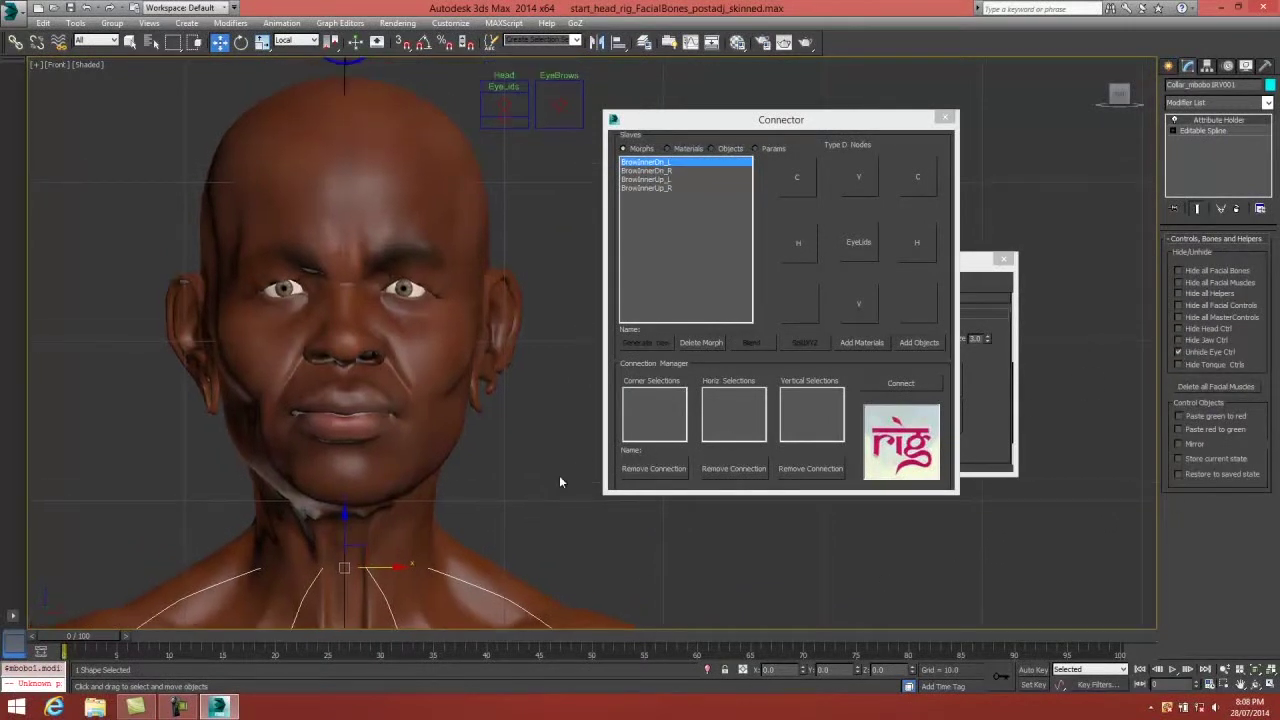
left_click(1179, 352)
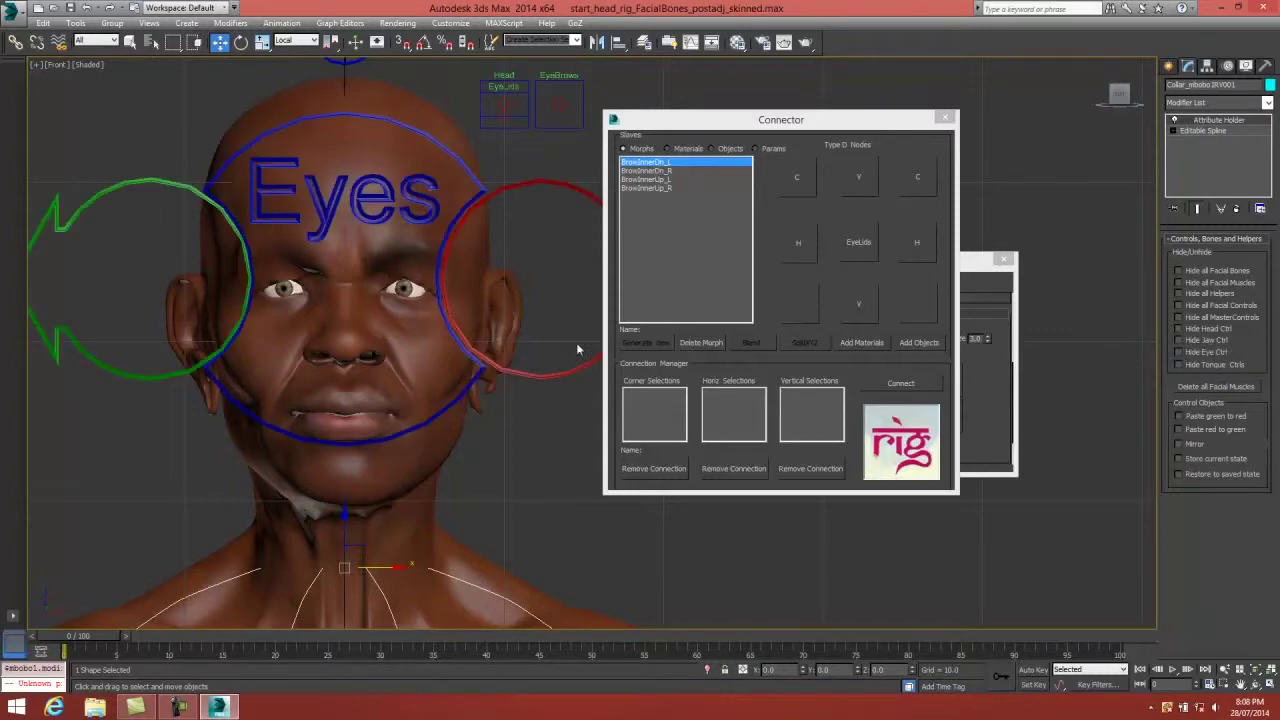
Add the left eye control's UprLid and LwrLid attributes to the Connector's slaves by setting their limits.
left_click(913, 343)
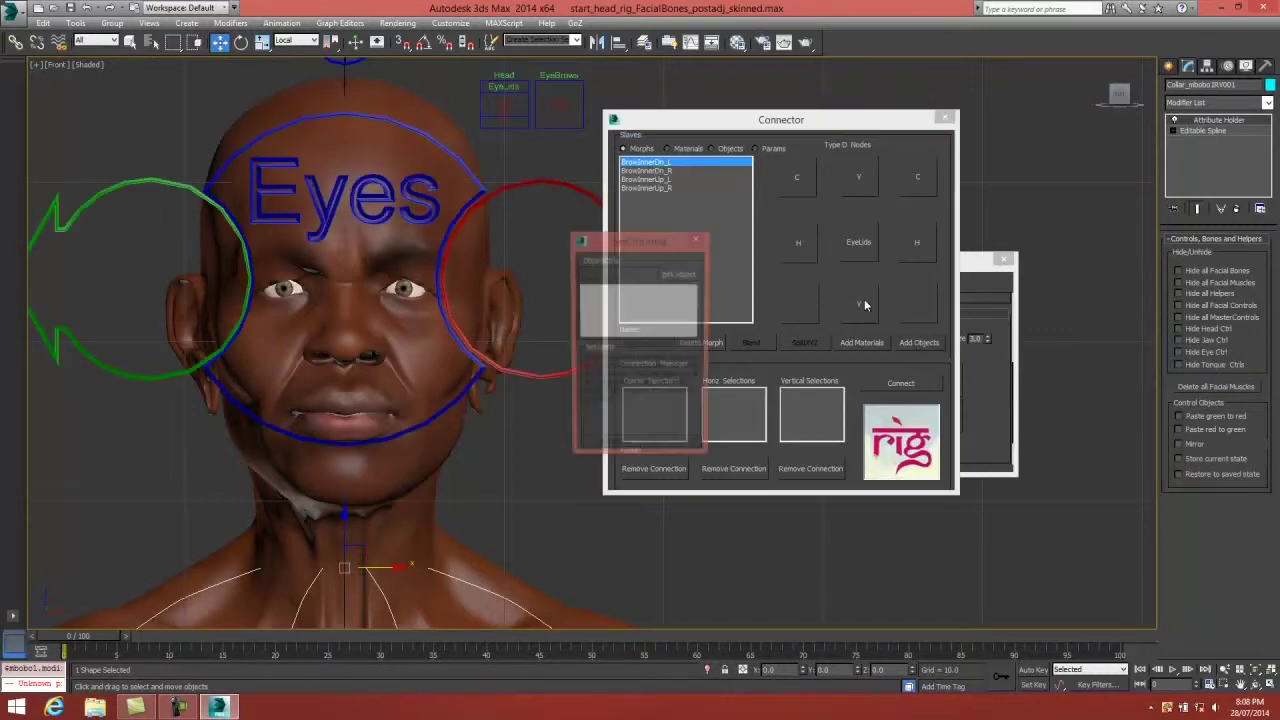
left_click(681, 274)
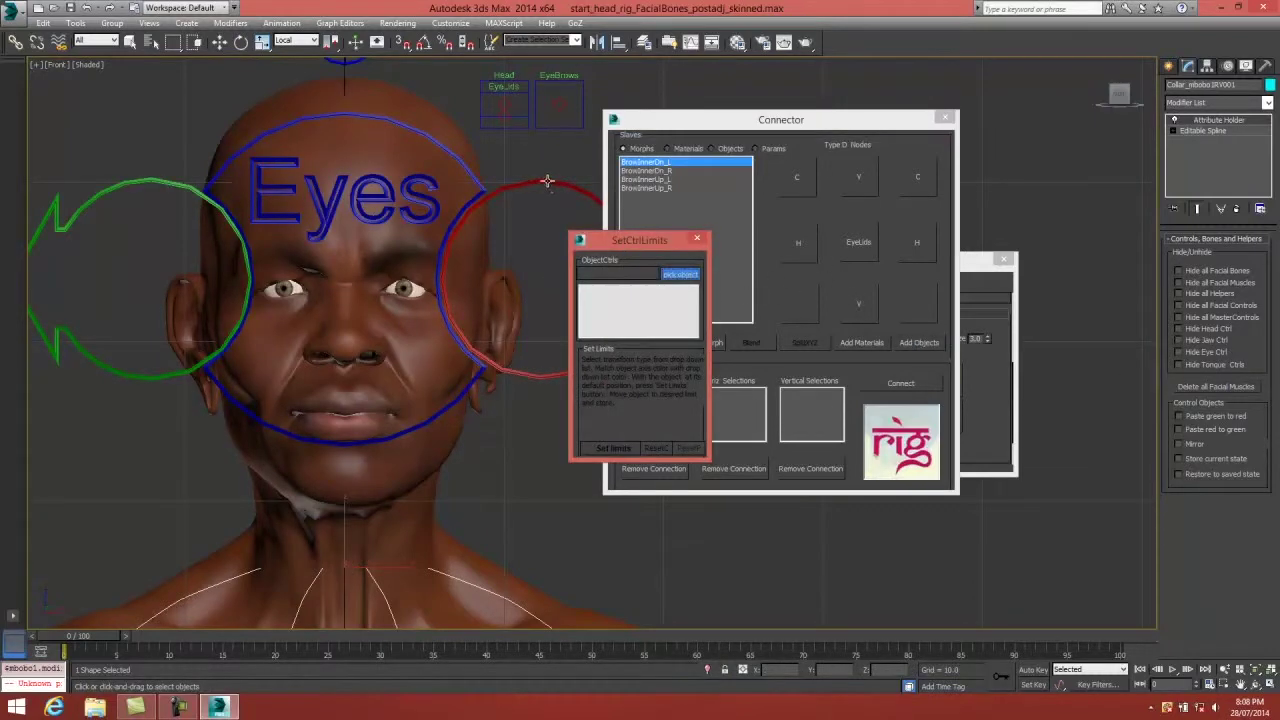
left_click(603, 217)
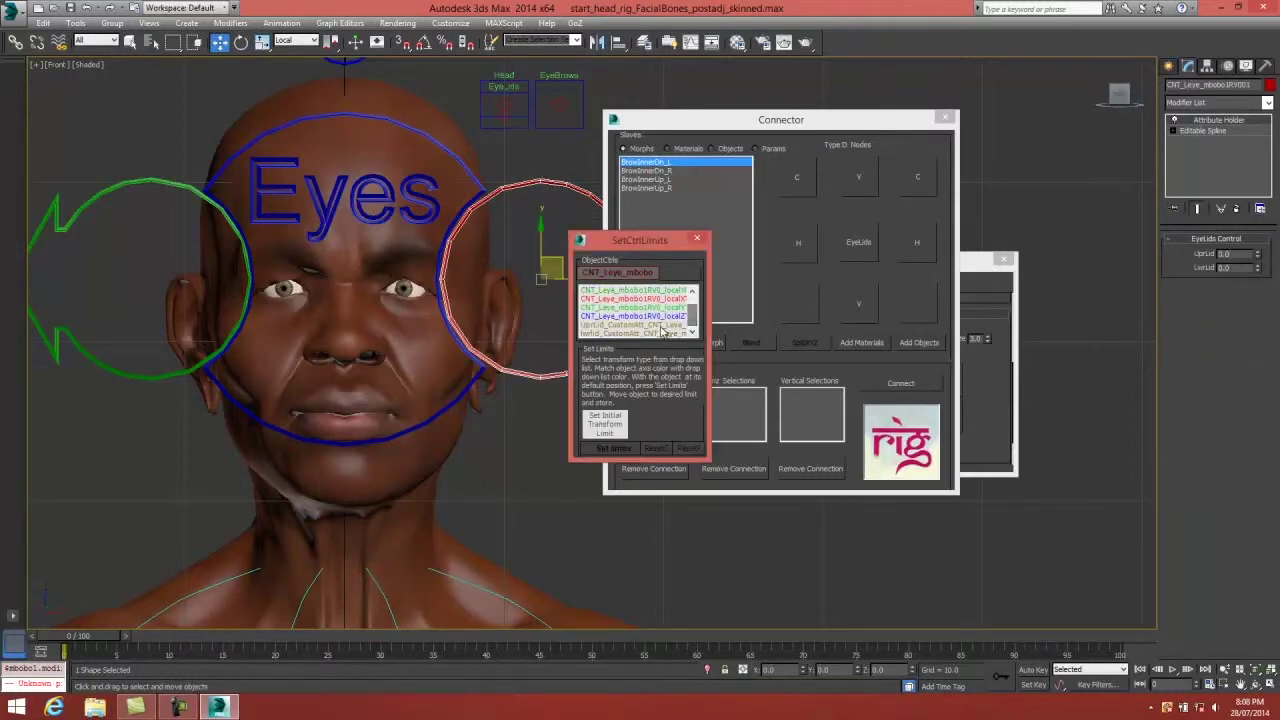
left_click(632, 325)
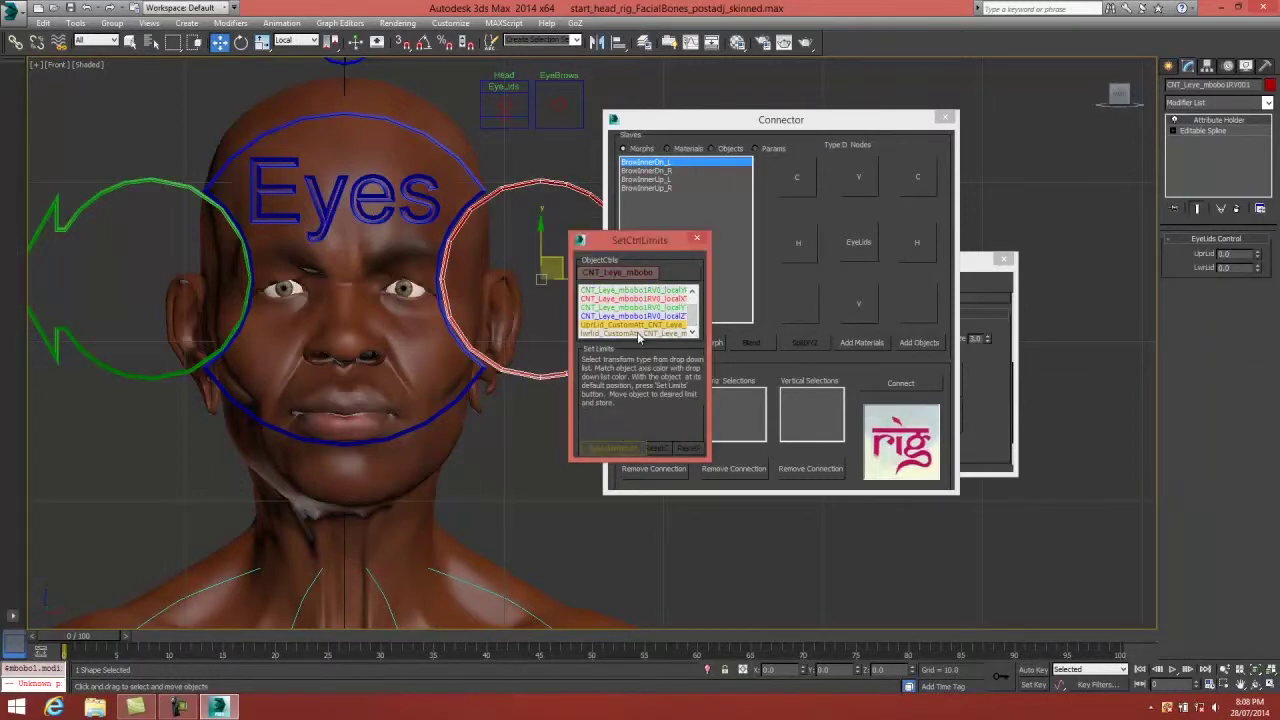
left_click(615, 449)
left_click(625, 333)
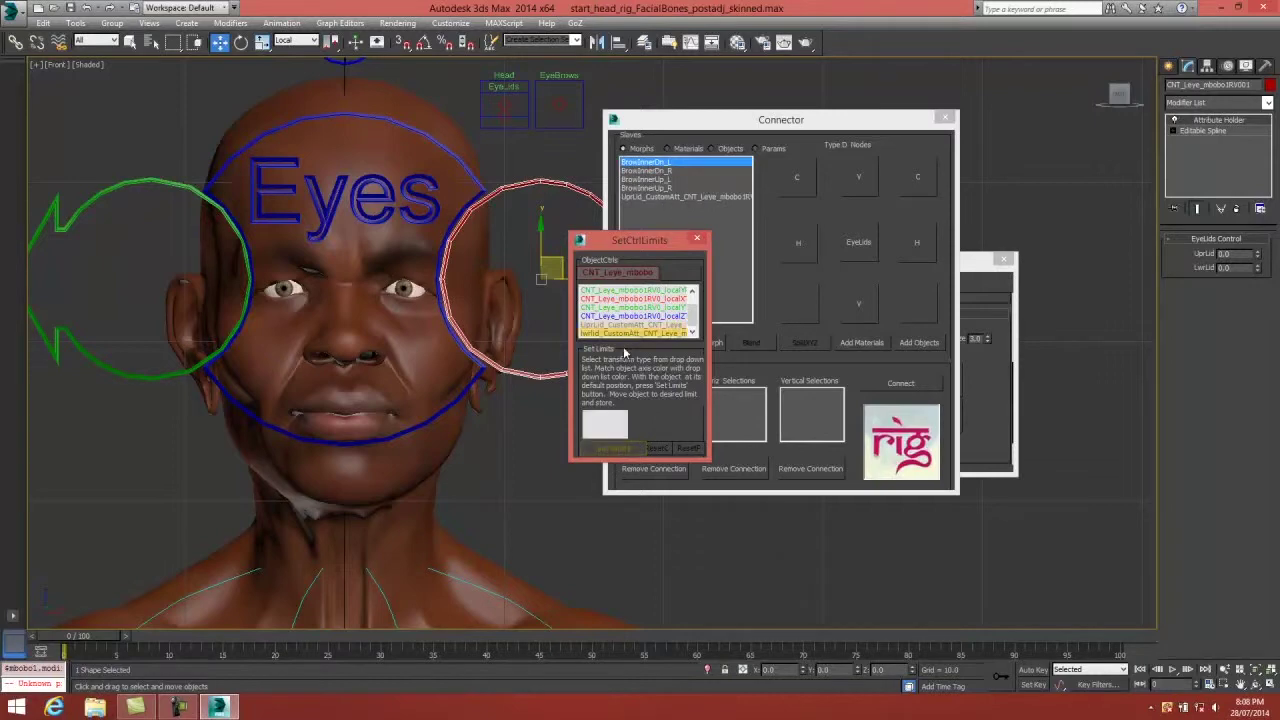
left_click(615, 449)
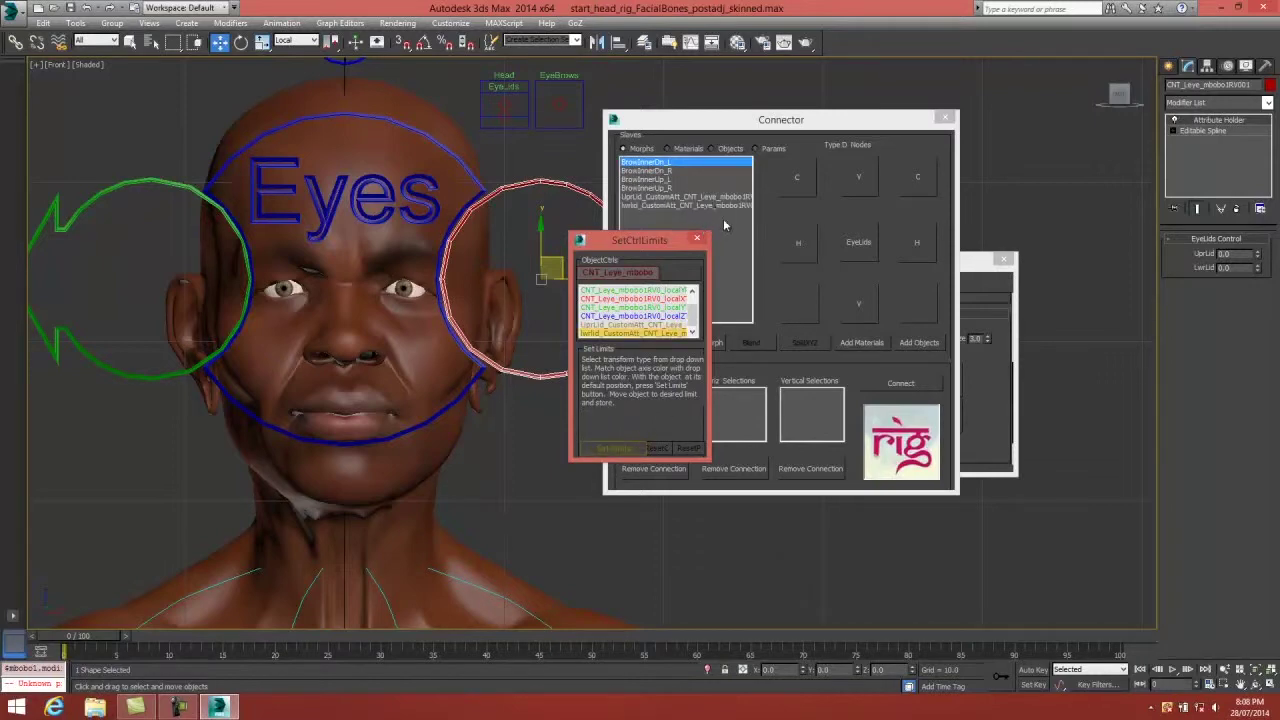
Add the right eye control's UprLid and LwrLid attributes to the slaves by setting their limits, and close SetCtrlLimits.
left_click(914, 343)
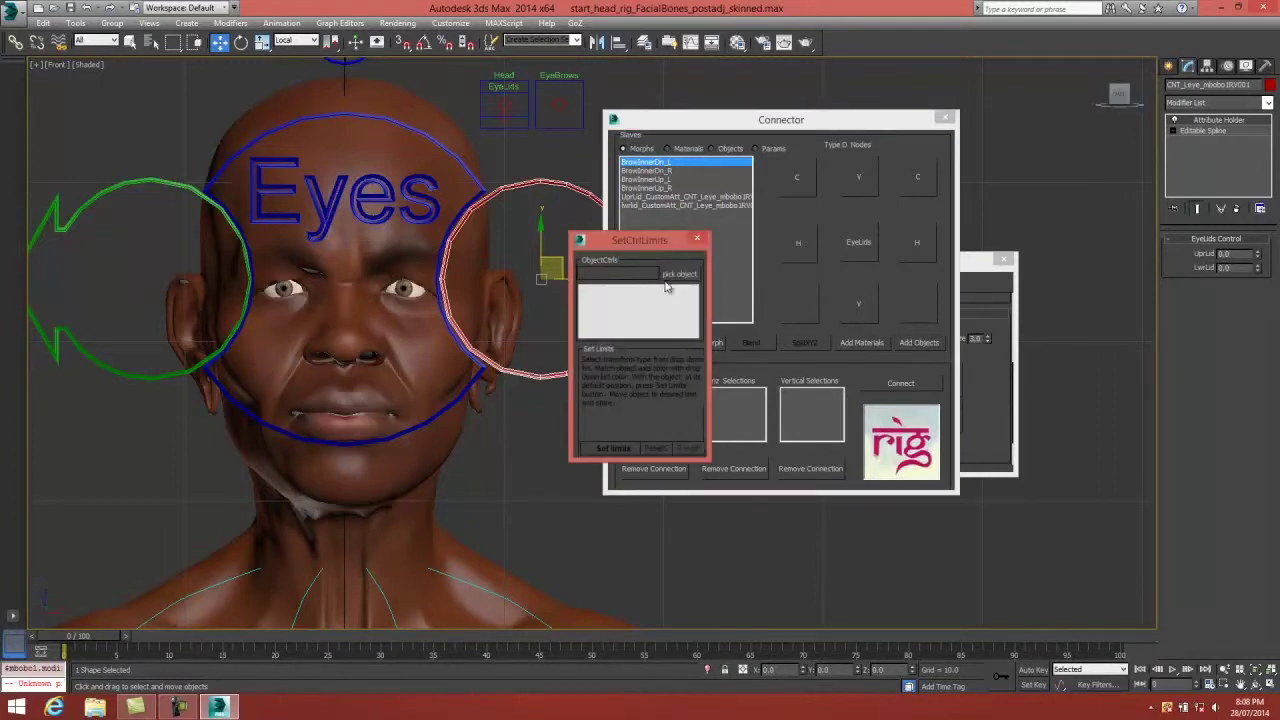
left_click(155, 180)
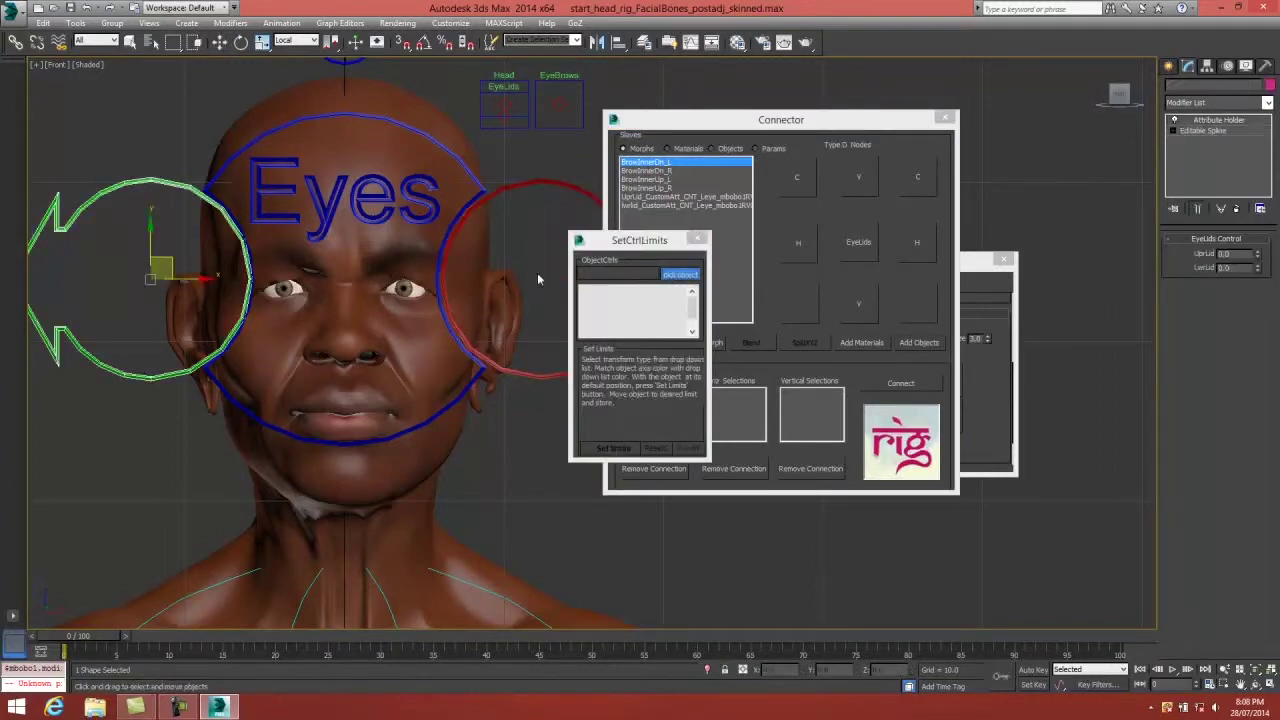
left_click(660, 326)
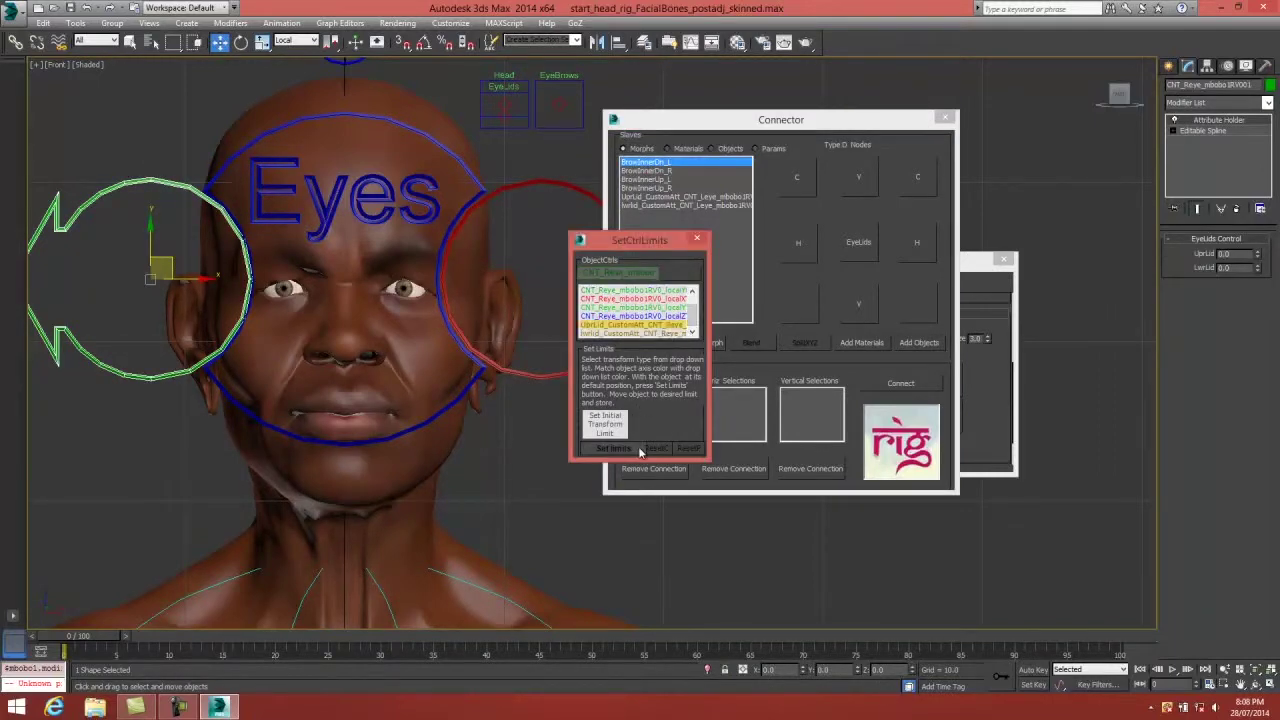
left_click(631, 443)
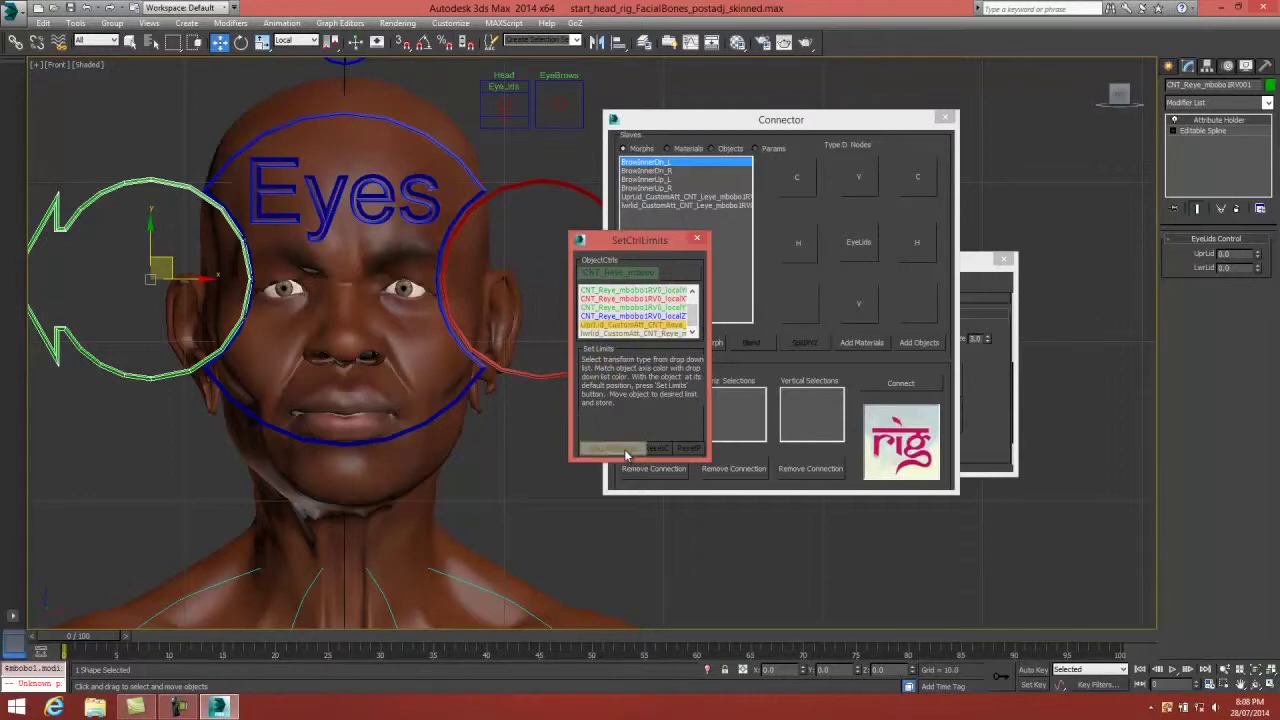
left_click(638, 333)
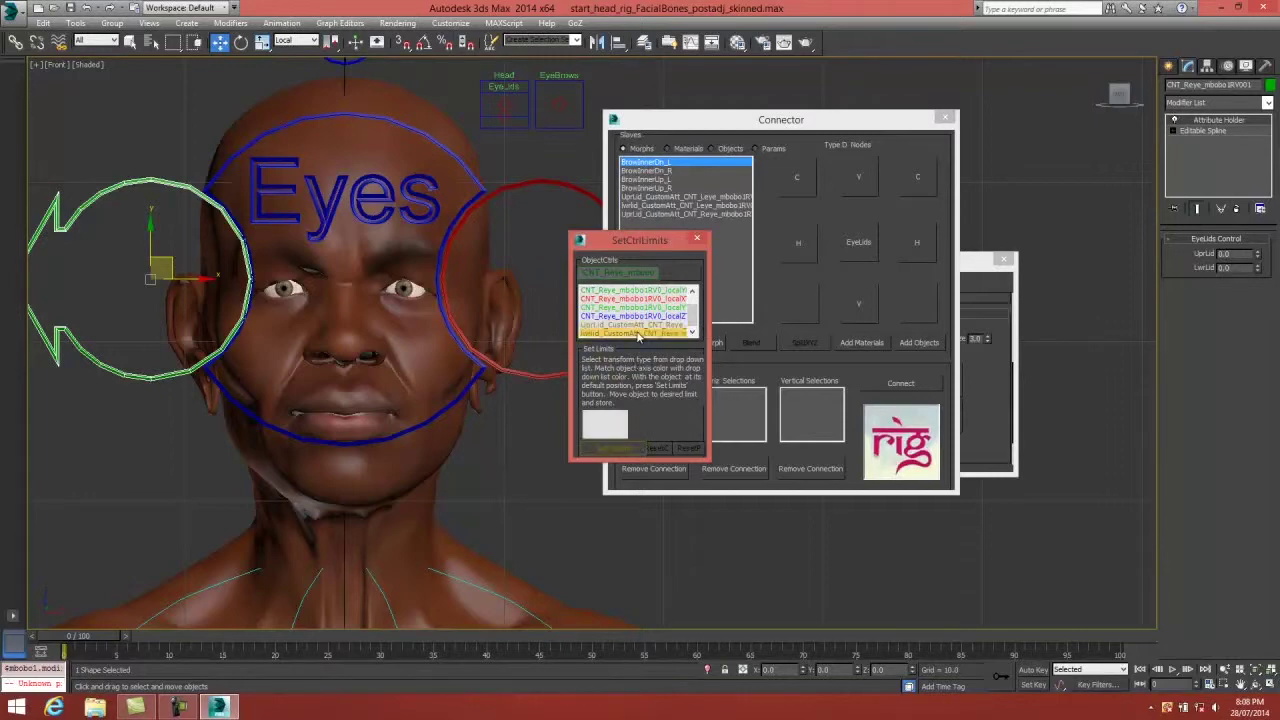
left_click(640, 447)
left_click(697, 240)
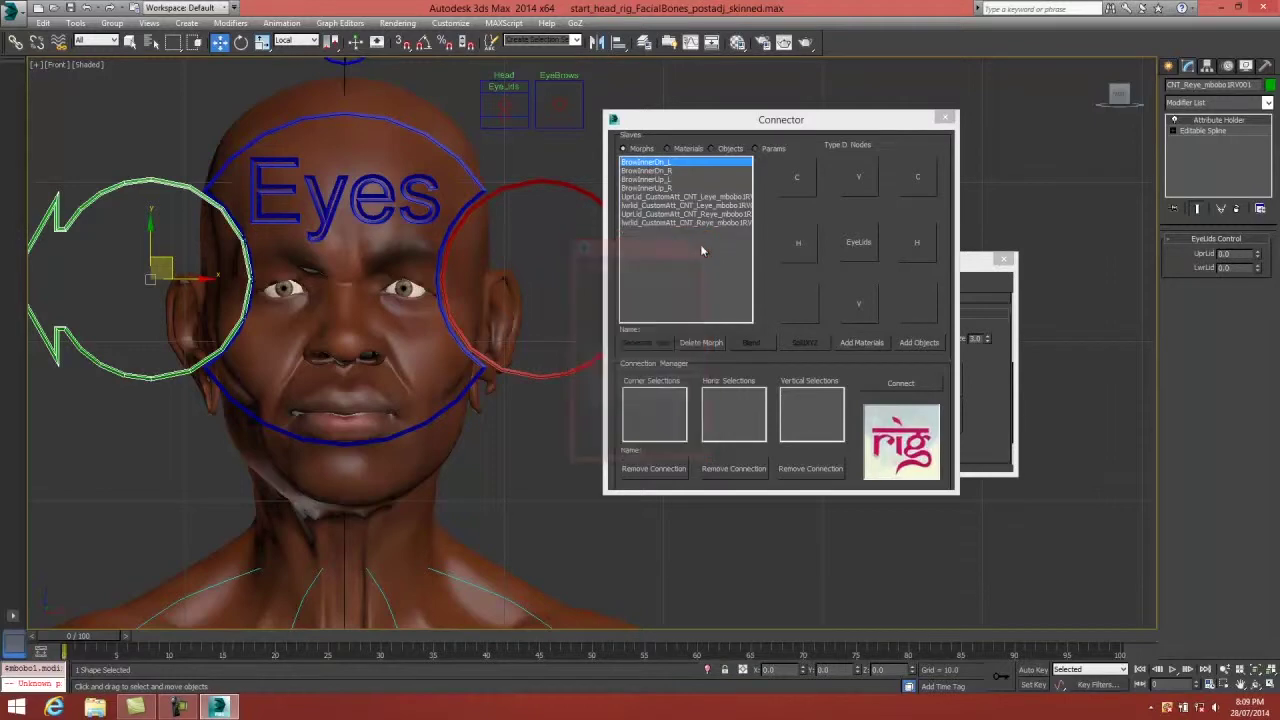
Assign the left eye's UprLid and LwrLid attributes to the upper-right corner node of the EyeLids control.
left_click(702, 198)
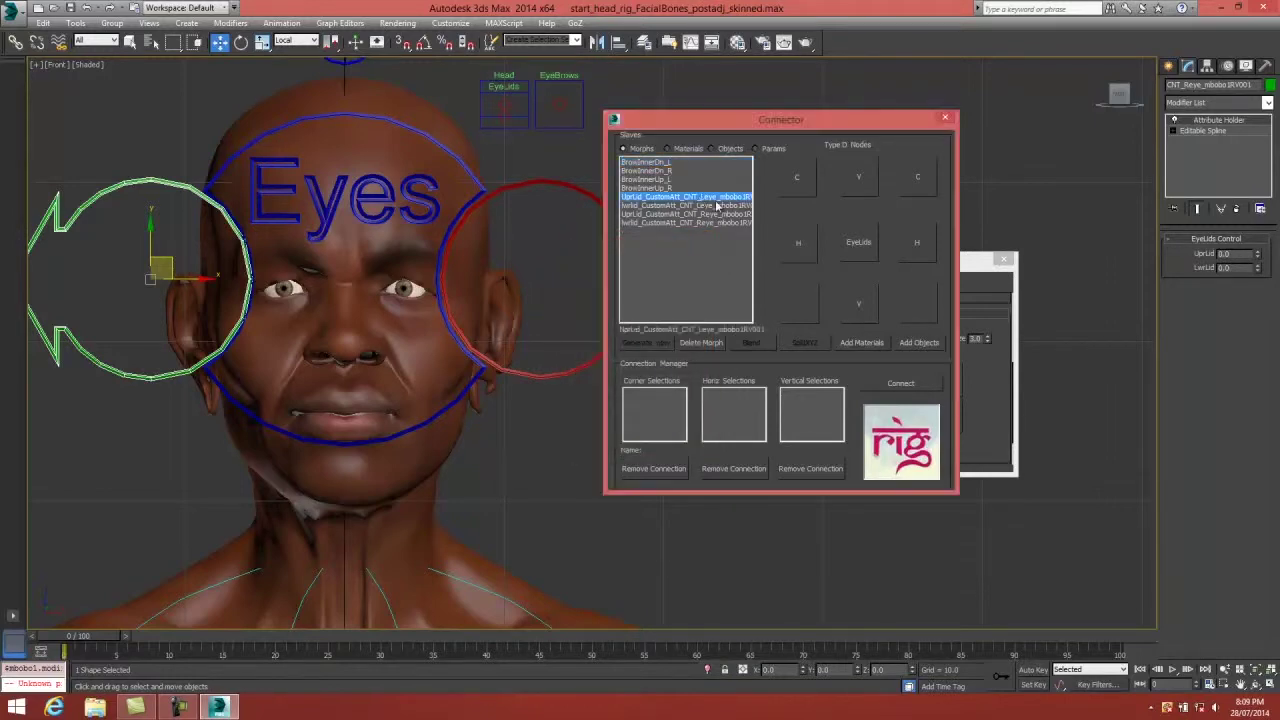
left_click(918, 180)
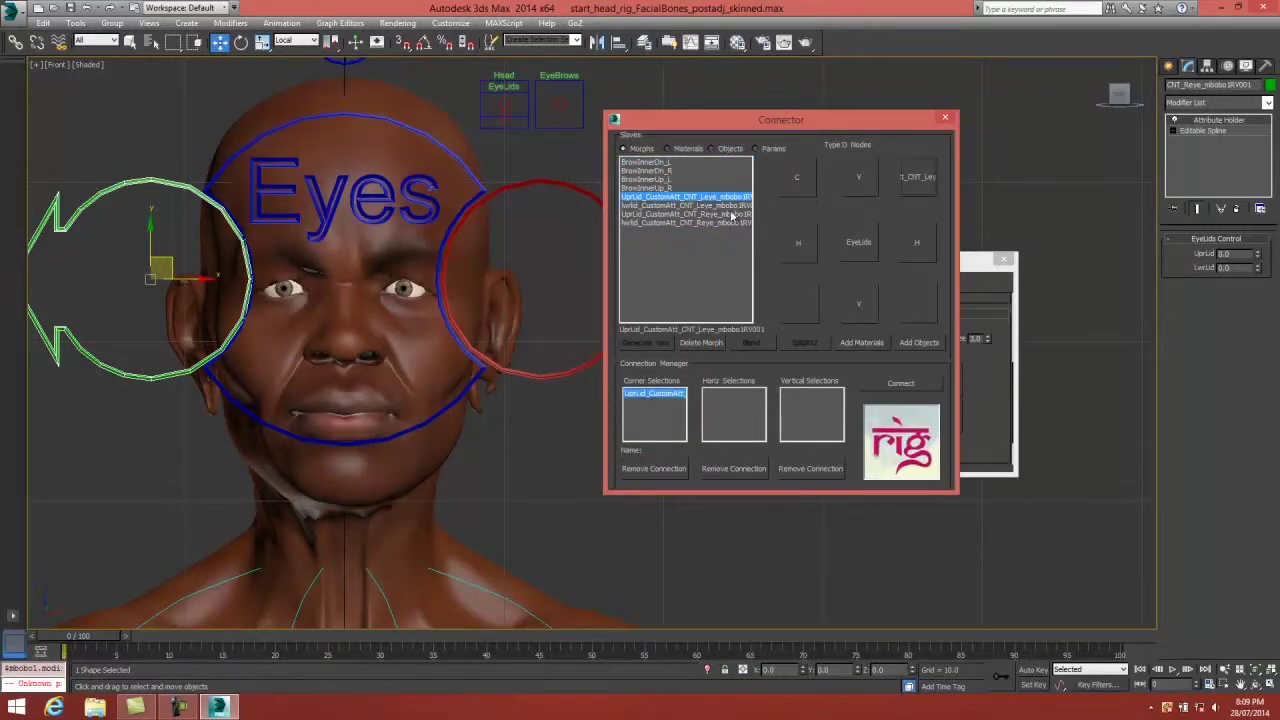
left_click(727, 206)
left_click(910, 187)
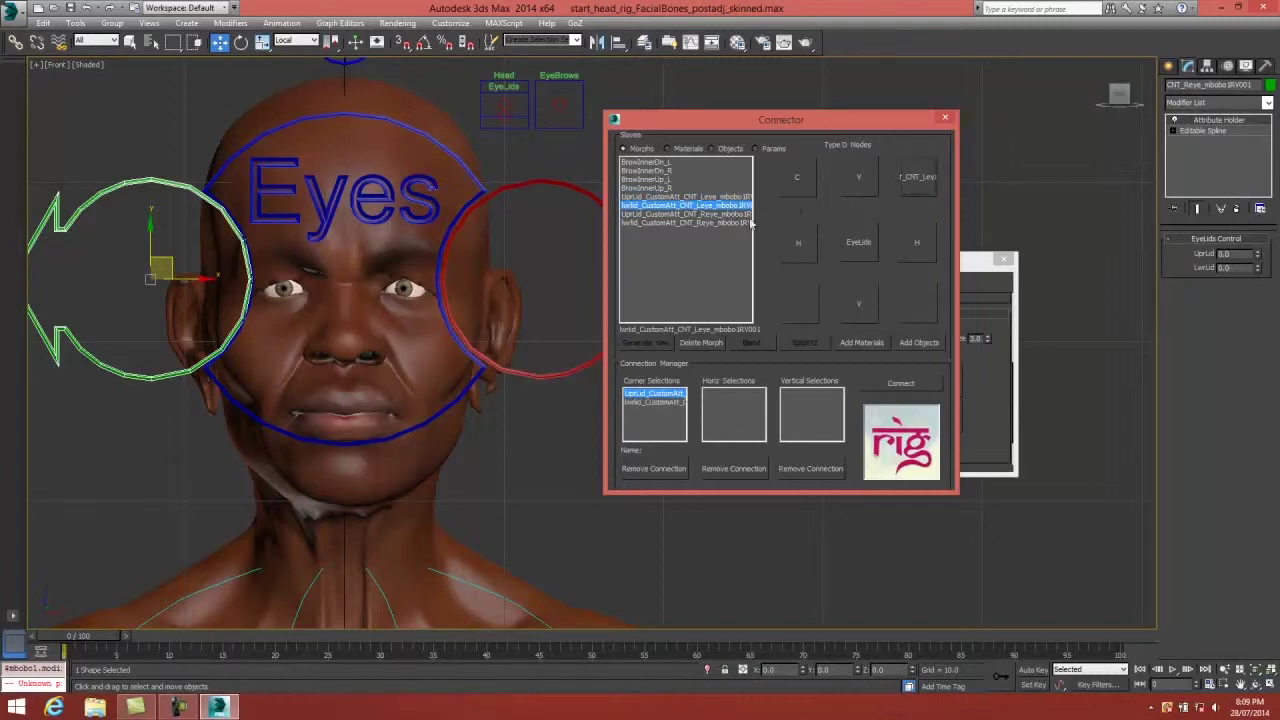
Assign the right eye's UprLid and LwrLid attributes to the upper-left corner node of the EyeLids control.
left_click(722, 214)
left_click(797, 178)
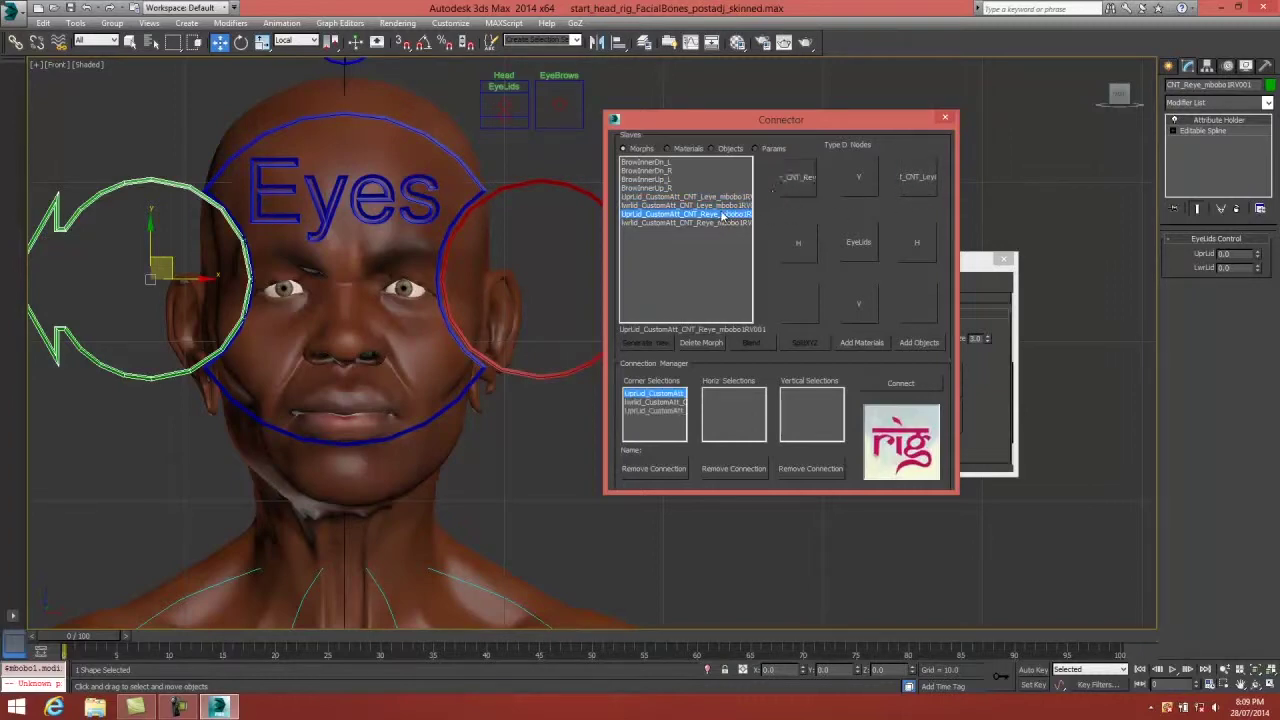
left_click(718, 226)
left_click(797, 178)
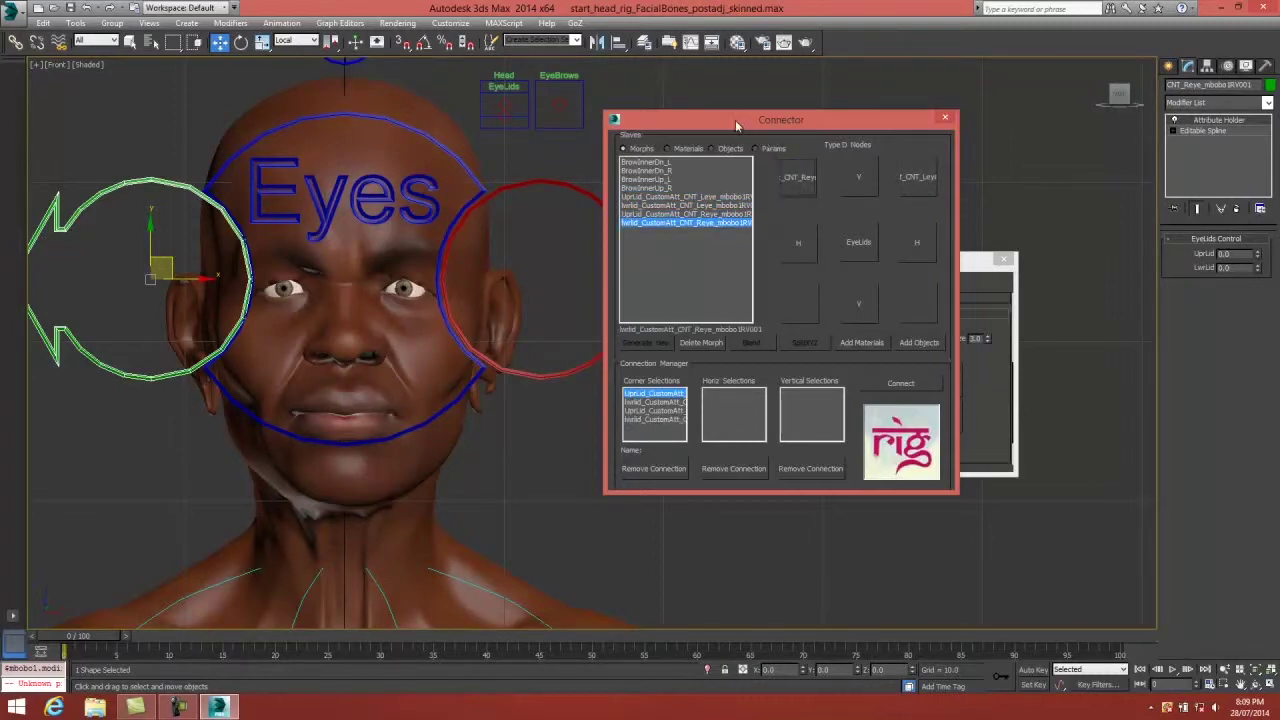
Position the EyeLids control frame directly below the EyeBrows control, keeping the Connector window clear of it.
left_click_drag(742, 123, 812, 183)
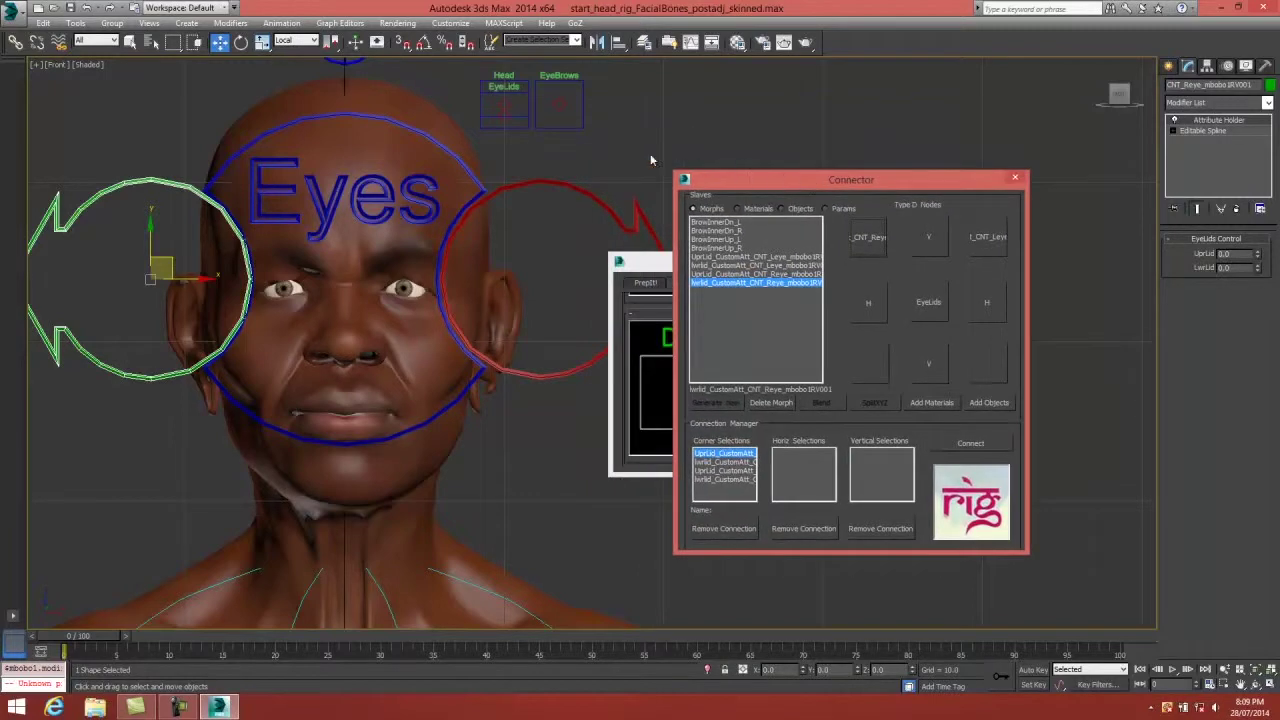
left_click(520, 117)
left_click_drag(526, 108, 581, 149)
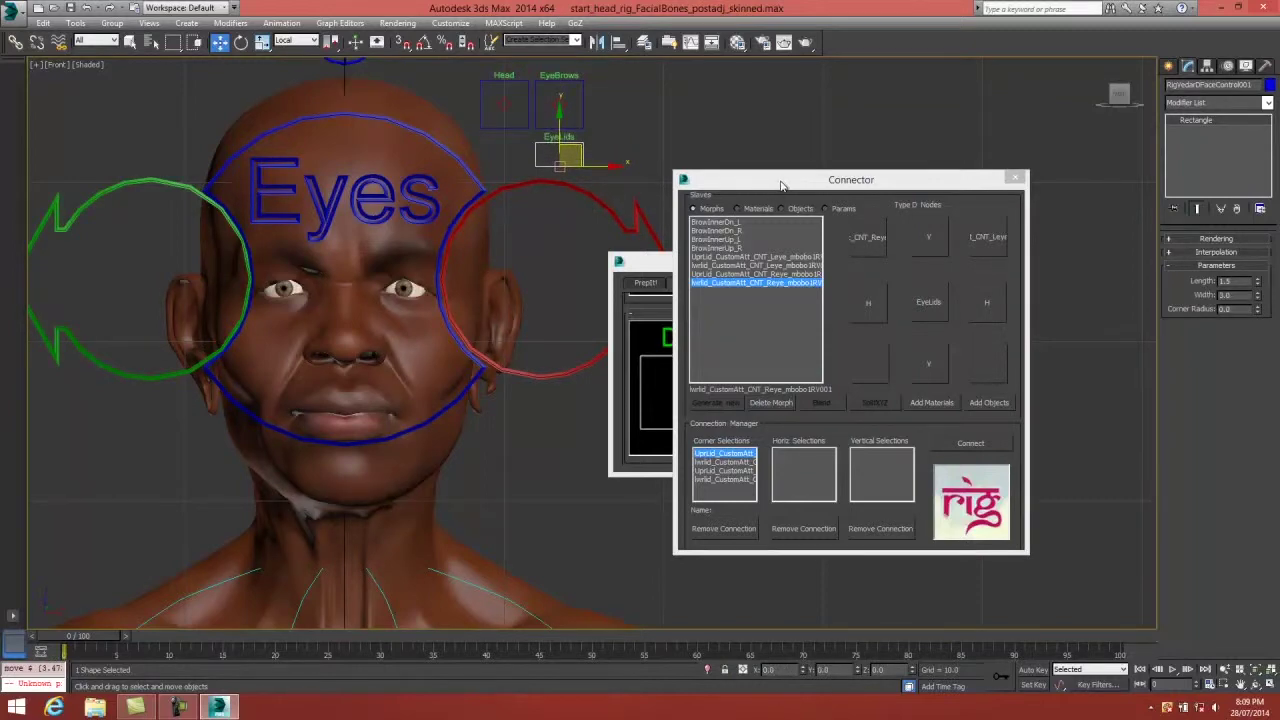
left_click_drag(782, 182, 794, 165)
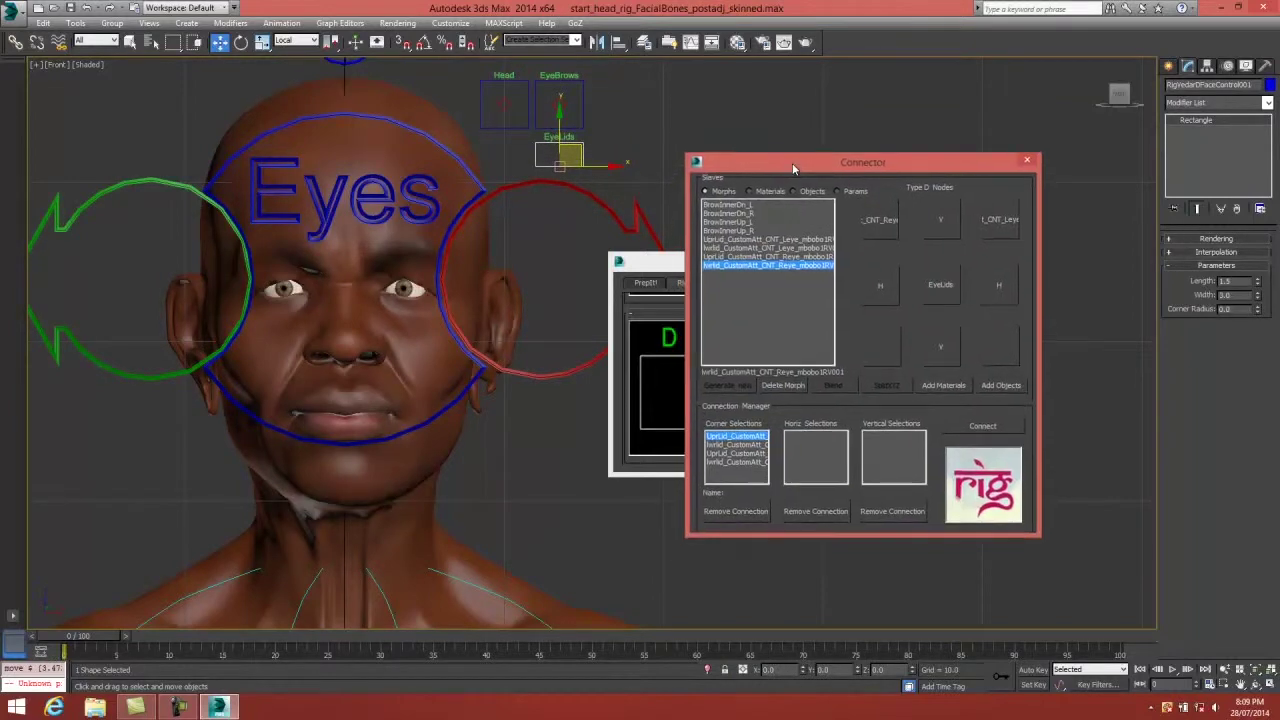
Add the head material's right-eye normal layer (Layer 2) from the Material Explorer to the EyeLids control's upper-left corner node.
left_click(944, 385)
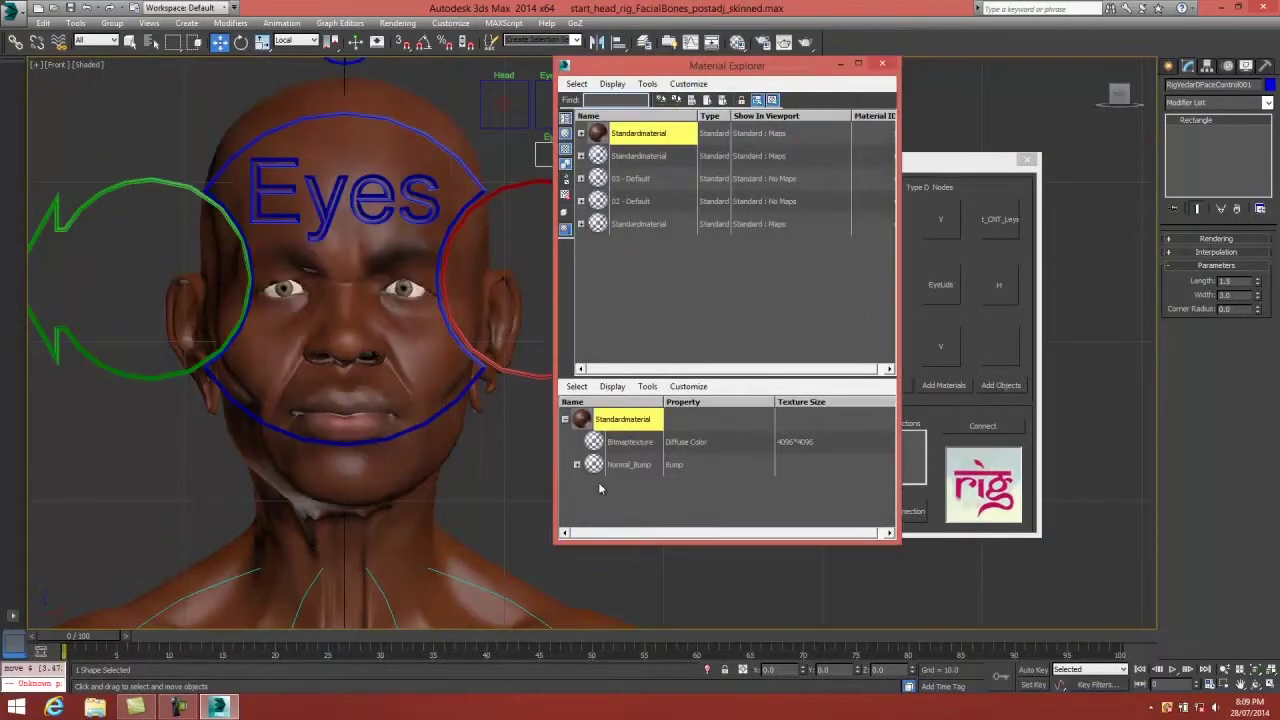
left_click(576, 464)
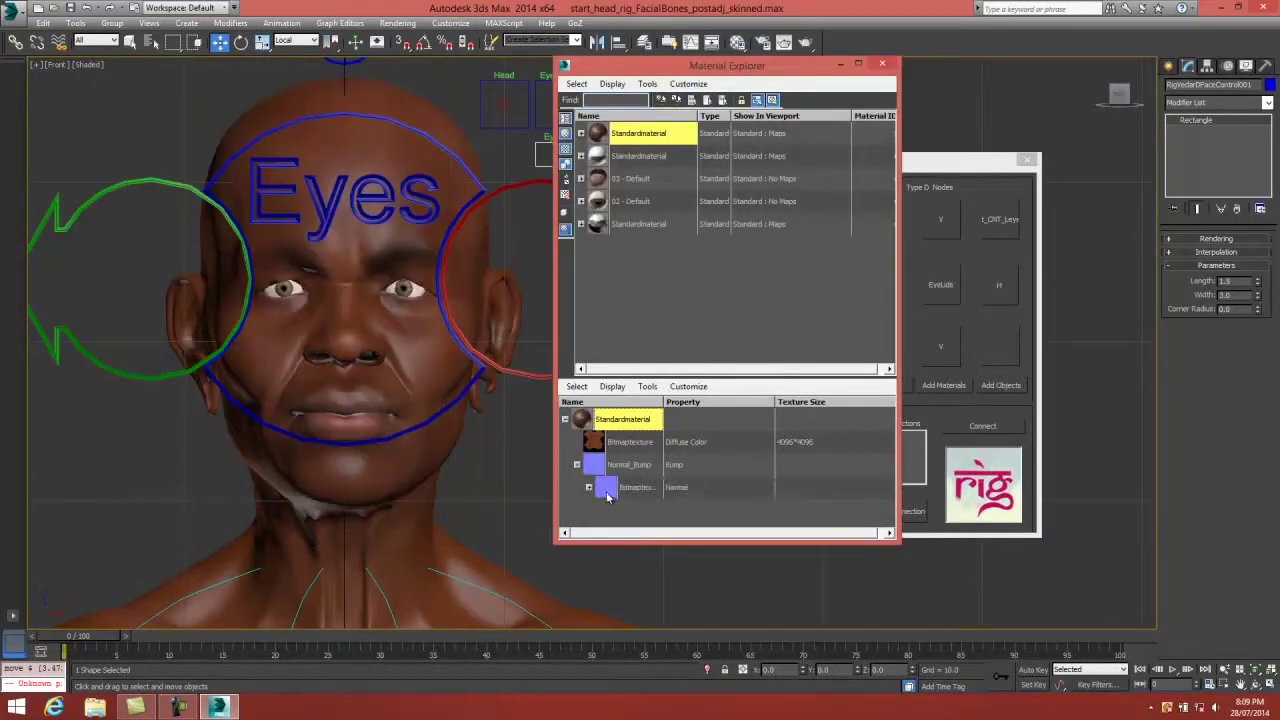
left_click(588, 487)
scroll(896, 462, "down", 2)
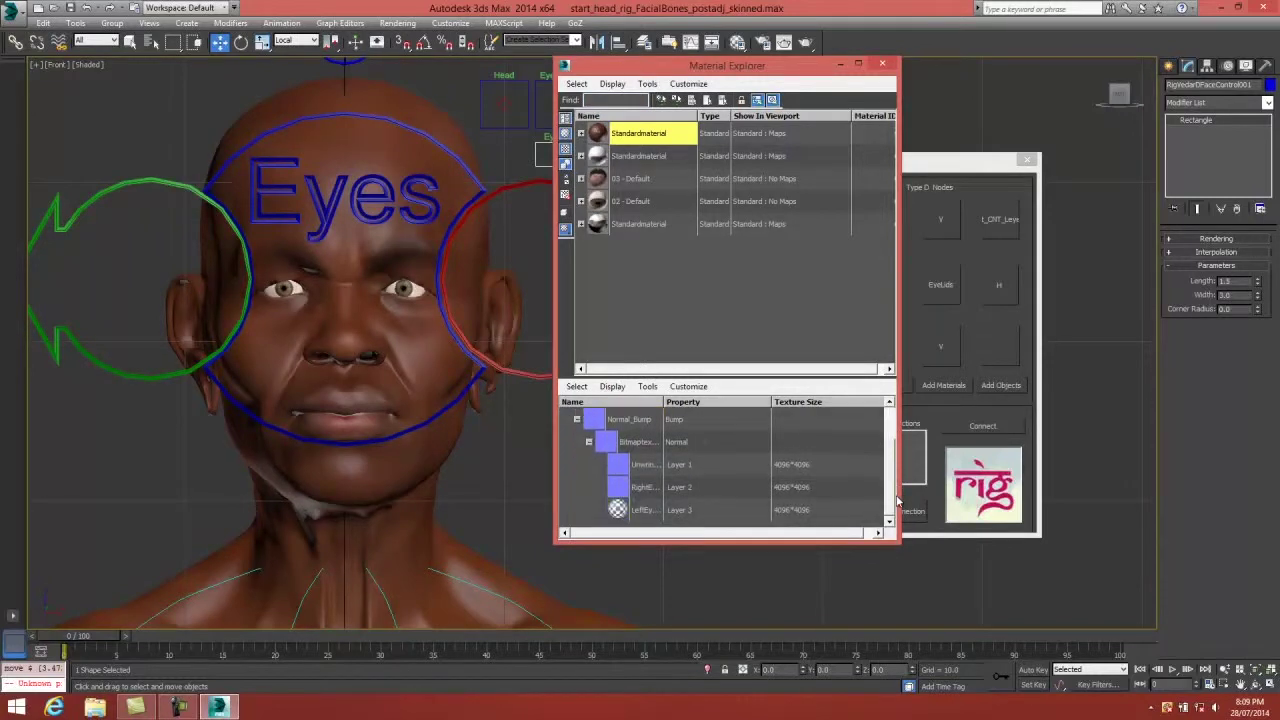
left_click(625, 494)
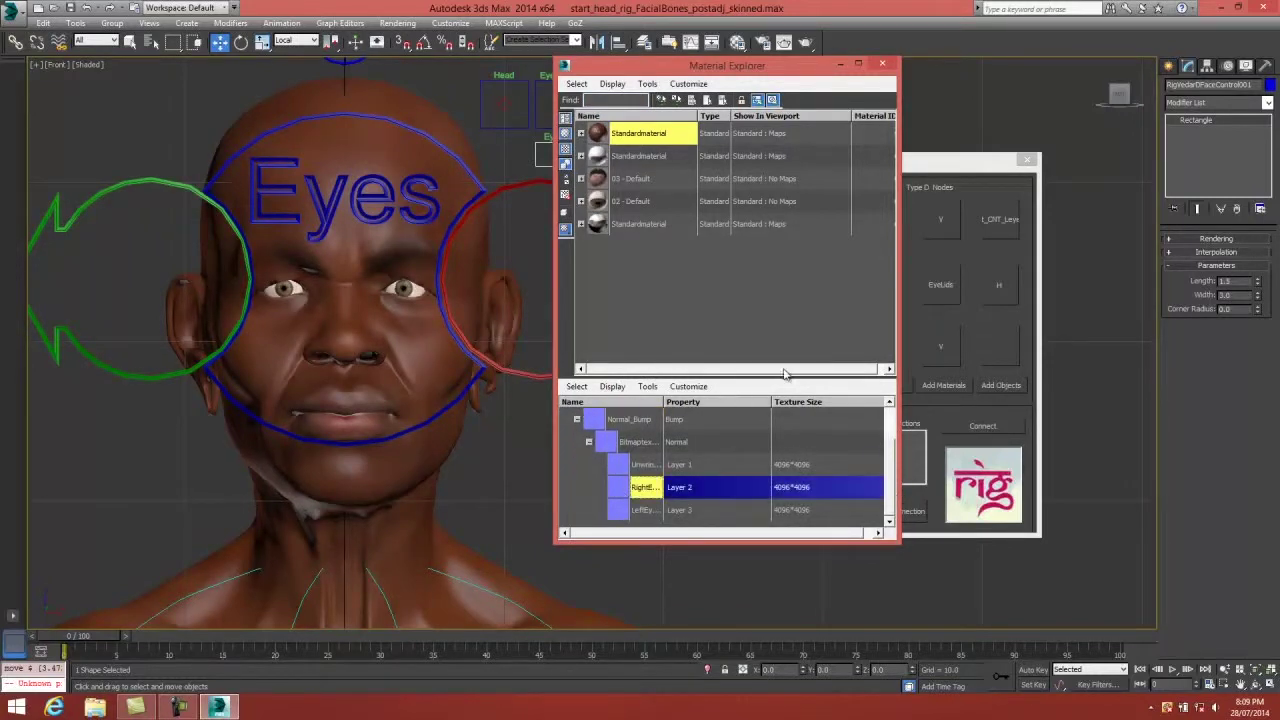
left_click_drag(930, 162, 1108, 223)
left_click(1060, 296)
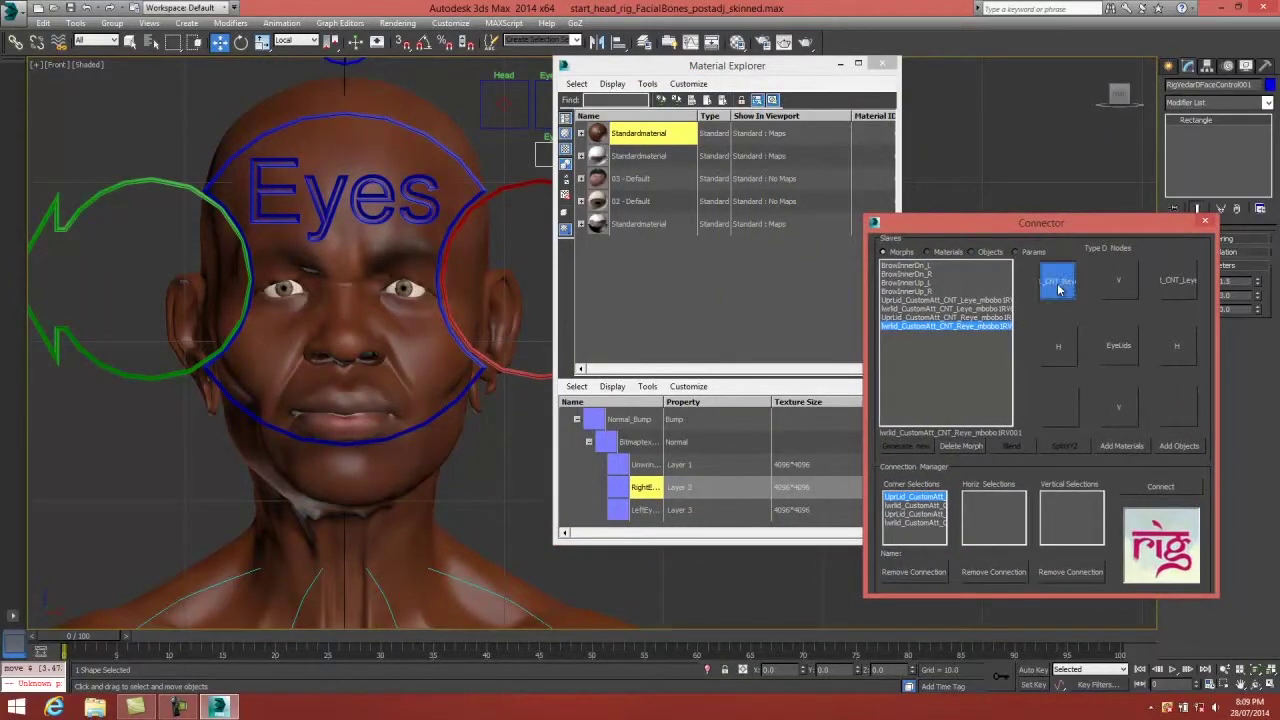
Assign the left-eye normal layer (Layer 3) to the upper-right corner node of the EyeLids control and close the Material Explorer.
left_click(628, 512)
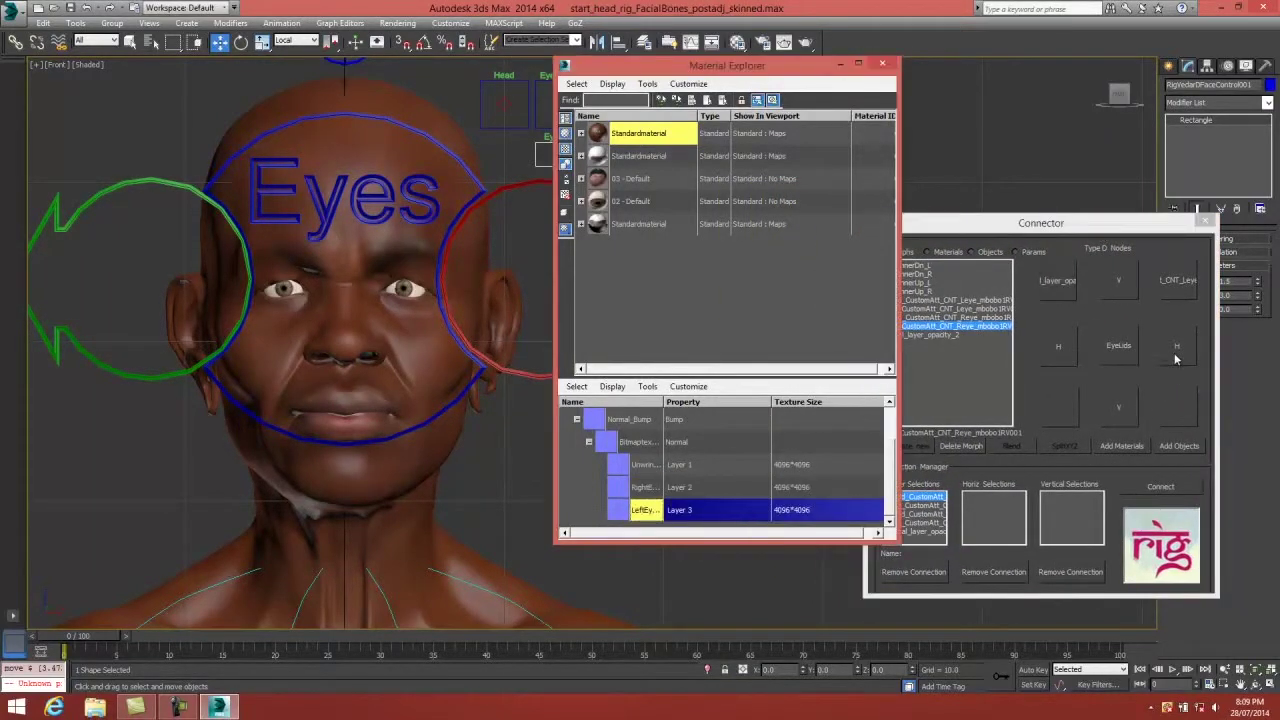
left_click(1178, 284)
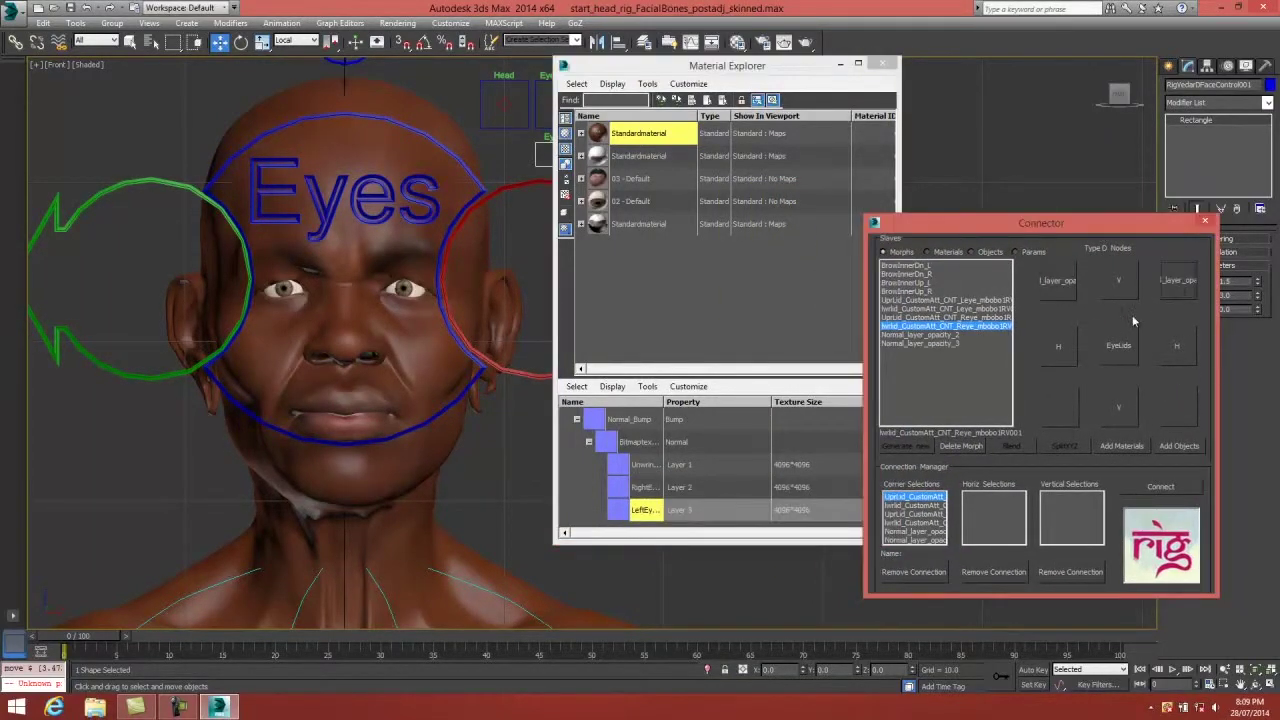
left_click(881, 63)
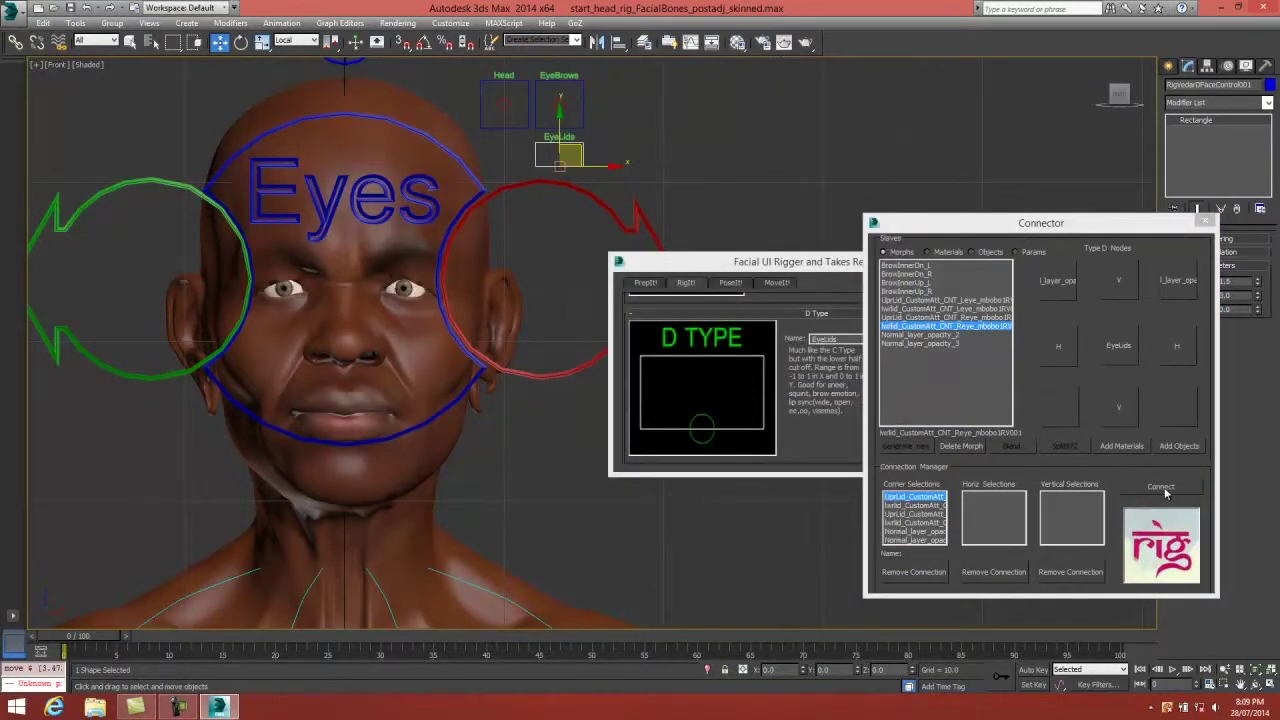
Connect all assigned slaves to the EyeLids control and move the Connector window clear of the control's weight settings.
left_click(1165, 489)
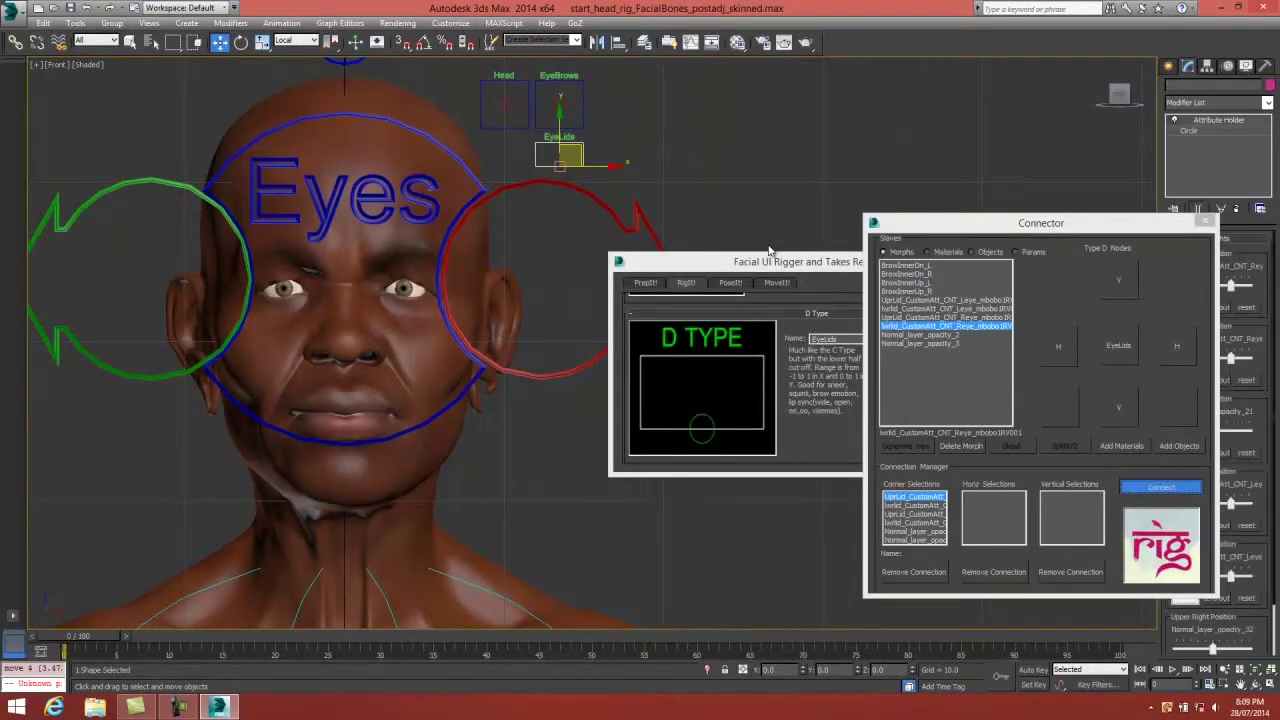
left_click_drag(967, 231, 644, 279)
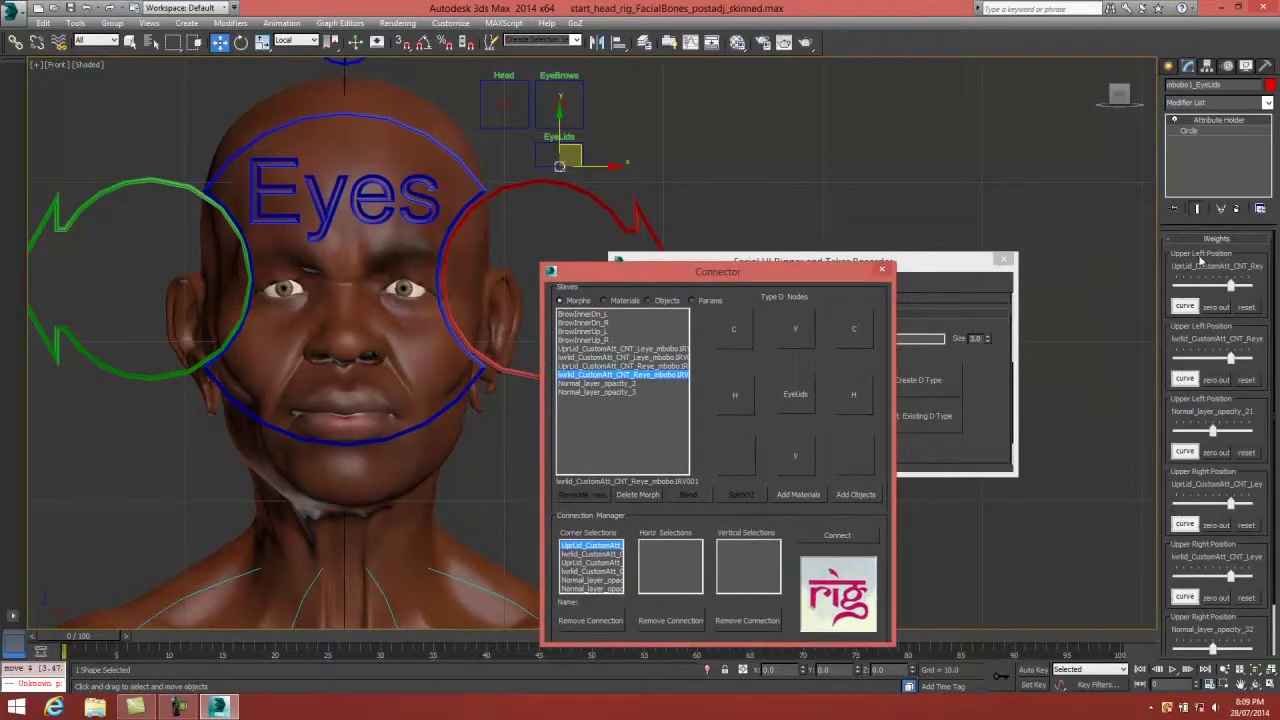
scroll(1275, 307, "down", 2)
scroll(1275, 307, "up", 1)
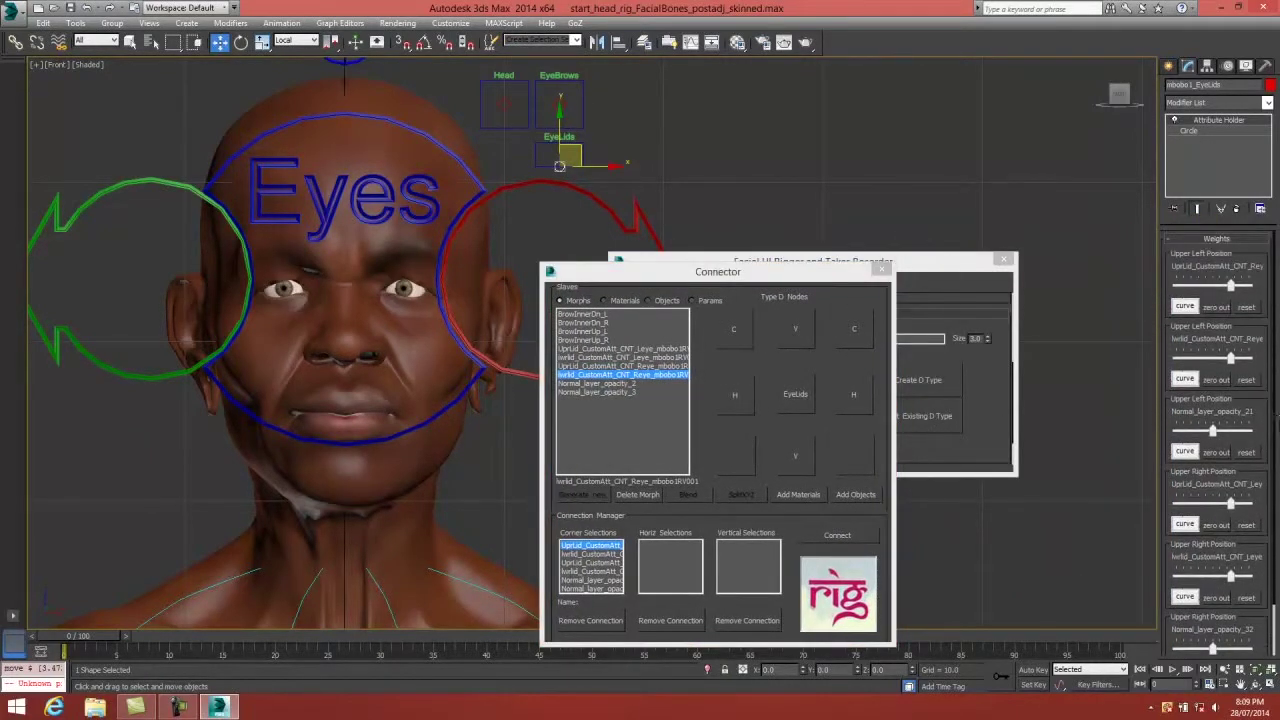
Test the EyeLids control by moving its joystick up inside the frame to close the eyelids.
left_click_drag(563, 169, 574, 143)
left_click(447, 163)
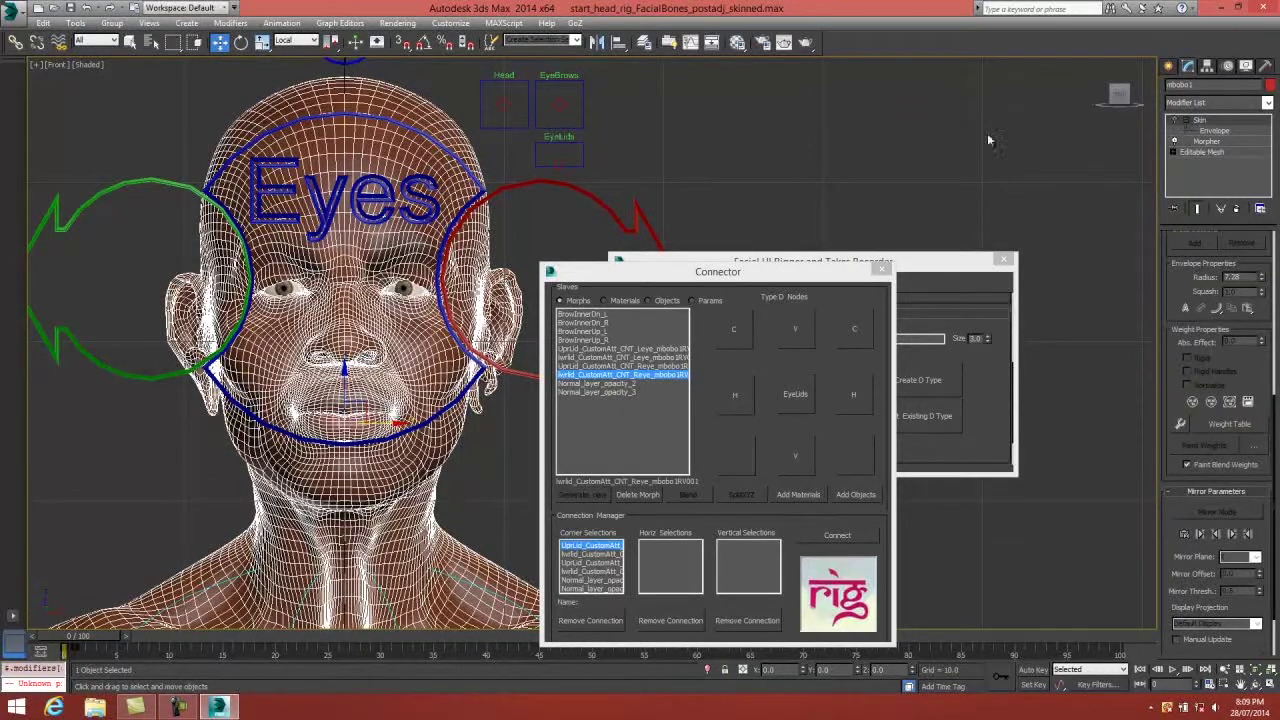
left_click(566, 157)
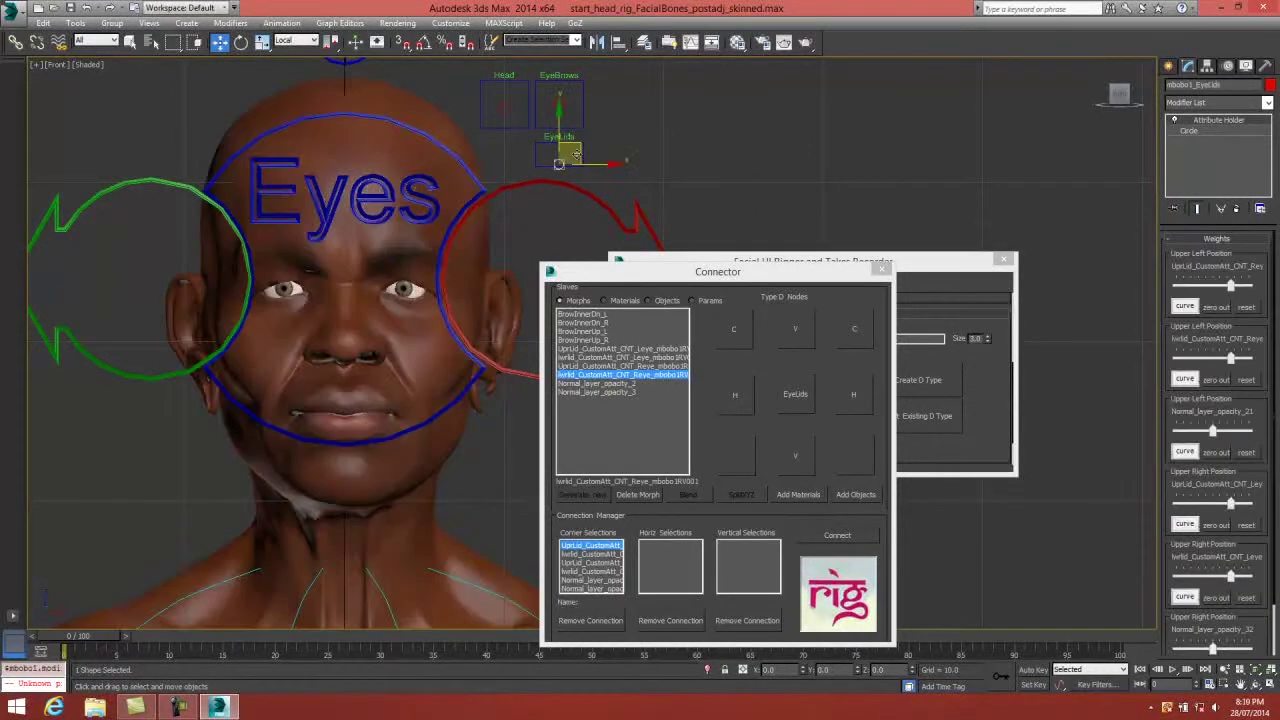
left_click_drag(579, 147, 584, 113)
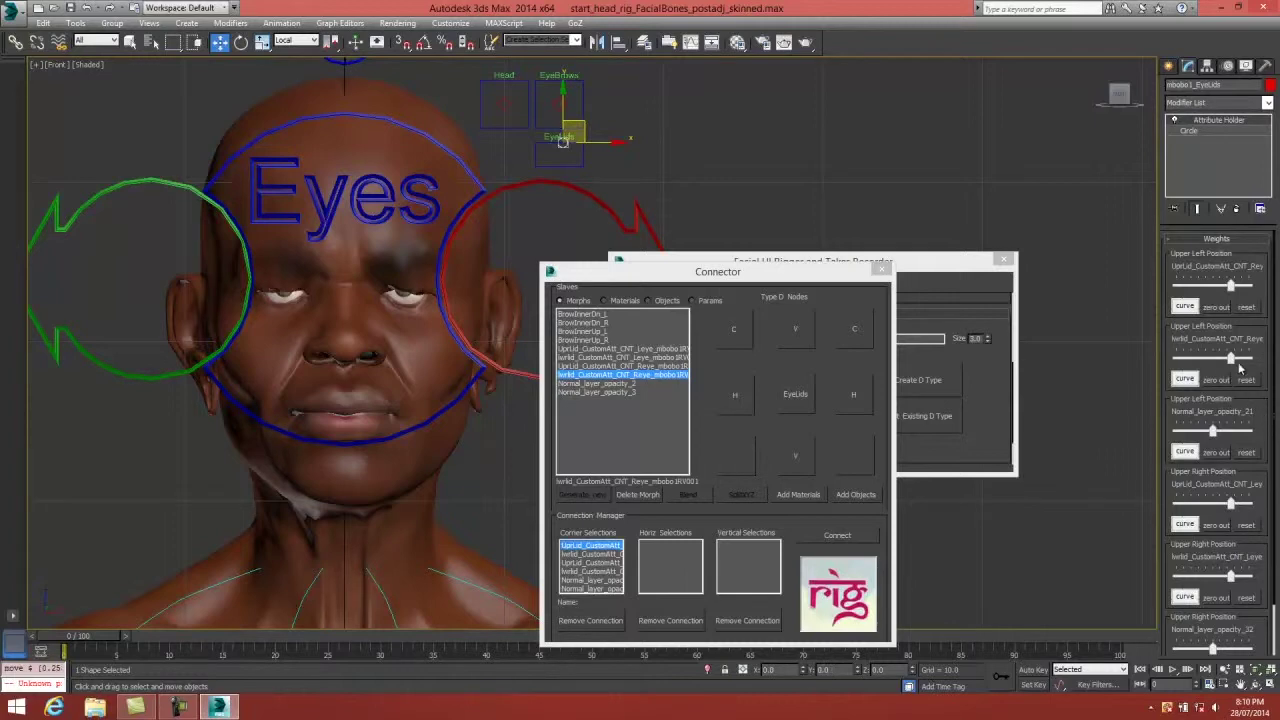
Set the LwrLid weights to -0.312 for the right eye and about -0.57 for the left, and retest the EyeLids joystick.
left_click_drag(1231, 362, 1206, 362)
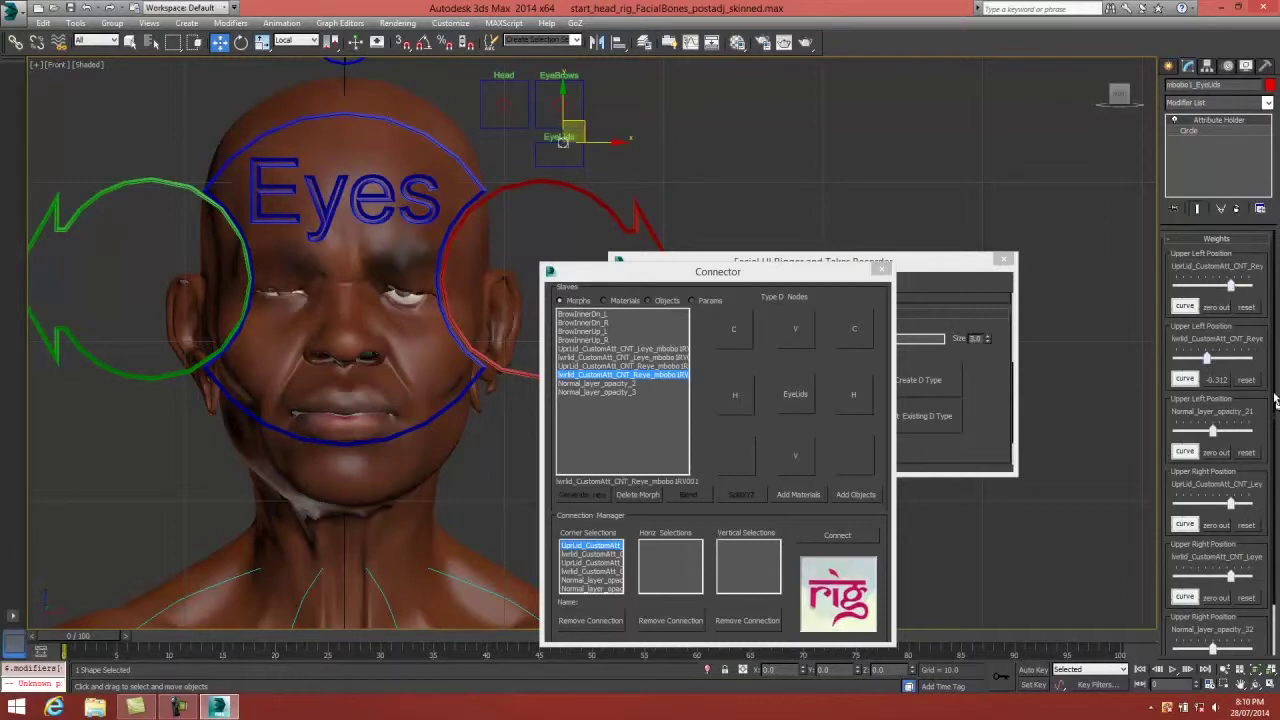
left_click_drag(1267, 472, 1260, 375)
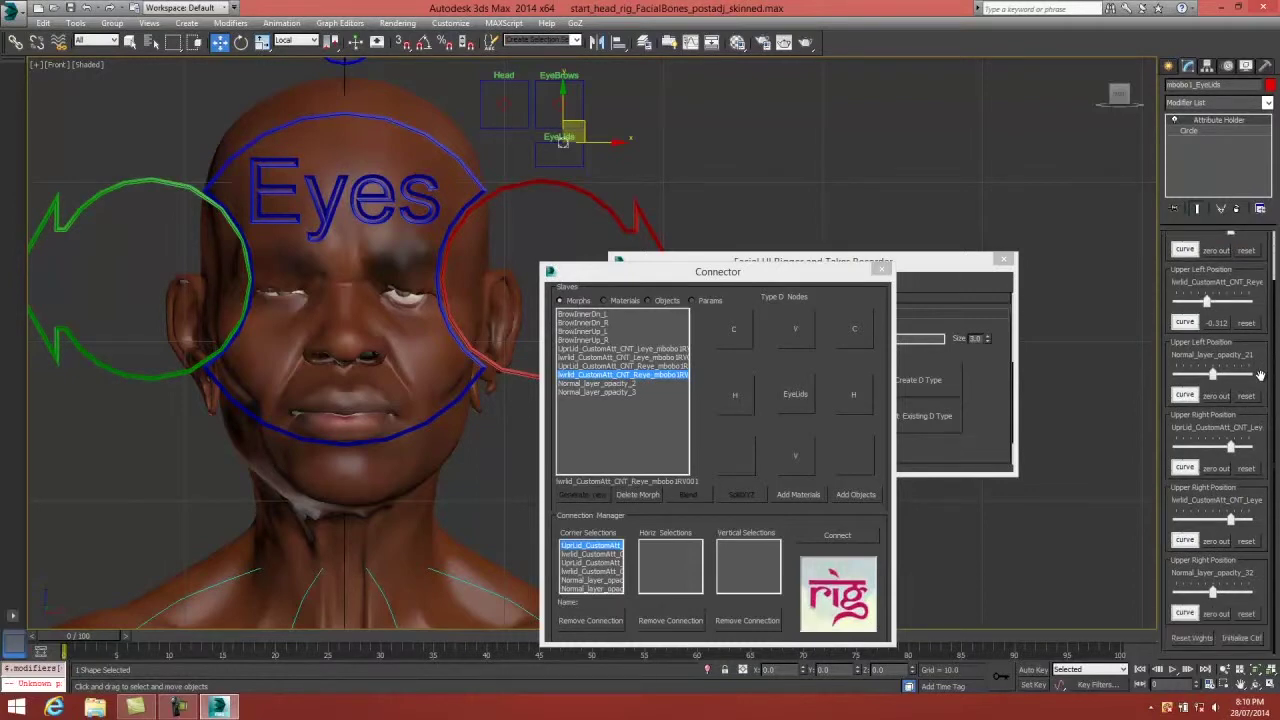
left_click_drag(1231, 522, 1202, 519)
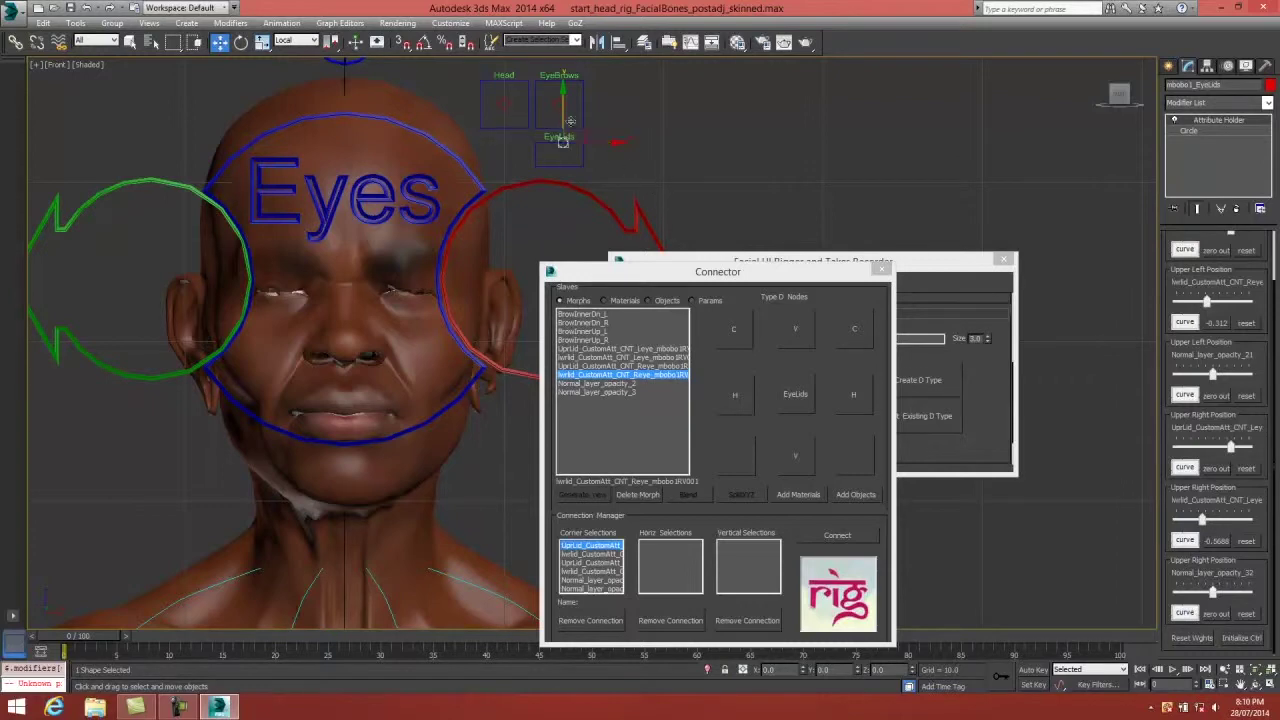
left_click_drag(583, 124, 558, 155)
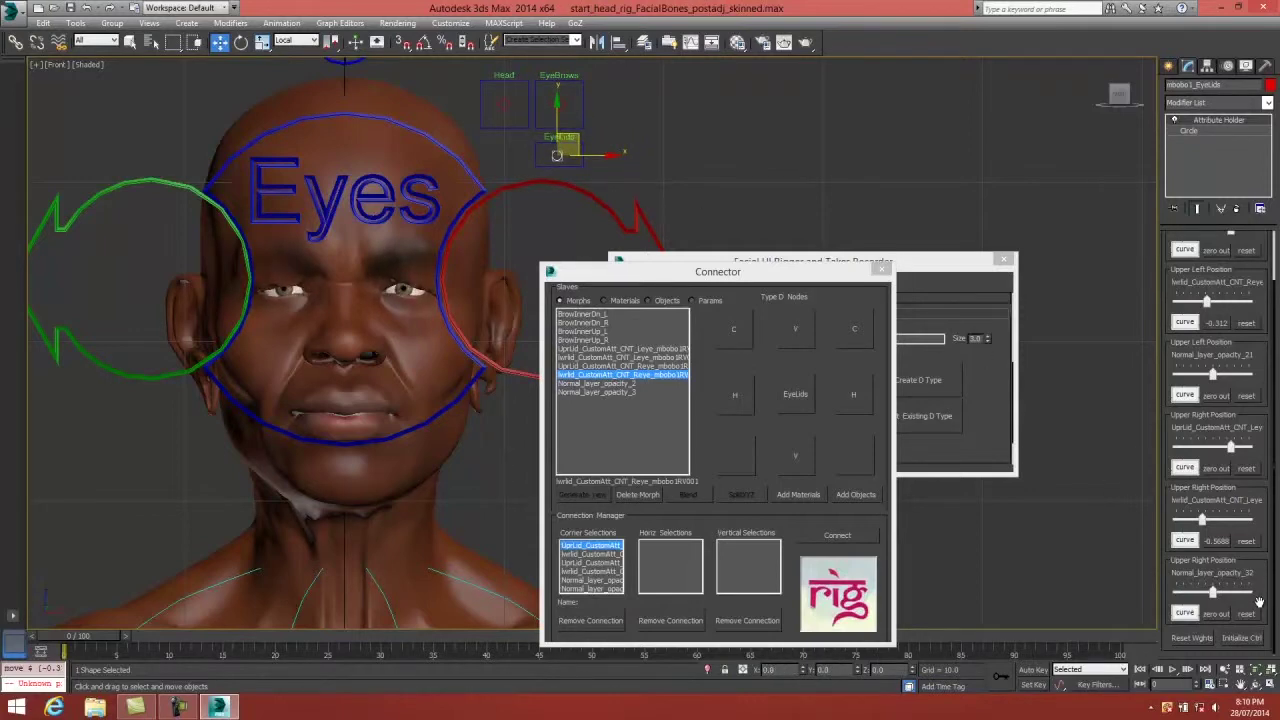
scroll(1258, 652, "up", 1)
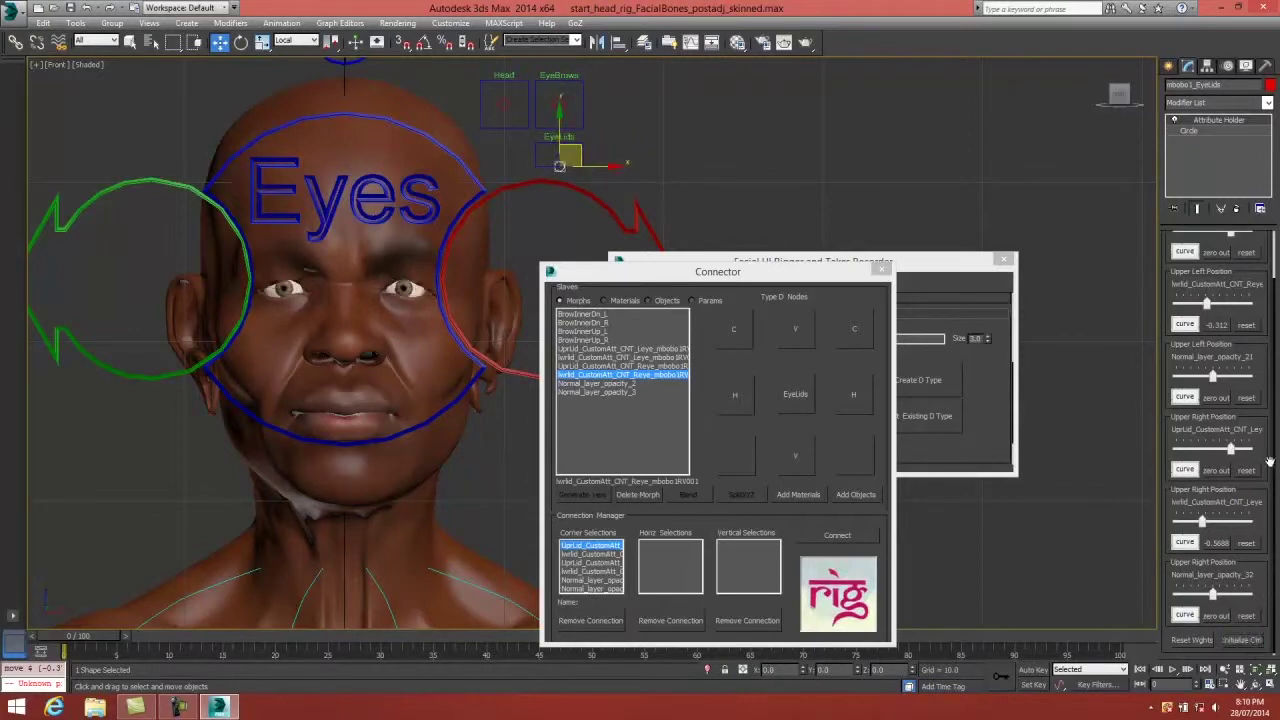
scroll(1274, 452, "up", 2)
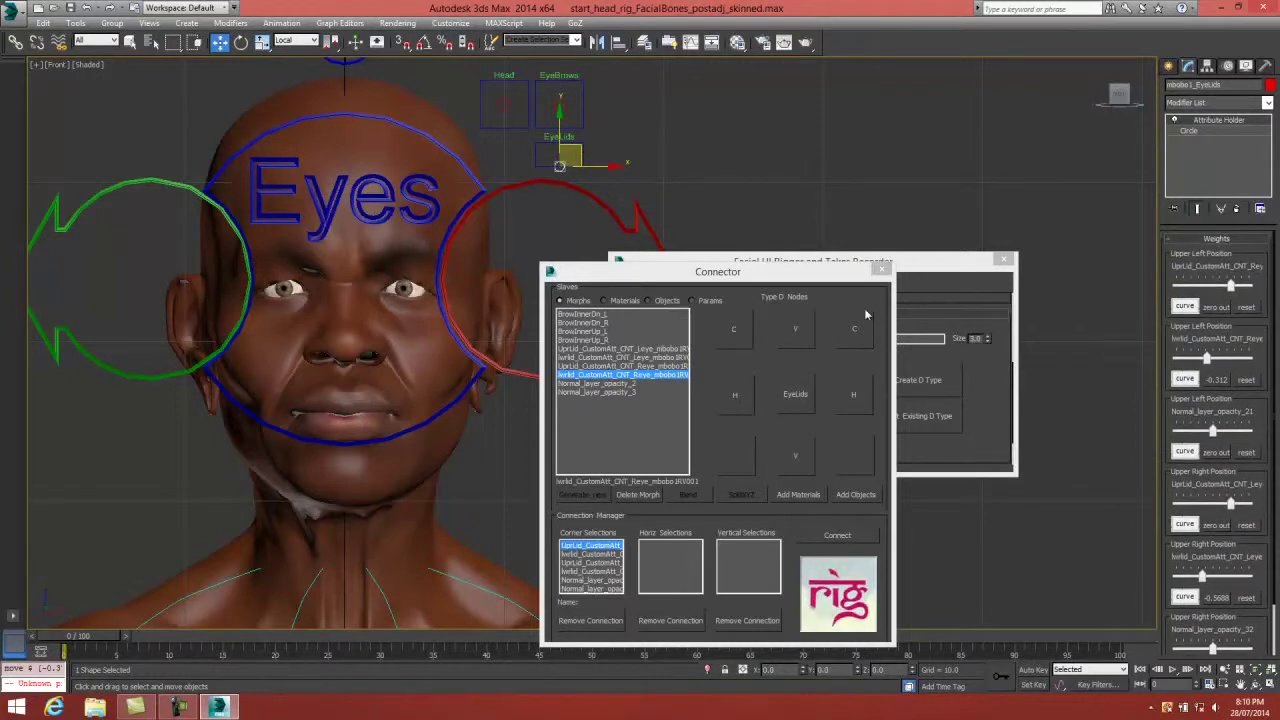
Close the Connector and create a two-way viewport split showing the Eyes camera using RigVadar's Viewports tool.
left_click(880, 270)
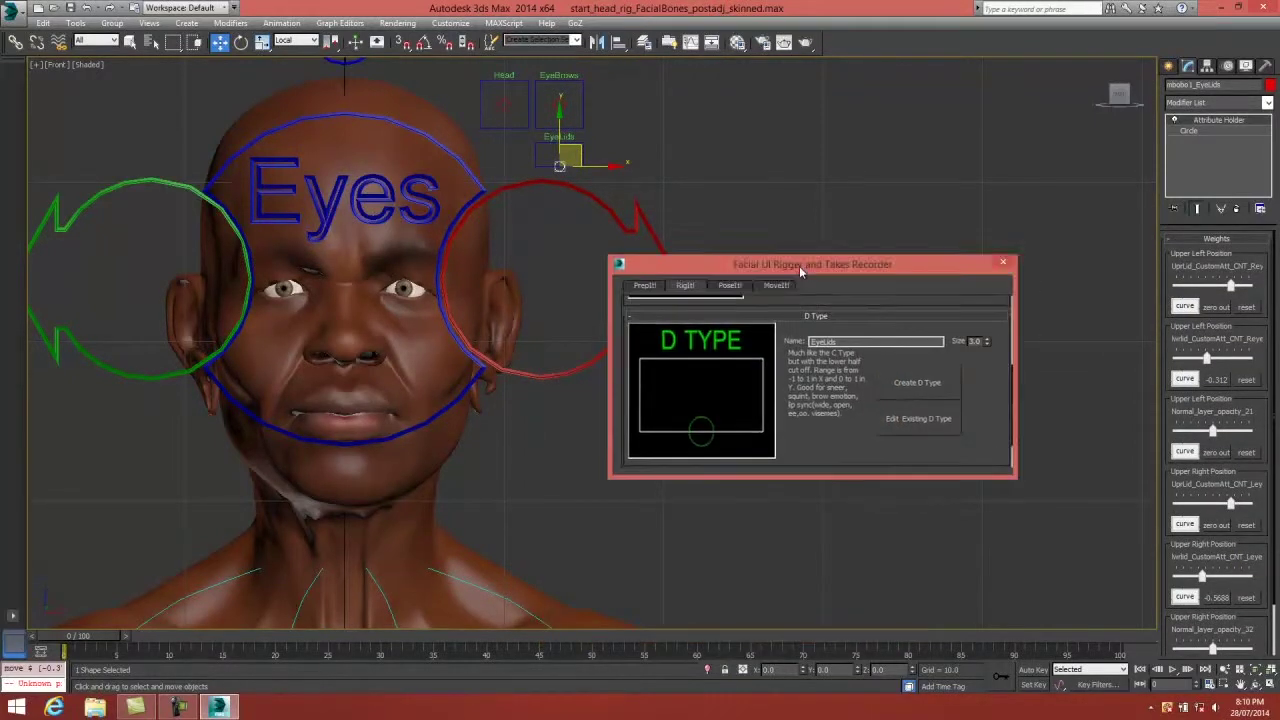
left_click_drag(801, 266, 812, 378)
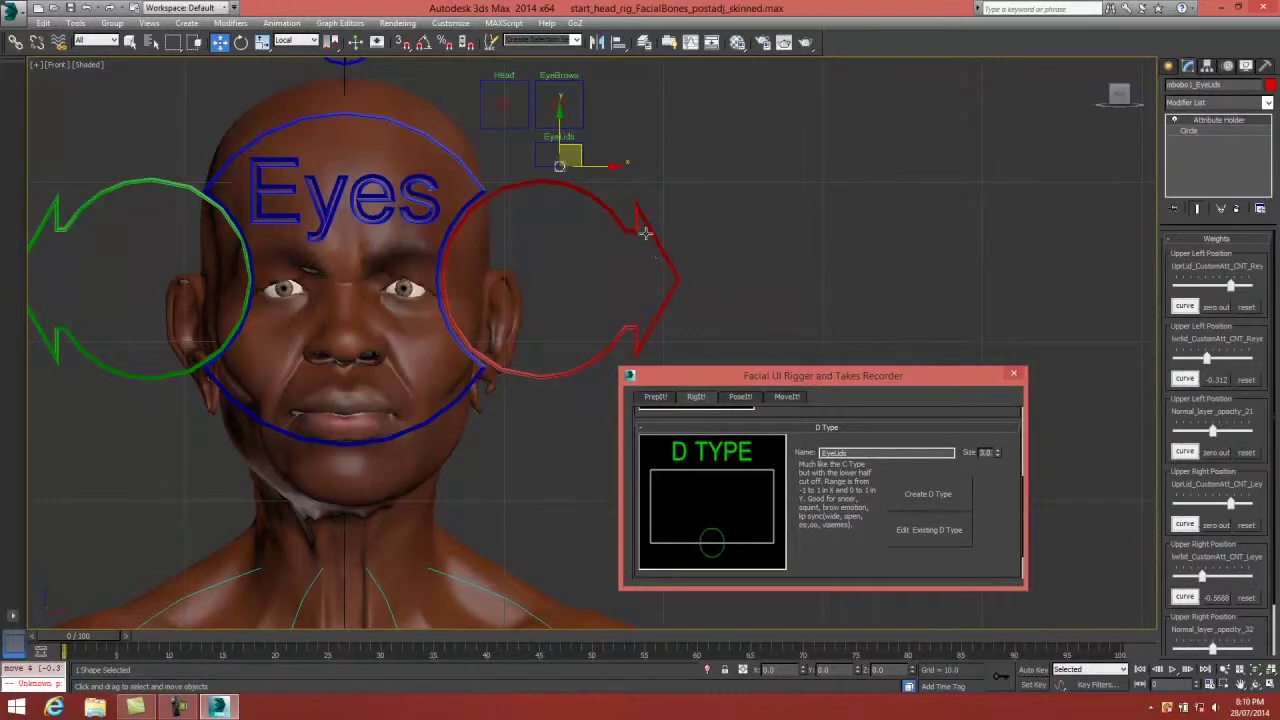
left_click(656, 397)
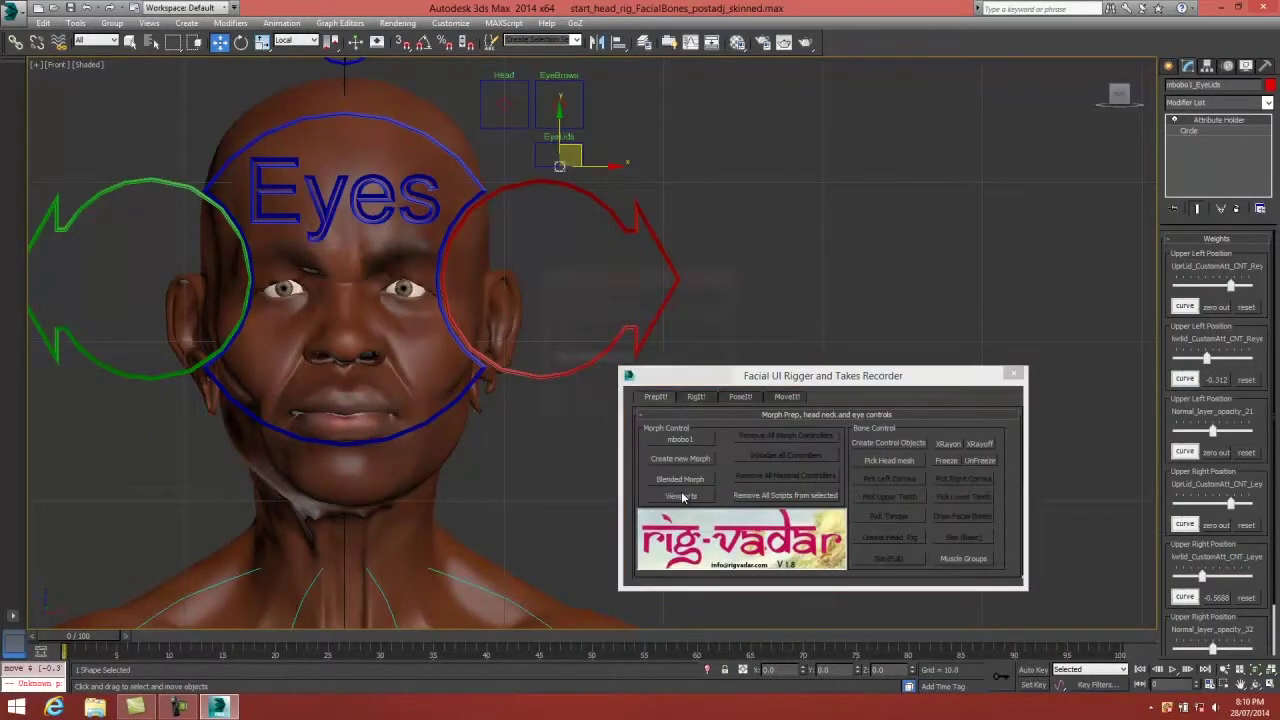
left_click(681, 496)
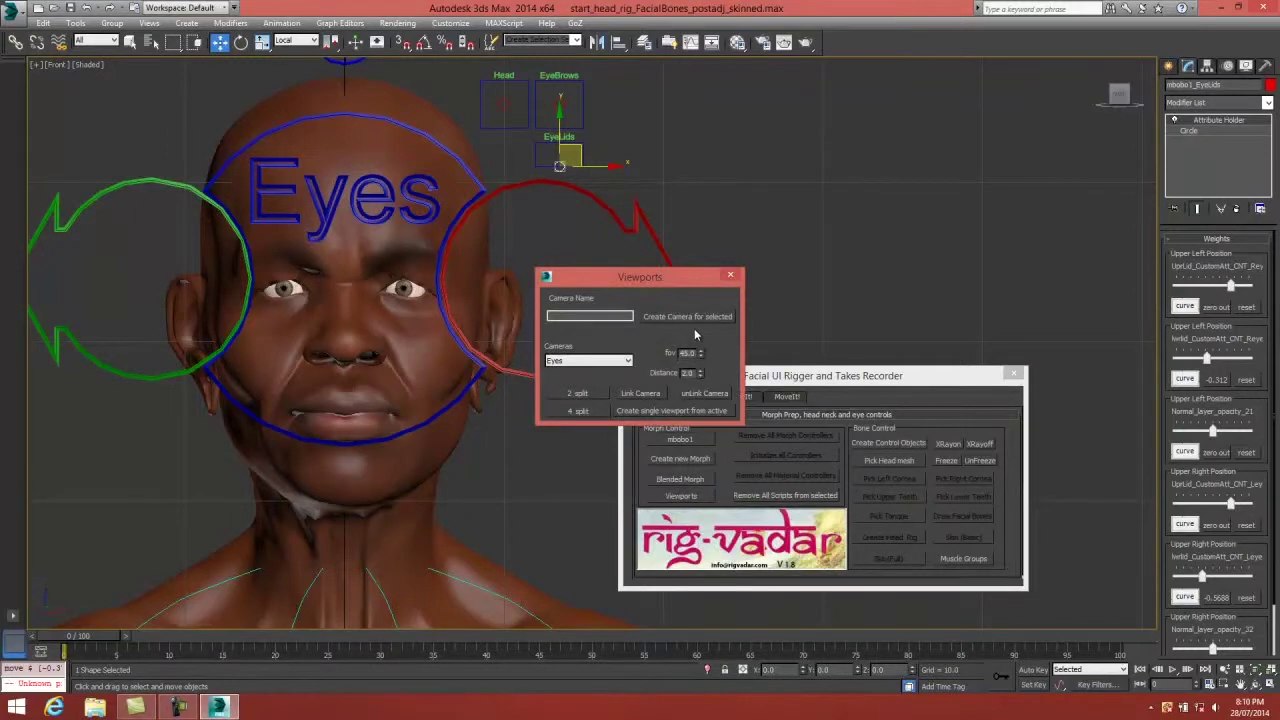
left_click(579, 394)
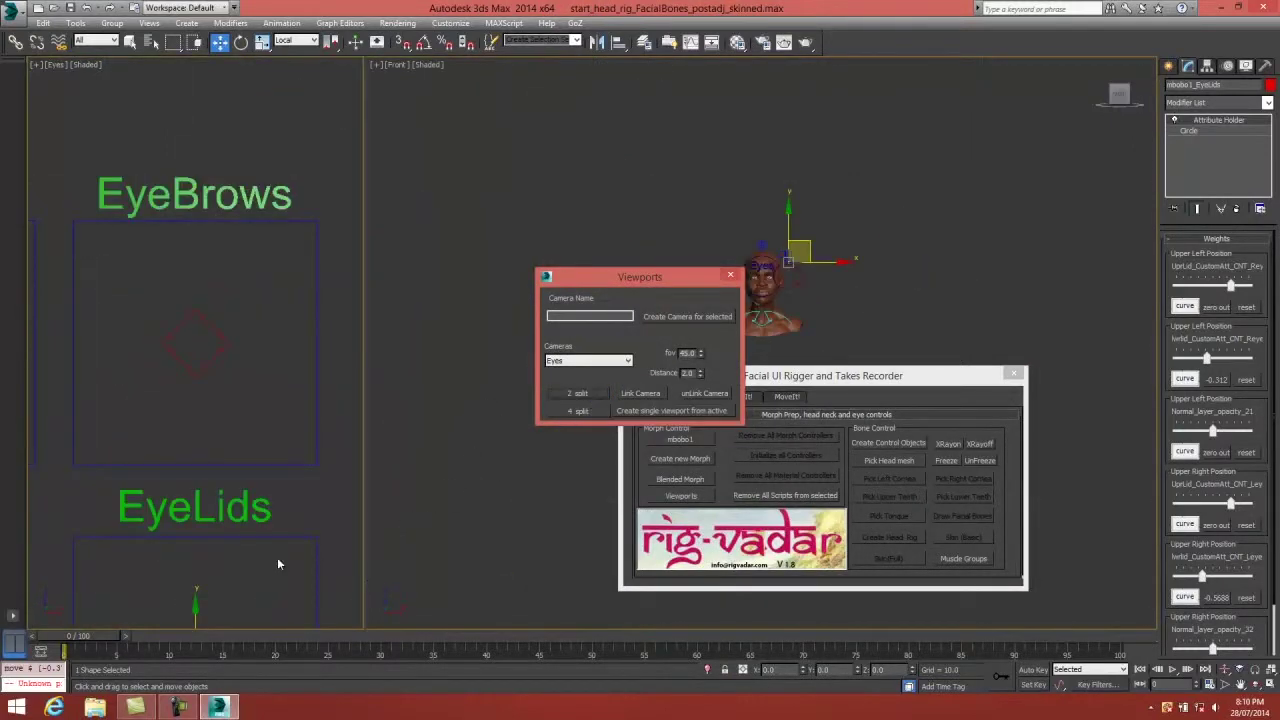
Widen the Eyes camera's field of view until the EyeBrows and EyeLids controls both fit, select the EyeLids joystick, and close Viewports.
left_click(251, 463)
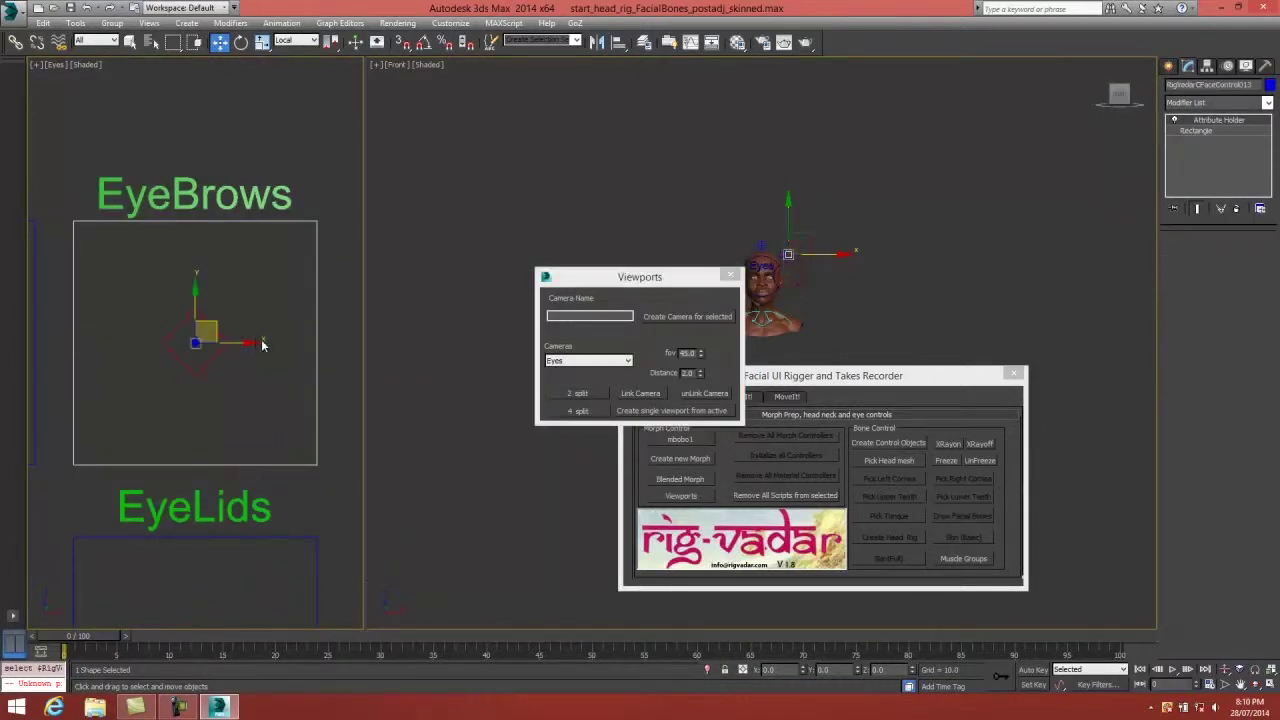
left_click_drag(701, 357, 671, 98)
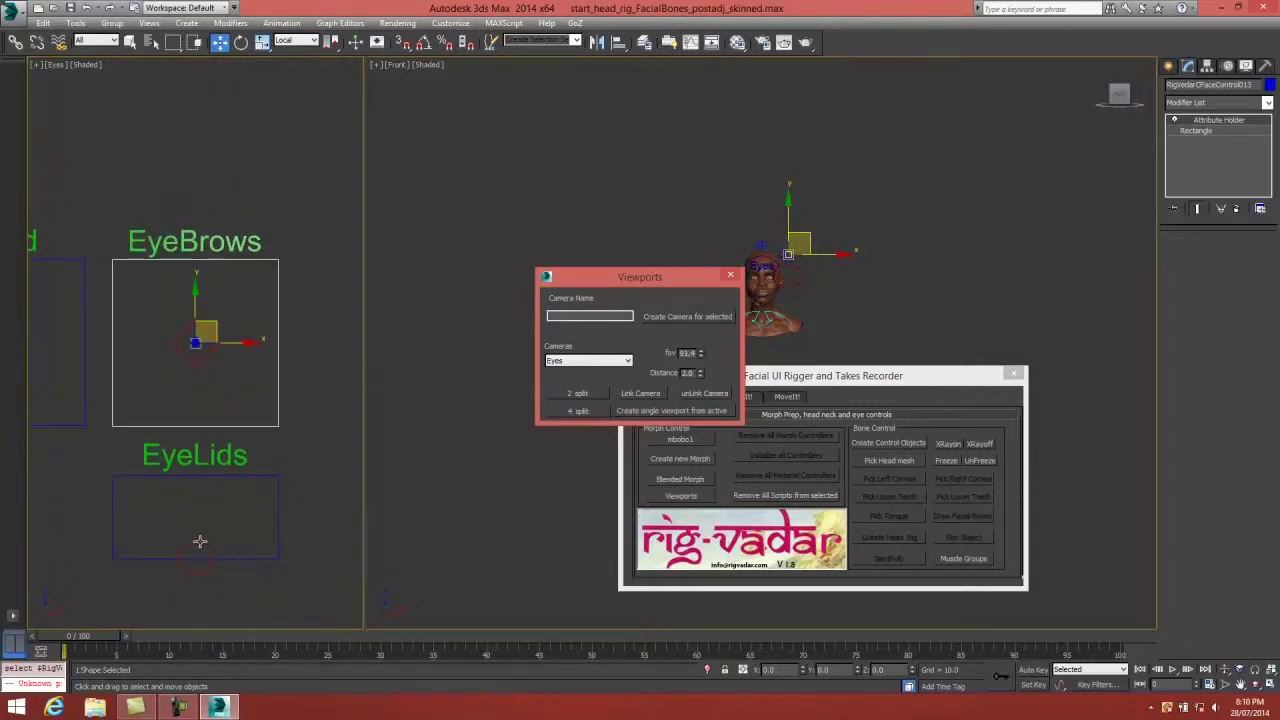
left_click(200, 541)
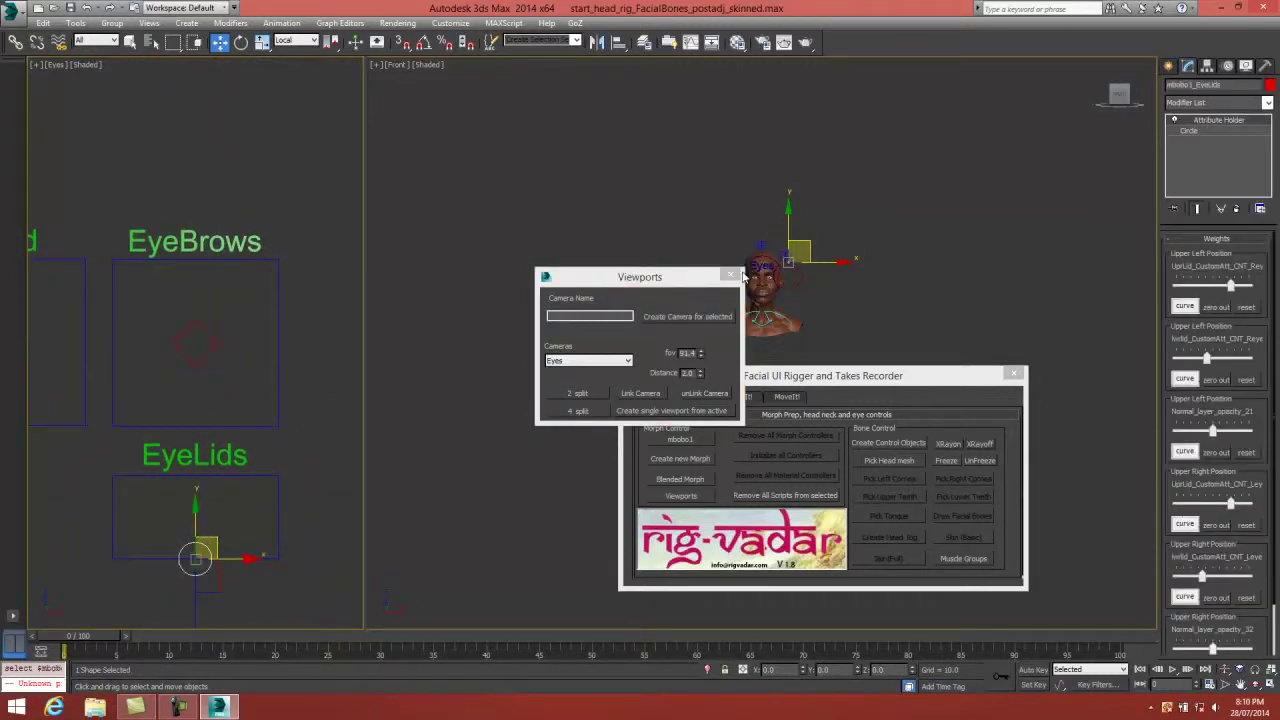
left_click(735, 274)
Clear the selection, frame the head in the Front viewport, and move the Facial UI Rigger window below the face.
left_click_drag(785, 378, 863, 448)
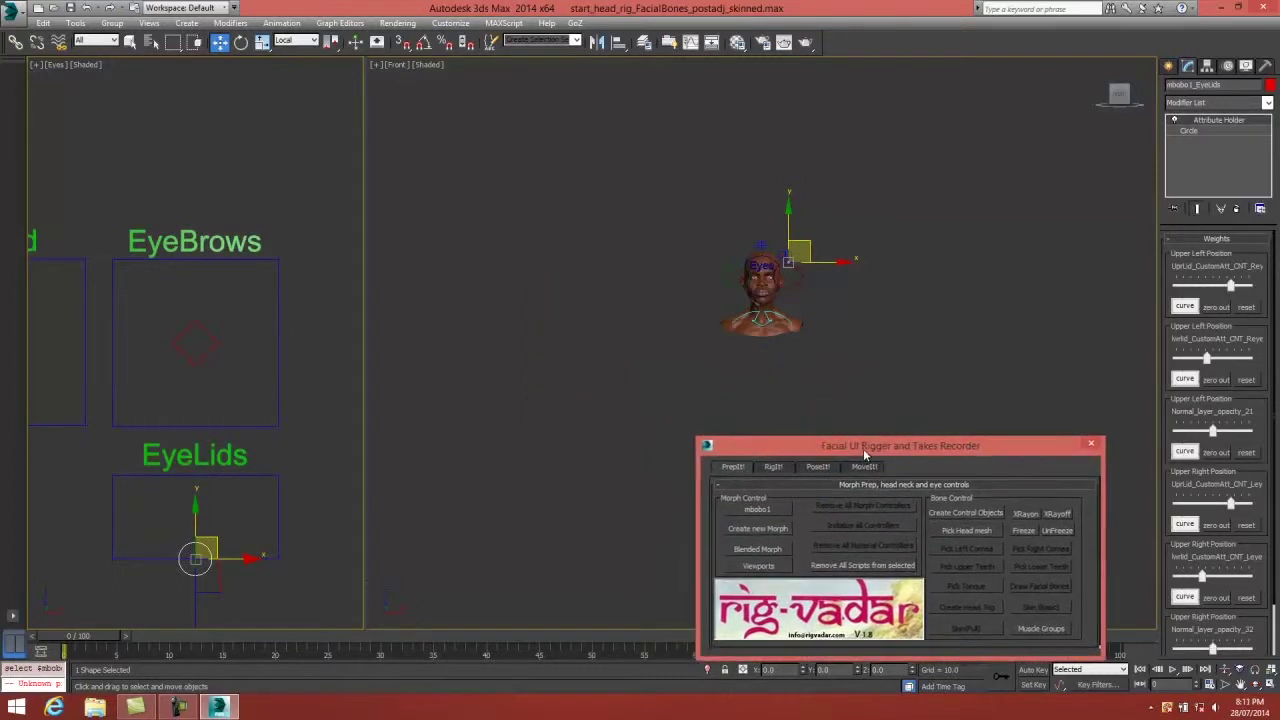
left_click(844, 351)
key("z")
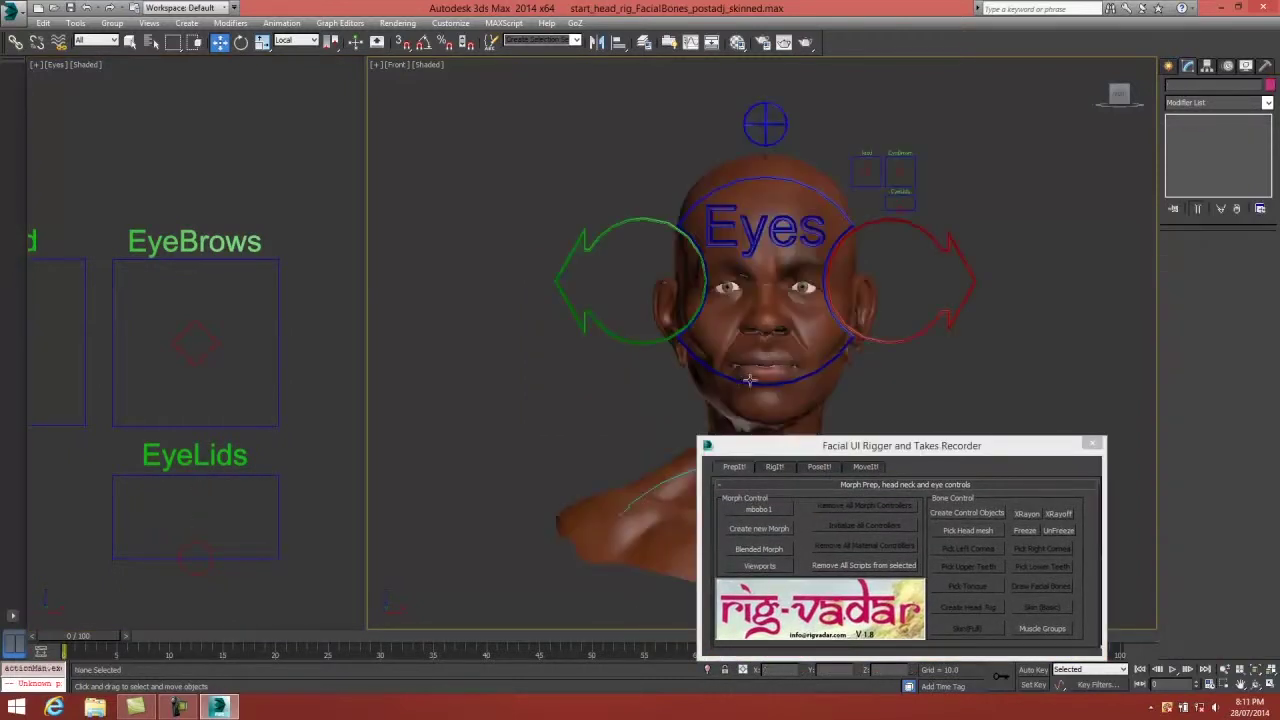
left_click_drag(863, 451, 766, 548)
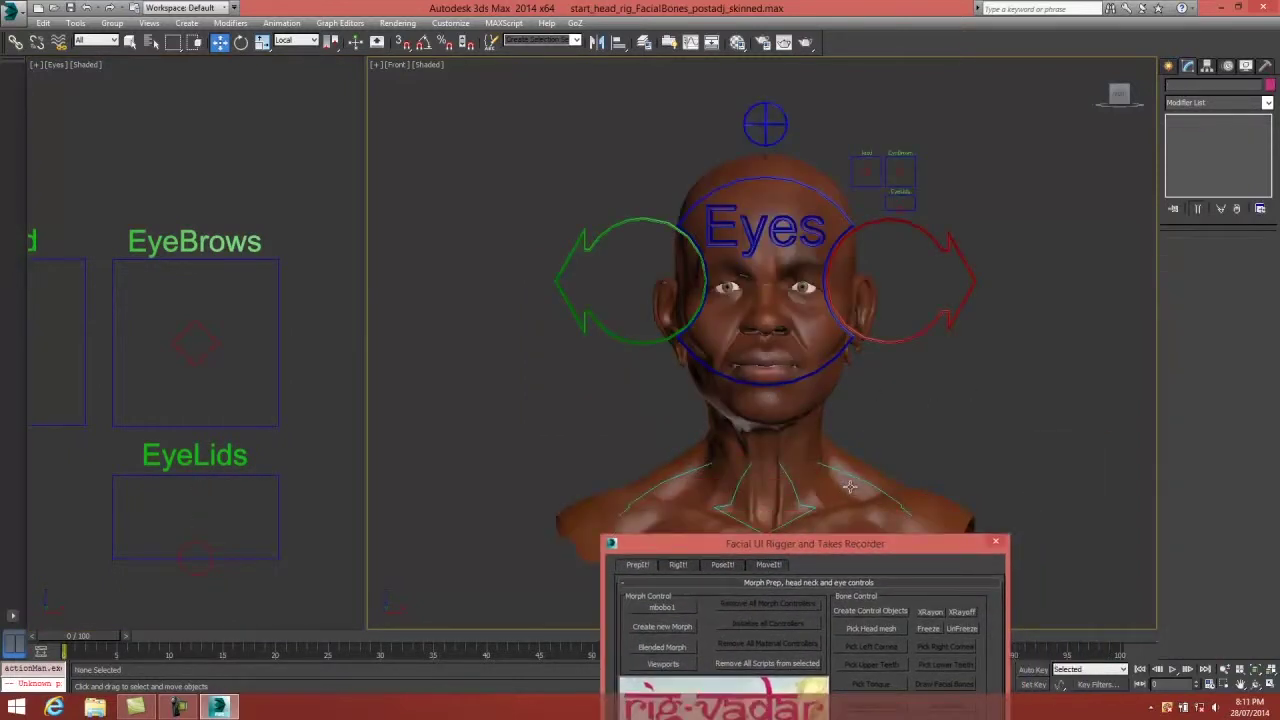
Hide the eye and head control shapes through the collar control's attributes, keeping the face and facial control frames in view.
left_click(849, 487)
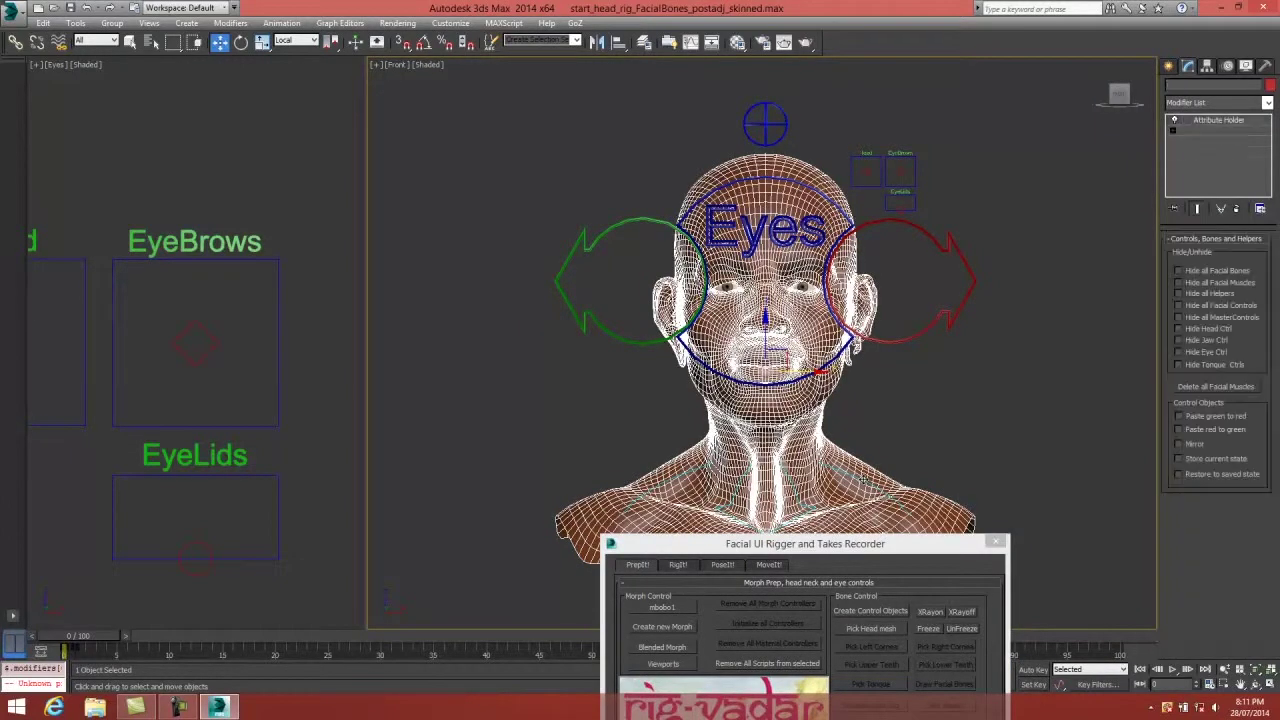
left_click(862, 481)
left_click(1179, 353)
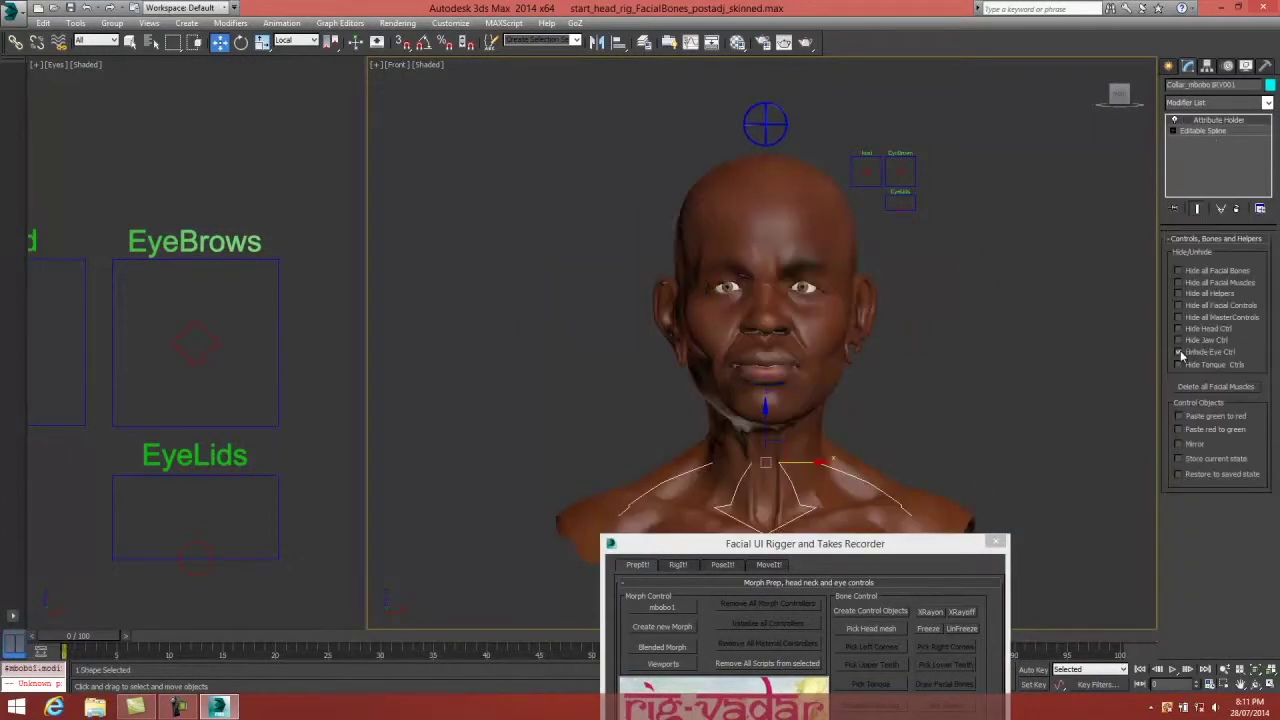
scroll(948, 320, "up", 4)
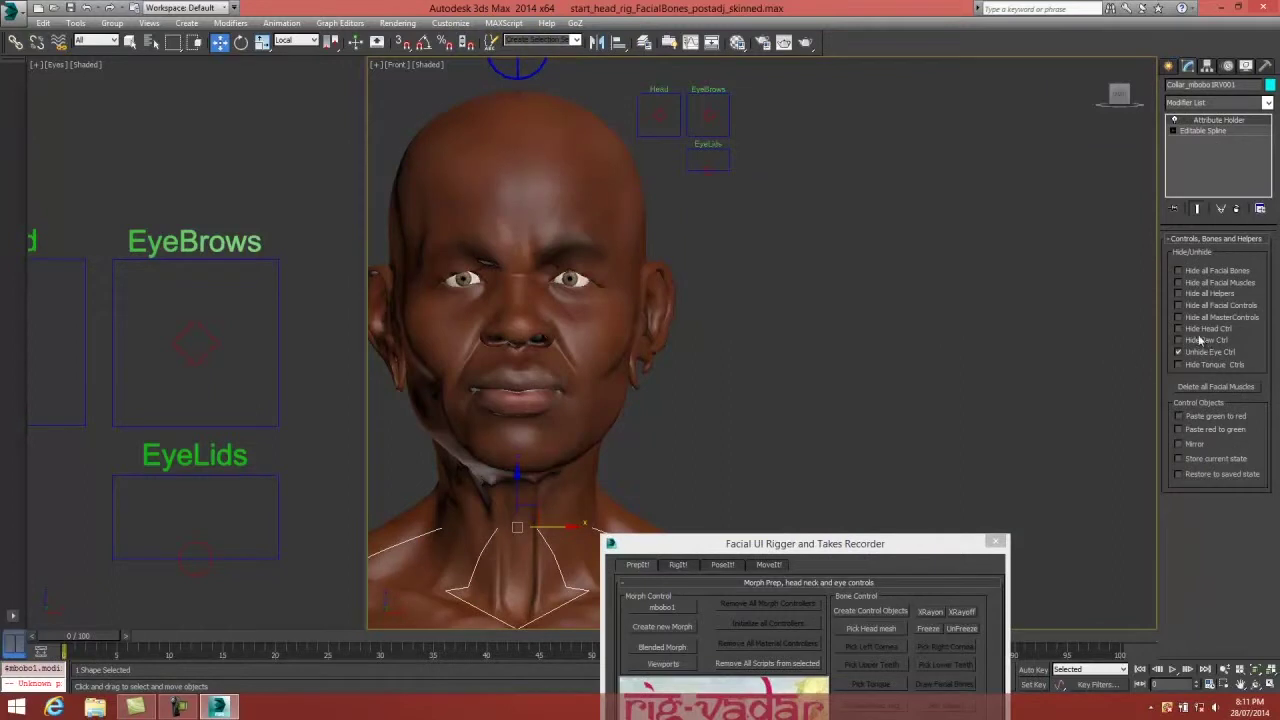
left_click(1179, 329)
middle_click_drag(730, 335, 803, 359)
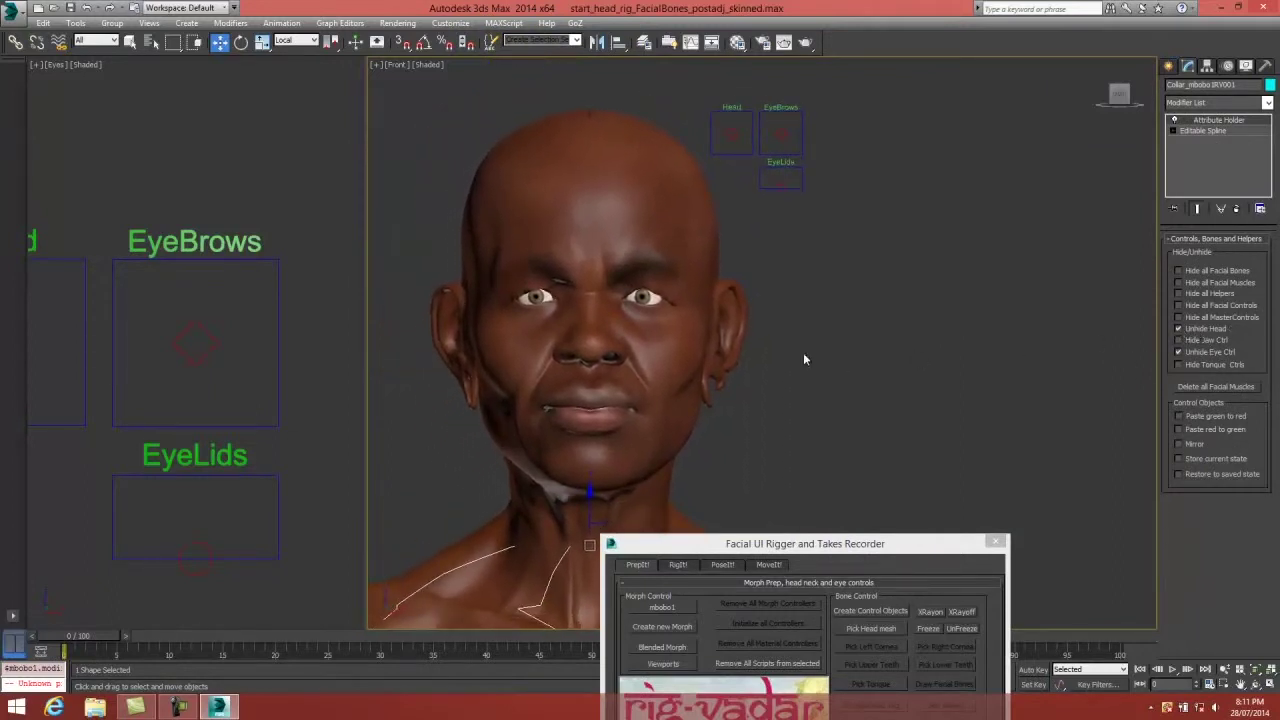
Test the head rotation by moving the Head joystick slightly off centre, and initialize the control.
left_click(731, 132)
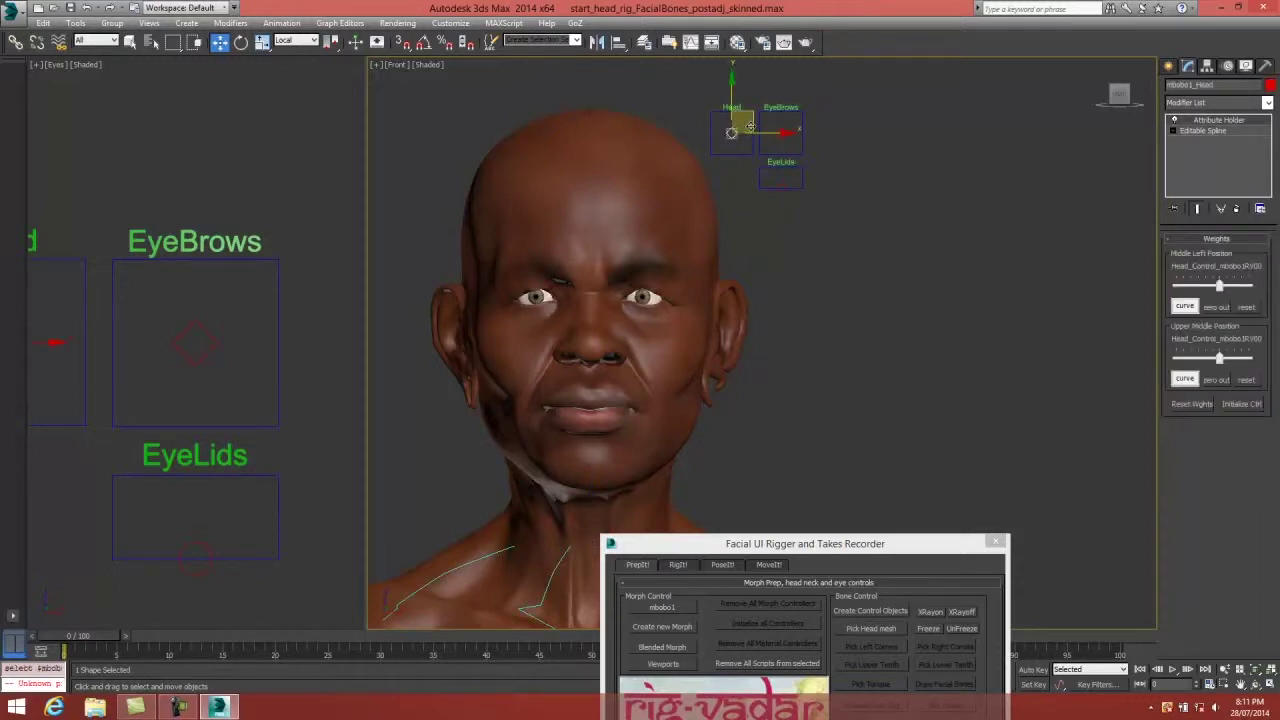
left_click_drag(749, 111, 738, 117)
left_click_drag(756, 106, 752, 114)
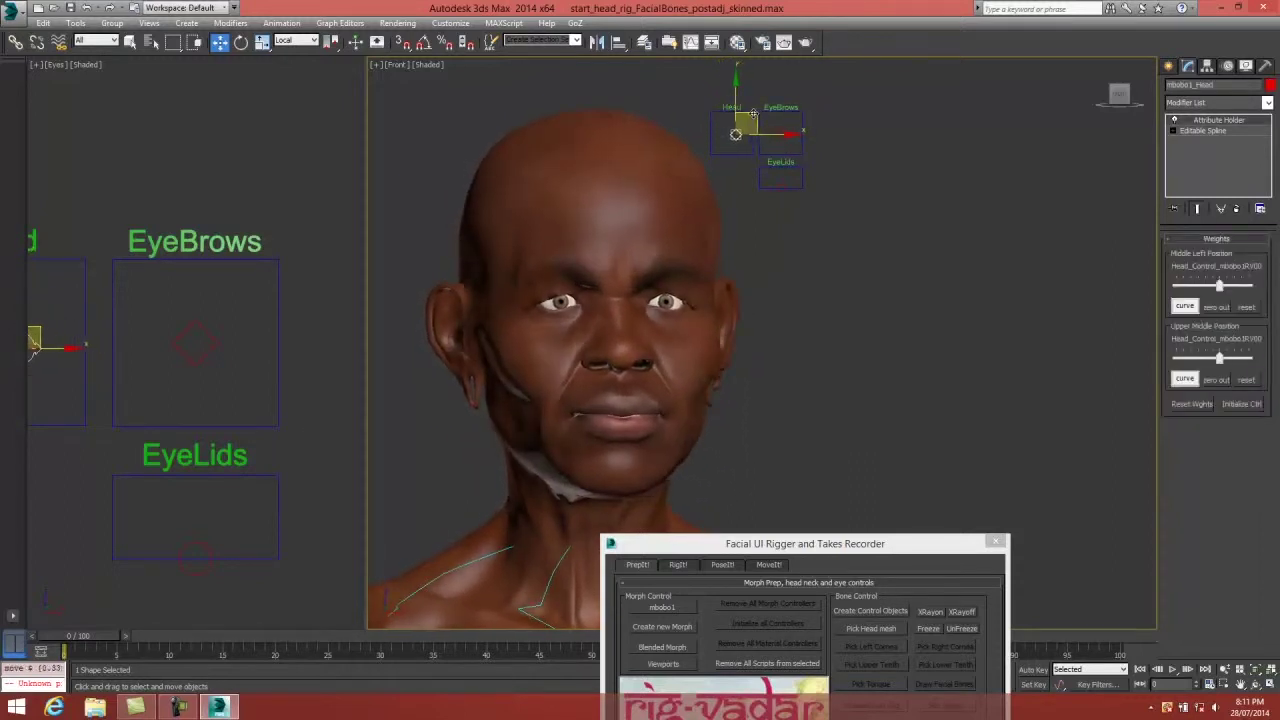
left_click(1242, 405)
Test the EyeBrows joystick by moving it around its frame and into the lower-left area.
left_click(800, 135)
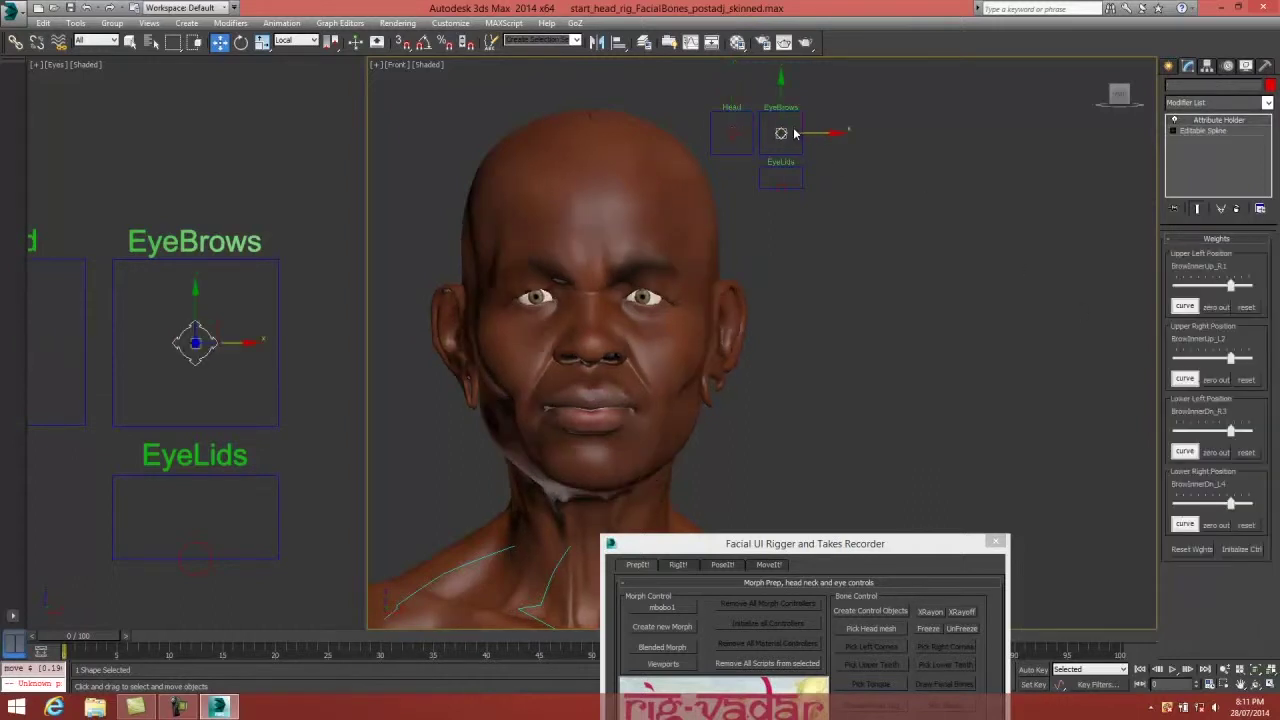
left_click_drag(776, 118, 774, 116)
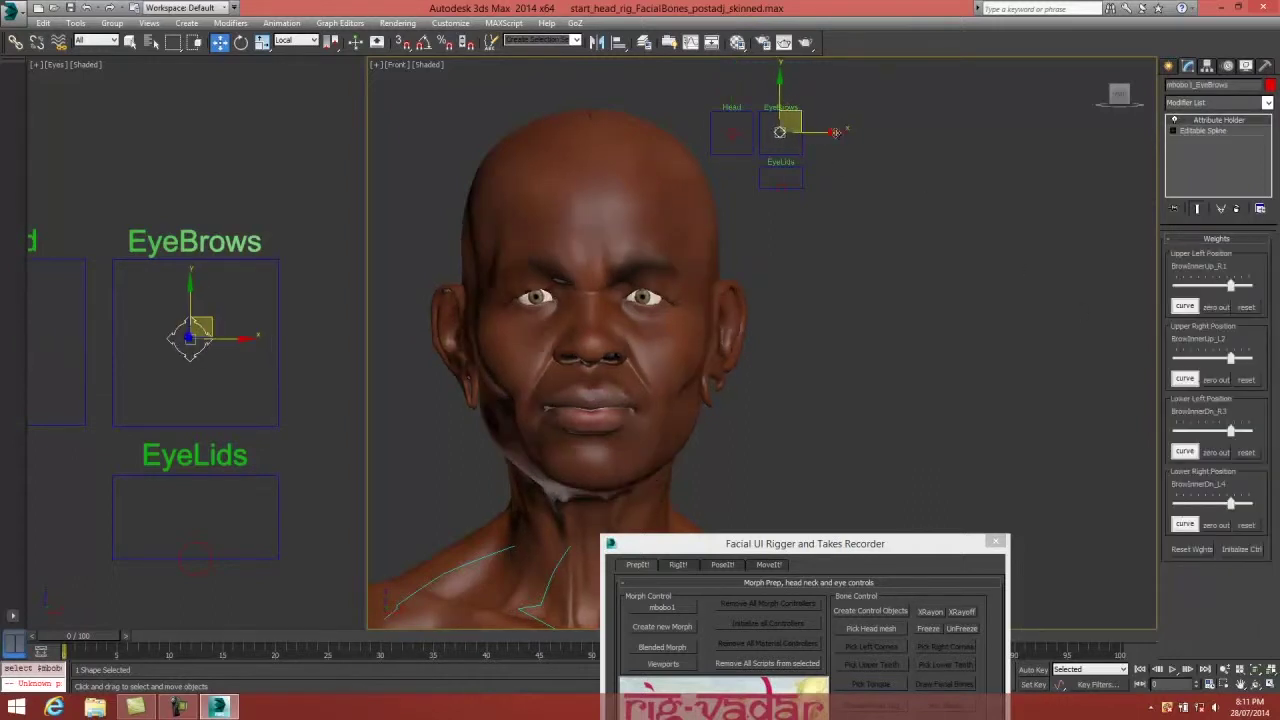
left_click_drag(662, 151, 700, 160)
left_click_drag(1141, 135, 645, 175)
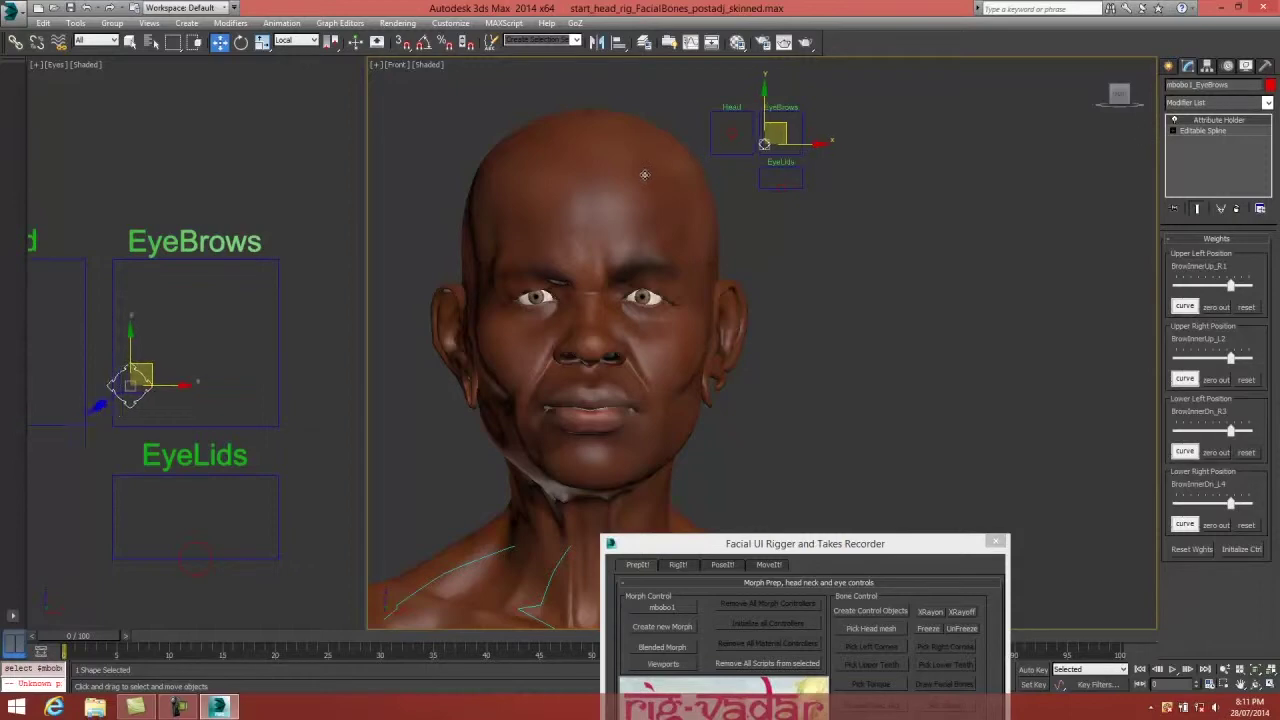
Disable the head mesh's Skin modifier to retest and initialize the EyeBrows joystick, and re-enable Skin.
left_click(644, 175)
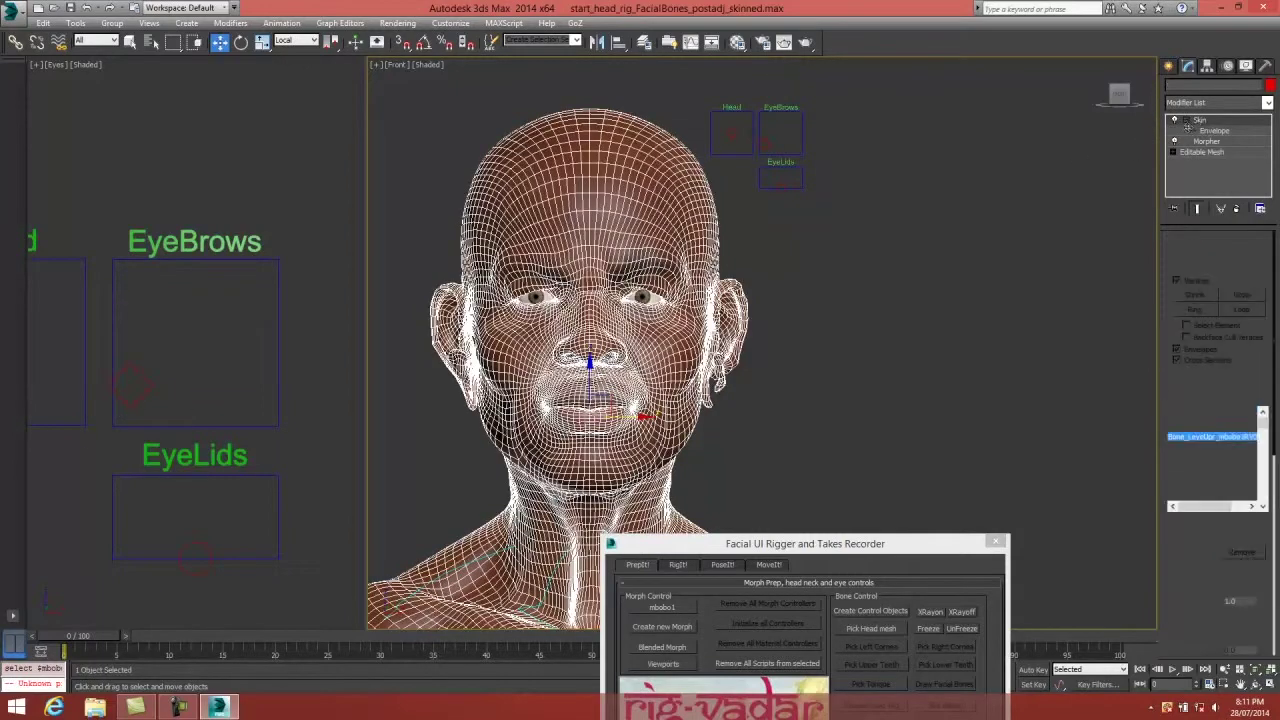
left_click(1176, 120)
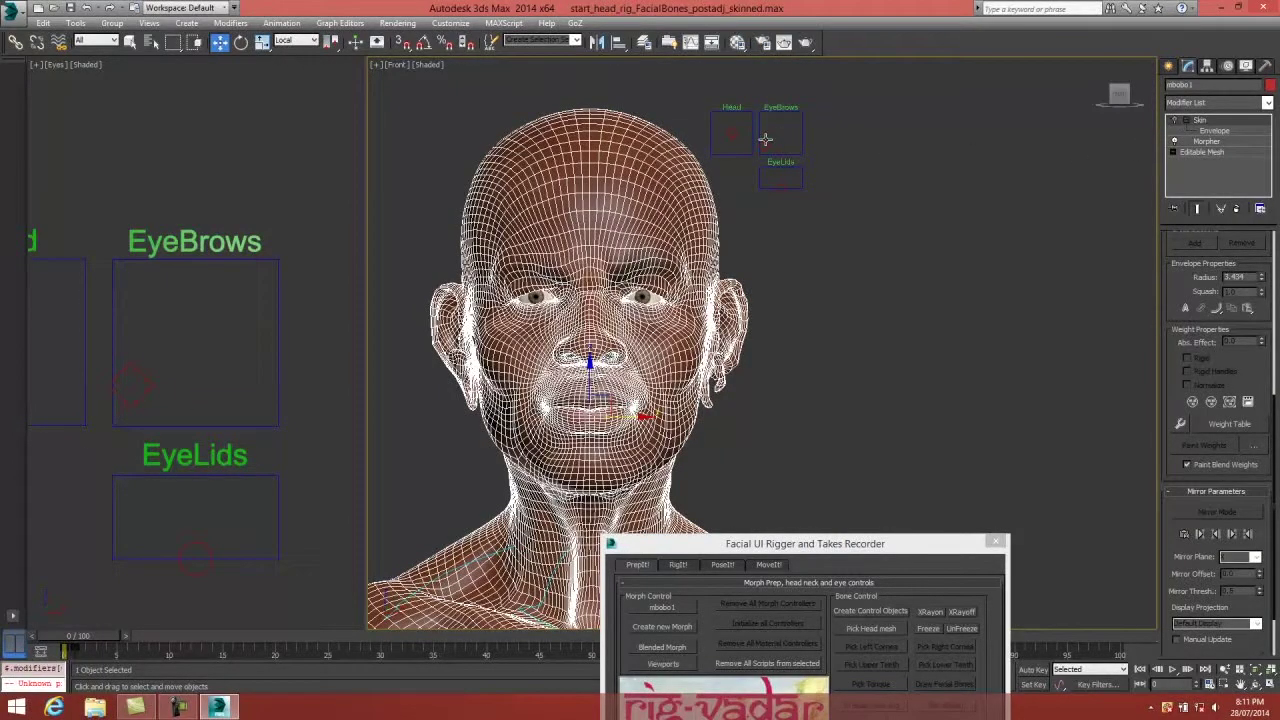
left_click(765, 139)
mouse_move(783, 125)
left_mouse_down()
mouse_move(805, 100)
mouse_move(795, 118)
mouse_move(785, 110)
mouse_move(797, 110)
left_mouse_up()
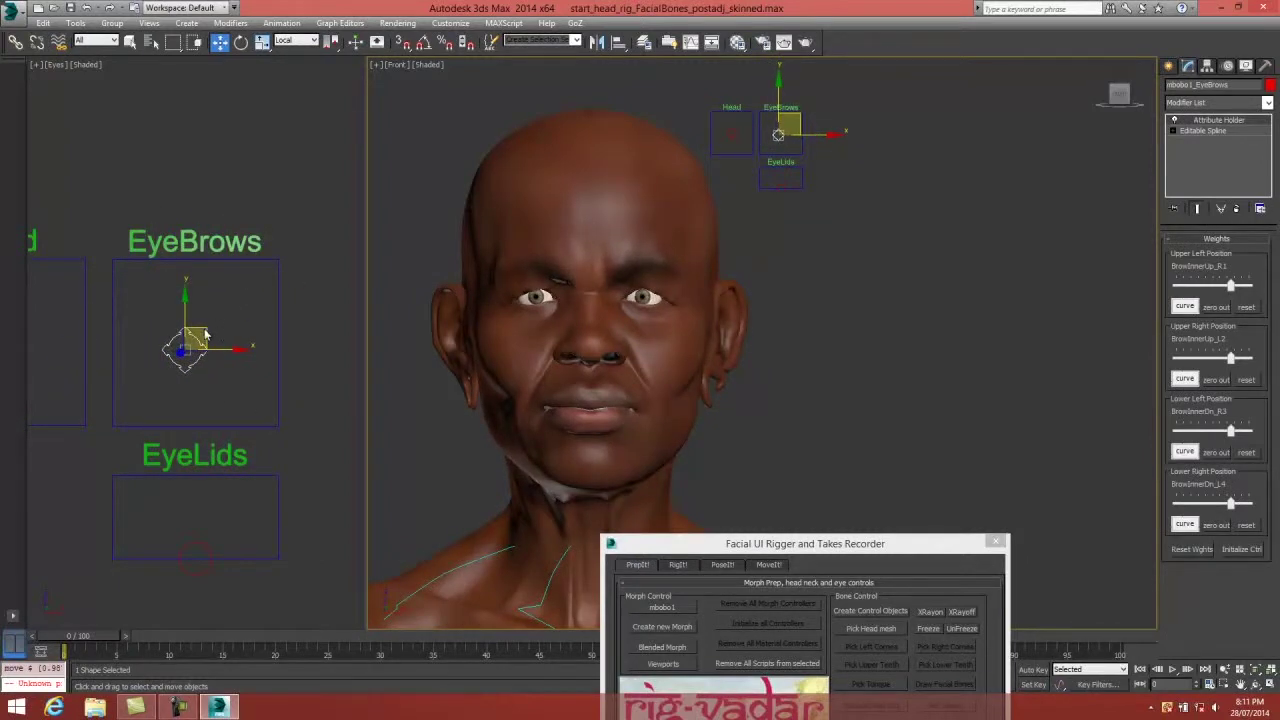
left_click(1241, 549)
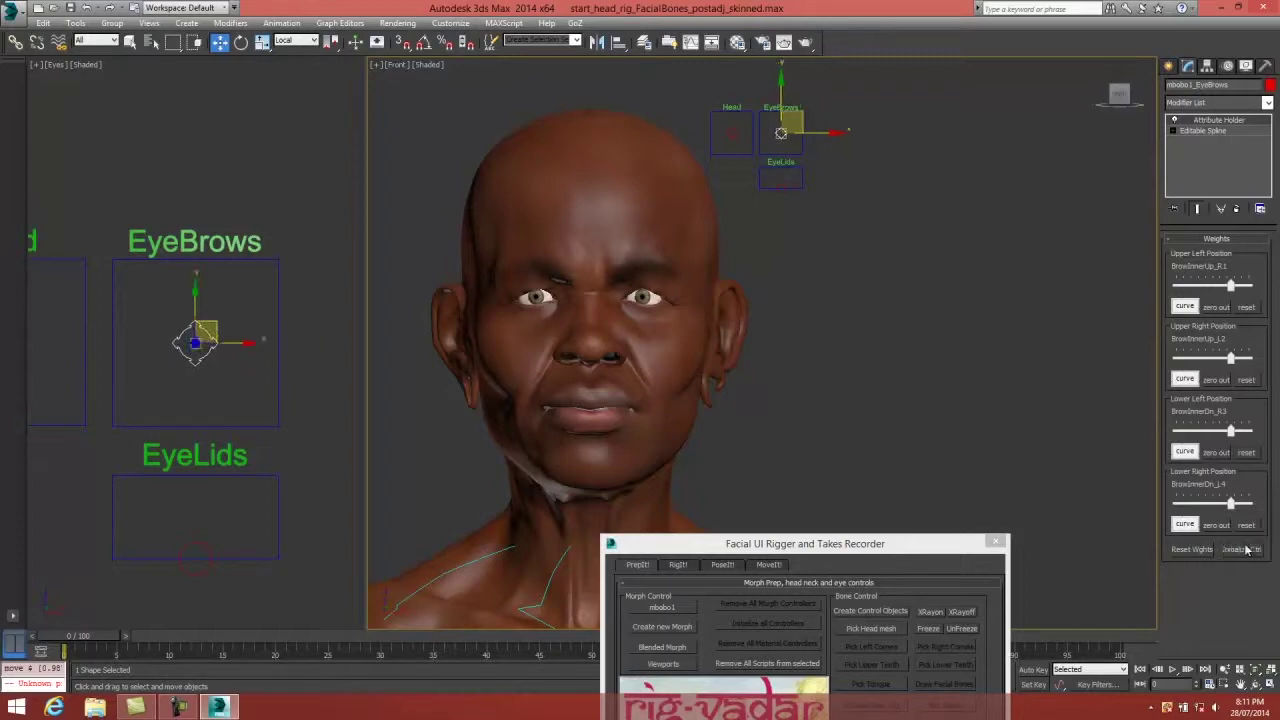
left_click(646, 160)
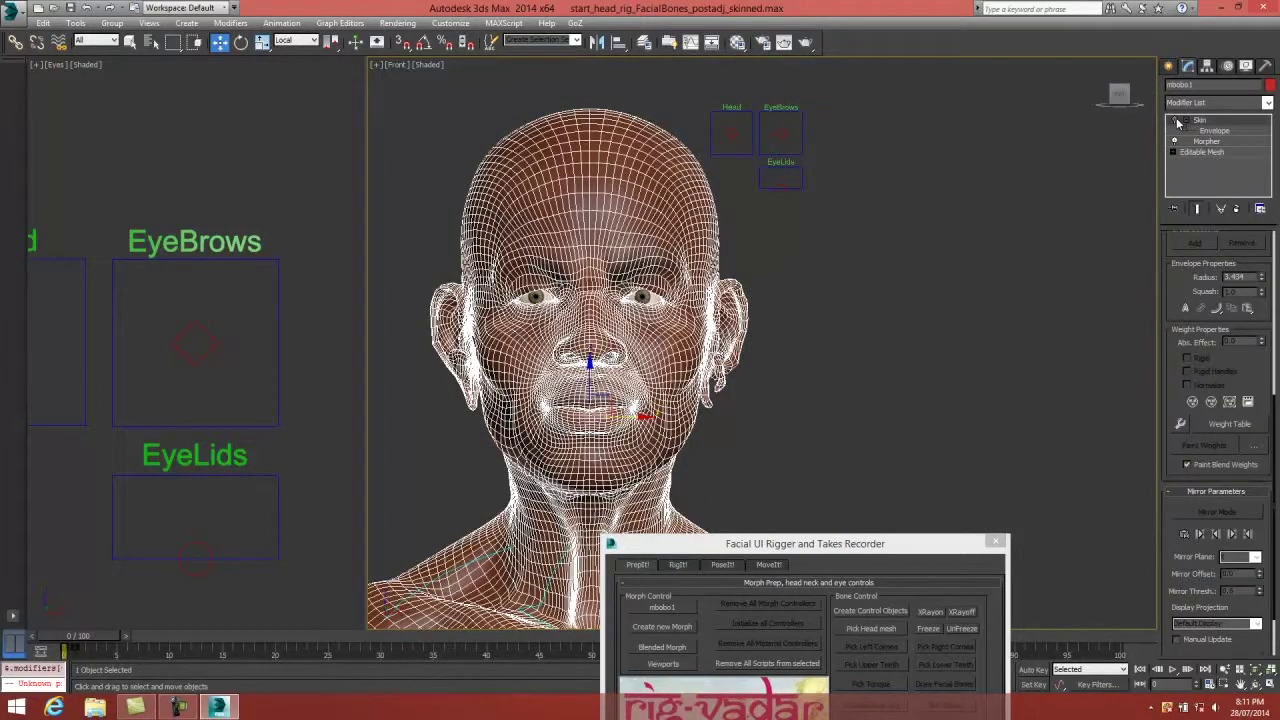
left_click(1176, 119)
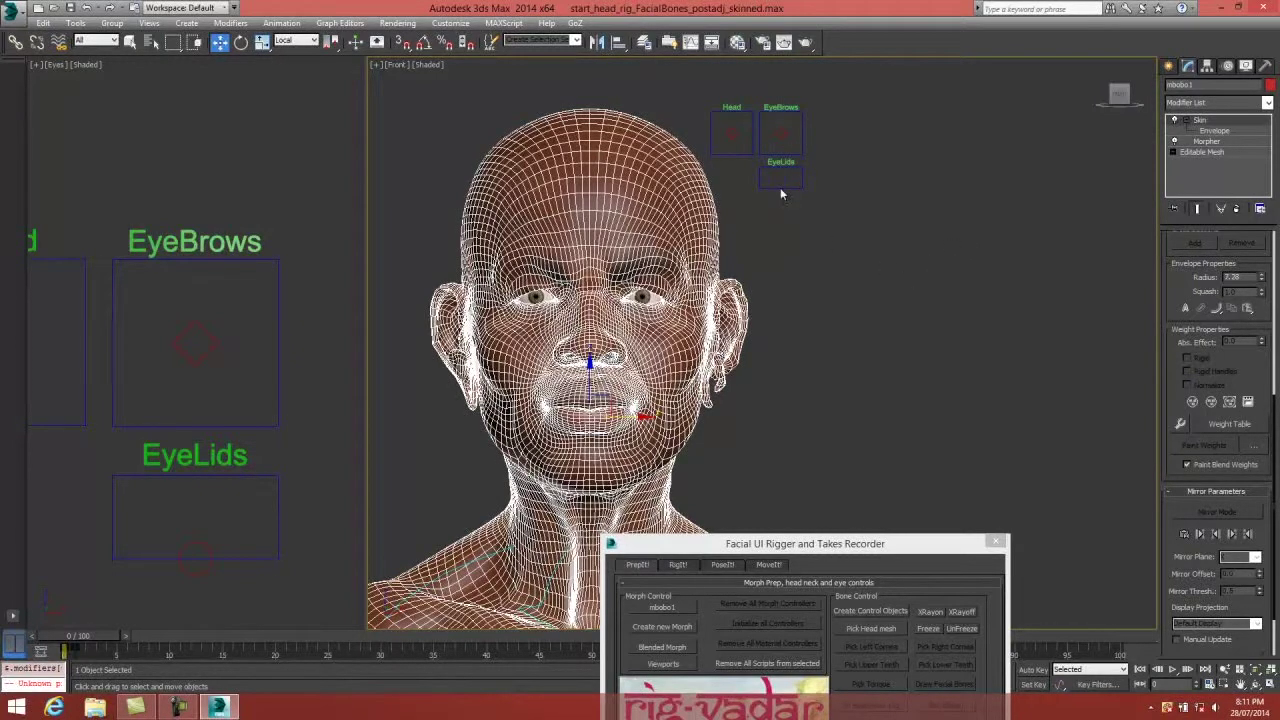
Raise the EyeLids joystick about halfway up its frame and examine the partly closed eyelids from a three-quarter view.
left_click(200, 543)
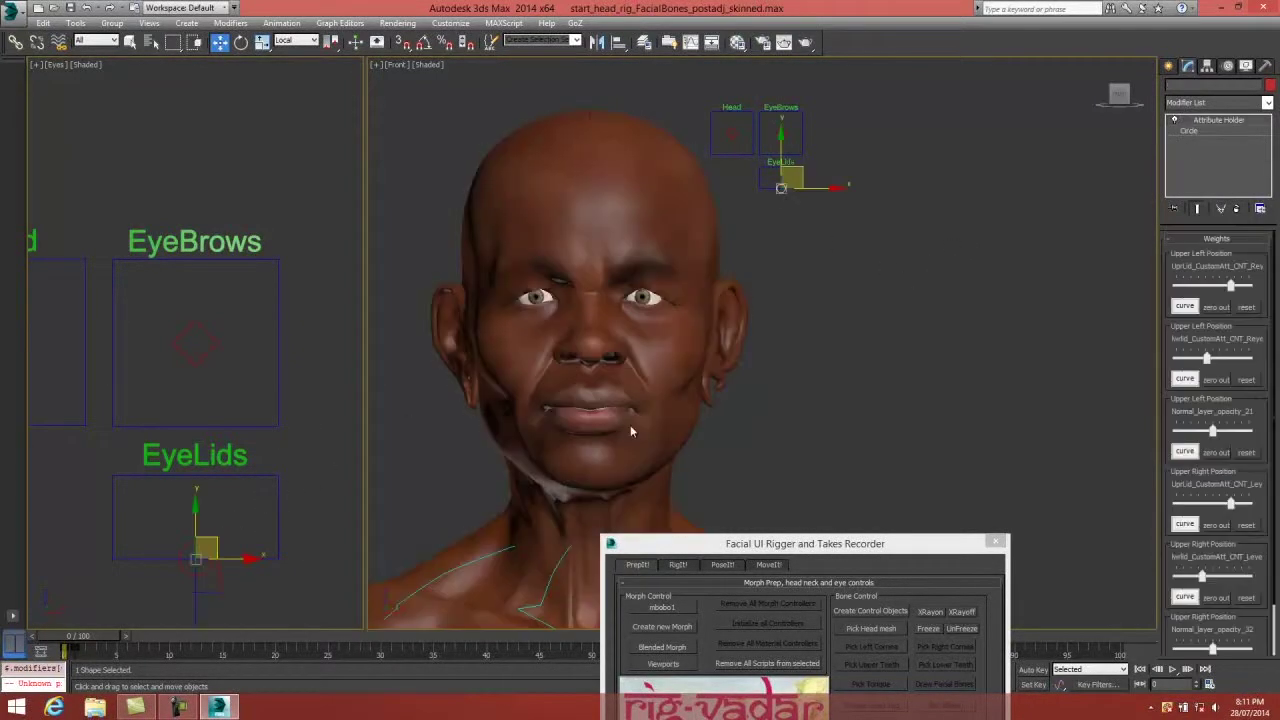
scroll(840, 375, "up", 4)
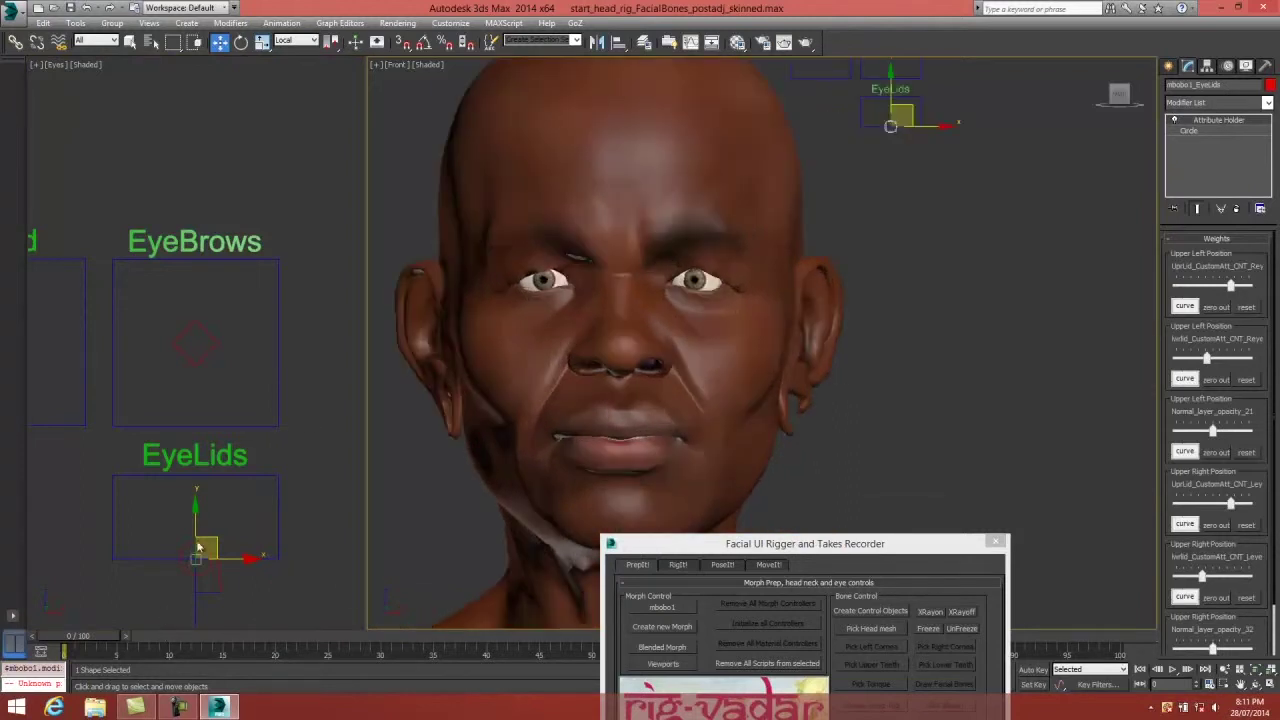
left_click_drag(213, 545, 228, 500)
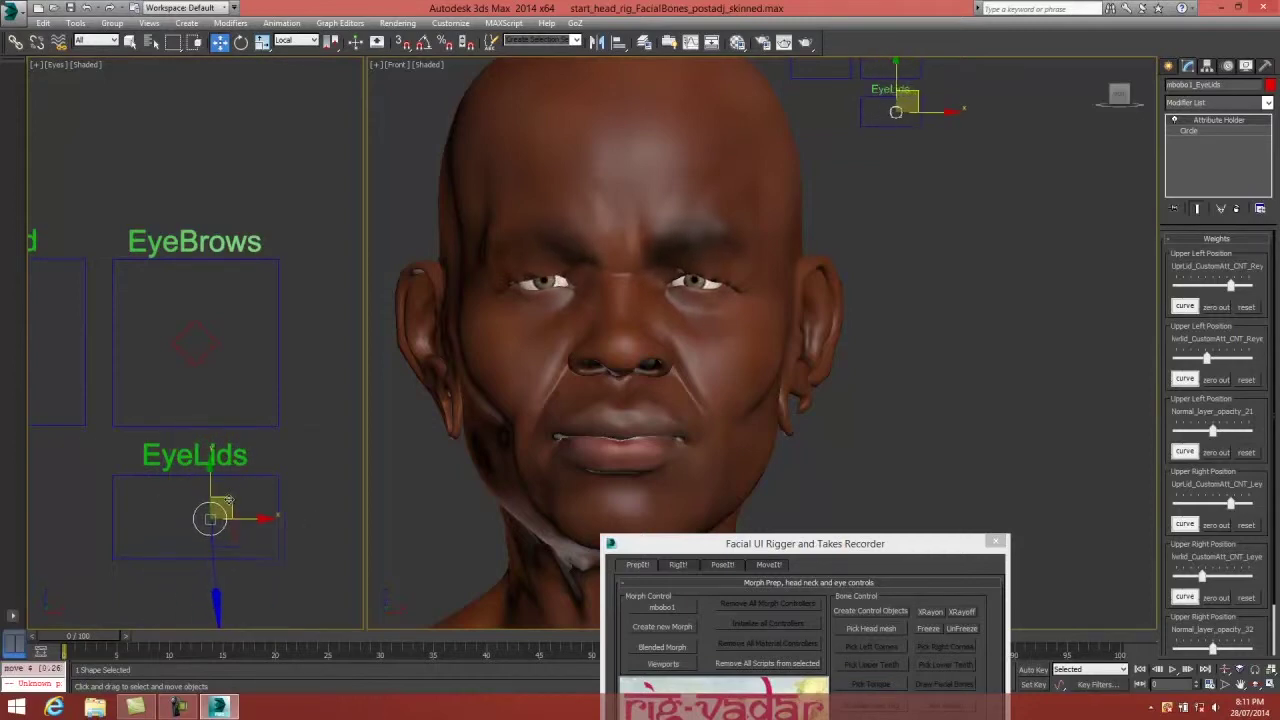
left_click_drag(705, 553, 592, 652)
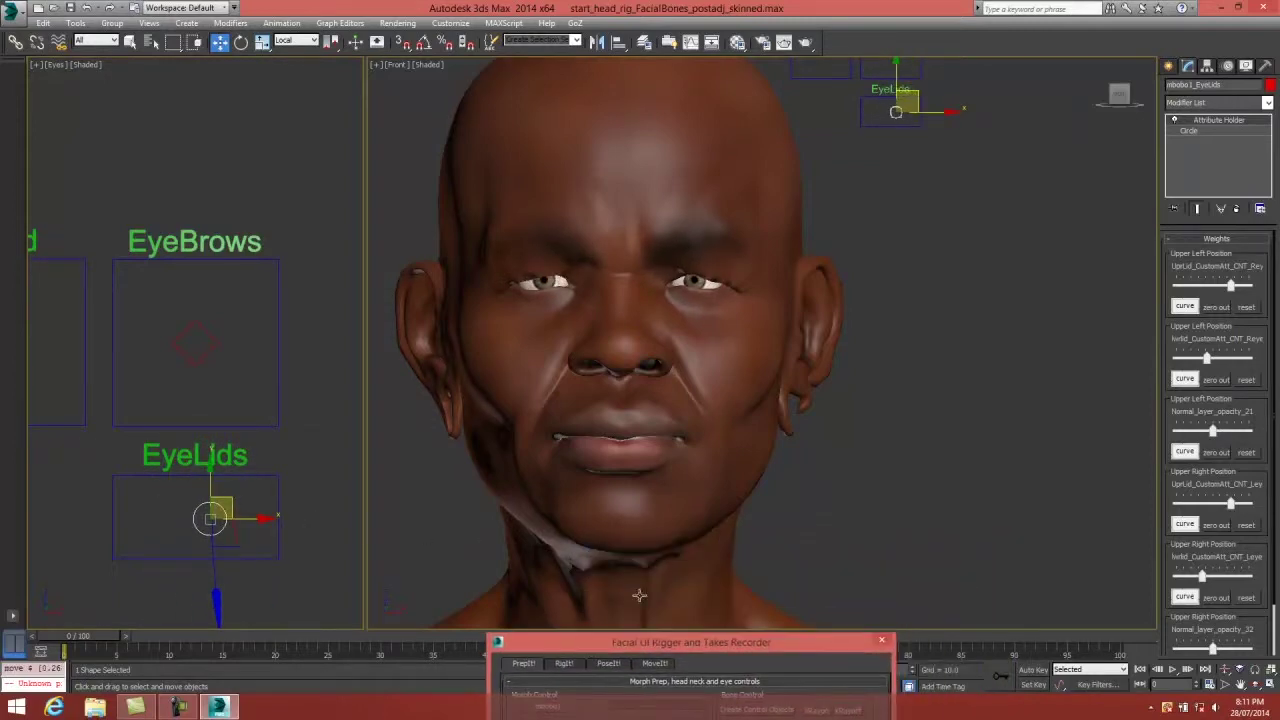
middle_click_drag(722, 407, 666, 410, "alt")
scroll(777, 371, "up", 5)
scroll(757, 391, "down", 2)
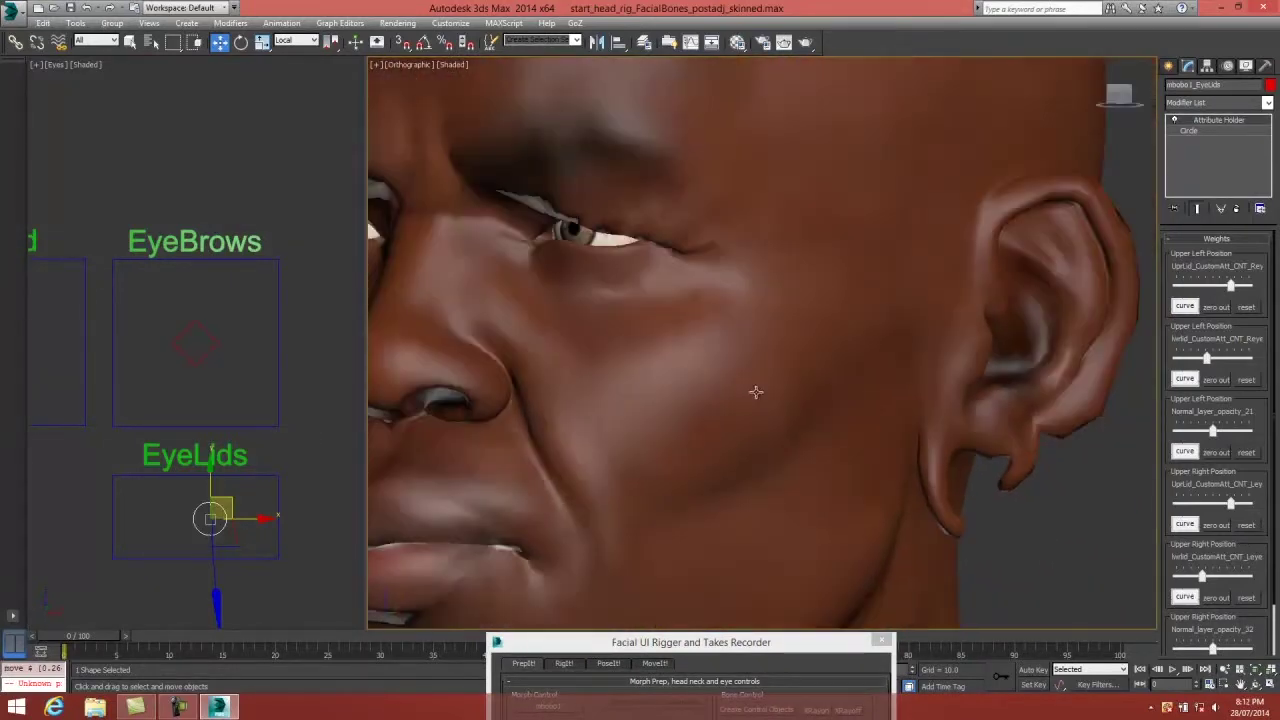
scroll(751, 414, "up", 4)
scroll(751, 414, "down", 6)
scroll(763, 405, "up", 4)
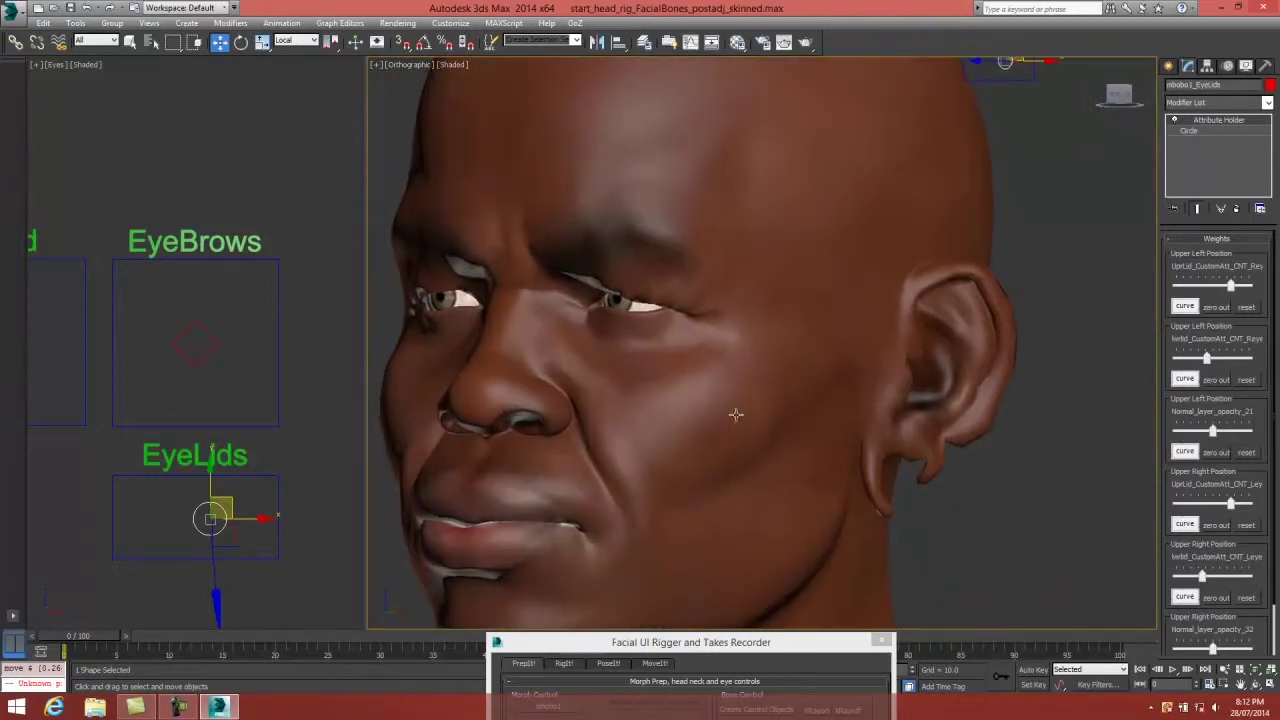
Move the EyeLids joystick to the upper-right corner of its frame and render the three-quarter head view.
left_click(210, 468)
left_click_drag(210, 468, 304, 440)
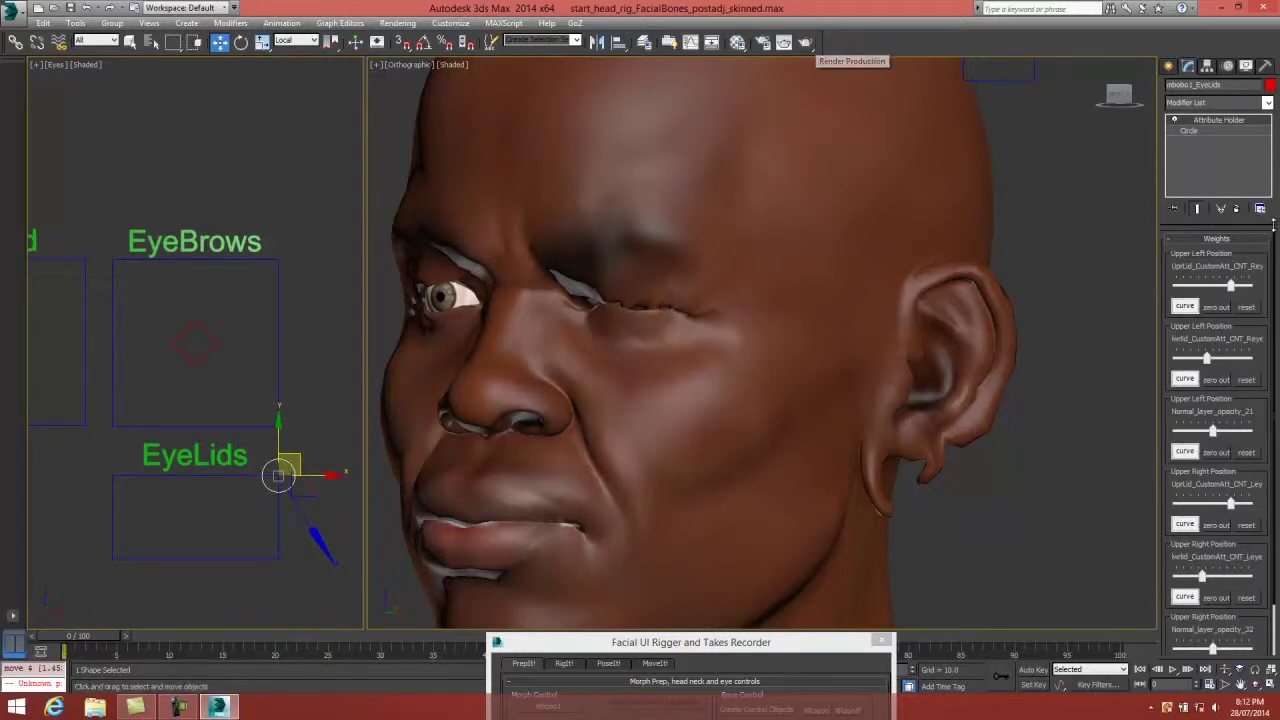
left_click(1064, 185)
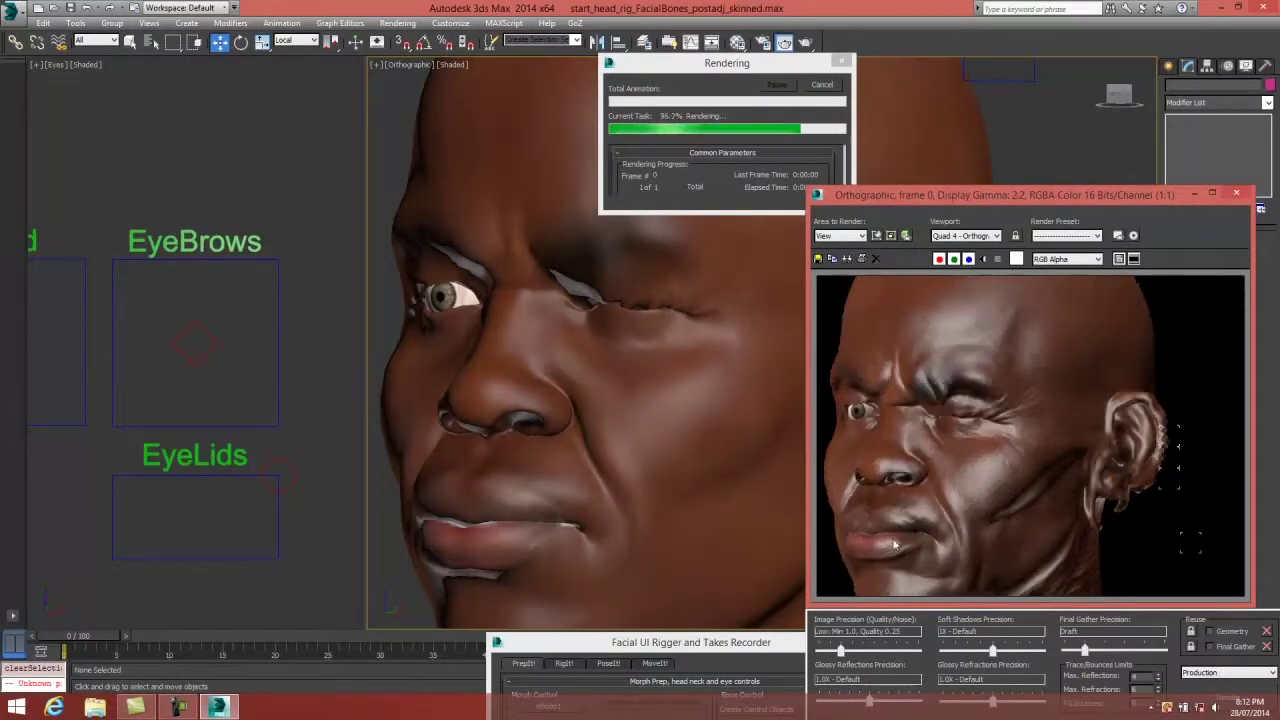
Move the EyeLids joystick to the upper-left corner of its frame and render the three-quarter head view again.
left_click(281, 462)
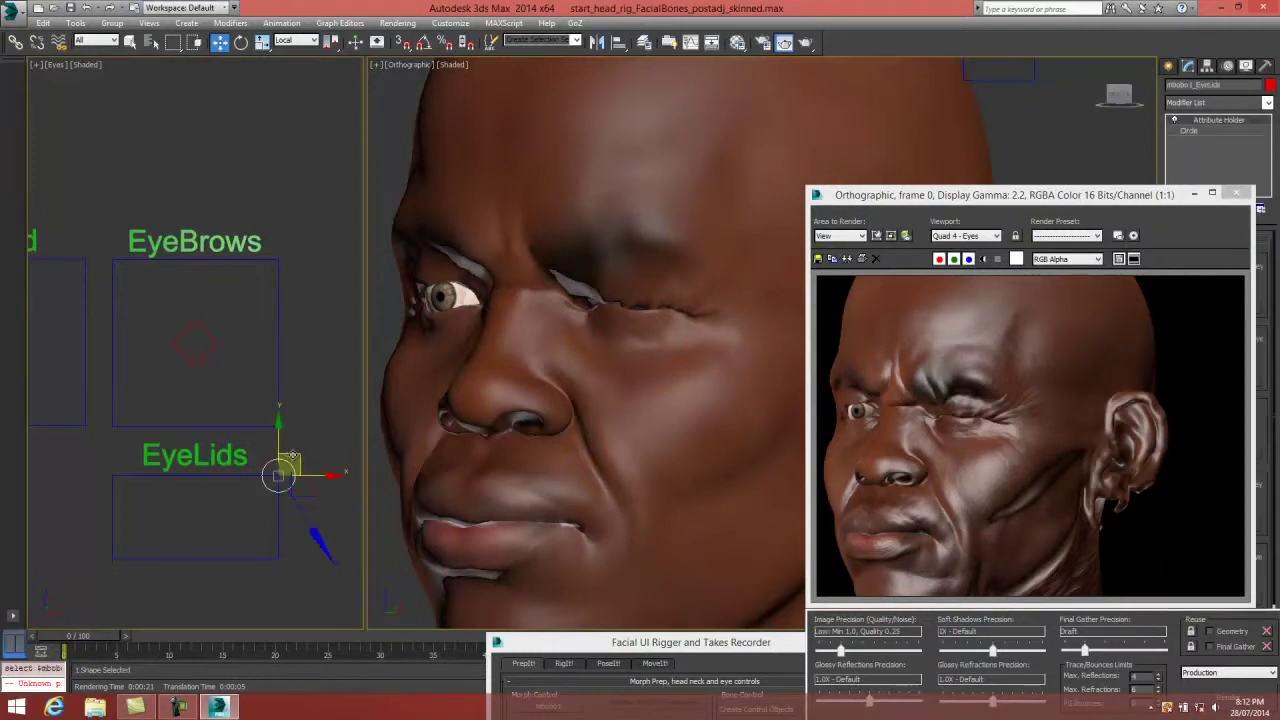
left_click_drag(297, 455, 86, 447)
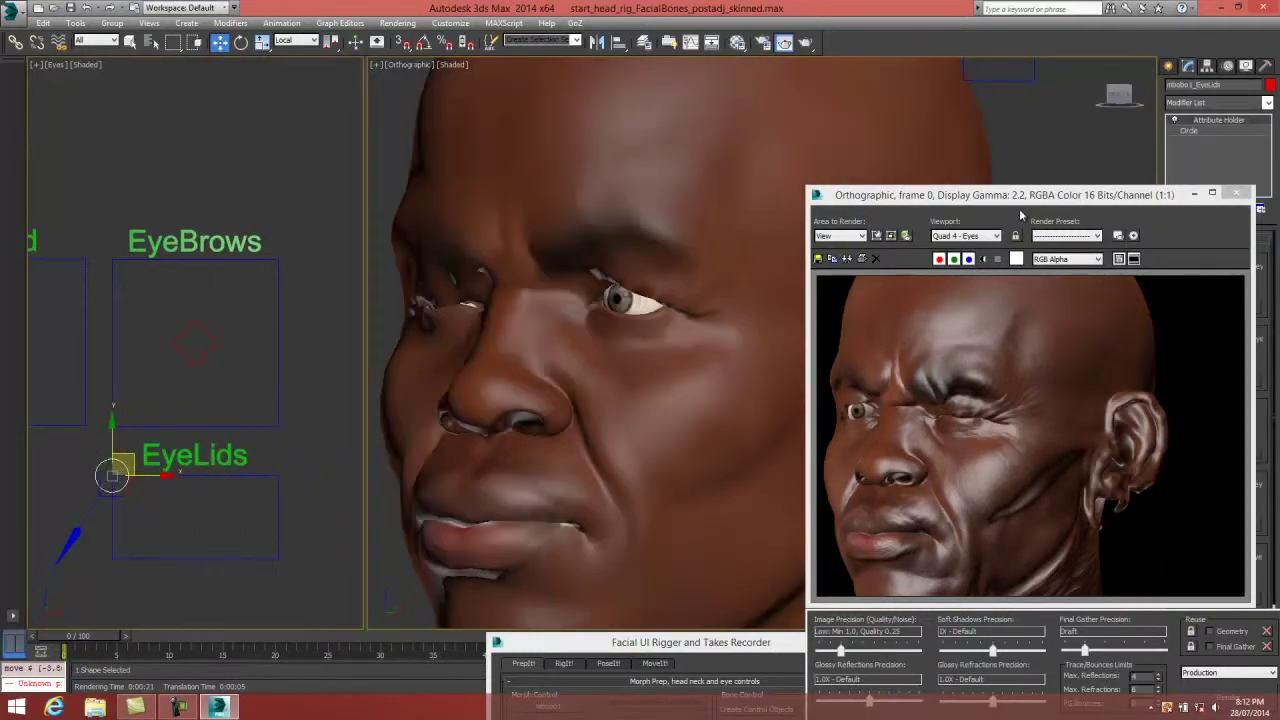
left_click(805, 42)
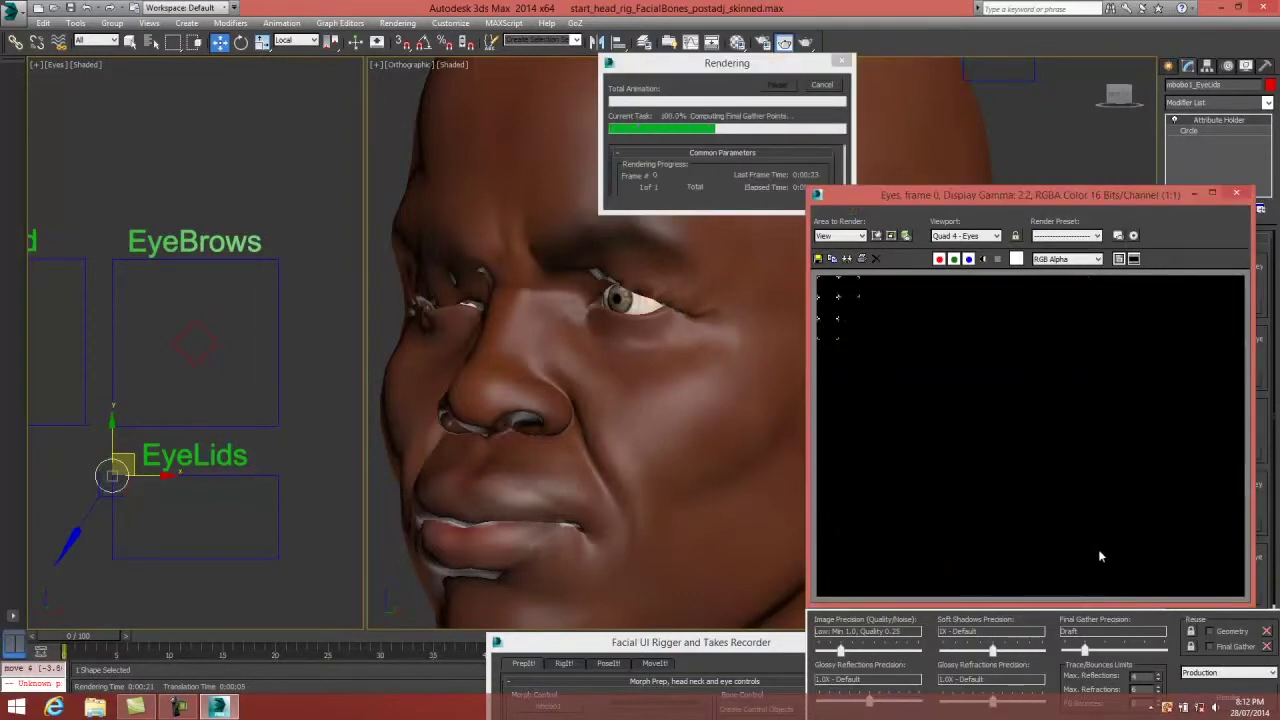
left_click(771, 380)
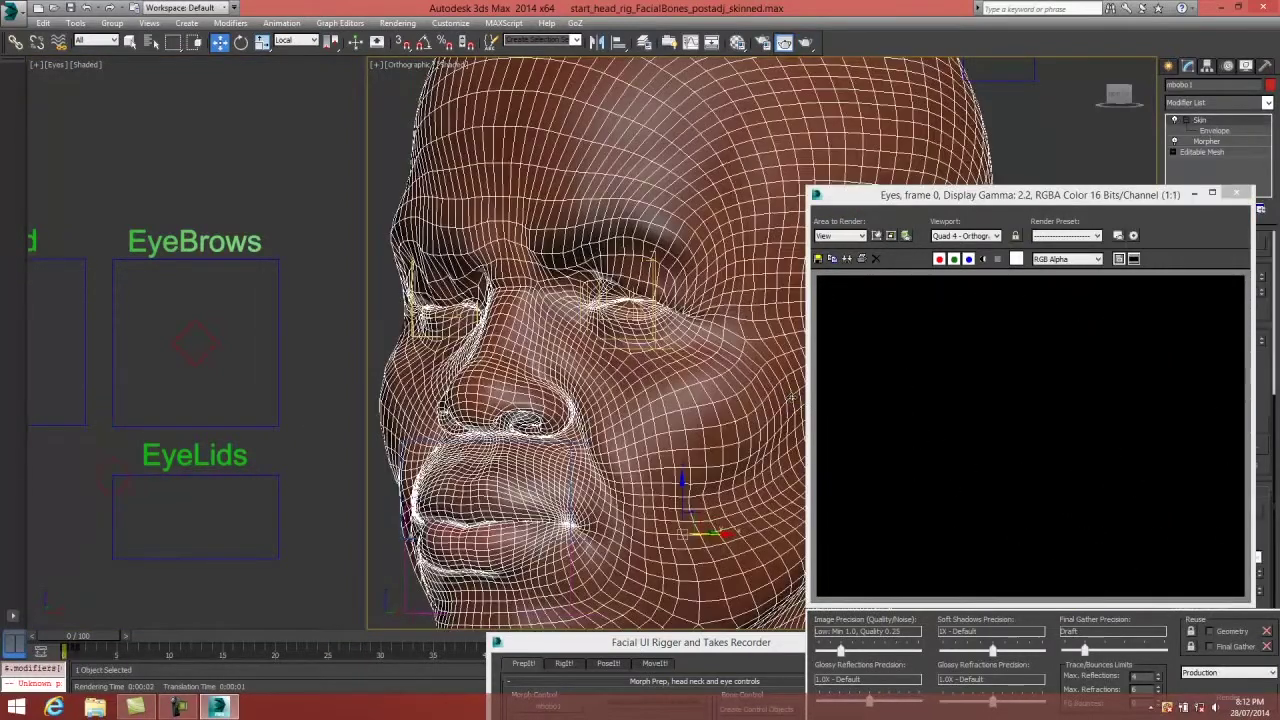
key("shift+q")
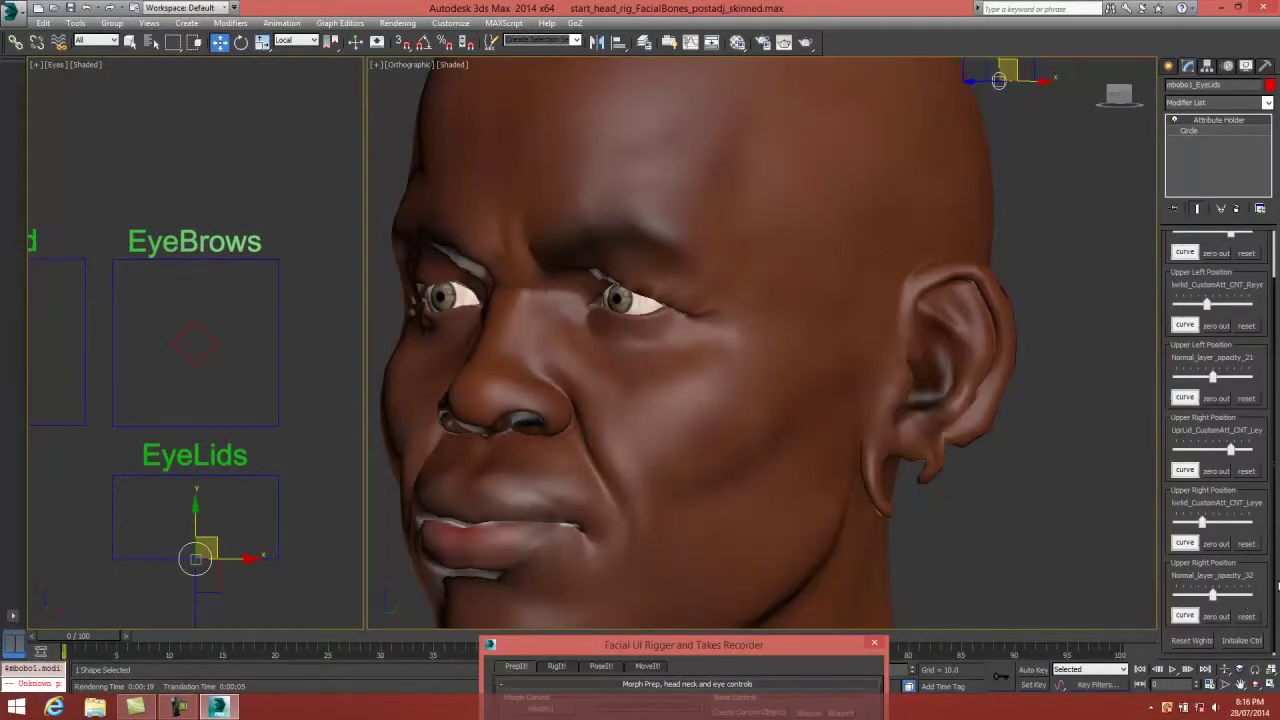
Reshape the EyeLids weight curve for Normal_layer_opacity_3 so that it rises steeply from its starting point.
left_click_drag(1266, 580, 1274, 519)
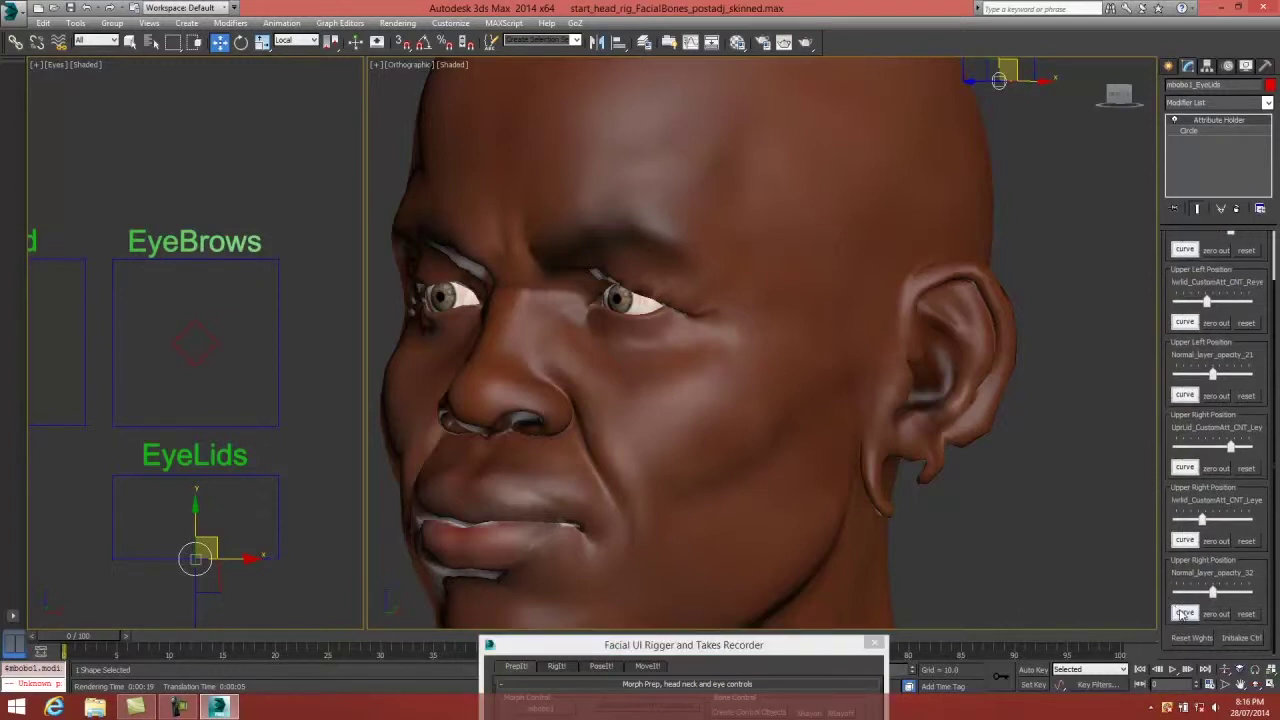
left_click(1184, 613)
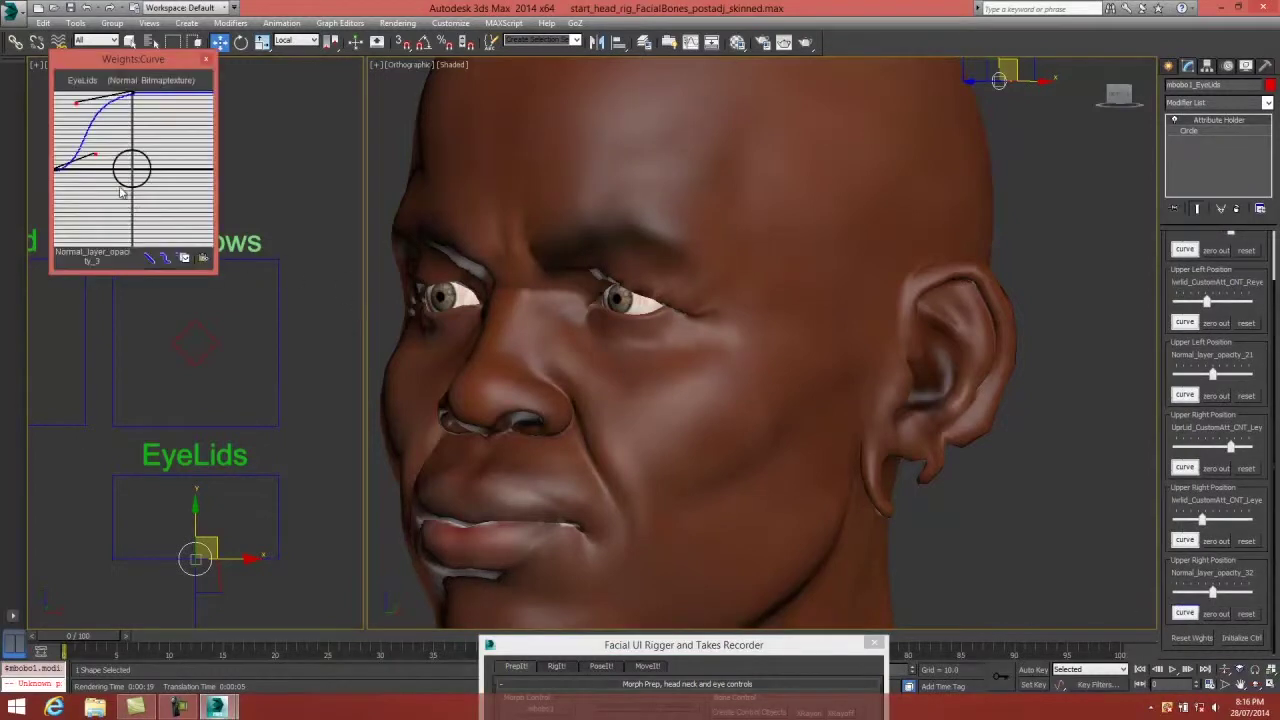
left_click_drag(96, 158, 67, 123)
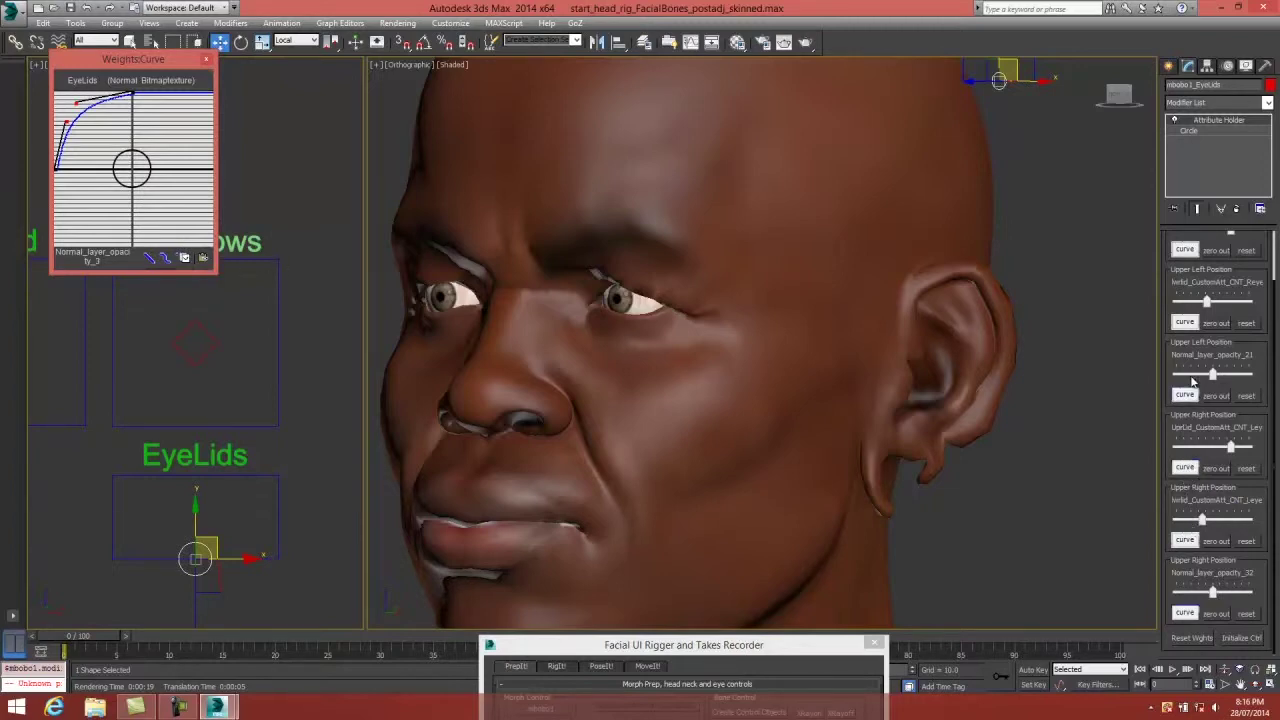
Reshape the EyeLids weight curve for Normal_layer_opacity_2 so that it stays high and falls steeply at its end, and close the curve.
left_click(1184, 396)
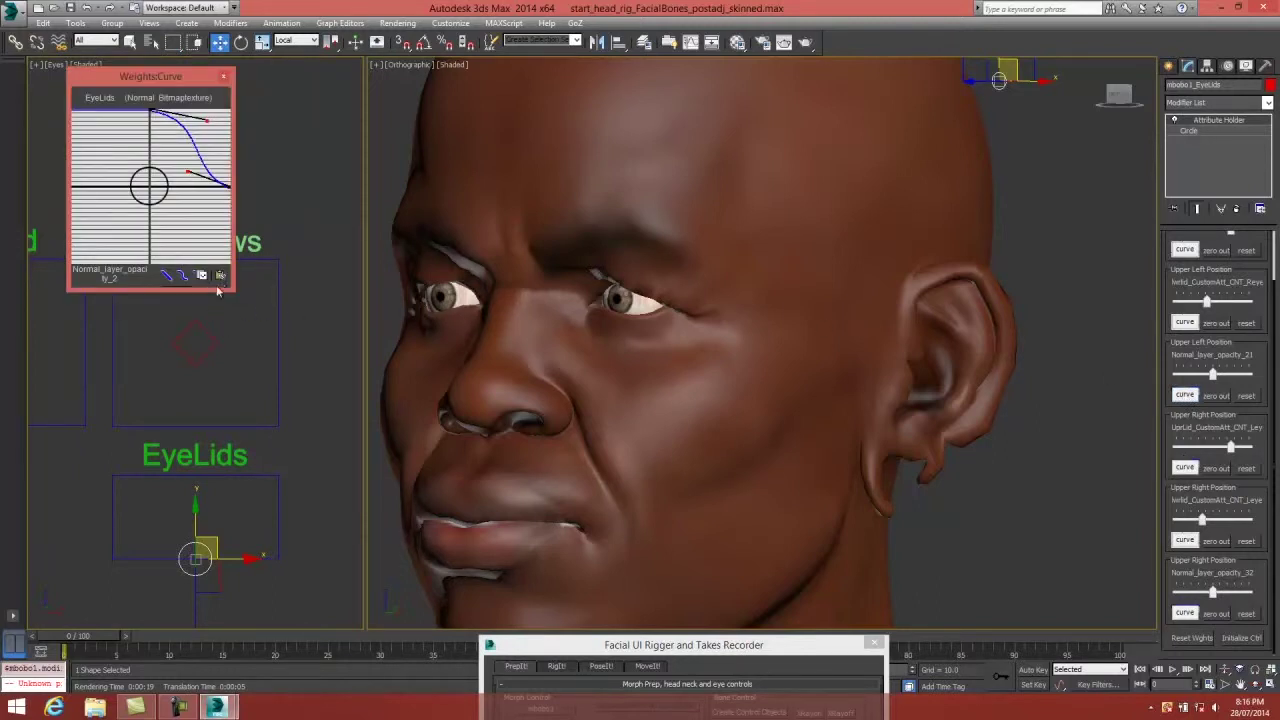
left_click_drag(186, 175, 209, 123)
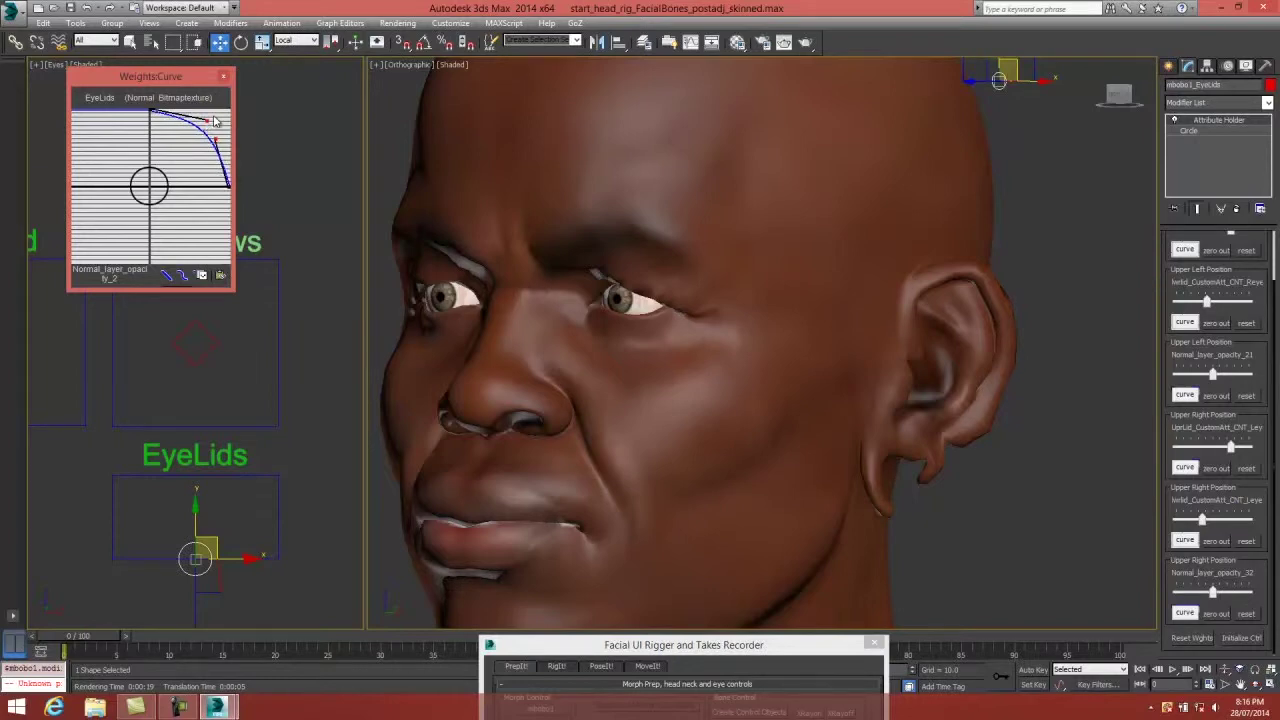
left_click(226, 78)
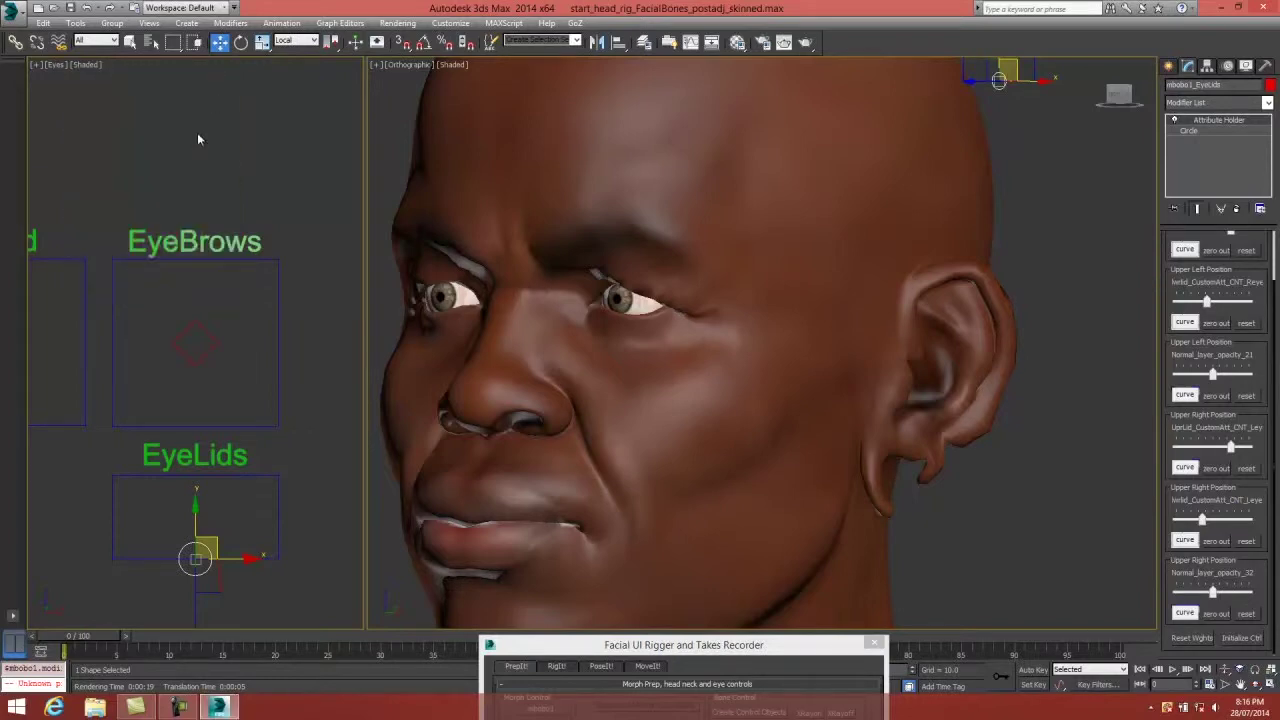
Move the Facial UI Rigger window out of the way and, with Auto Key on, raise the EyeLids joystick to mid-frame at frame 11.
left_click_drag(215, 535, 253, 543)
left_click_drag(767, 649, 656, 691)
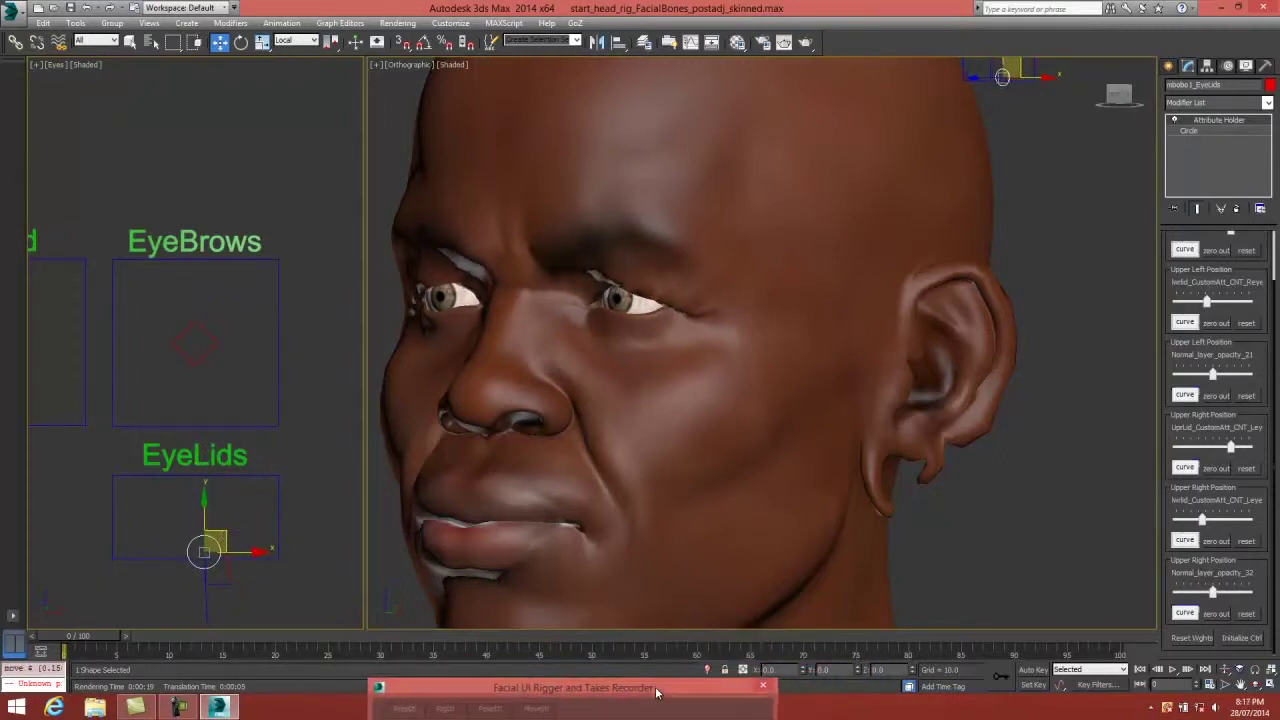
left_click(1033, 670)
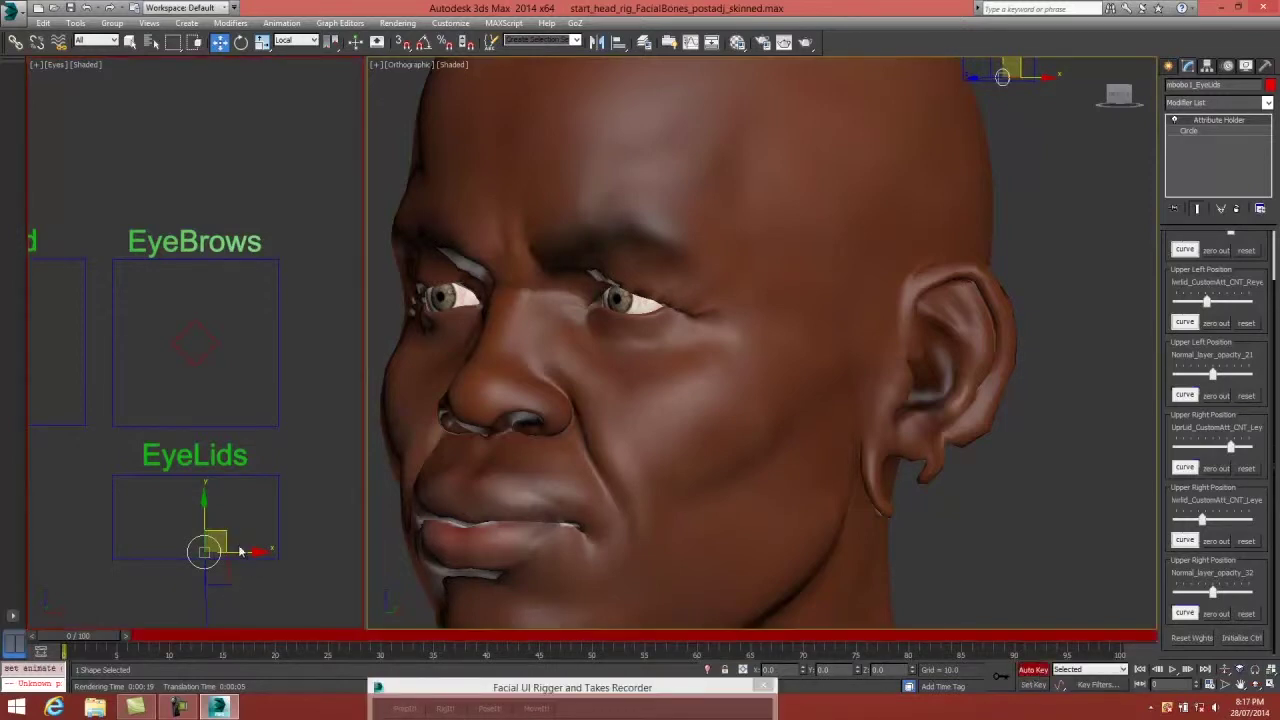
left_click_drag(82, 641, 186, 648)
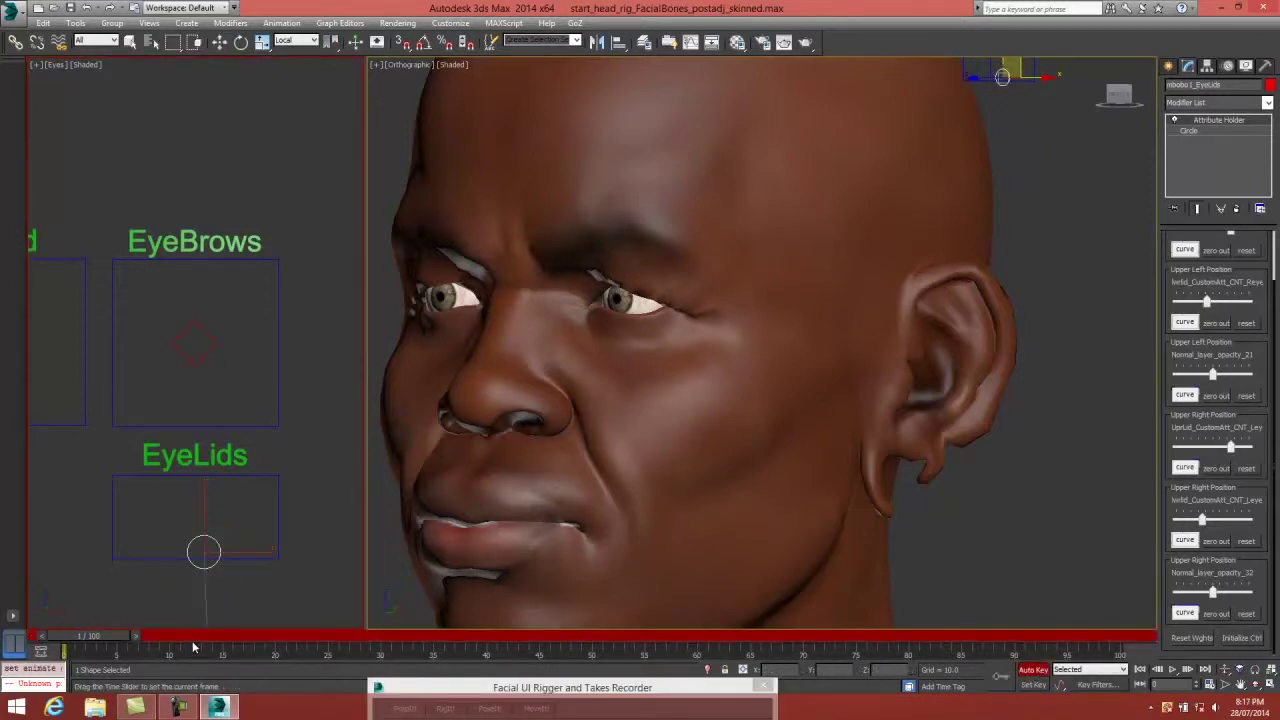
key("w")
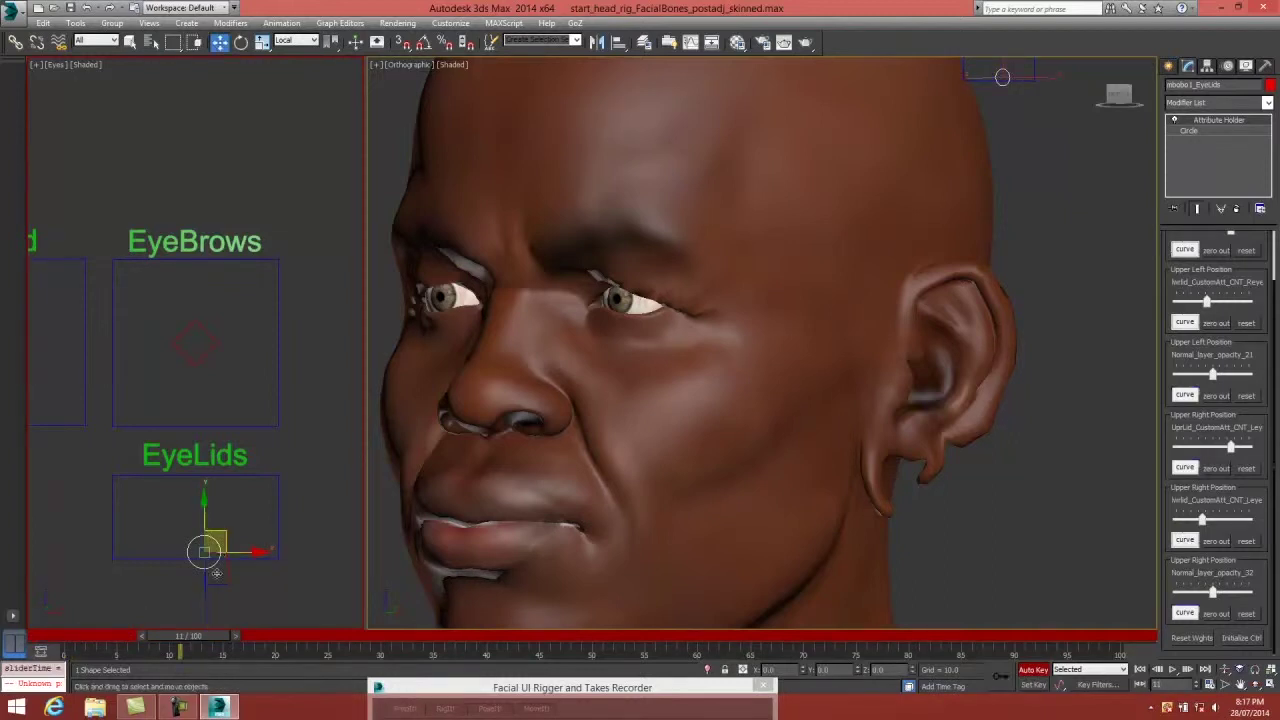
left_click_drag(227, 530, 219, 493)
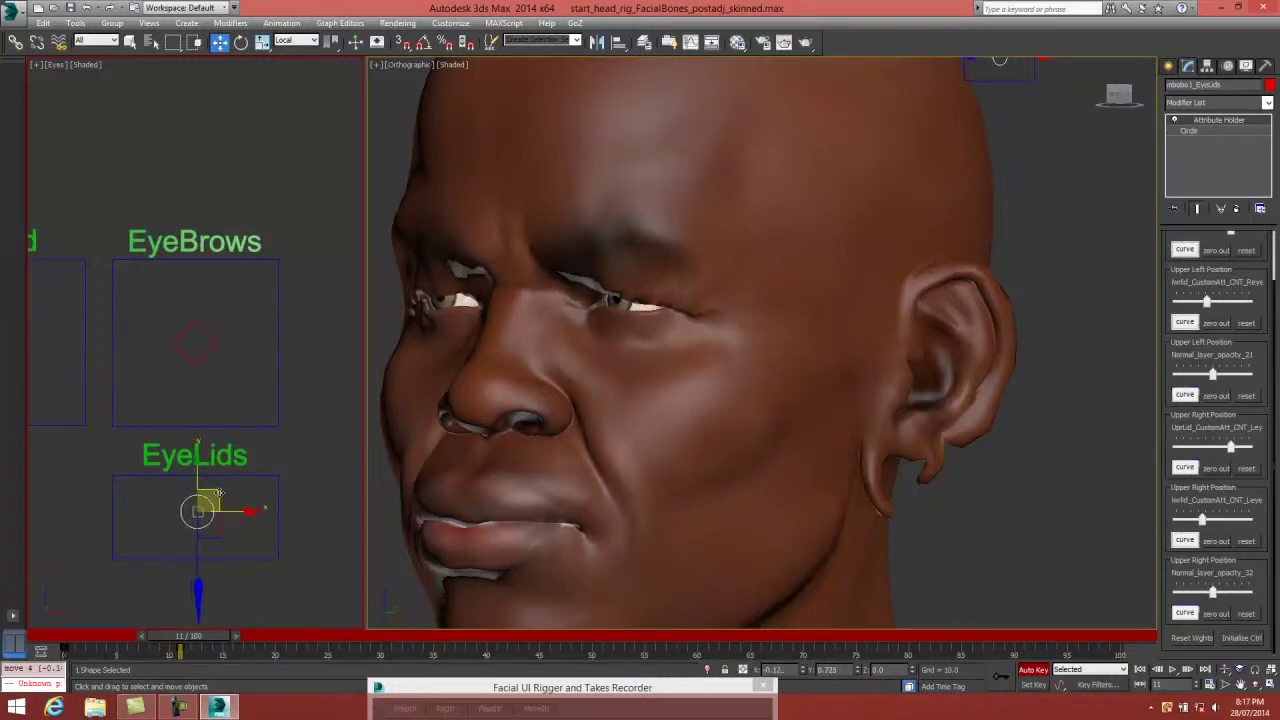
Turn Auto Key off, return to frame 0 and scrub through the first frames to preview the eyelid animation.
left_click(1022, 671)
key("q")
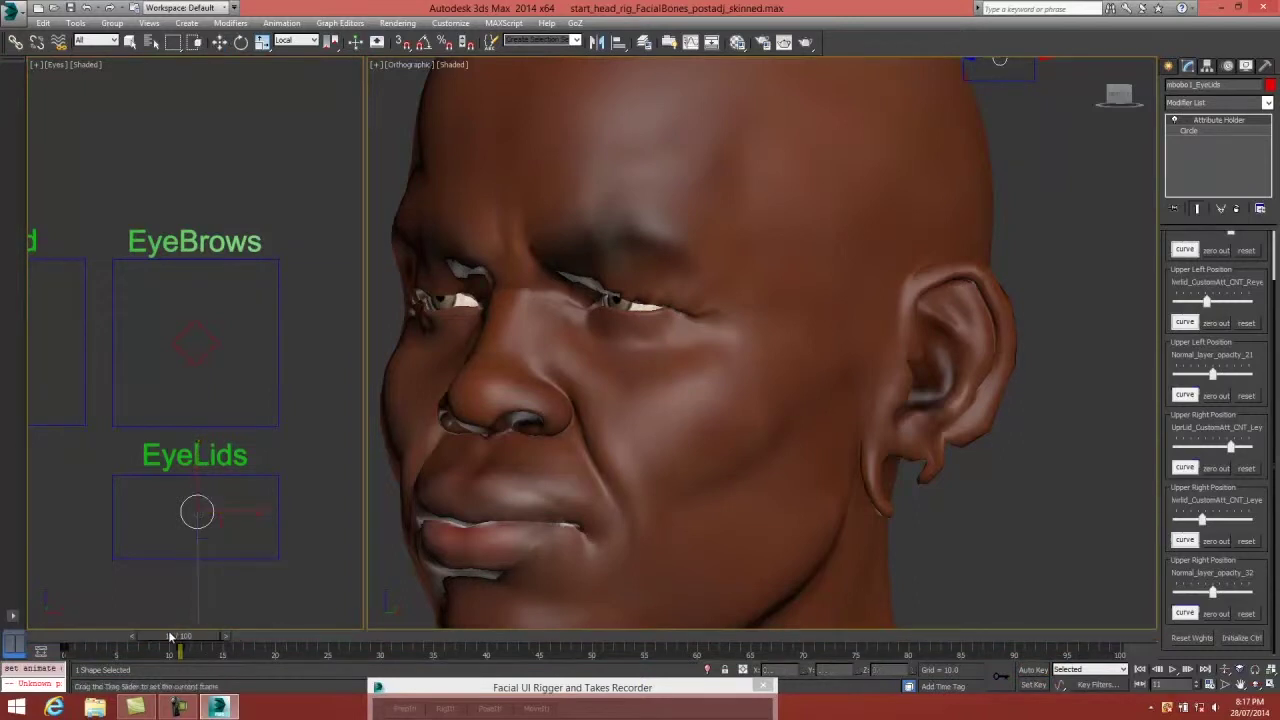
left_click(68, 637)
key("w")
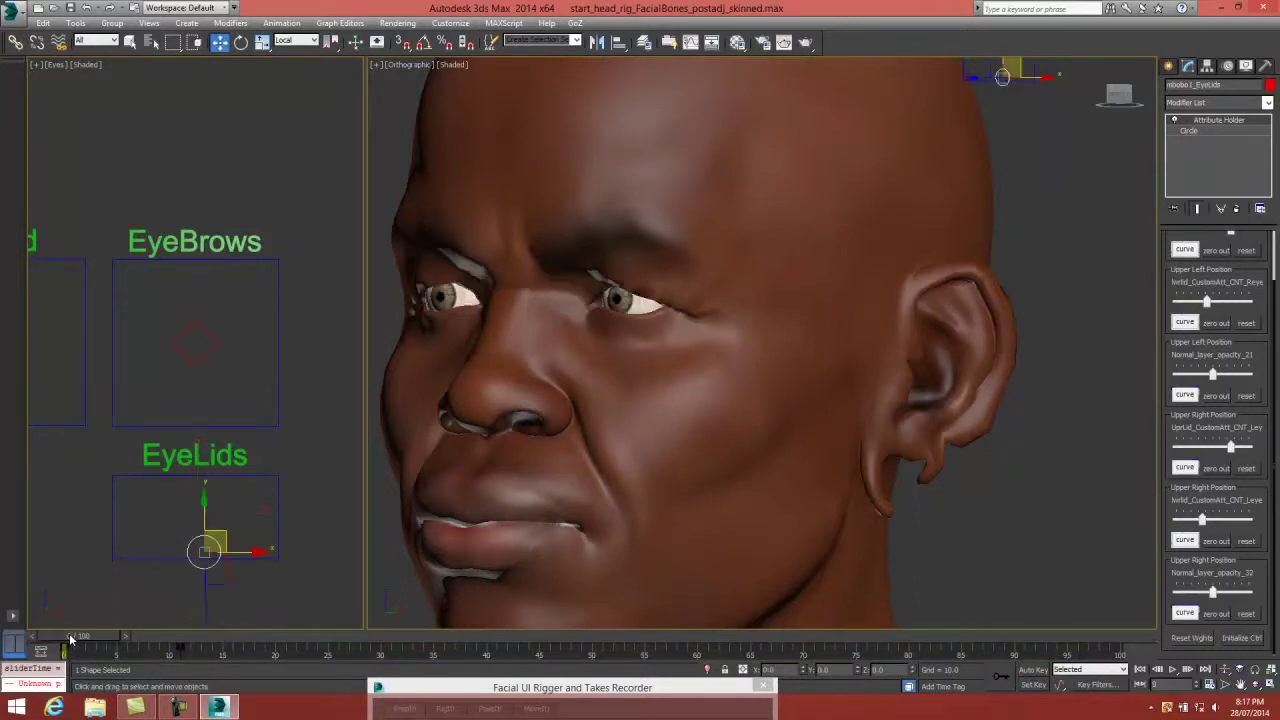
key("q")
left_click_drag(79, 642, 132, 641)
key("w")
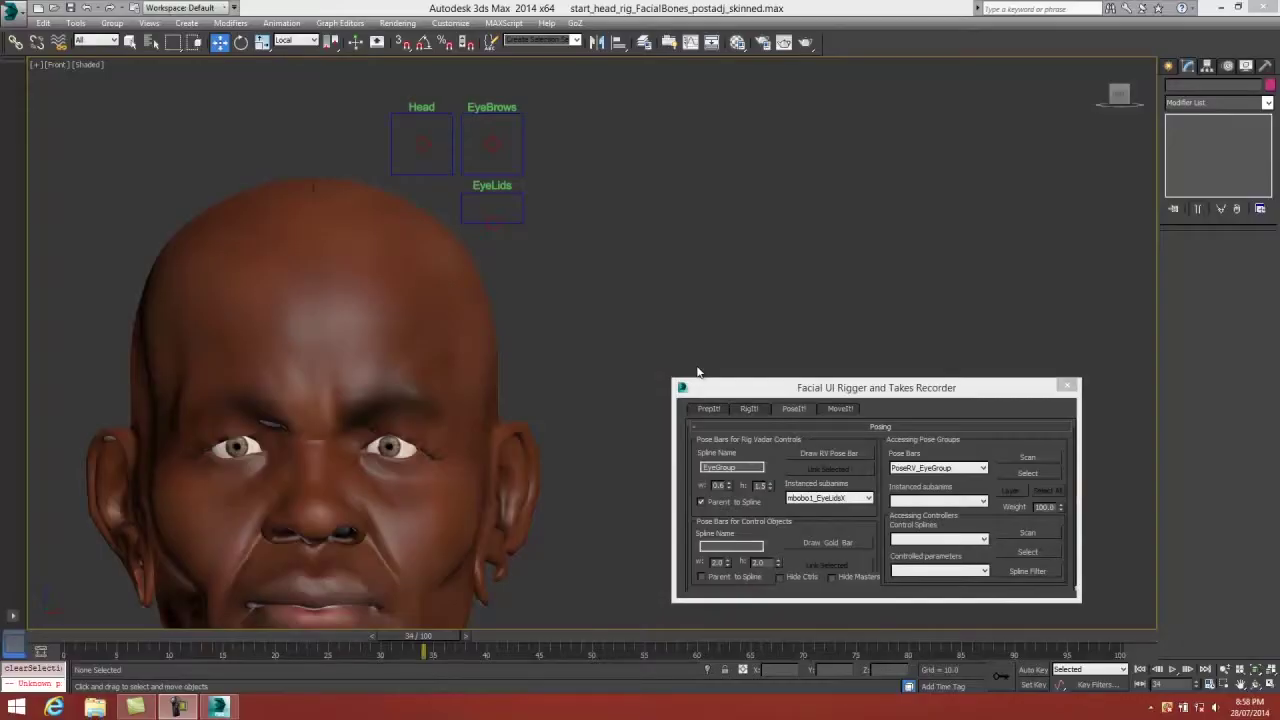
Draw the EyeGroup RV pose bar around the Head, EyeBrows and EyeLids controls and increase its height to enclose all three.
left_click(820, 453)
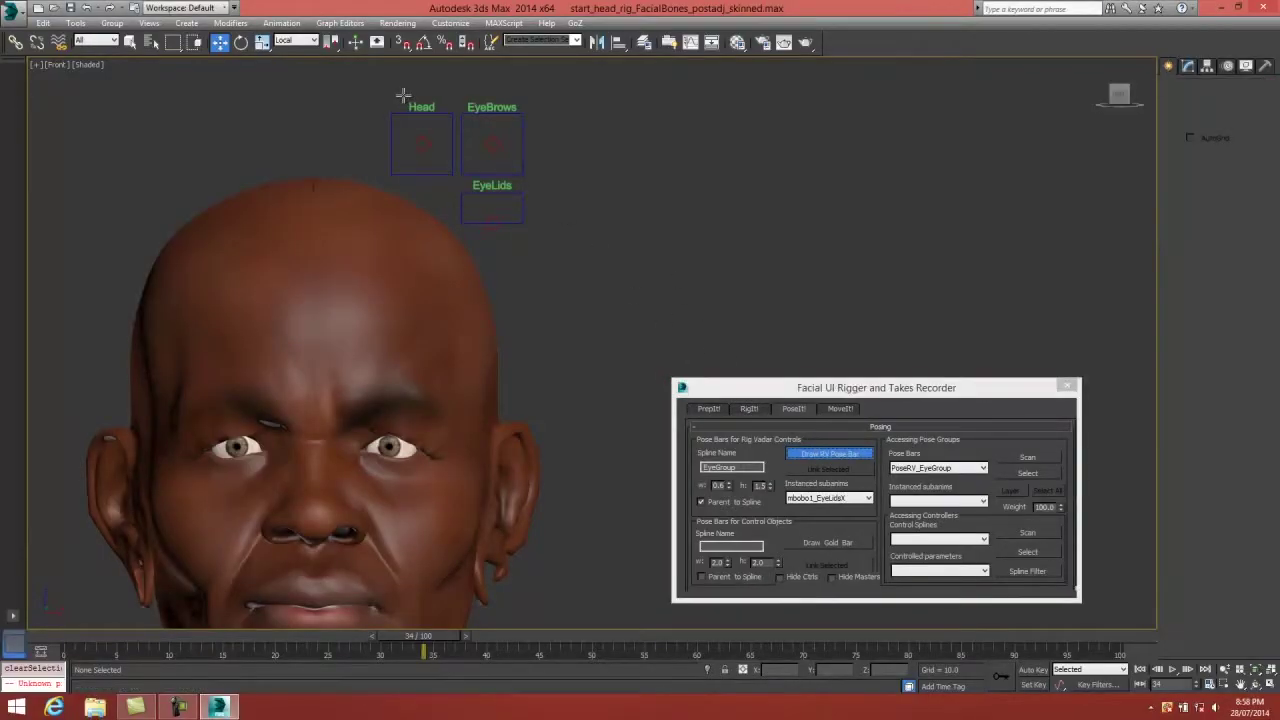
left_click_drag(402, 95, 434, 147)
left_click_drag(420, 77, 511, 136)
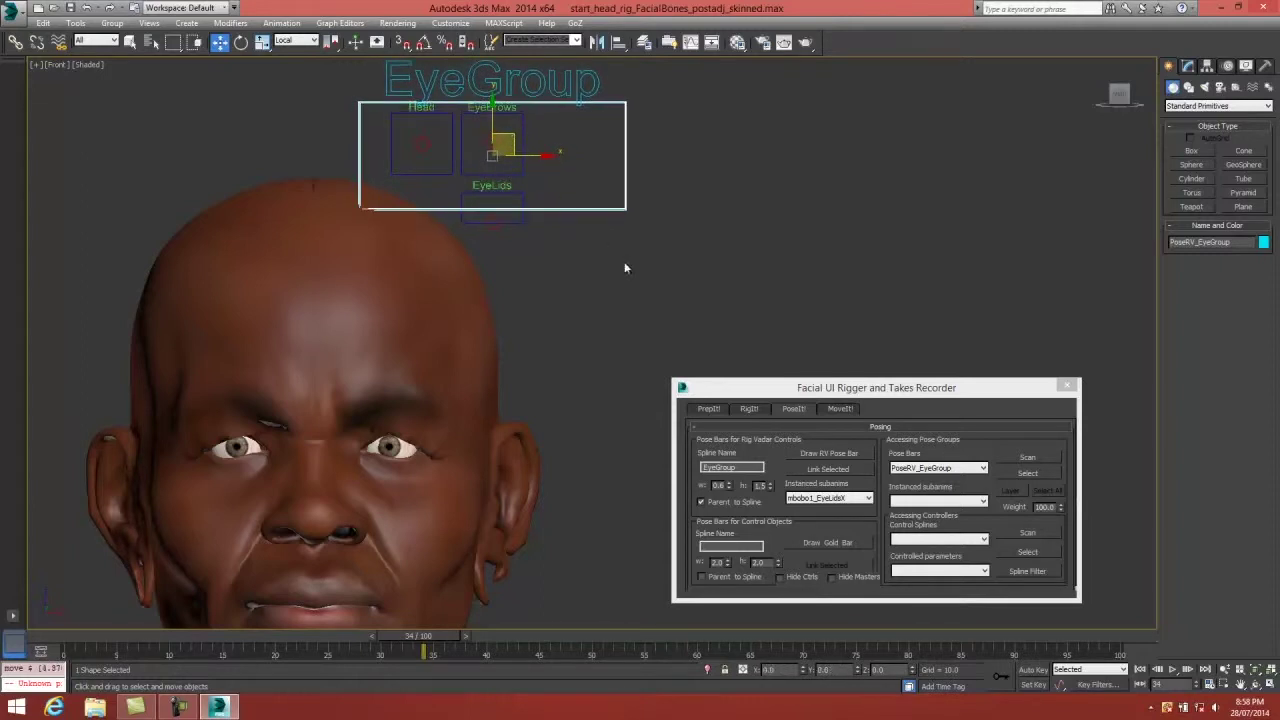
left_click(771, 487)
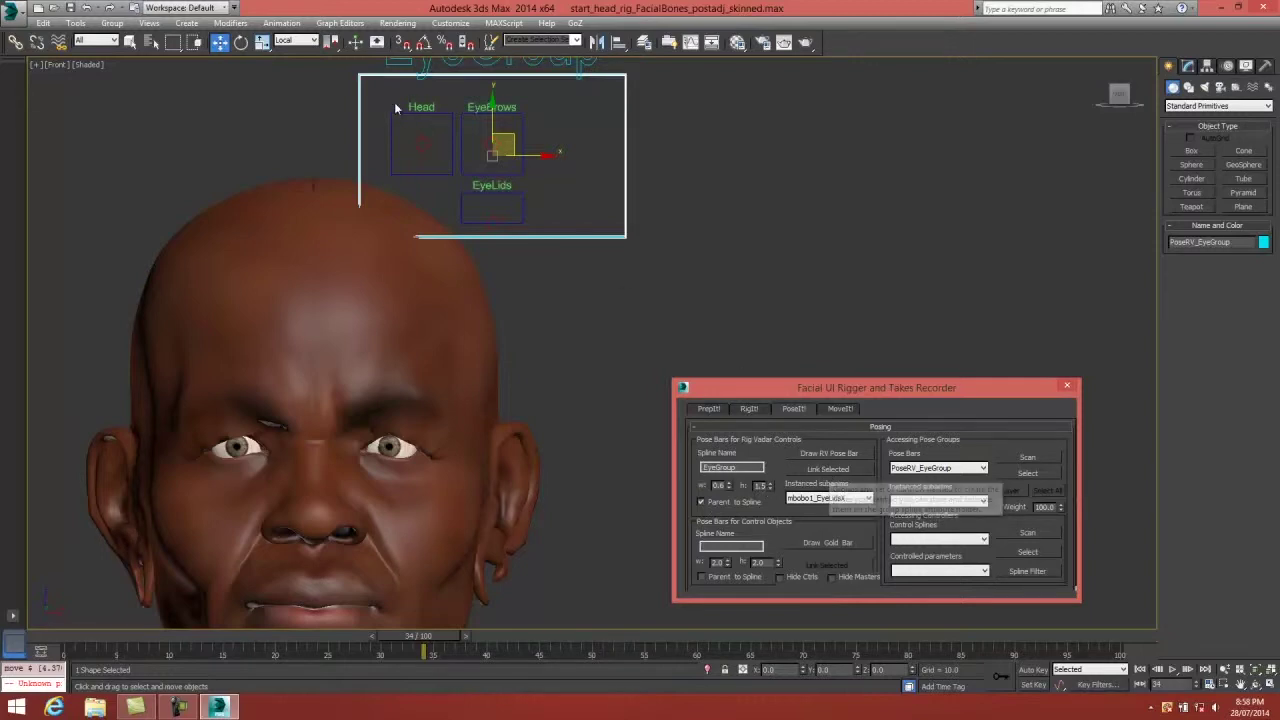
Select only the Head, EyeBrows and EyeLids joysticks, link them to the EyeGroup pose bar and check its instanced subanims.
left_click_drag(394, 102, 552, 230)
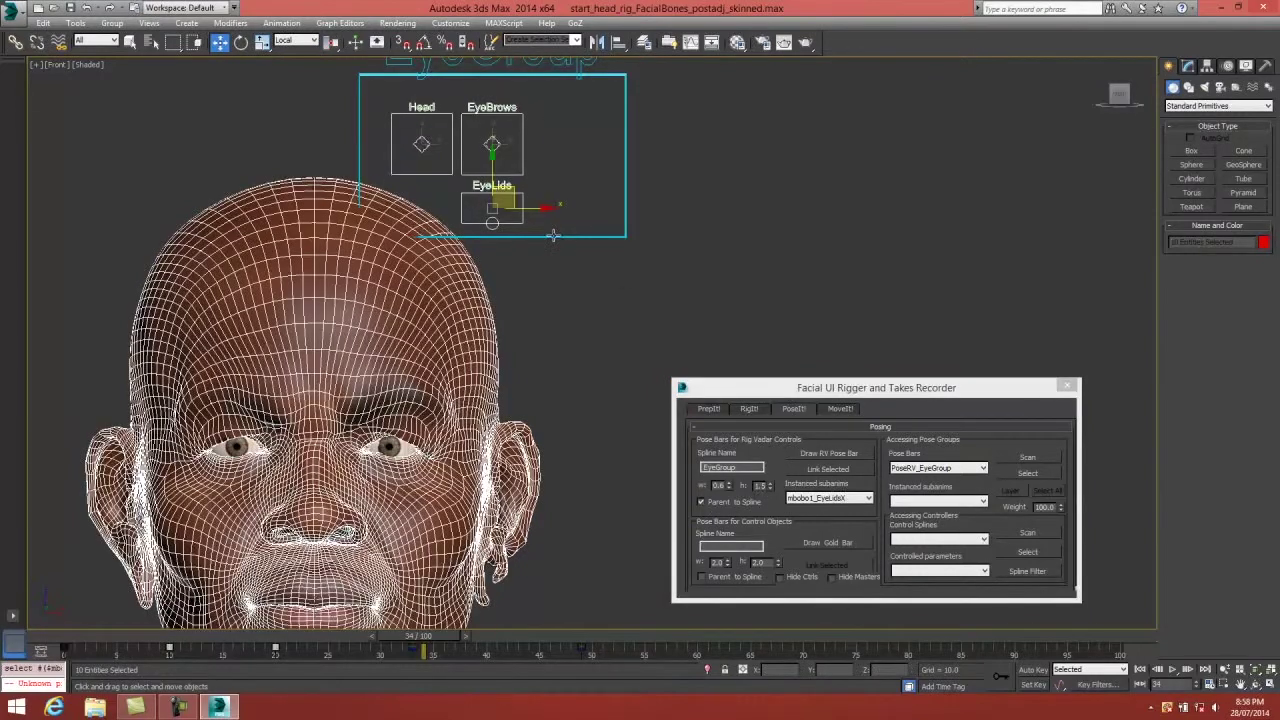
left_click(564, 206)
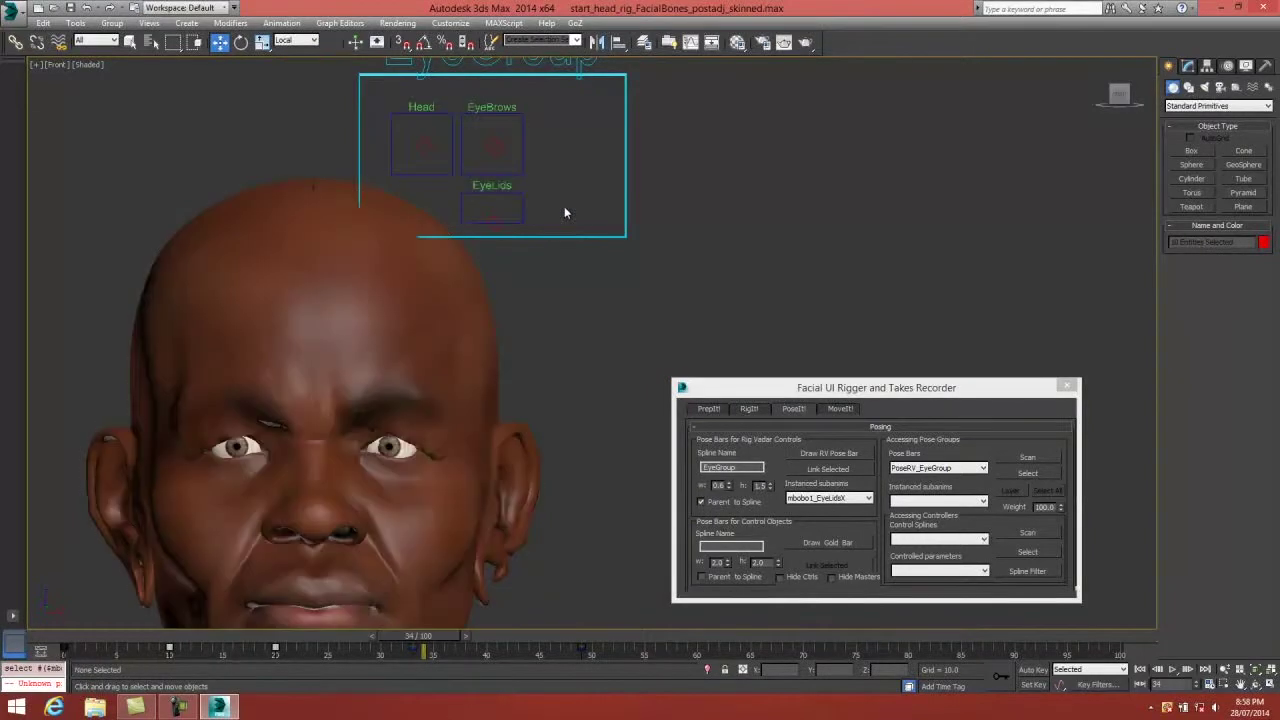
left_click(421, 139)
left_click(499, 143, "ctrl")
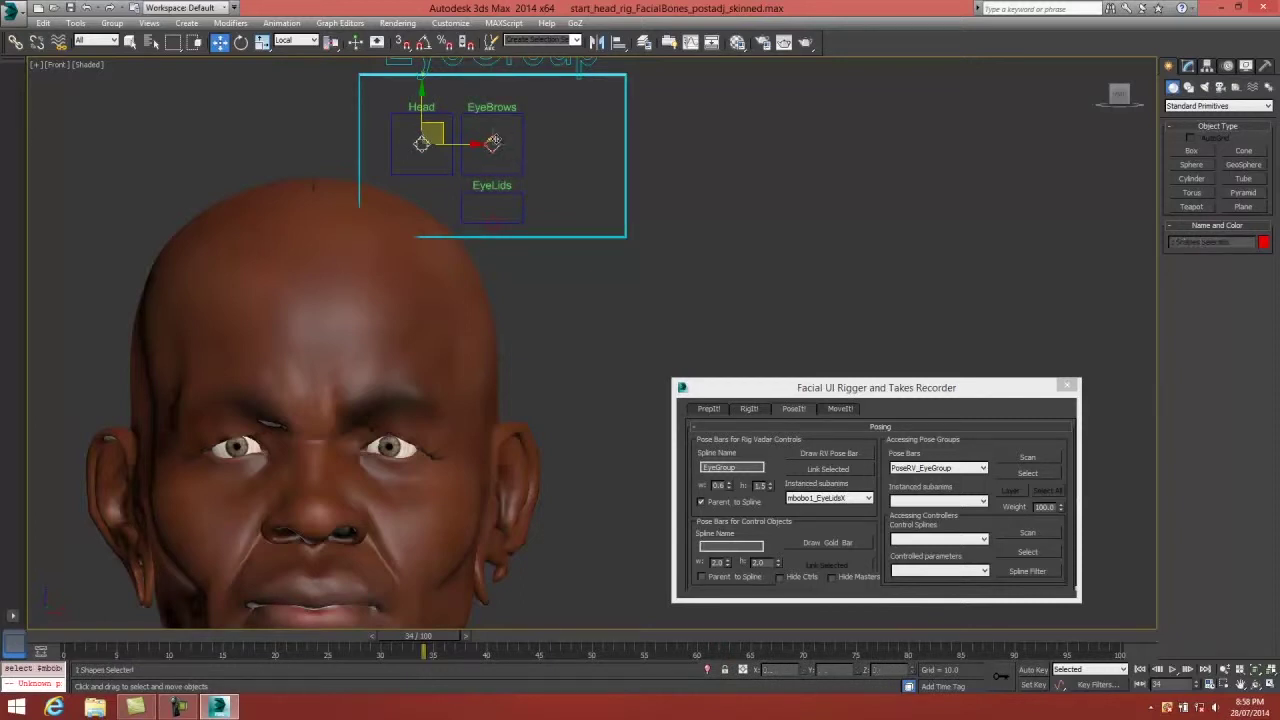
left_click(494, 221, "ctrl")
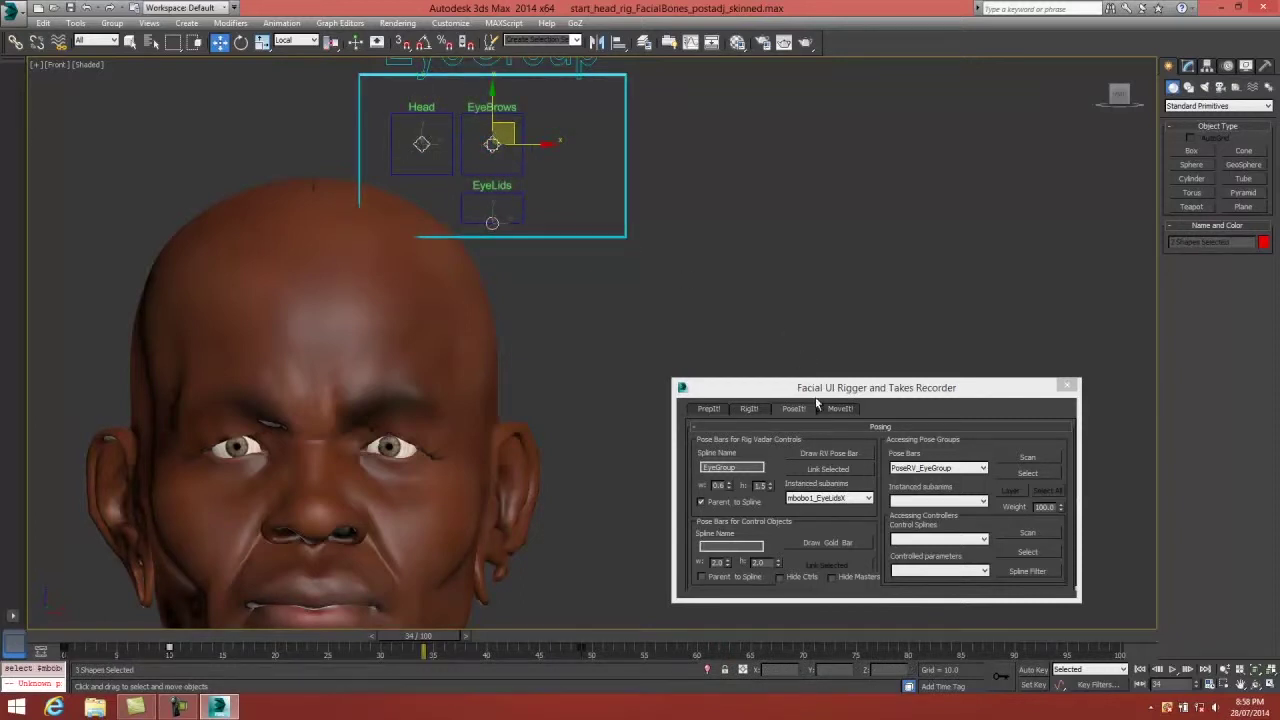
left_click(842, 469)
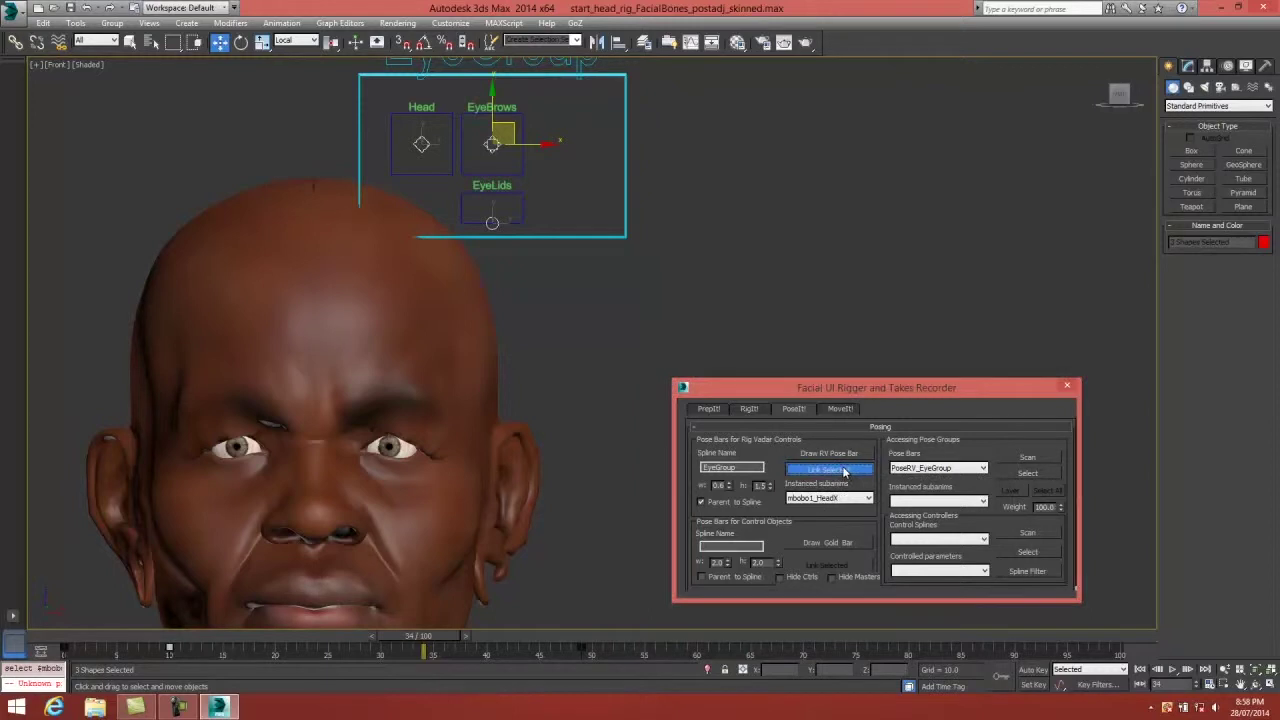
left_click(856, 502)
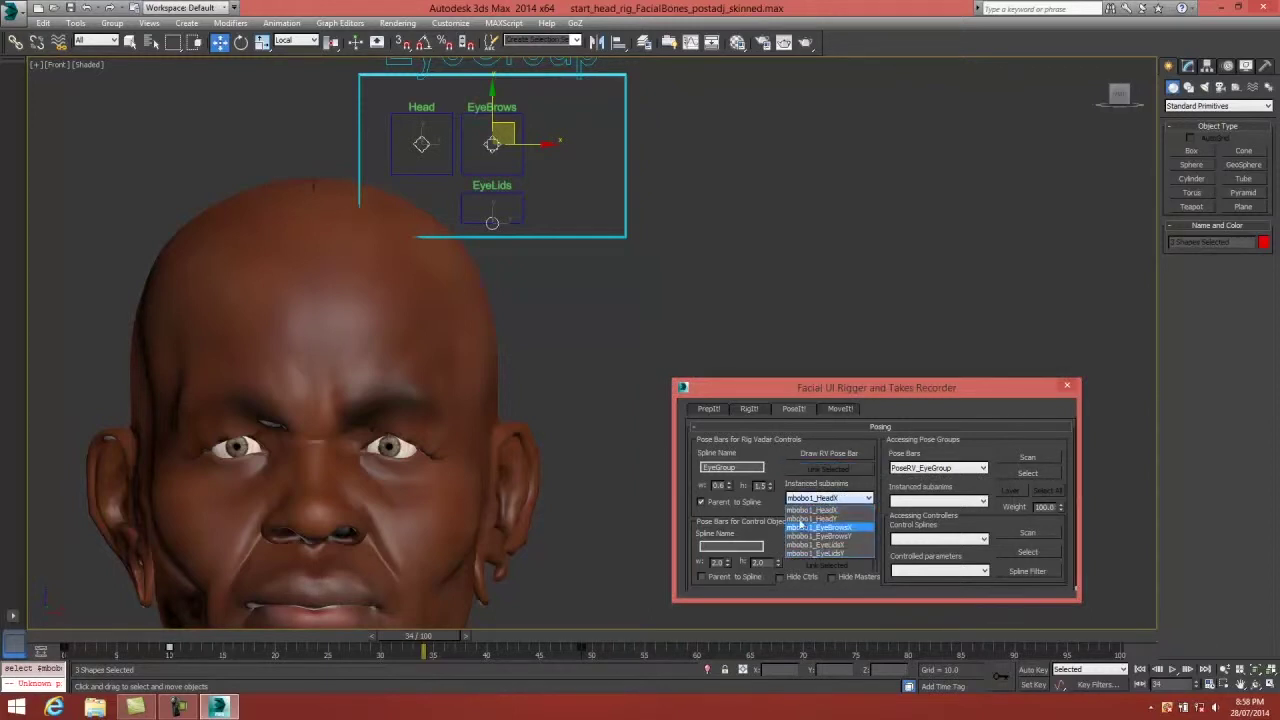
Select the EyeGroup pose bar, move it with its controls clear of the head and display its Poses settings.
left_click(618, 240)
left_click(618, 240)
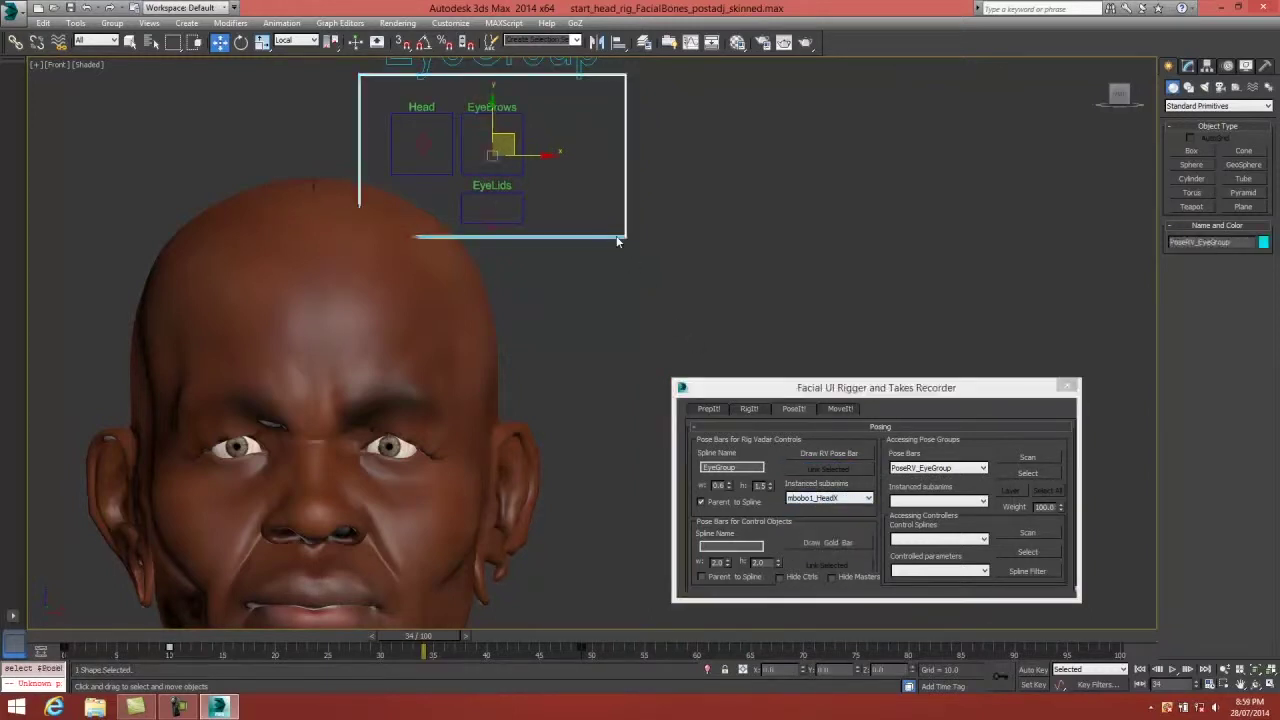
left_click_drag(512, 137, 694, 226)
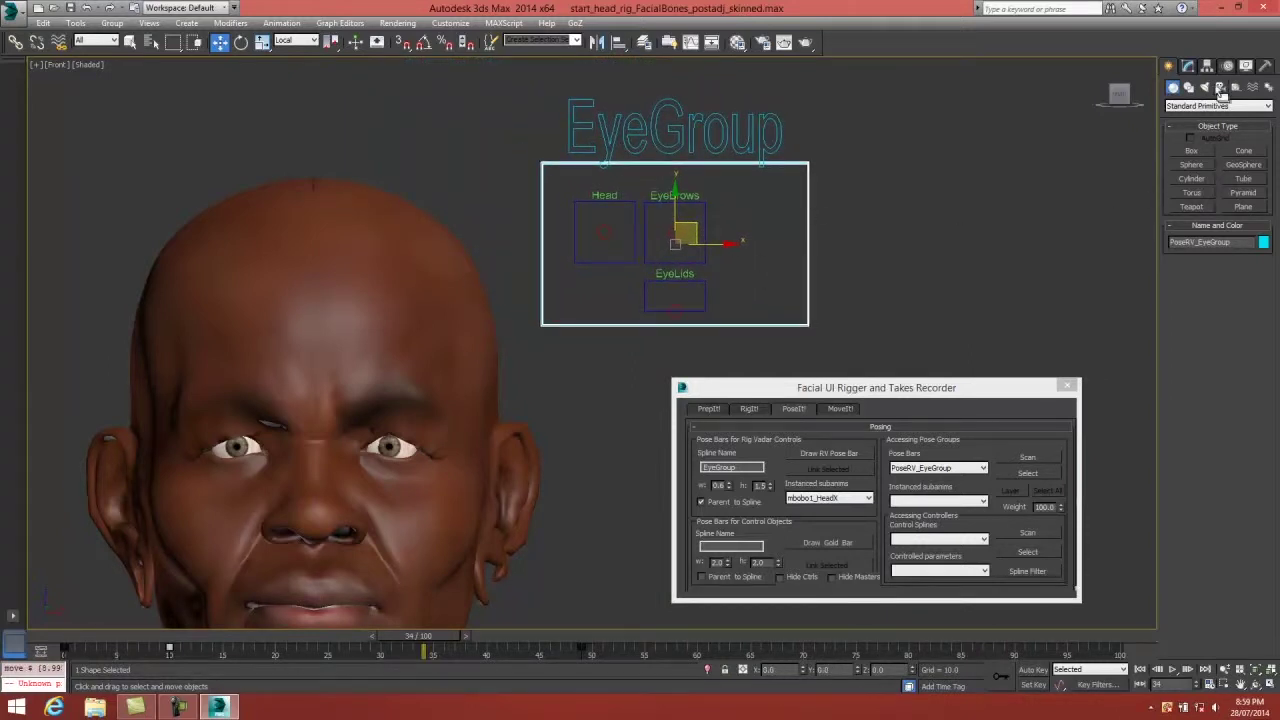
left_click(1189, 65)
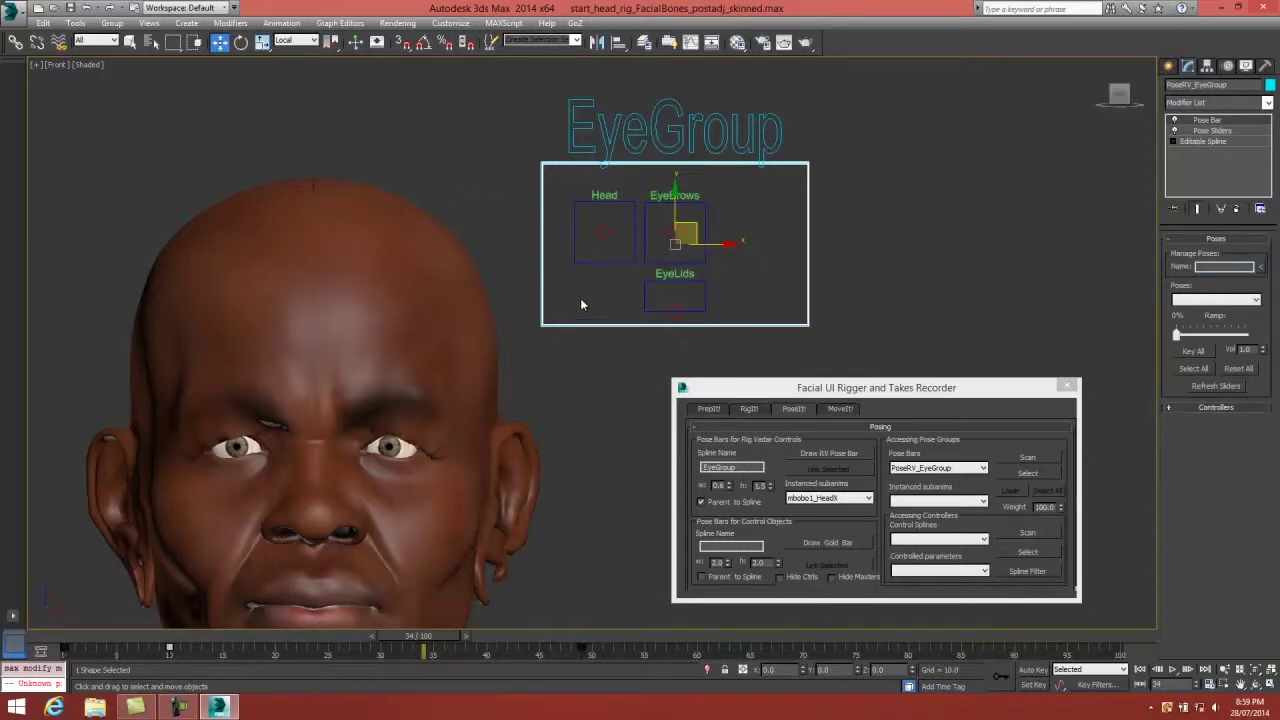
Pose the face with the joysticks: Head toward the lower left, EyeBrows up and slightly right, EyeLids up to mid-frame.
left_click_drag(604, 229, 612, 222)
left_click(678, 231)
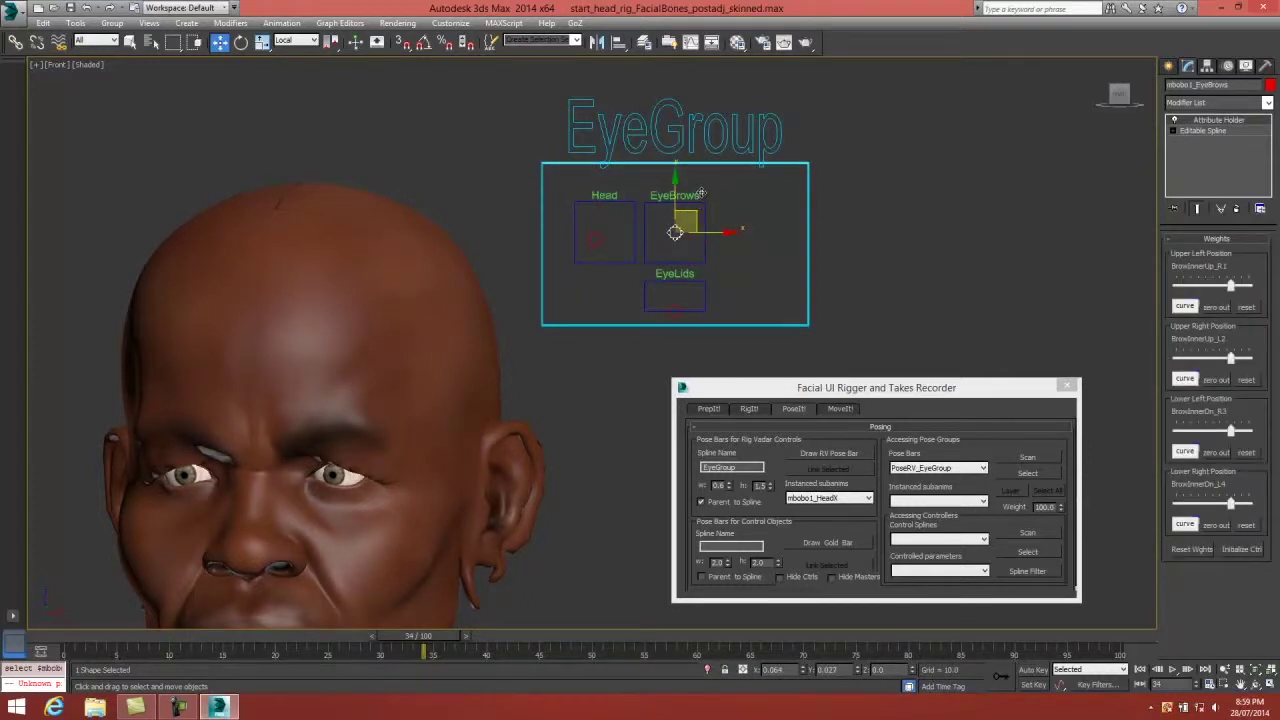
left_click_drag(701, 193, 724, 225)
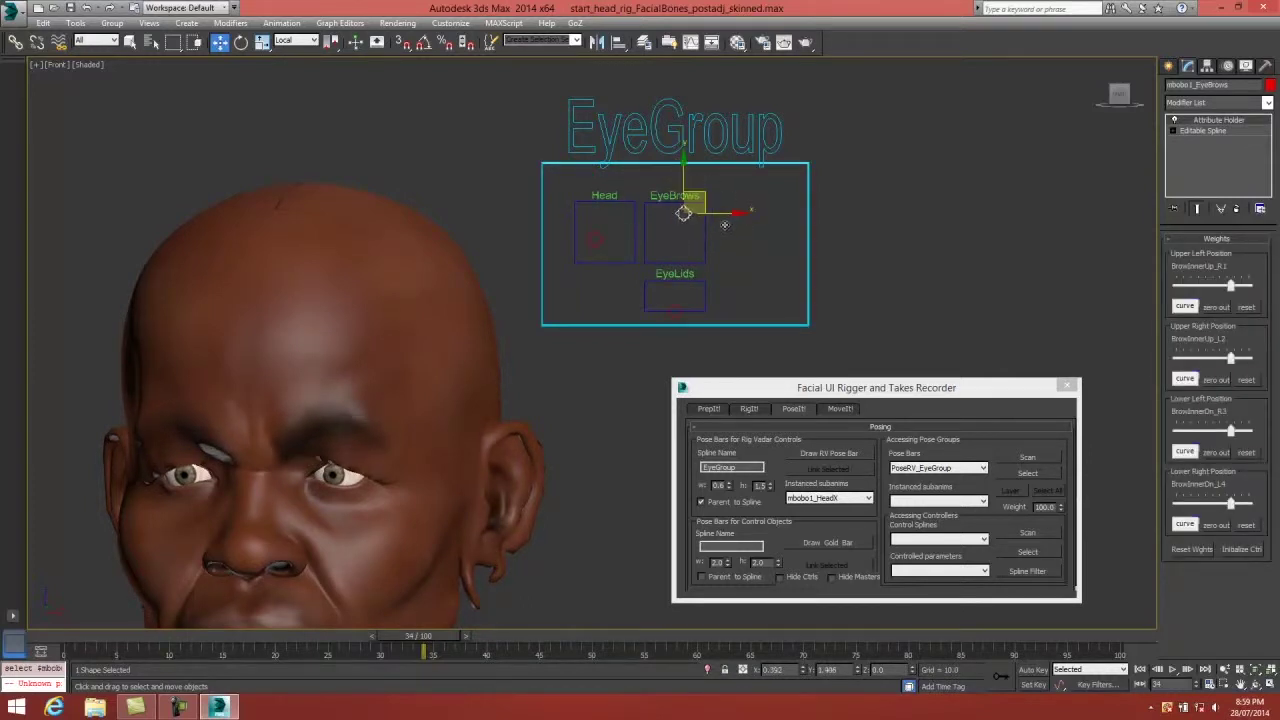
key("ctrl+z")
left_click(689, 299)
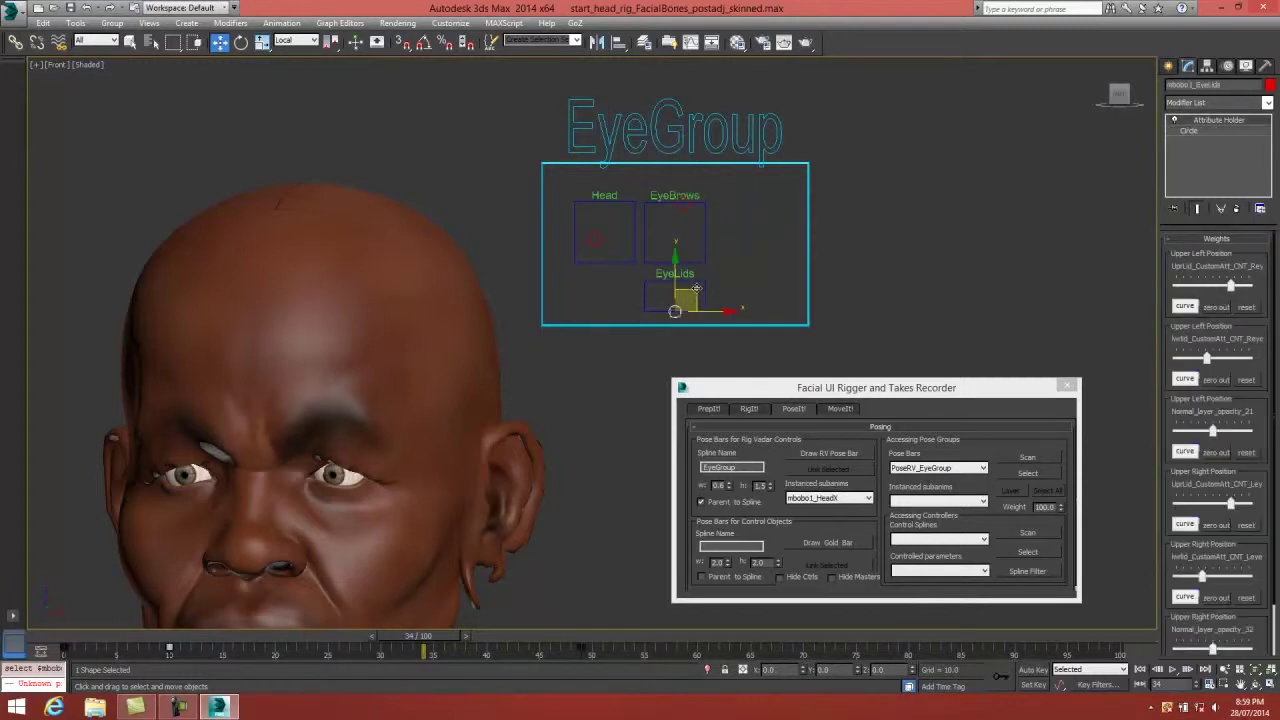
left_click_drag(698, 290, 705, 268)
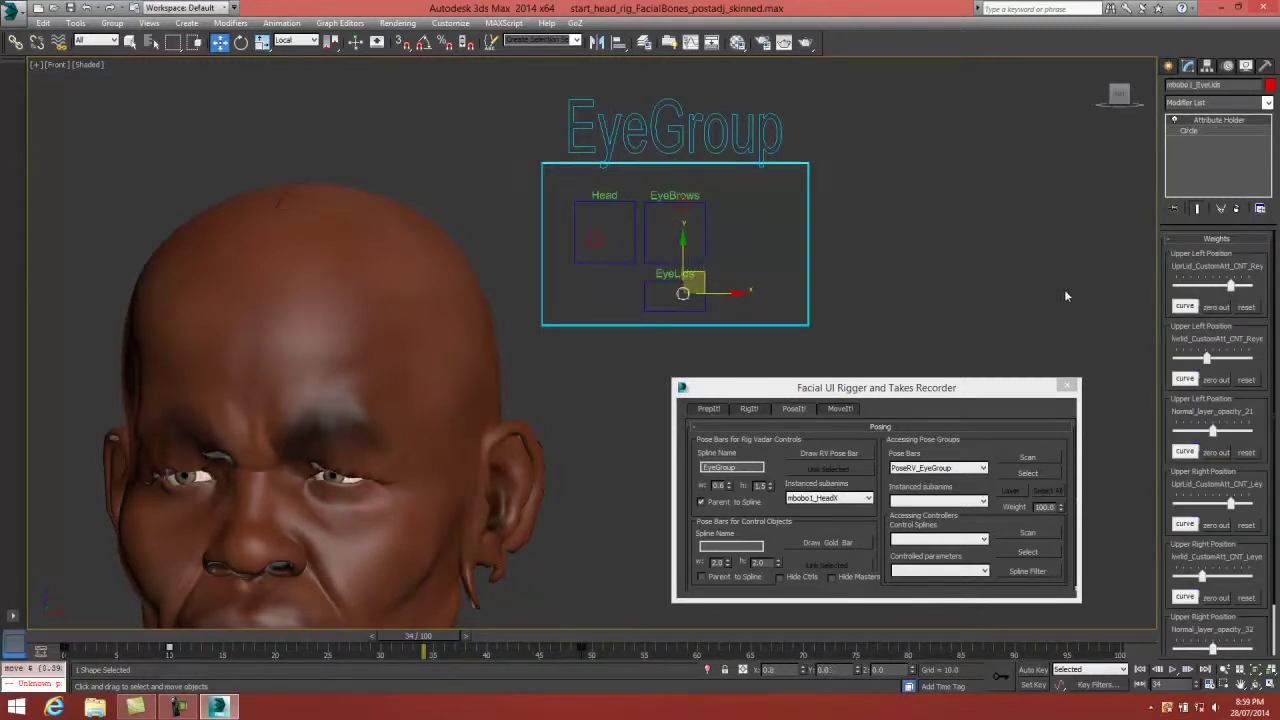
Store the current expression on the EyeGroup pose bar as Downcast, reset all controls and ramp the pose up to 1.0.
left_click(808, 208)
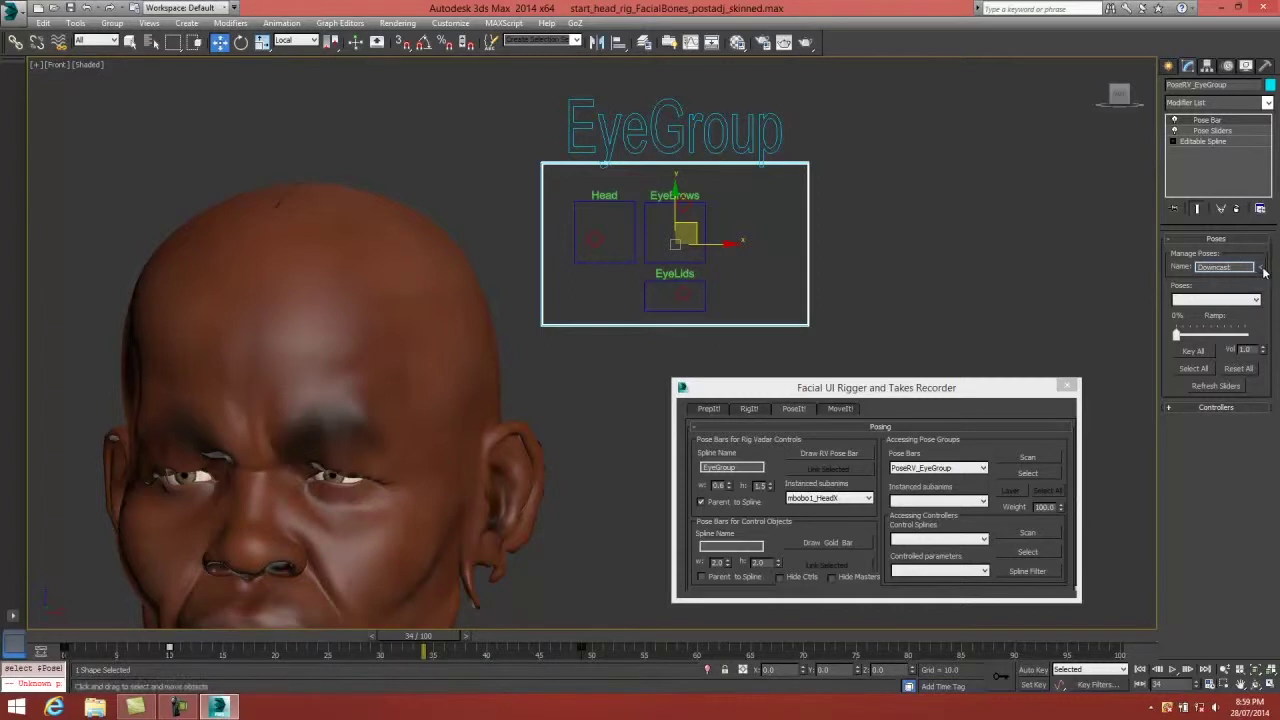
left_click(1260, 267)
left_click(1245, 278)
left_click(1237, 369)
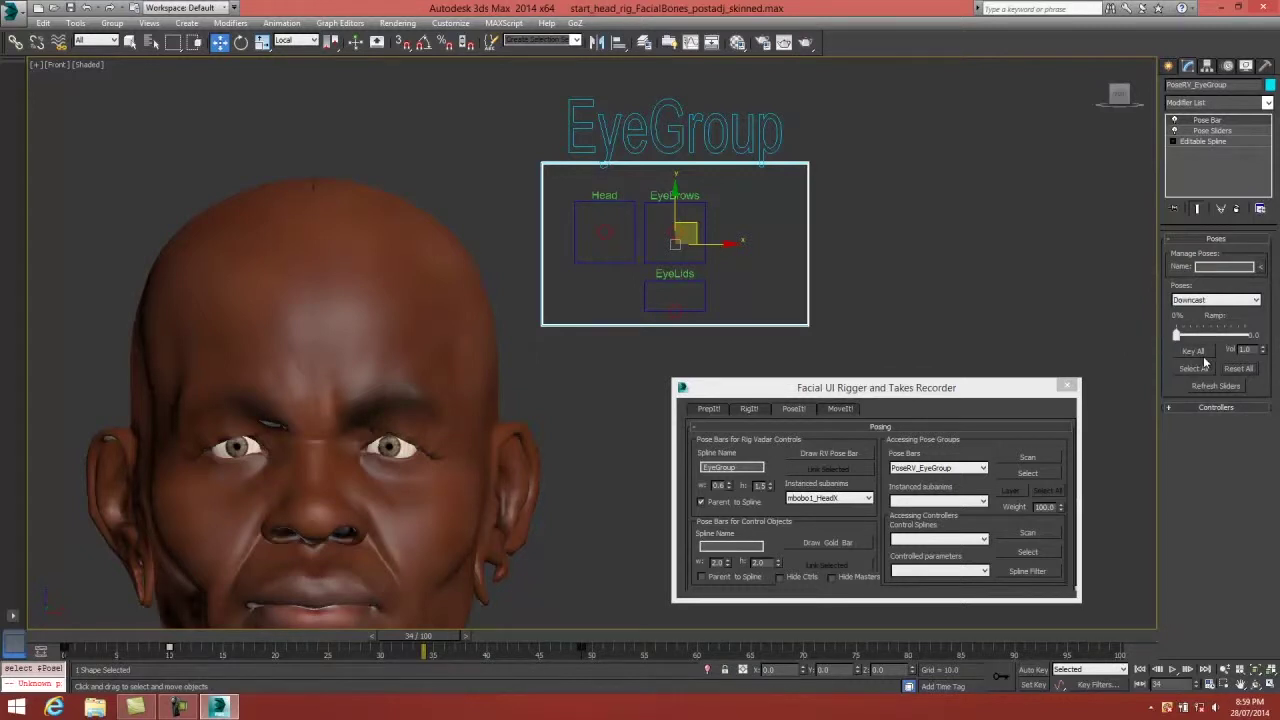
left_click_drag(1177, 334, 1240, 338)
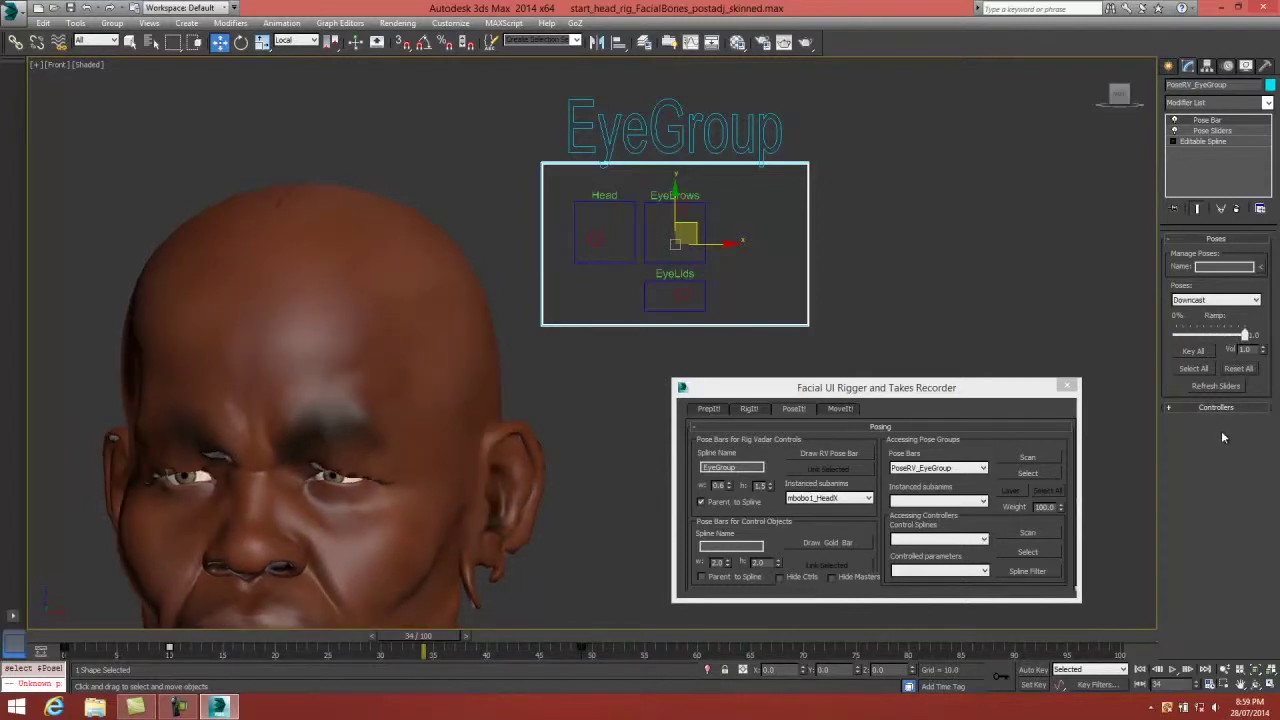
Refresh the pose sliders, reset them in the Pose Sliders modifier and raise the Downcast slider about two thirds of the way.
left_click(1216, 387)
left_click(1218, 131)
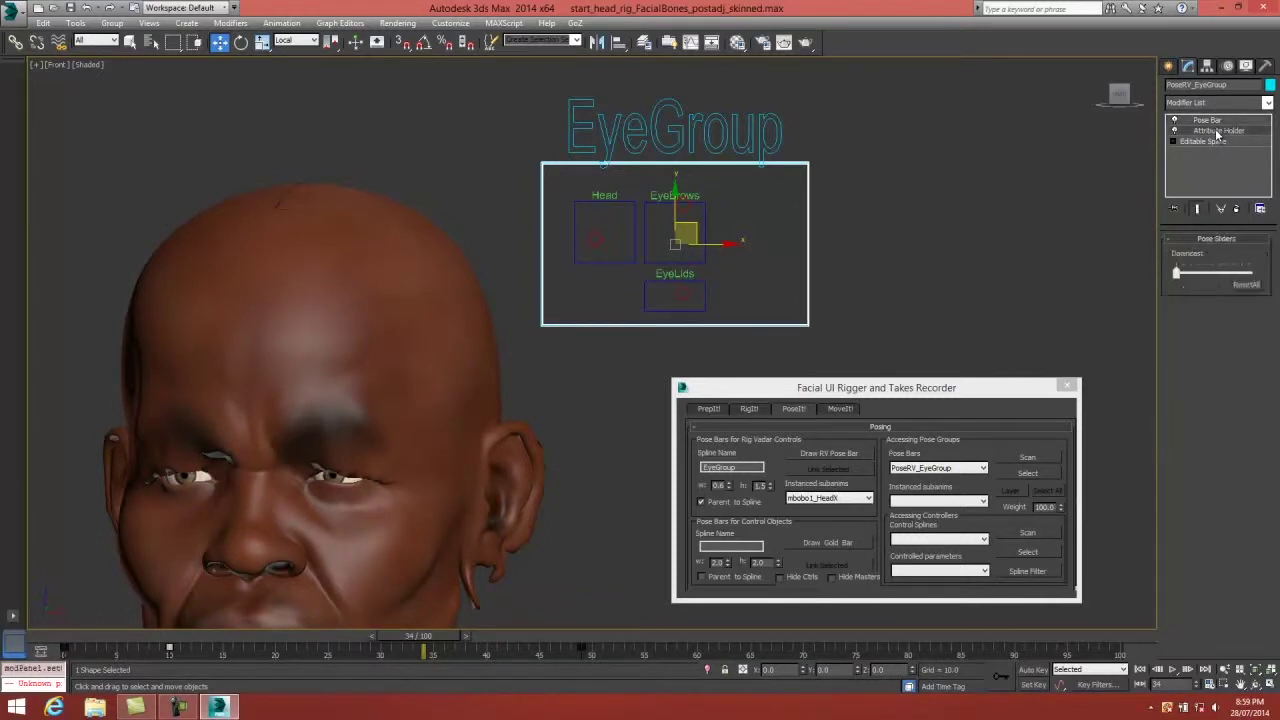
left_click(1245, 286)
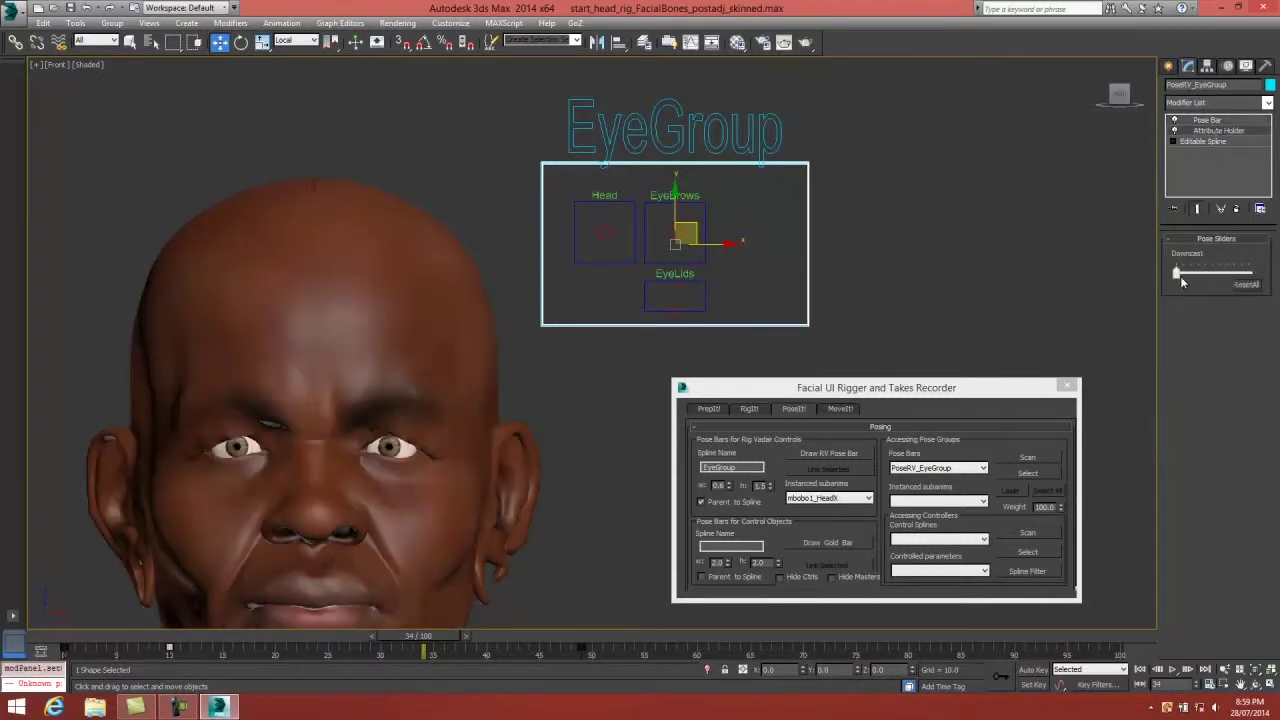
left_click_drag(1178, 274, 1225, 276)
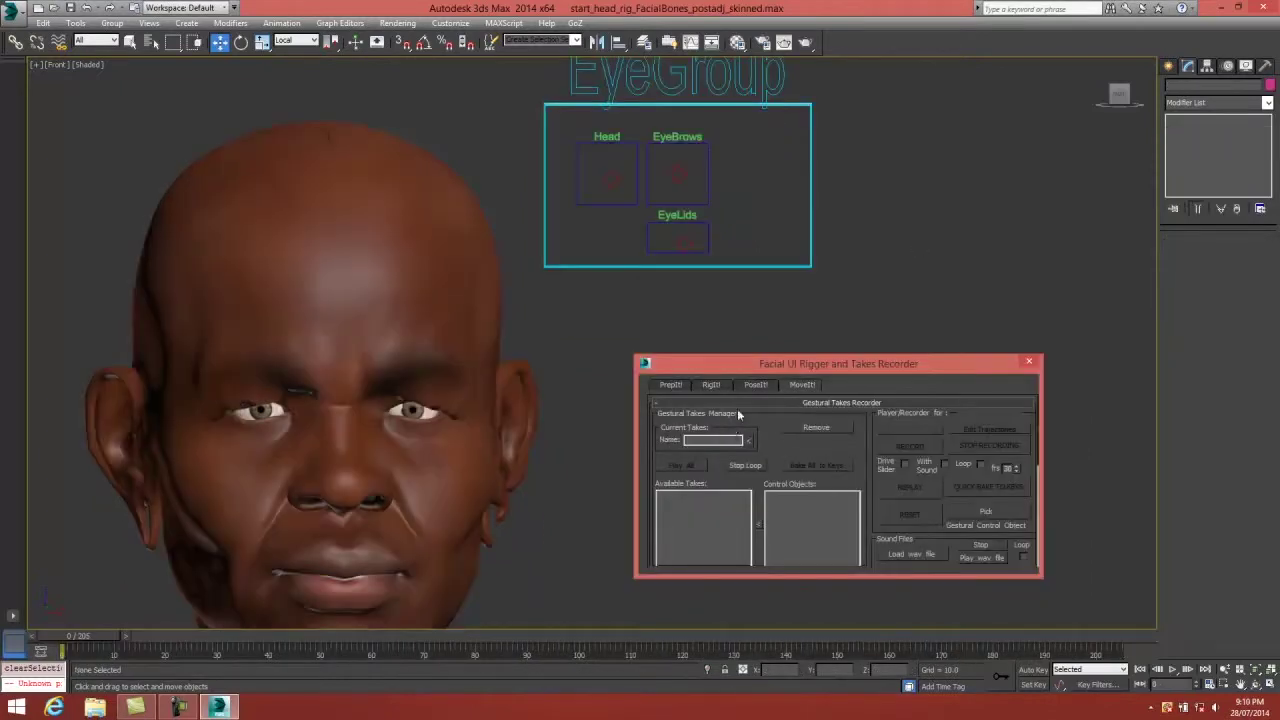
Pick the Head joystick as the gestural control object in the Gestural Takes Recorder and initialize it to its frame's centre.
left_click(757, 384)
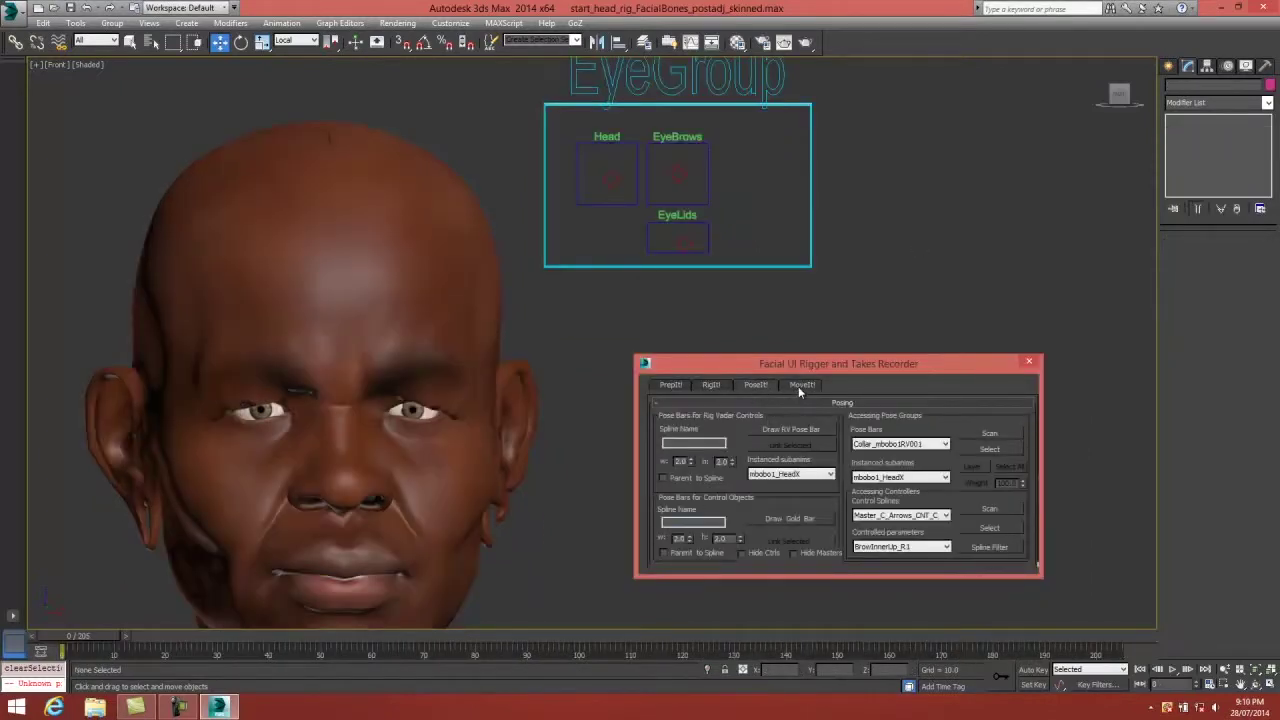
left_click(800, 385)
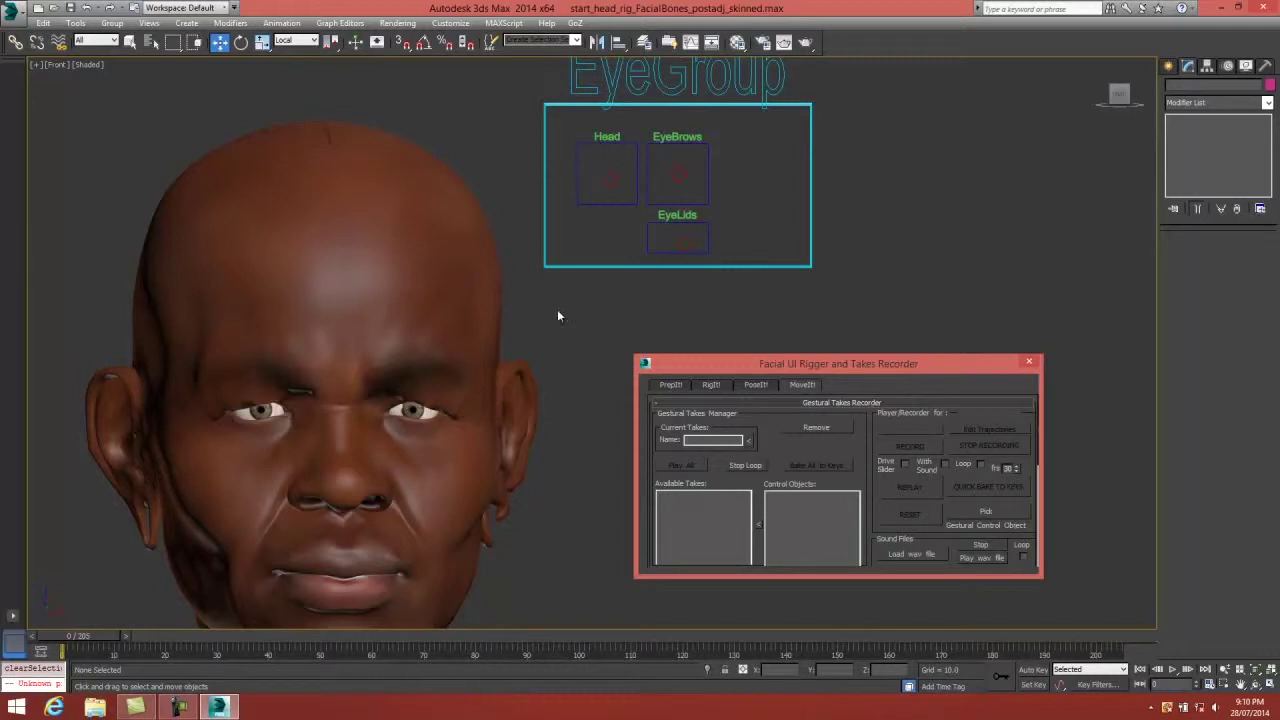
left_click(975, 516)
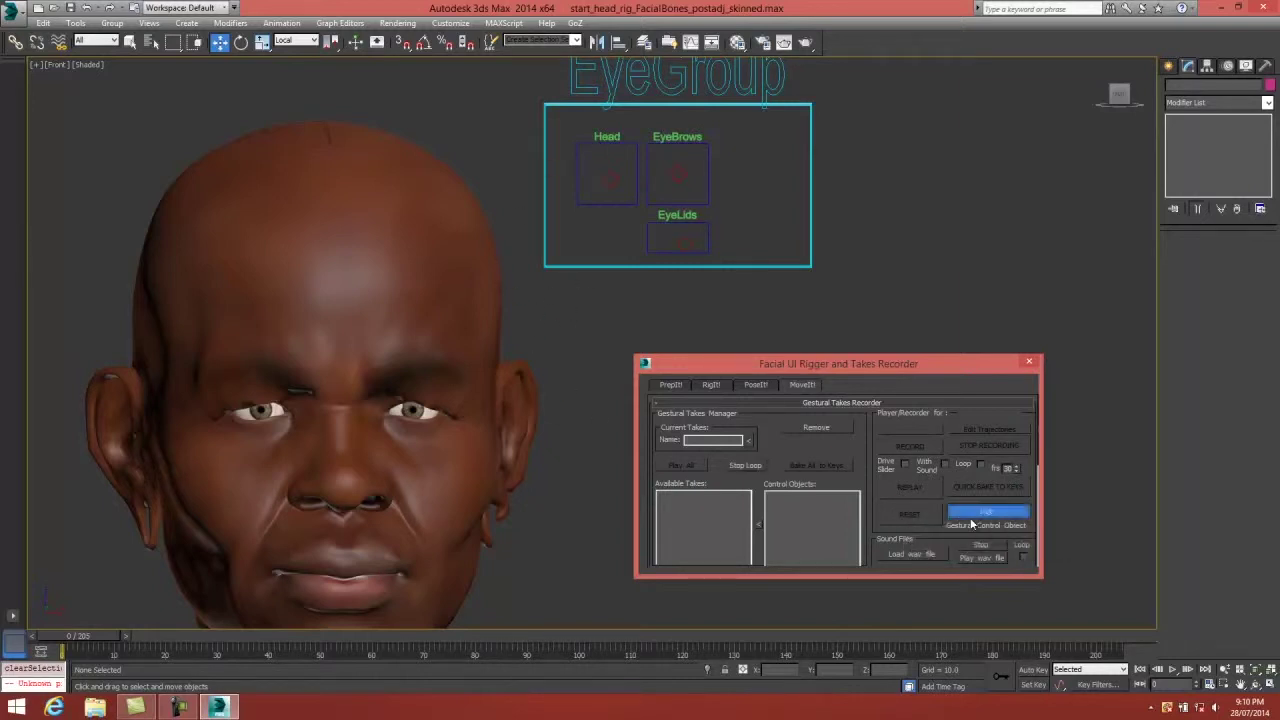
left_click(616, 179)
mouse_move(628, 162)
left_mouse_down()
mouse_move(617, 175)
mouse_move(624, 137)
mouse_move(617, 163)
left_mouse_up()
left_click(1245, 404)
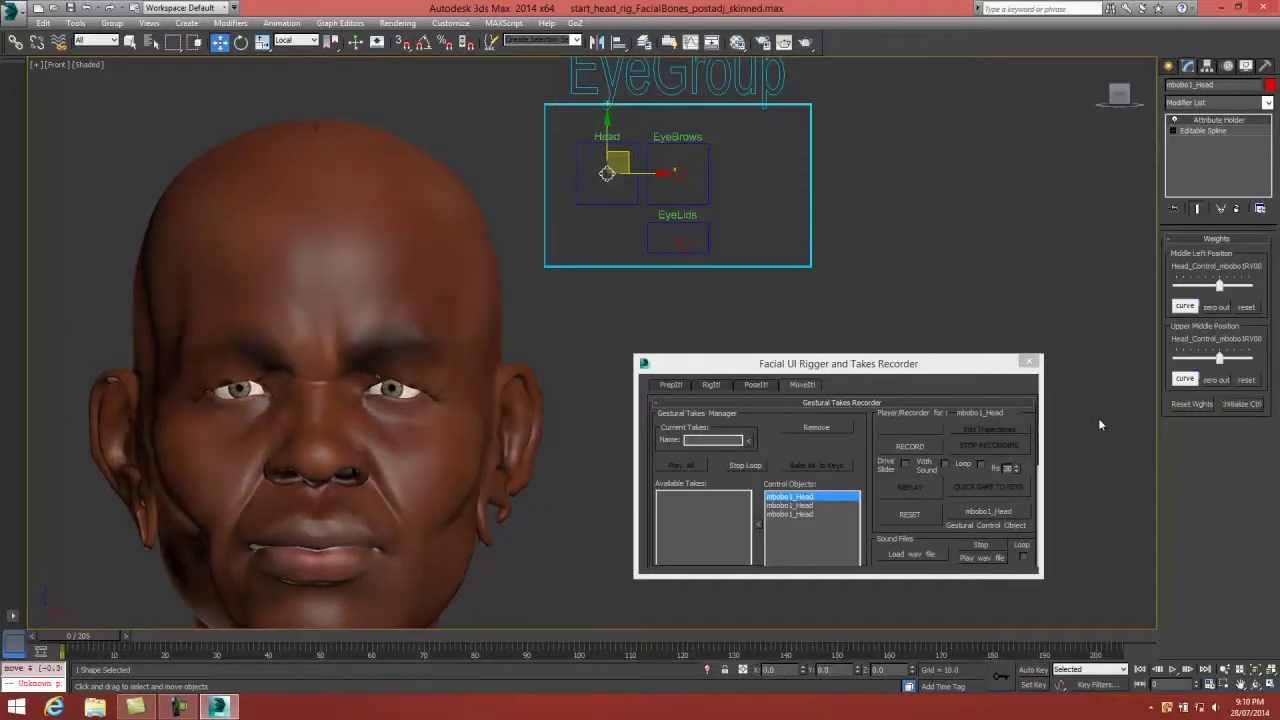
Record a gestural take of the Head joystick, ending toward the lower left of its frame, stop recording and replay it.
left_click(910, 447)
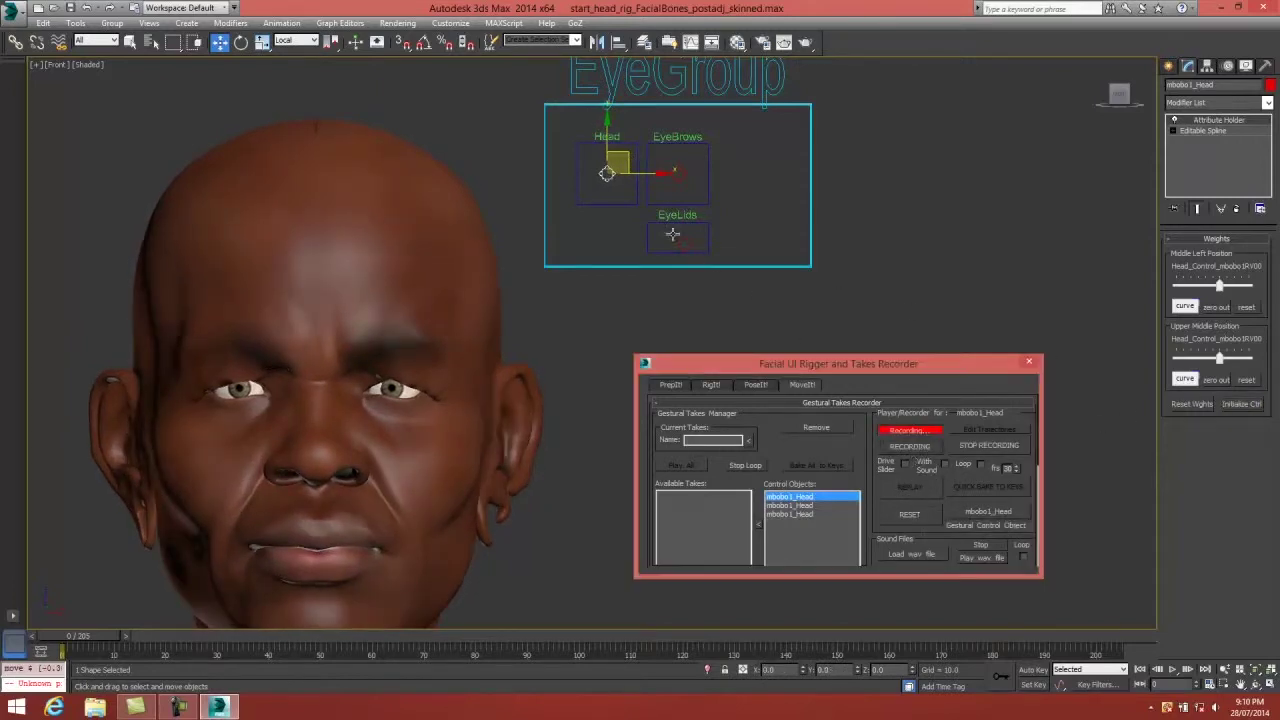
left_click_drag(622, 155, 607, 177)
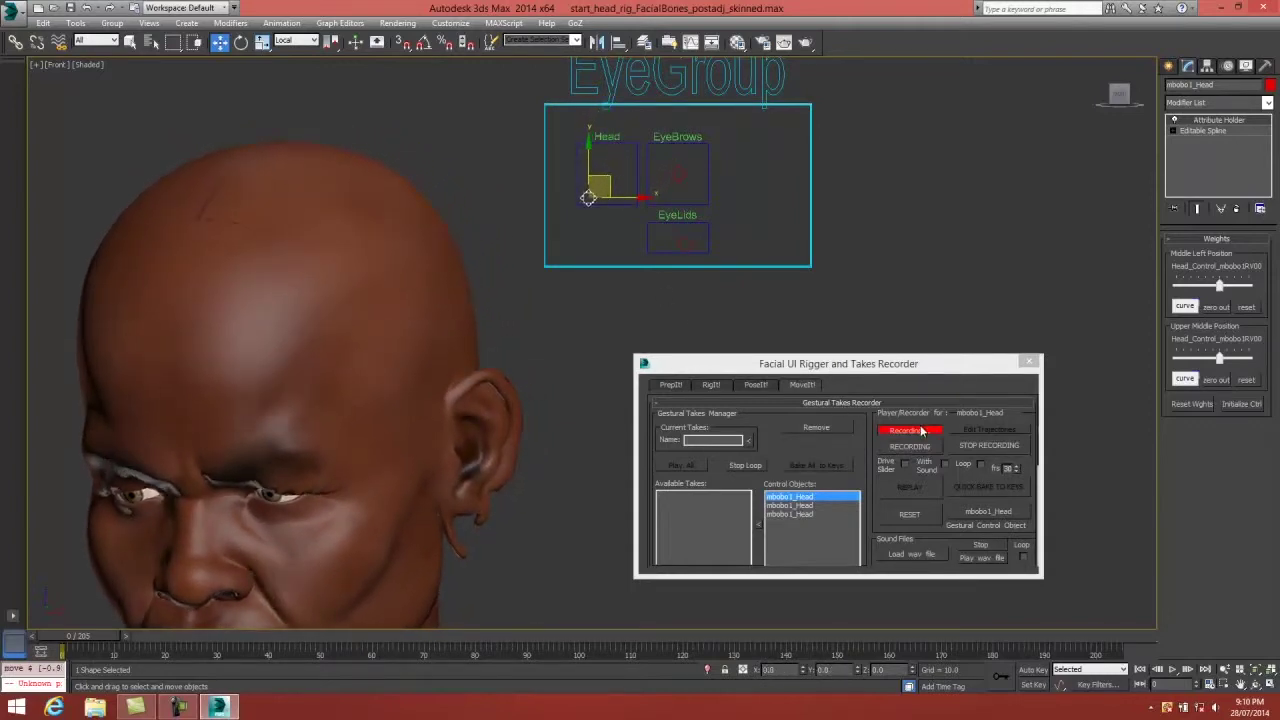
left_click(964, 448)
left_click(917, 492)
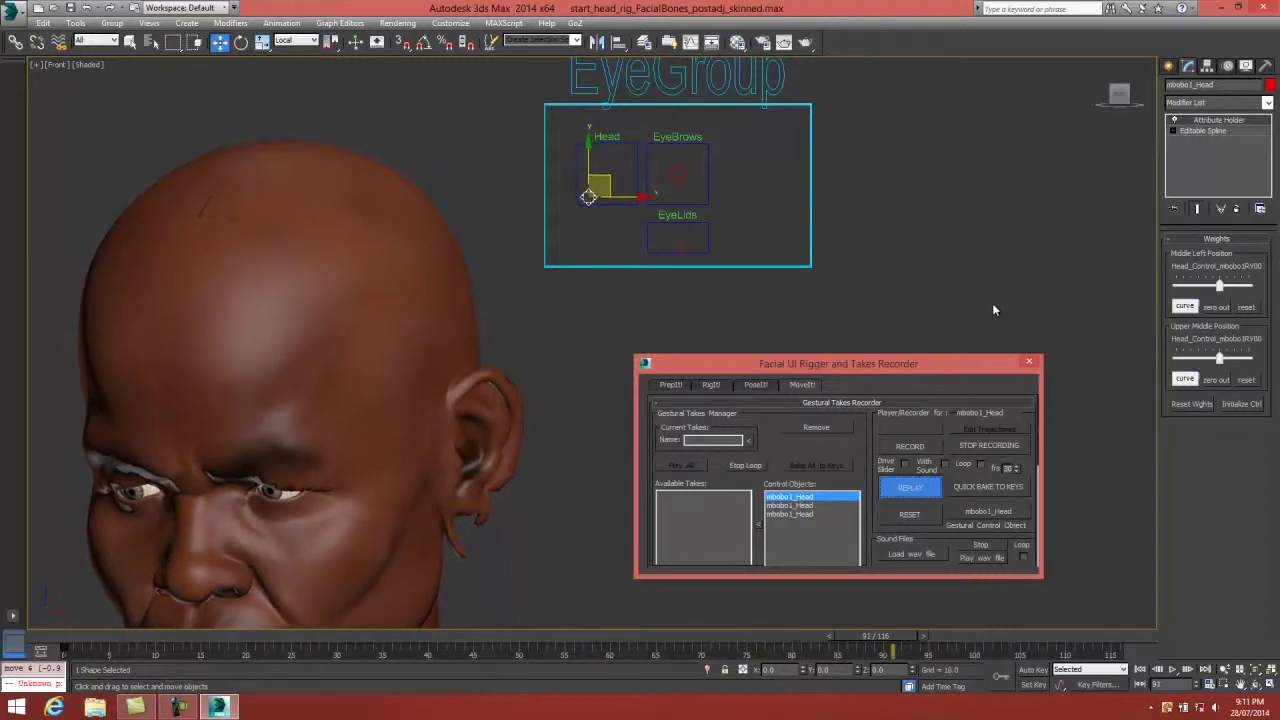
Bake the recorded Head take to keys and play back the animation.
left_click(990, 488)
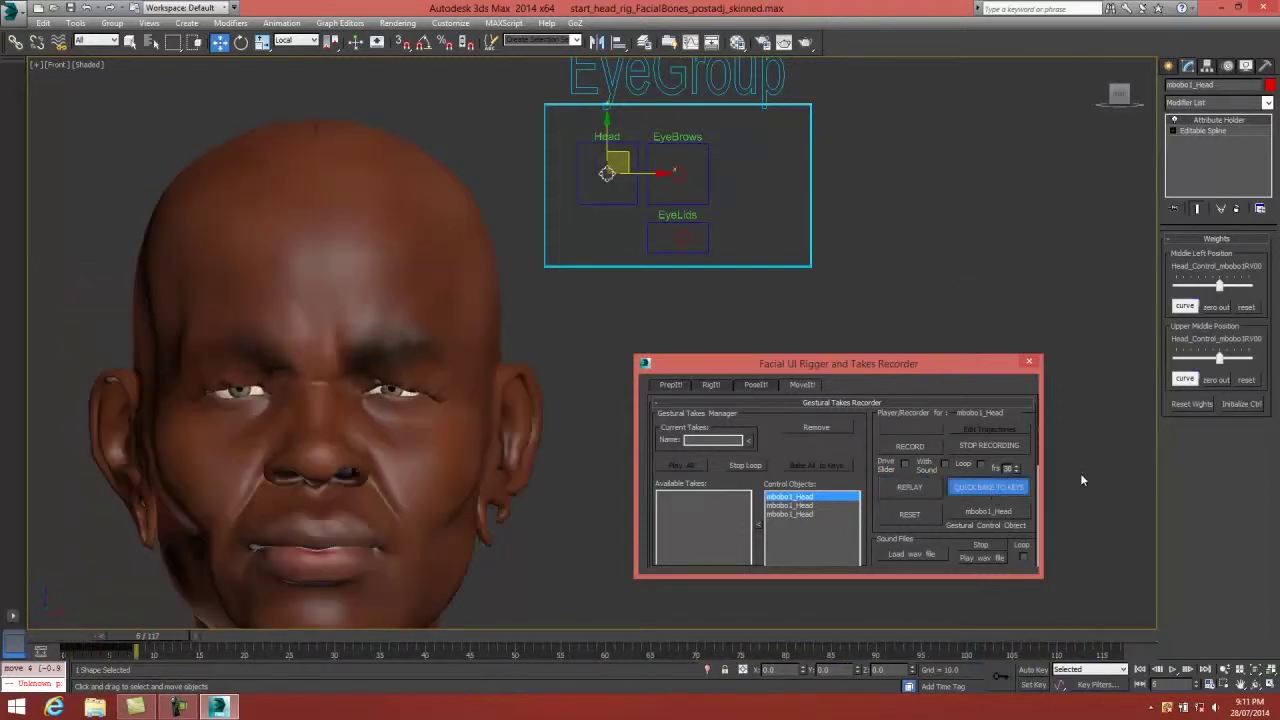
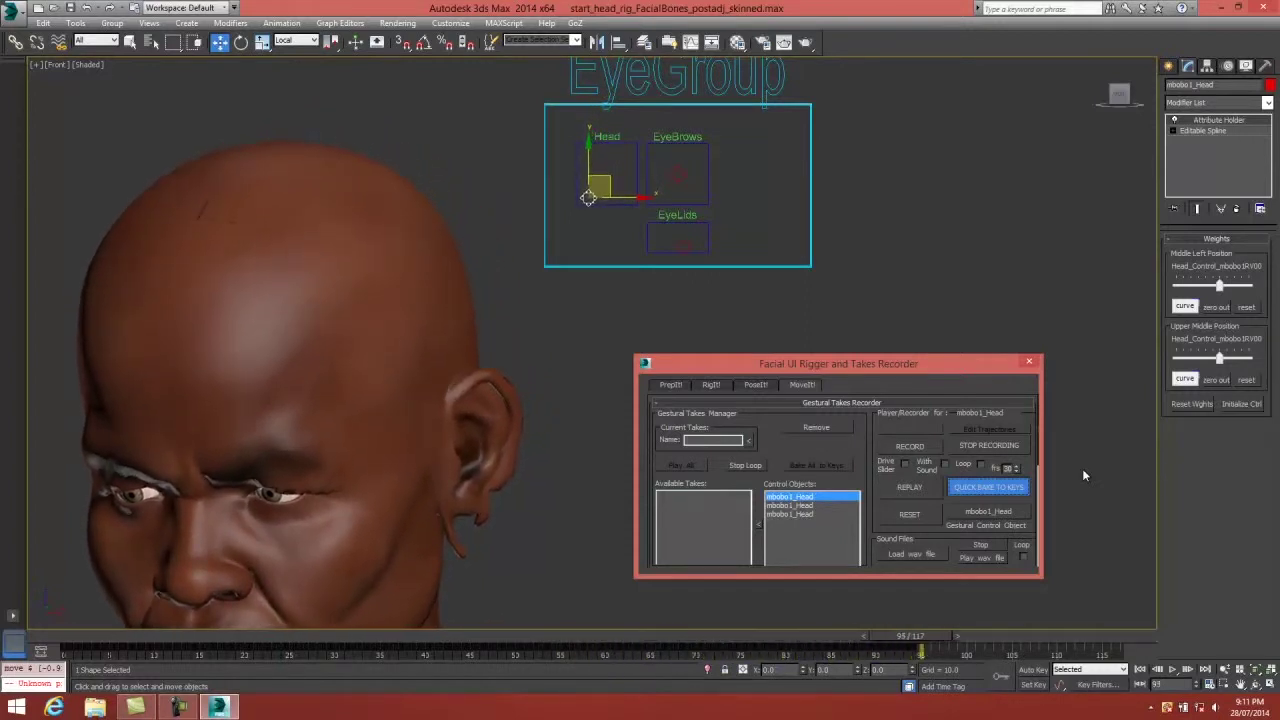
left_click(1173, 669)
left_click(1173, 669)
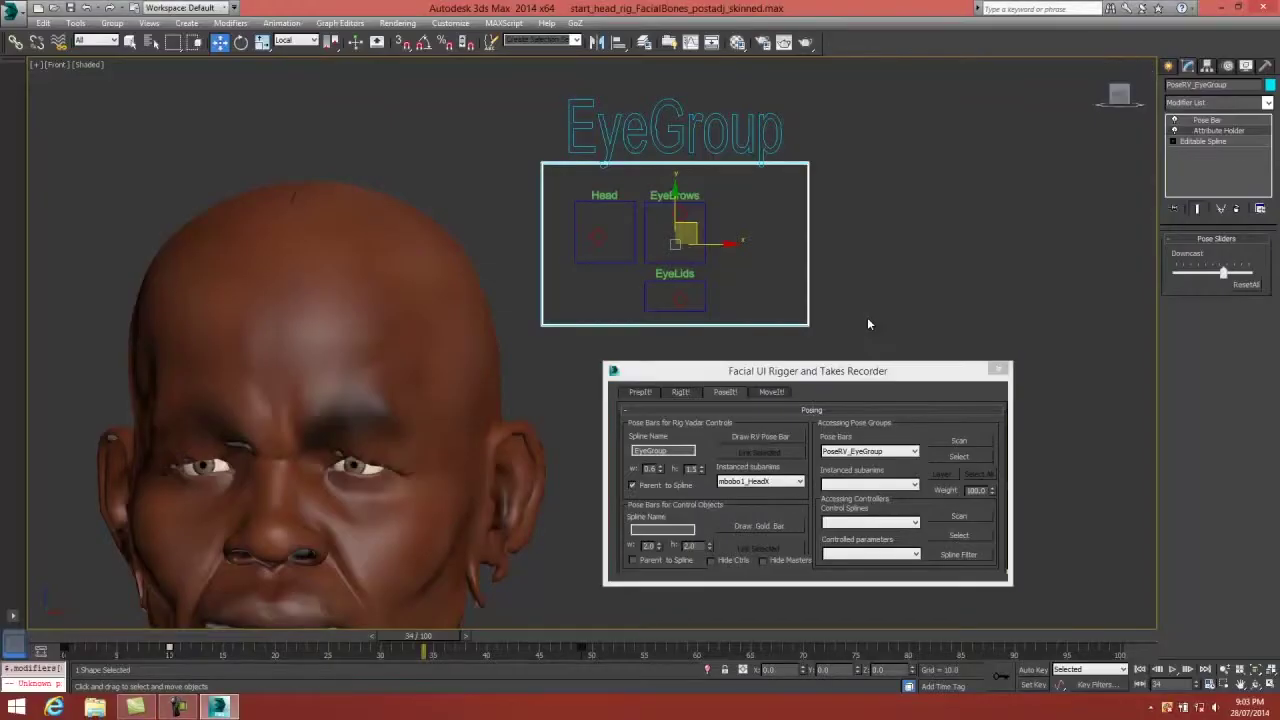
Scan for pose bars, select the PoseRV_EyeGroup bar and access its mbobo1_HeadY instanced subanim.
left_click(867, 317)
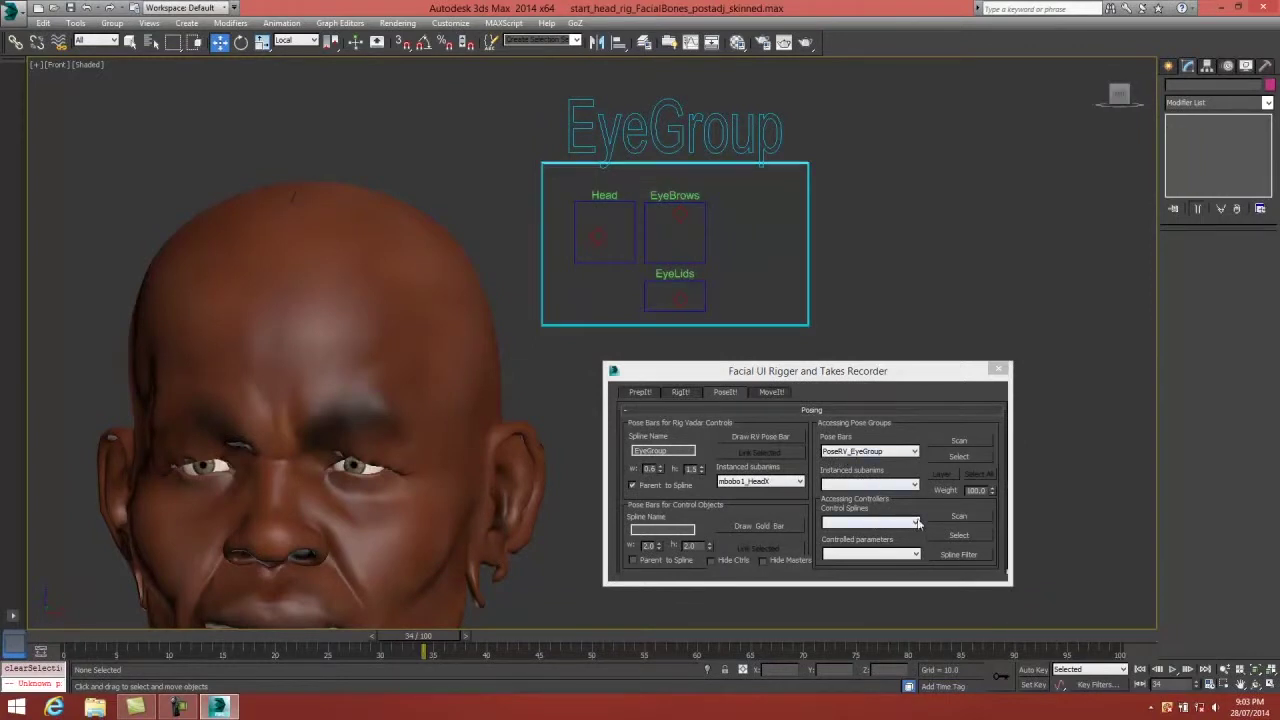
left_click(958, 446)
left_click(912, 453)
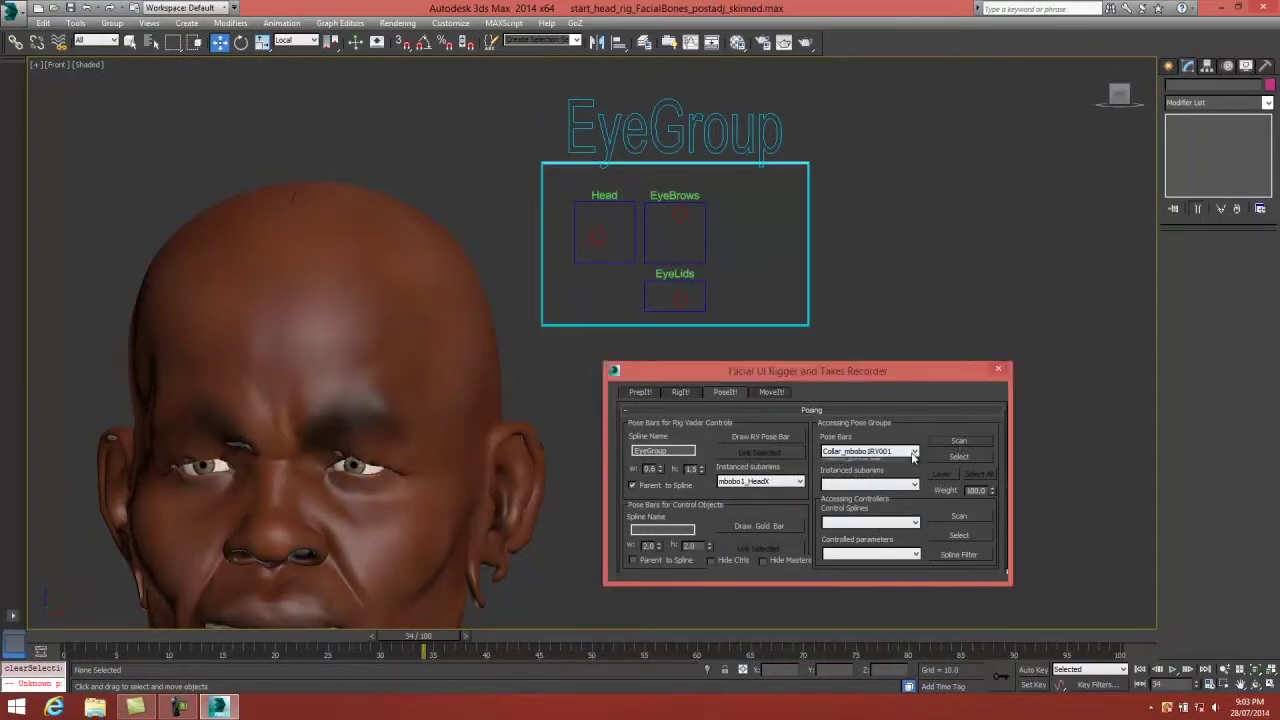
left_click(893, 472)
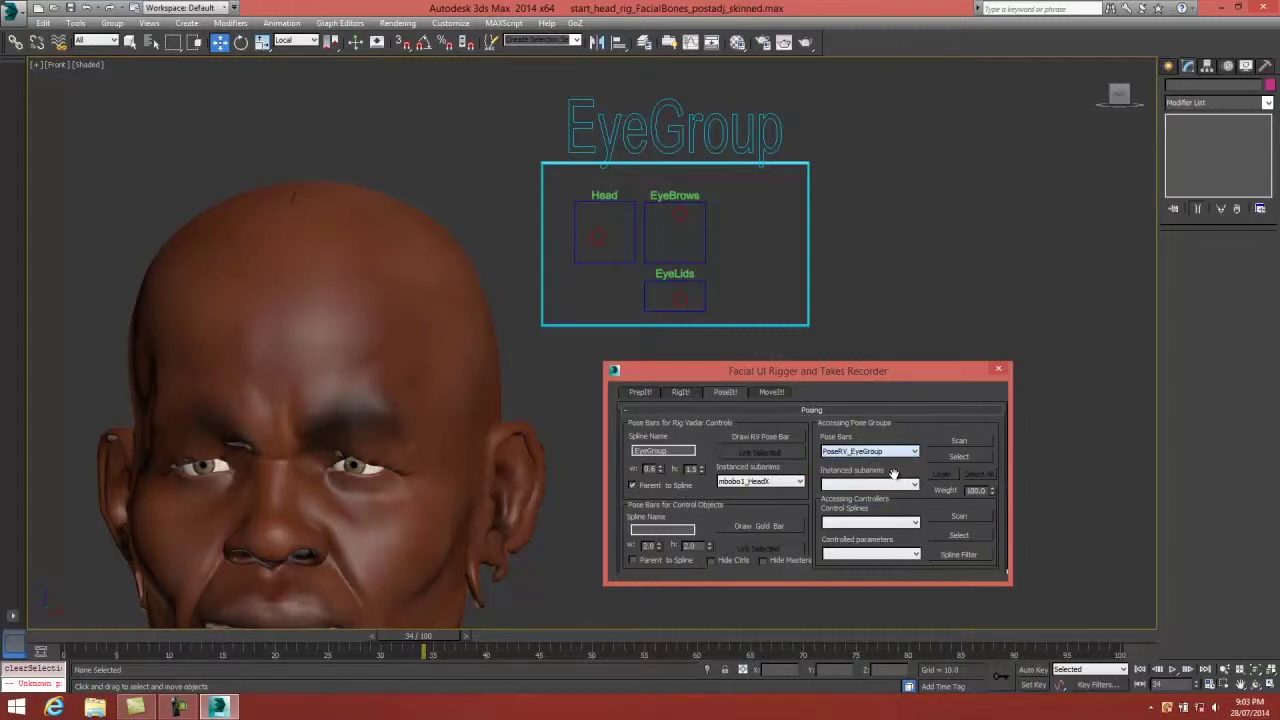
left_click(956, 456)
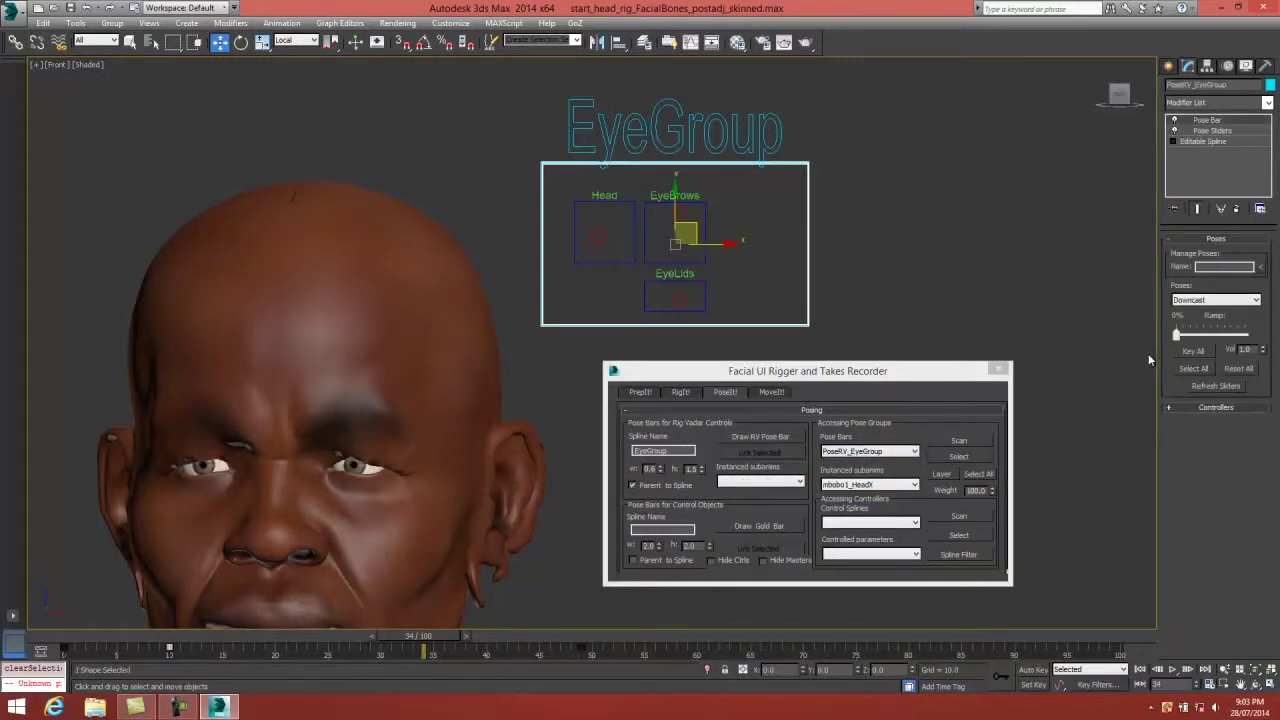
left_click(883, 485)
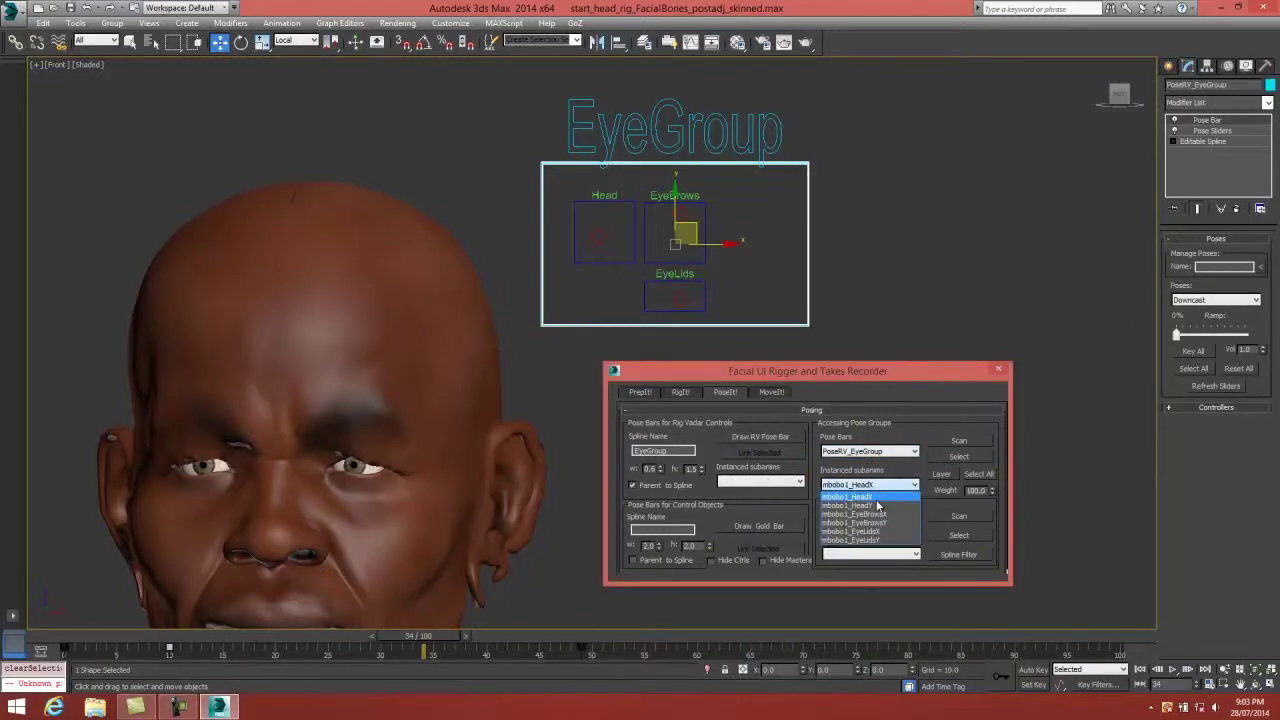
left_click(877, 505)
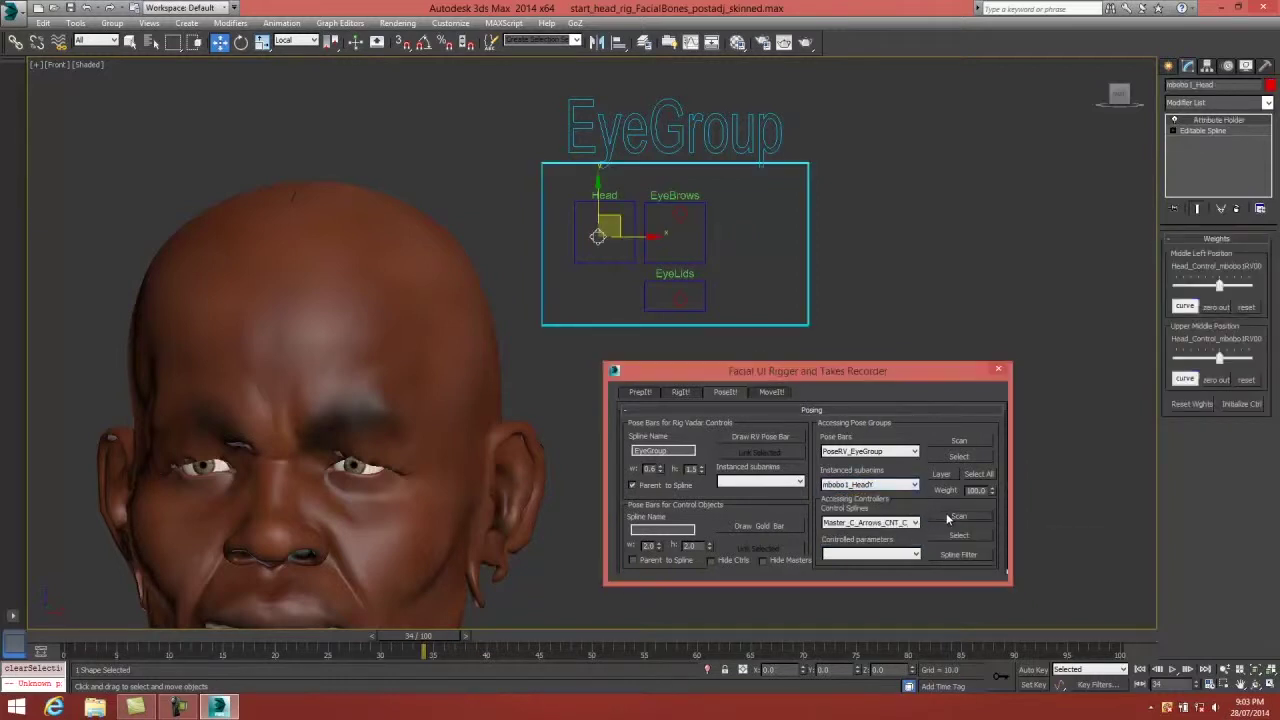
Scan the control splines, select mbobo1_EyeLids and look through its weight sliders.
left_click(914, 524)
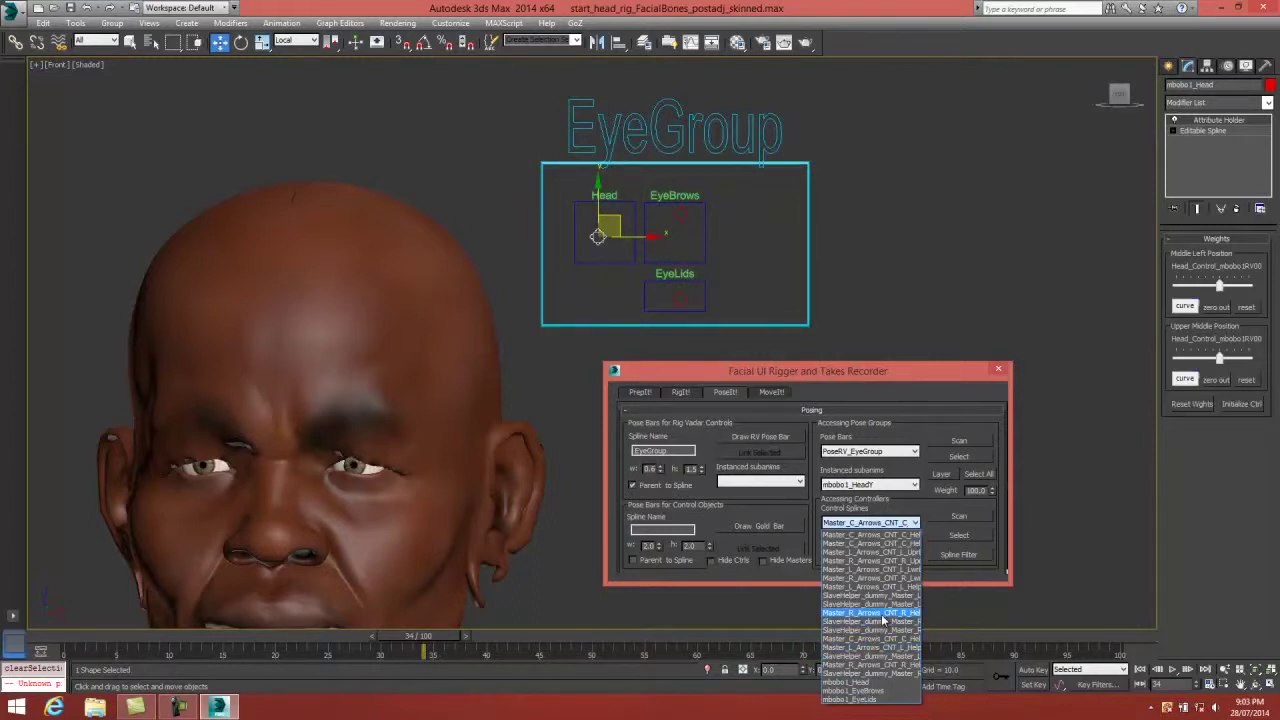
left_click(855, 699)
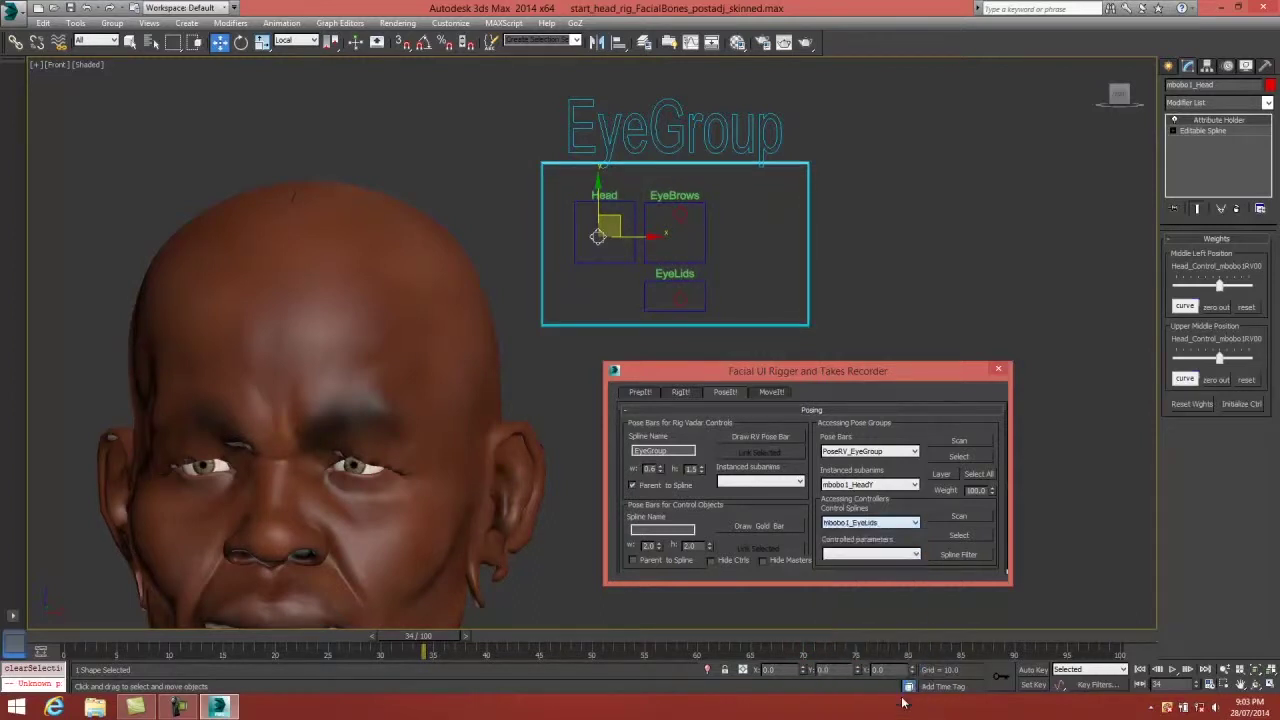
left_click(959, 538)
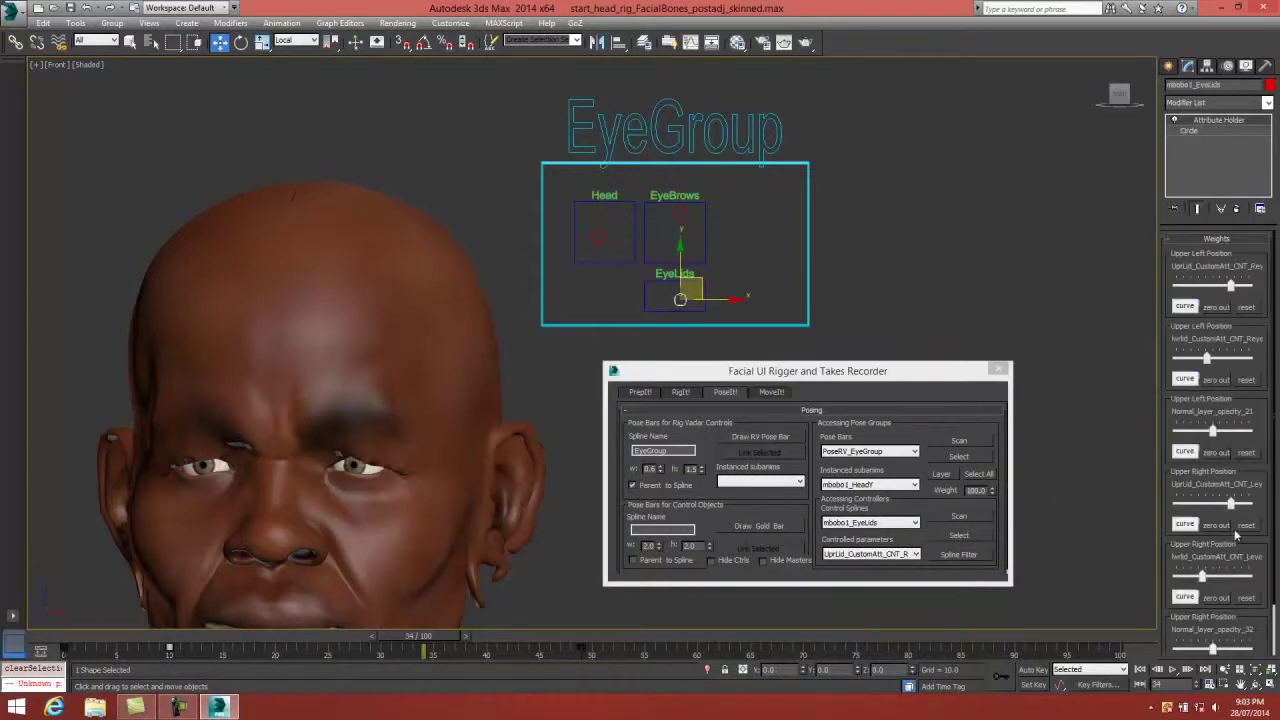
scroll(1258, 585, "down", 3)
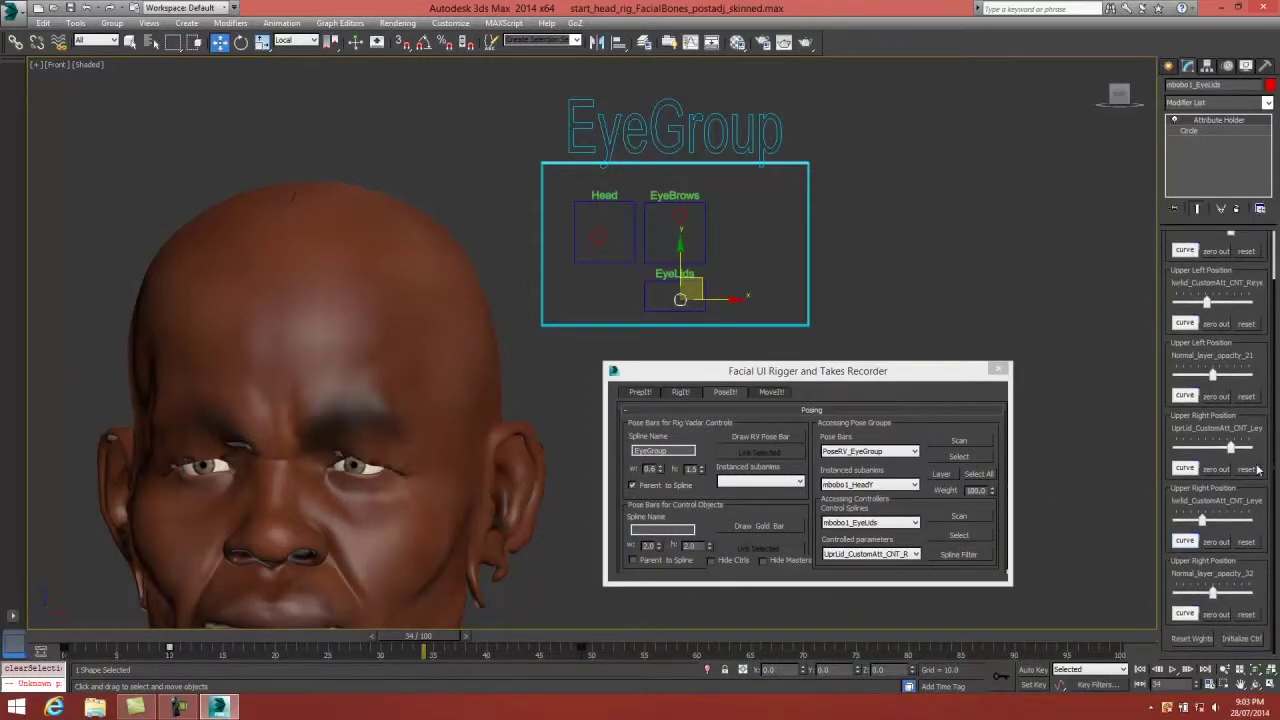
Select the mbobo1_EyeBrows control spline, initialize its control and choose BrowInnerUp_R1 from its controlled parameters.
left_click(893, 523)
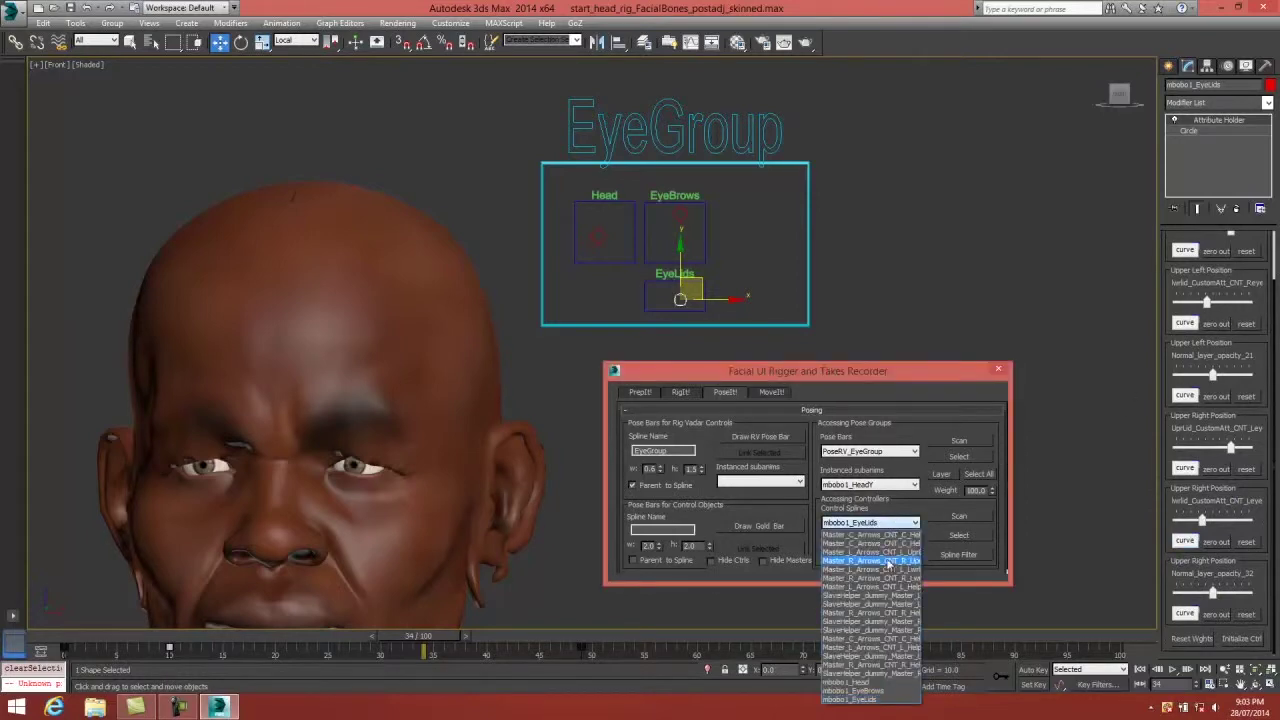
left_click(888, 692)
left_click(959, 535)
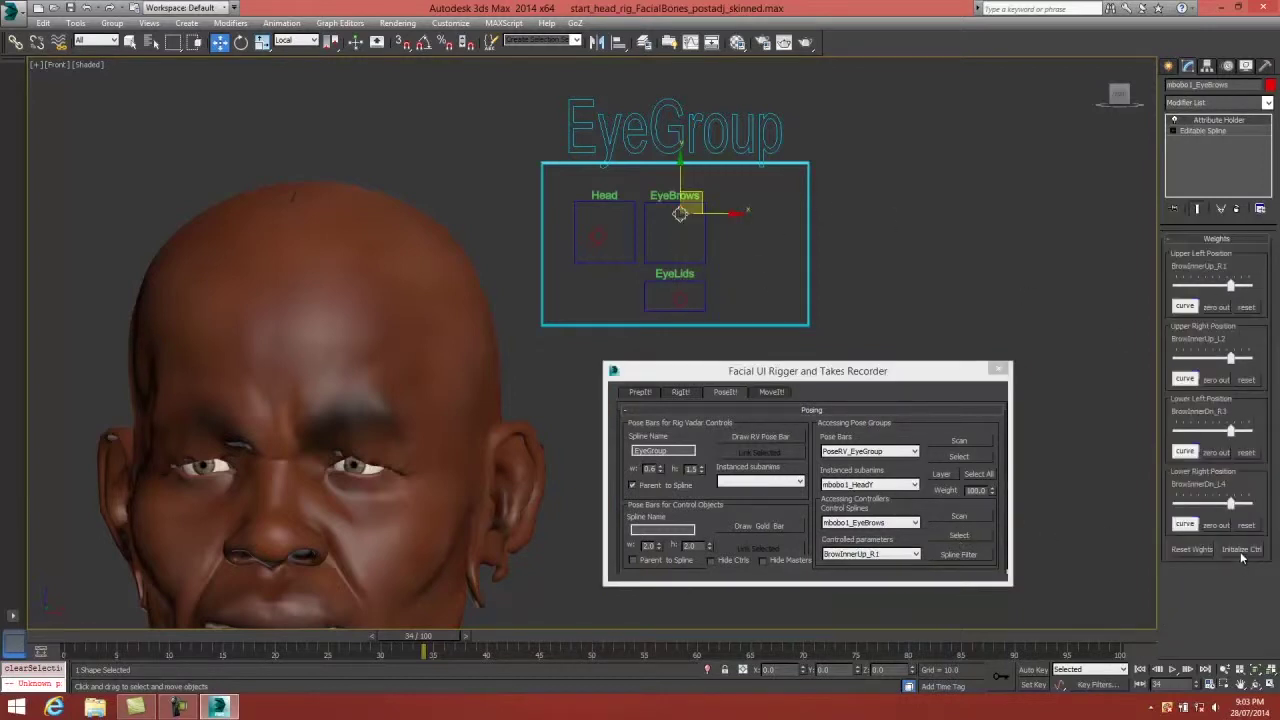
left_click(1241, 549)
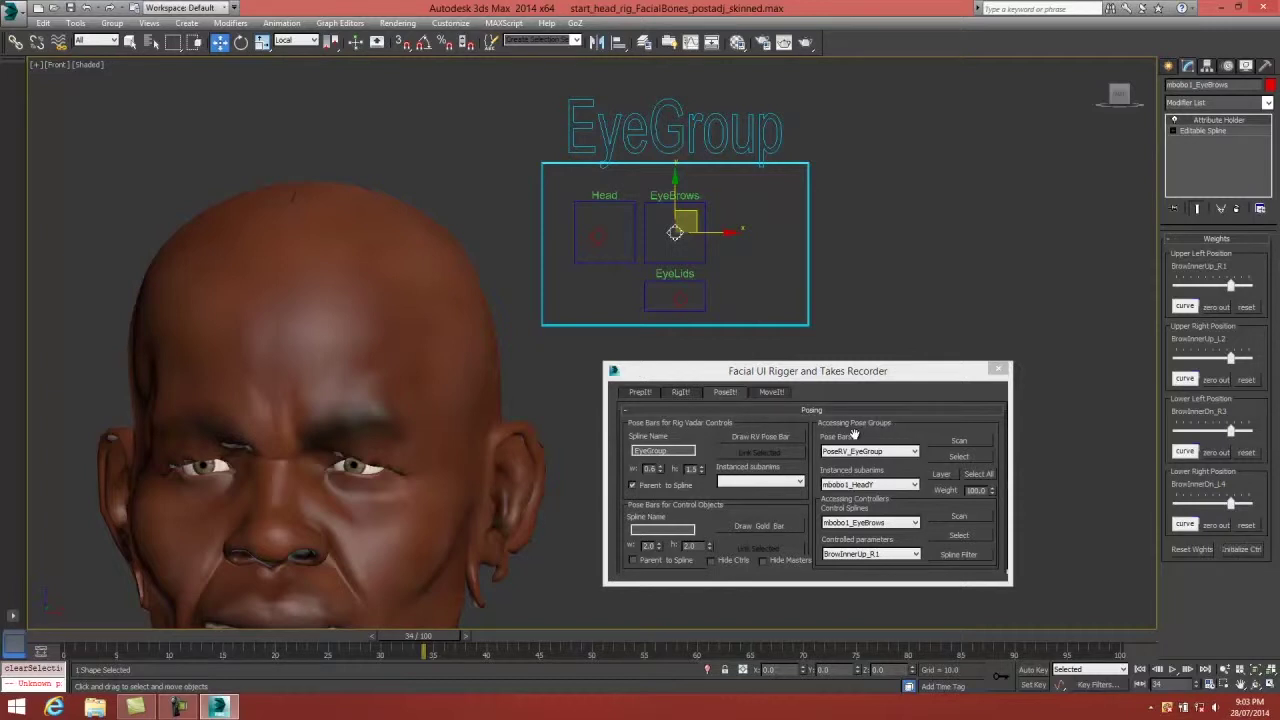
left_click(877, 558)
left_click(877, 563)
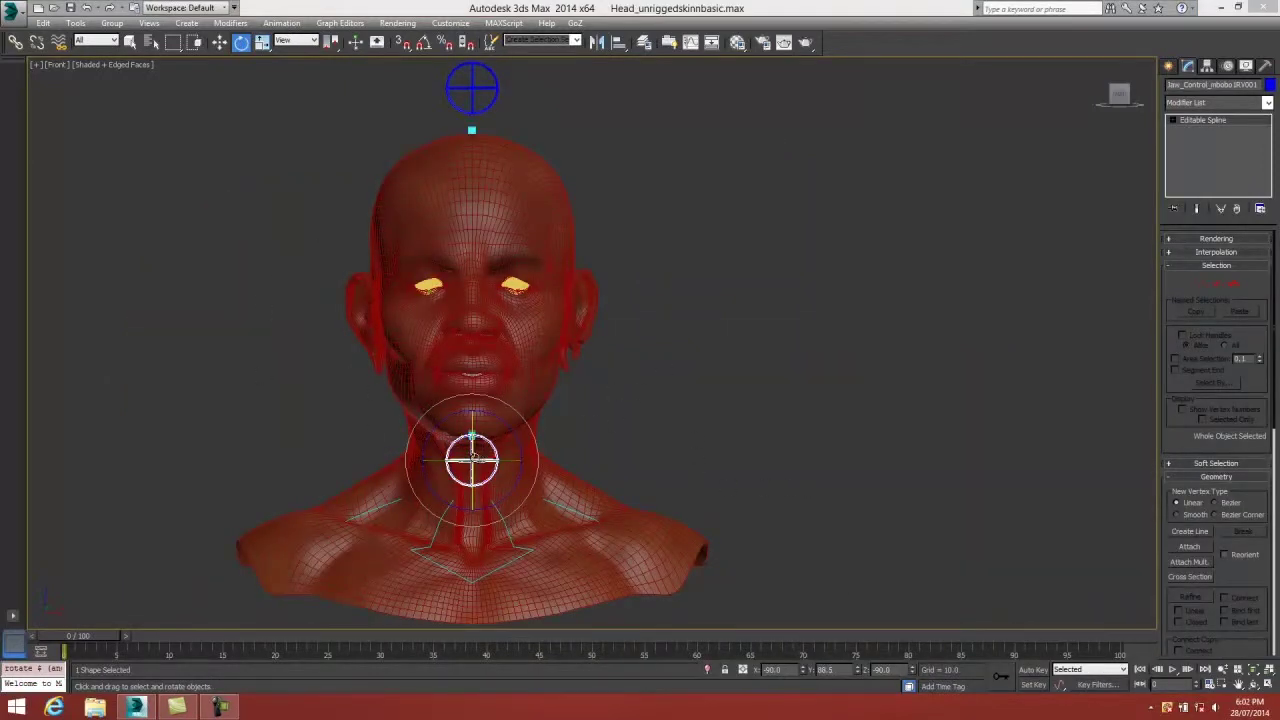
In the Head_unriggedskinbasic scene, rotate the jaw control to open the mouth and hide the facial bones using the collar's options.
left_click_drag(474, 457, 478, 476)
left_click(572, 509)
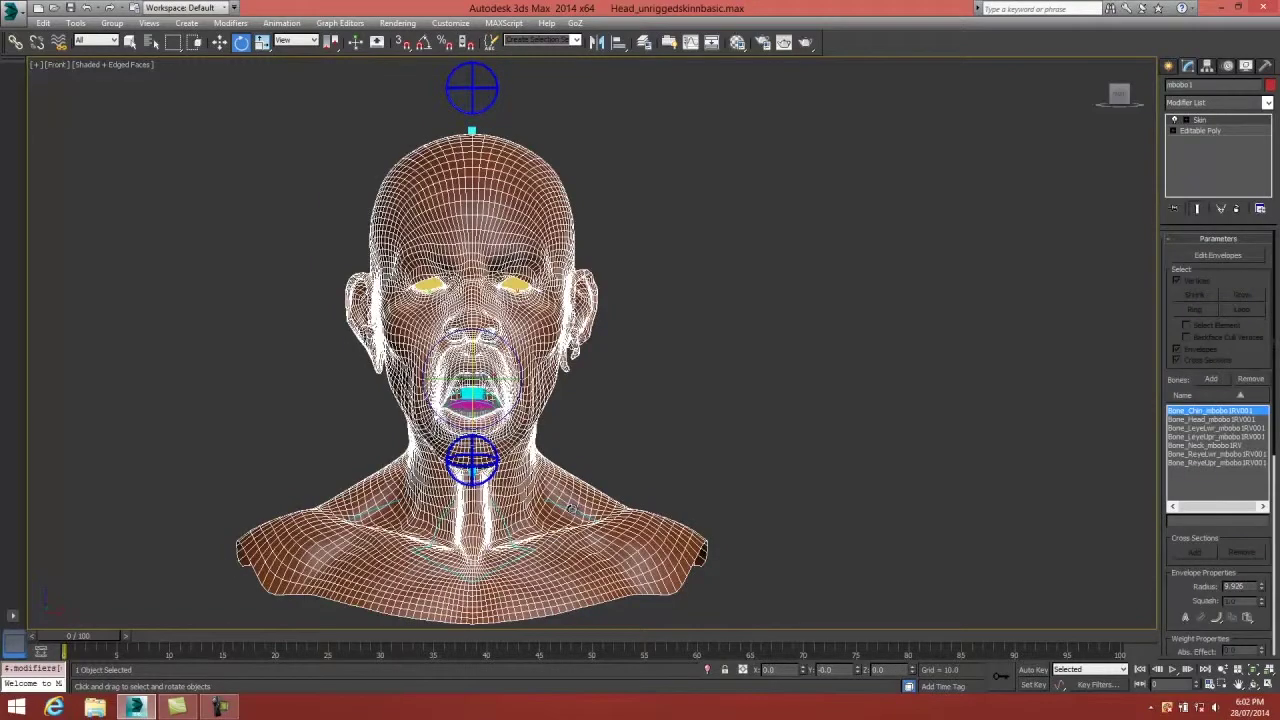
left_click(572, 509)
left_click(1178, 272)
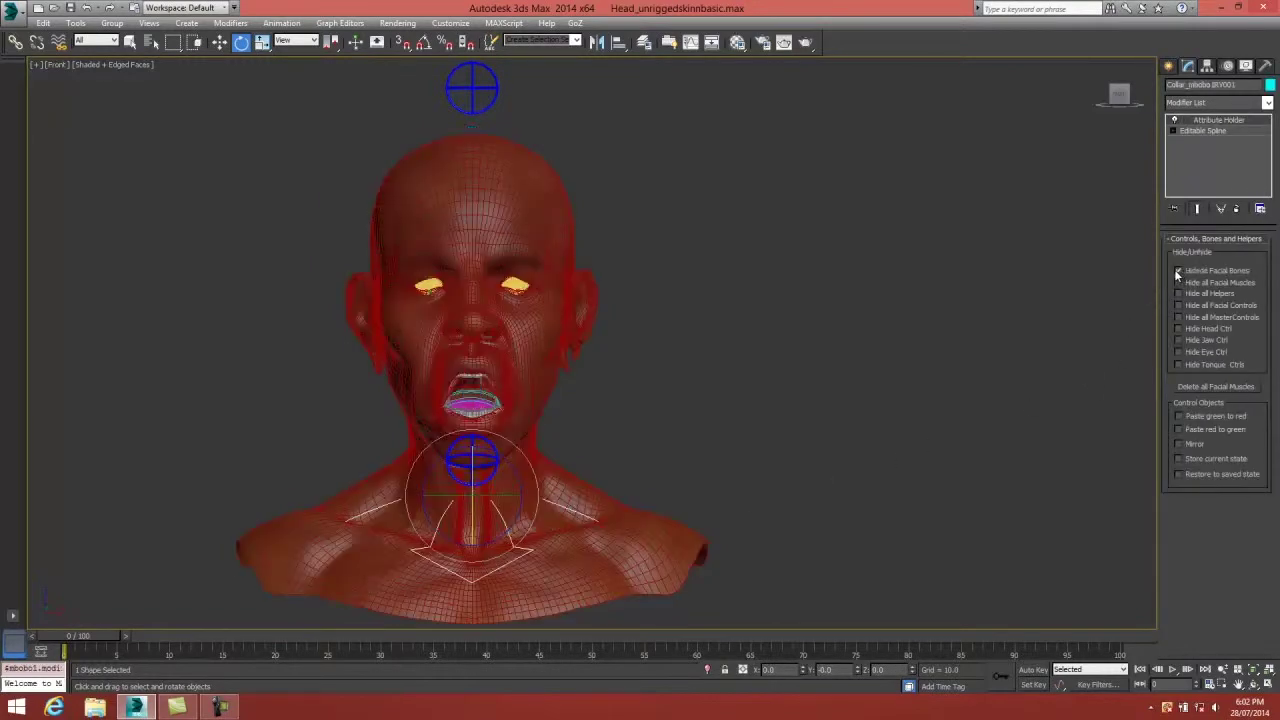
Test the third tongue helper control by moving it around inside the open mouth.
middle_click_drag(640, 378, 757, 345)
scroll(758, 347, "up", 5)
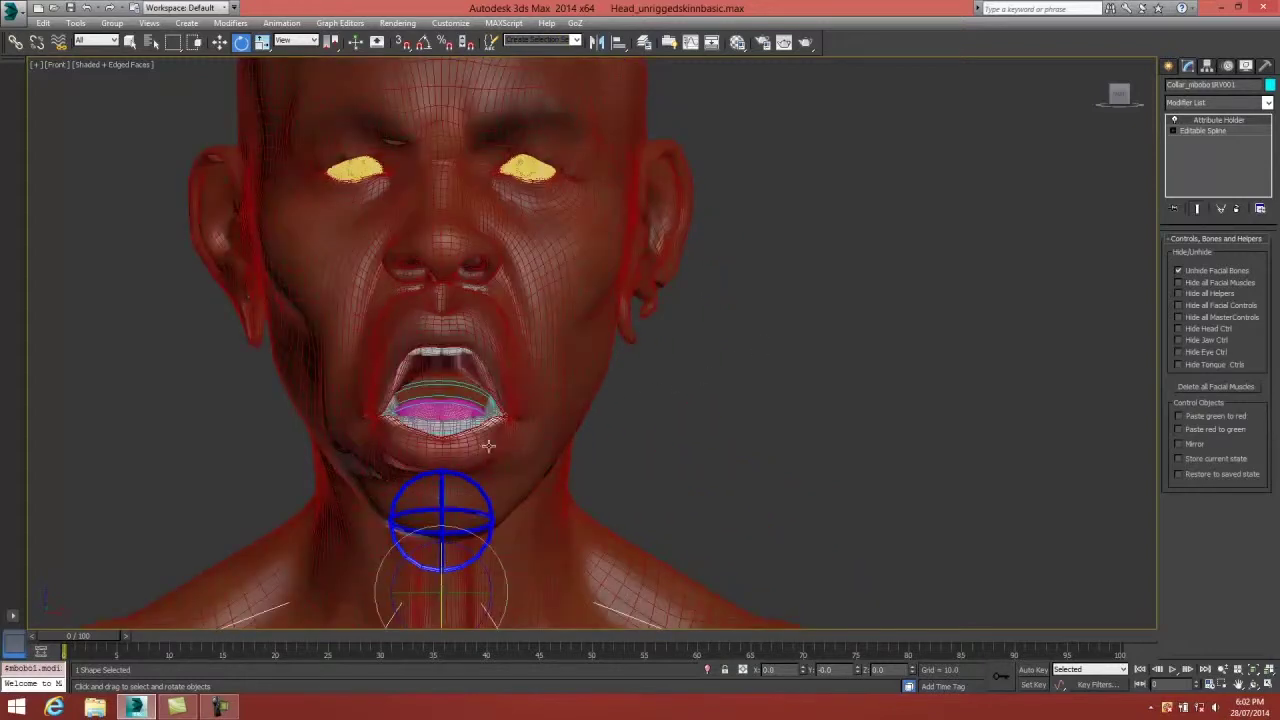
left_click(441, 405)
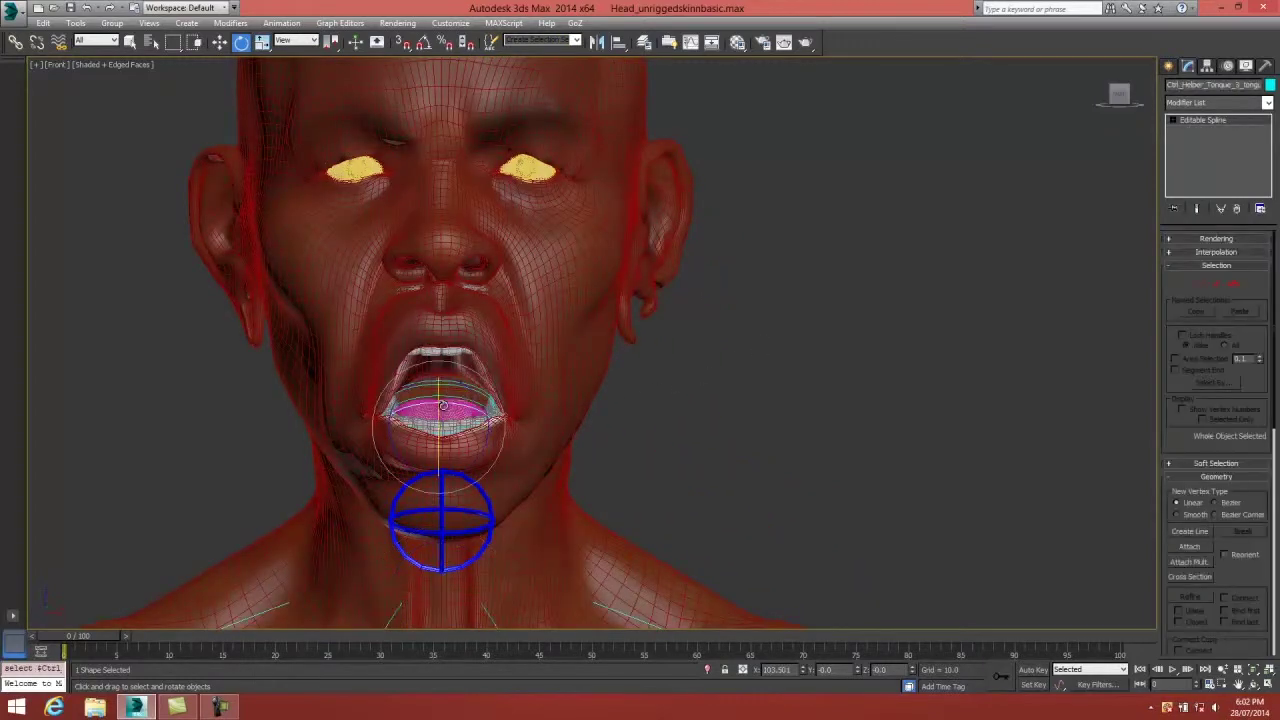
key("w")
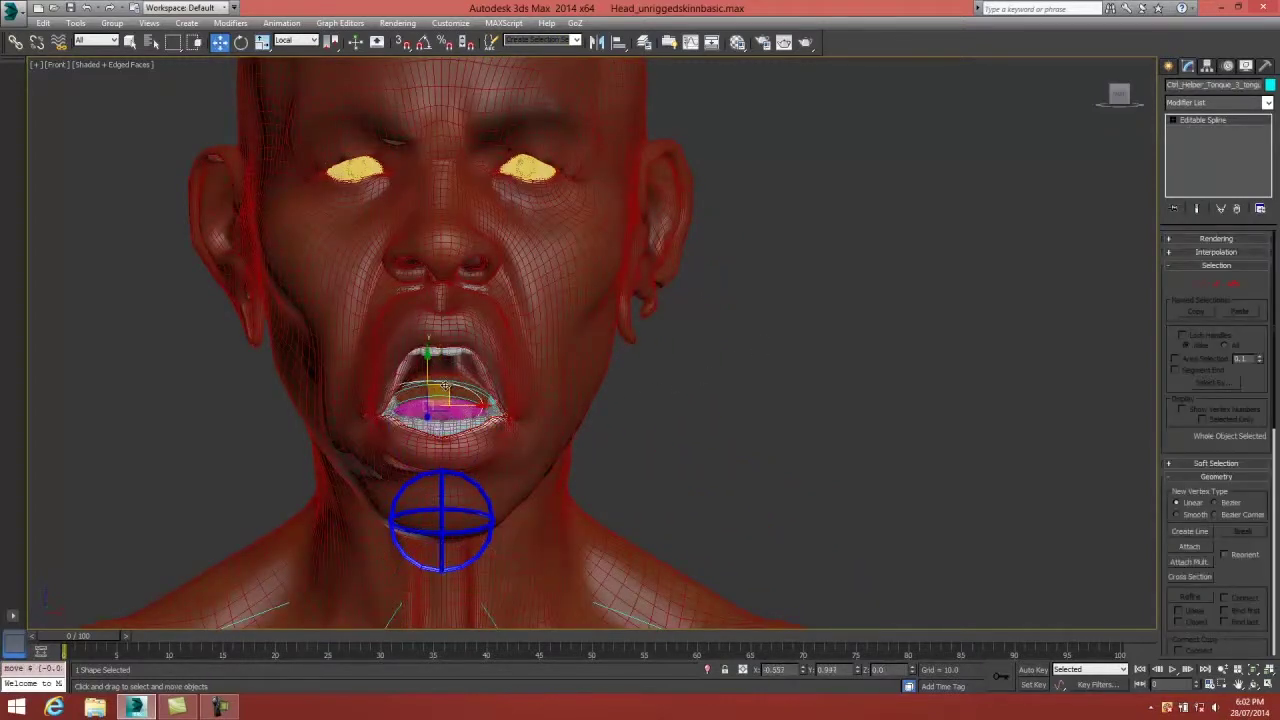
left_click_drag(456, 395, 455, 398)
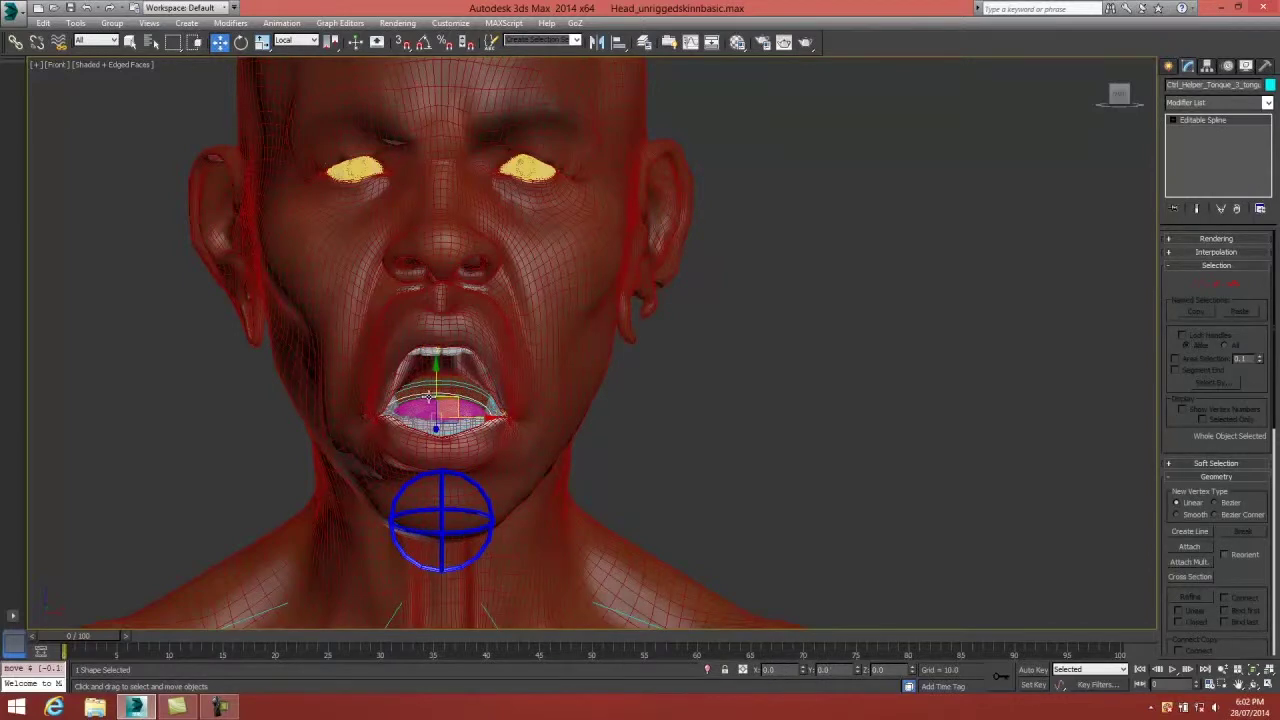
Raise the tongue base helper control by about 0.4 units in the open mouth.
left_click(429, 396)
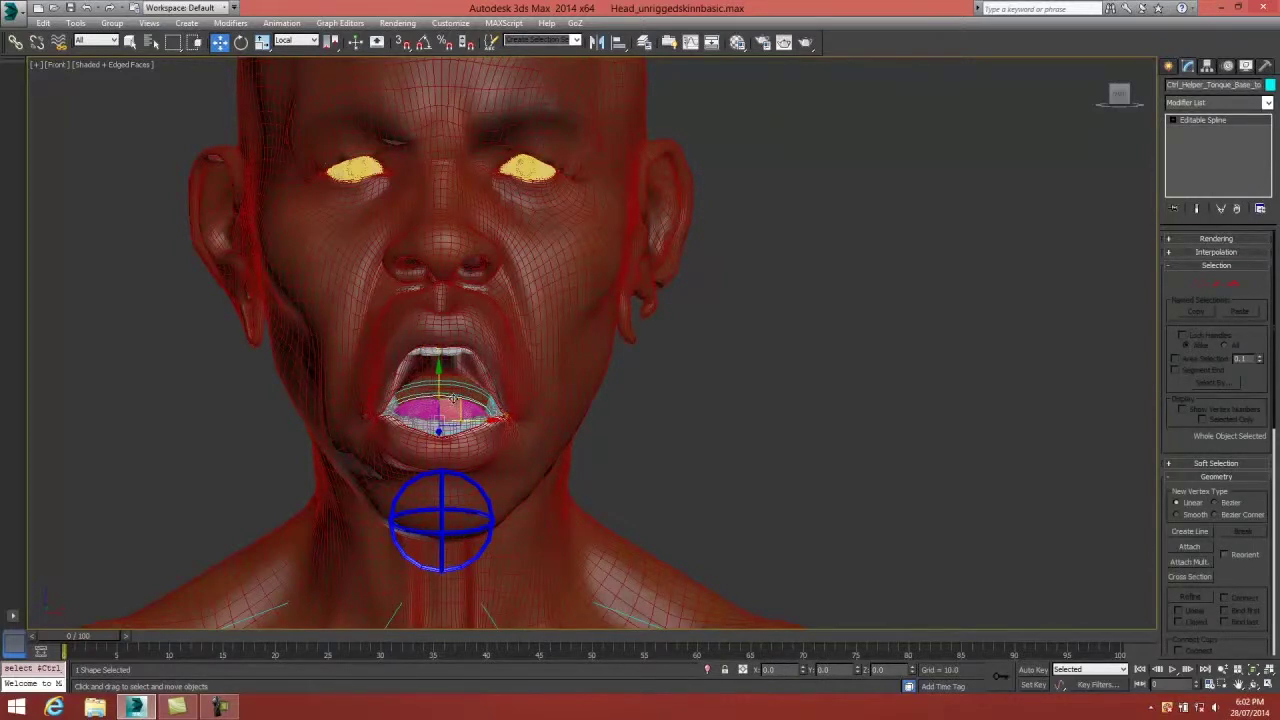
left_click_drag(454, 398, 457, 392)
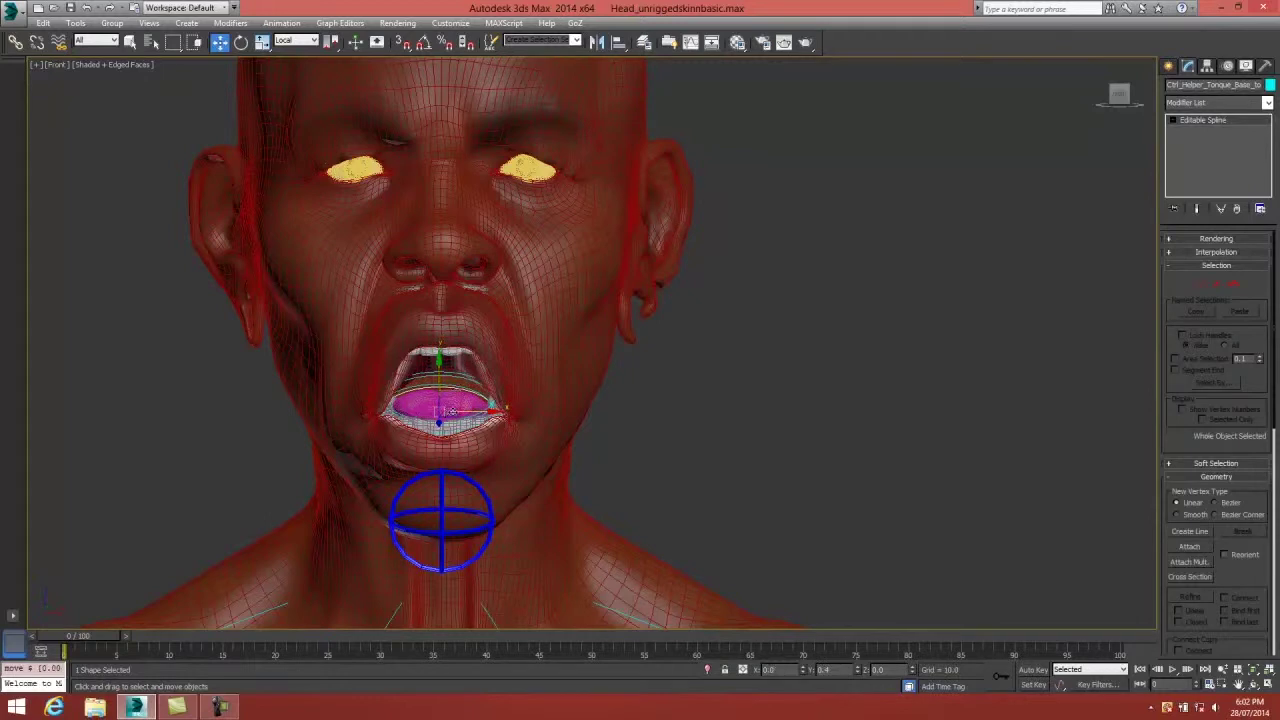
scroll(467, 399, "down", 2)
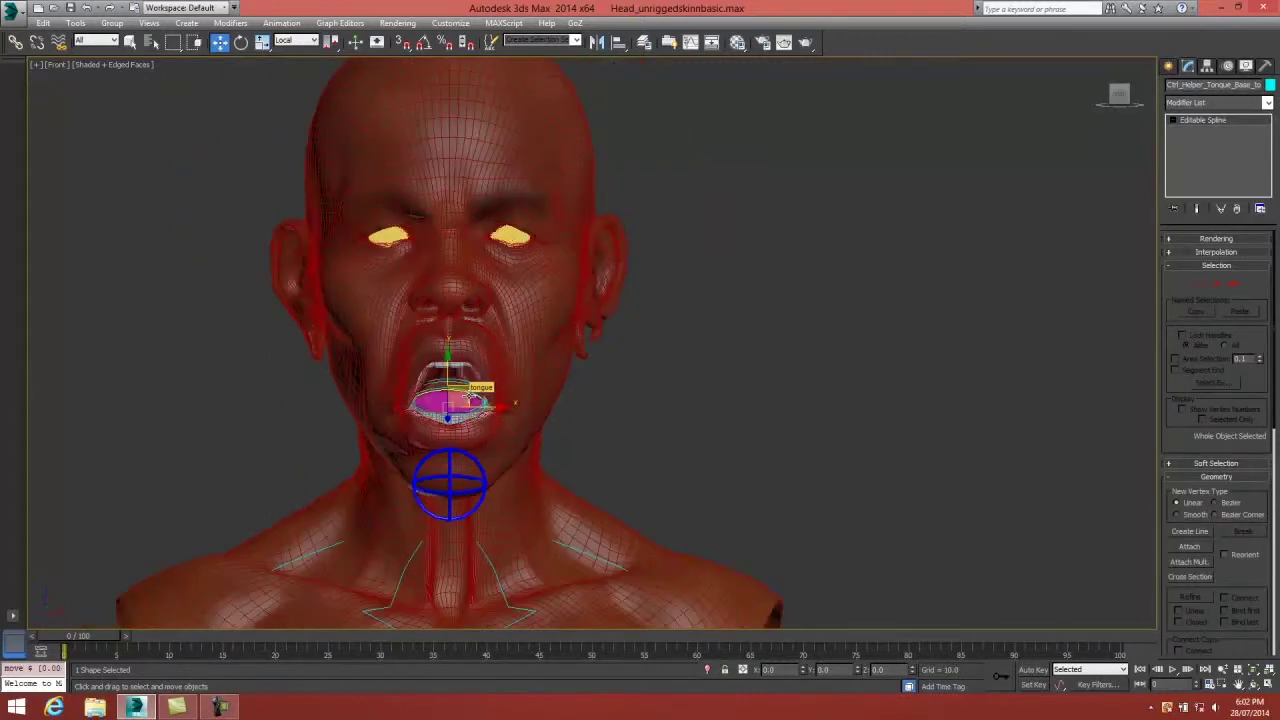
Rotate the jaw control under the chin to test how the jaw and tongue follow with the mouth open.
left_click(450, 480)
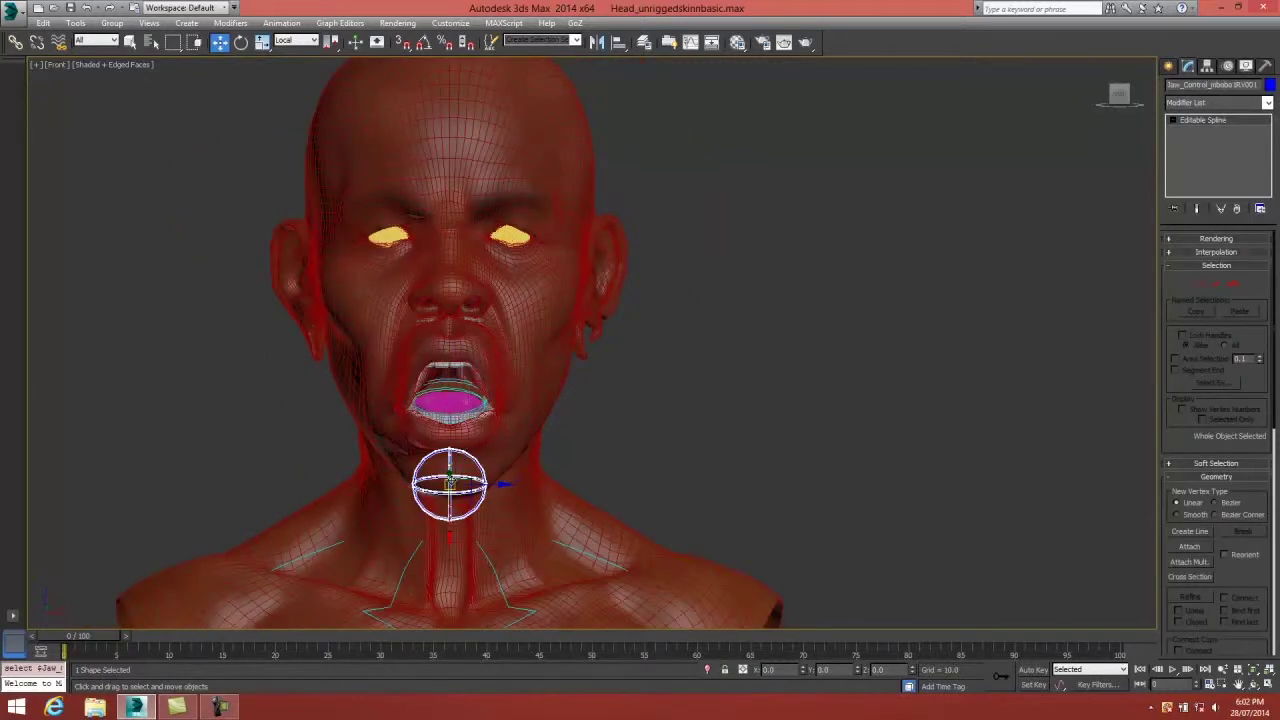
key("e")
mouse_move(451, 480)
left_mouse_down()
mouse_move(452, 457)
mouse_move(461, 484)
left_mouse_up()
scroll(445, 230, "up", 2)
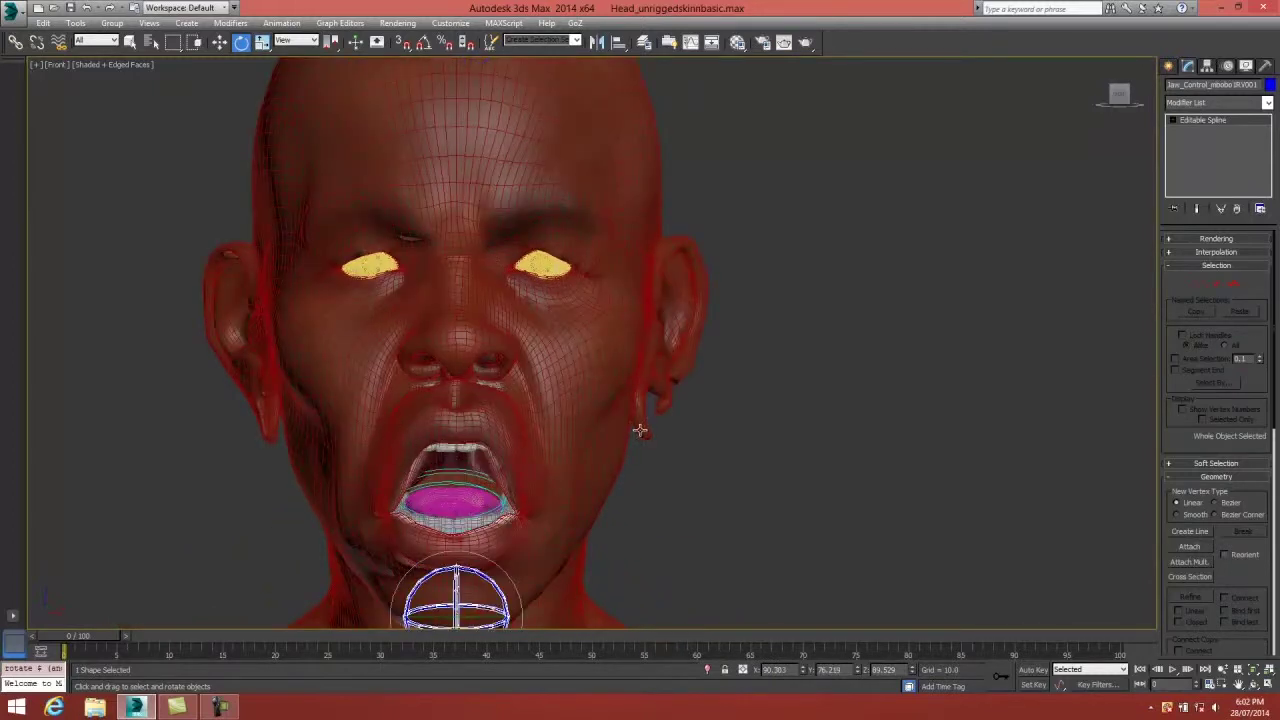
scroll(640, 430, "down", 2)
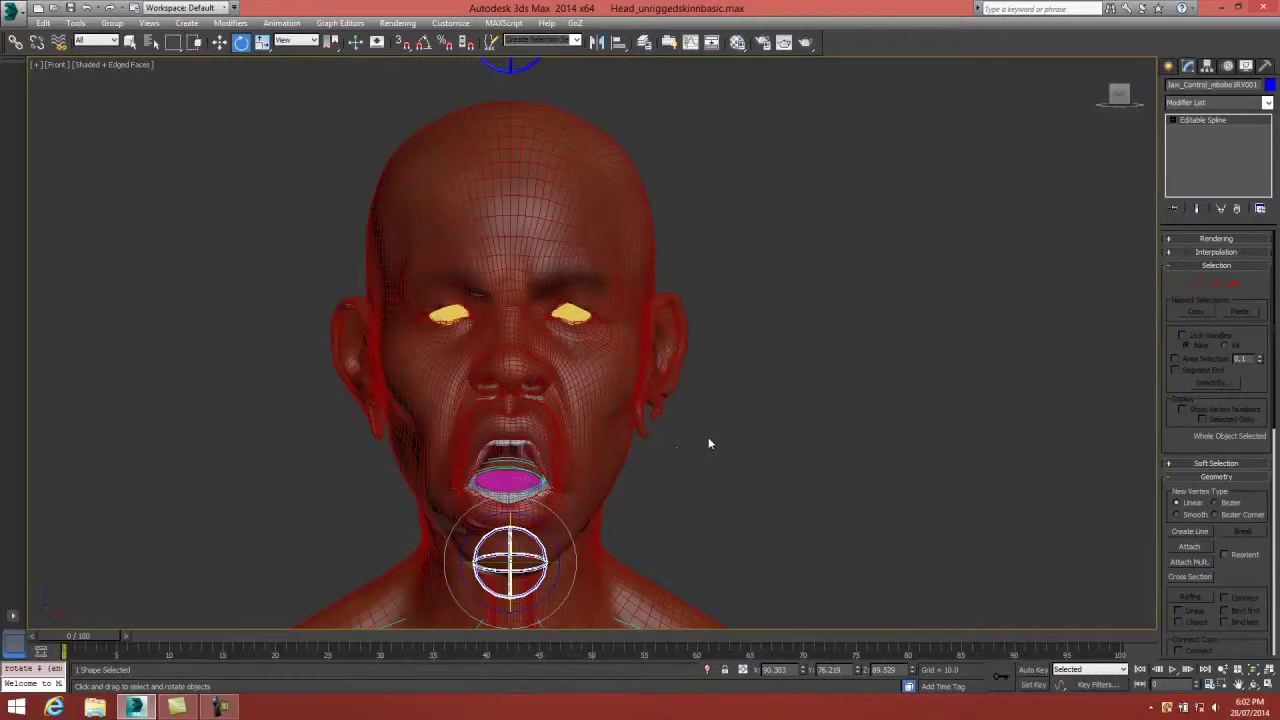
middle_click_drag(712, 441, 670, 397)
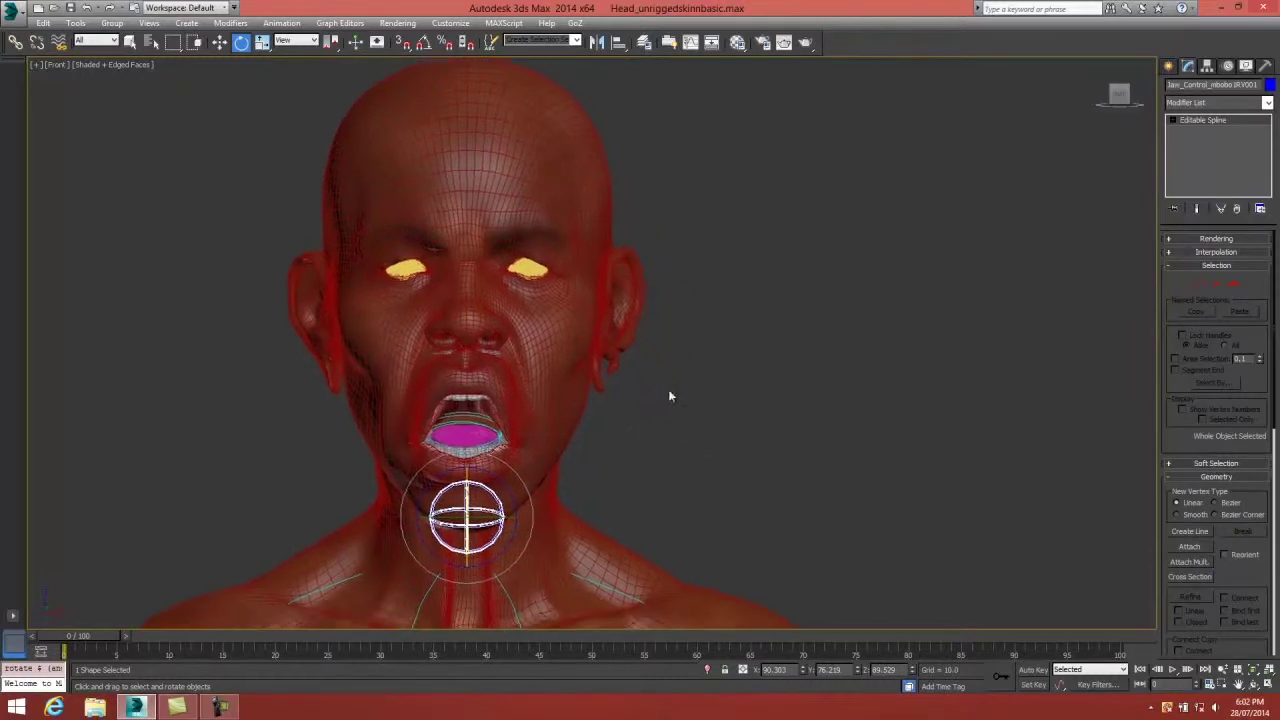